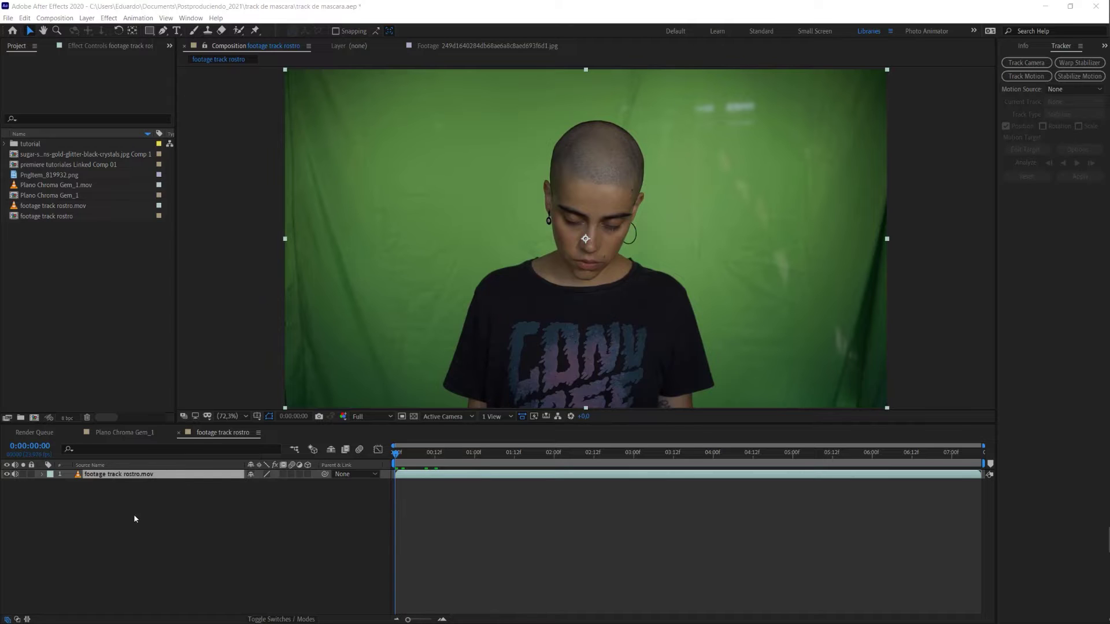
- Apply Effect > Keying > Keylight (1.2) to the footage track rostro.mov layer
click(119, 491)
click(111, 475)
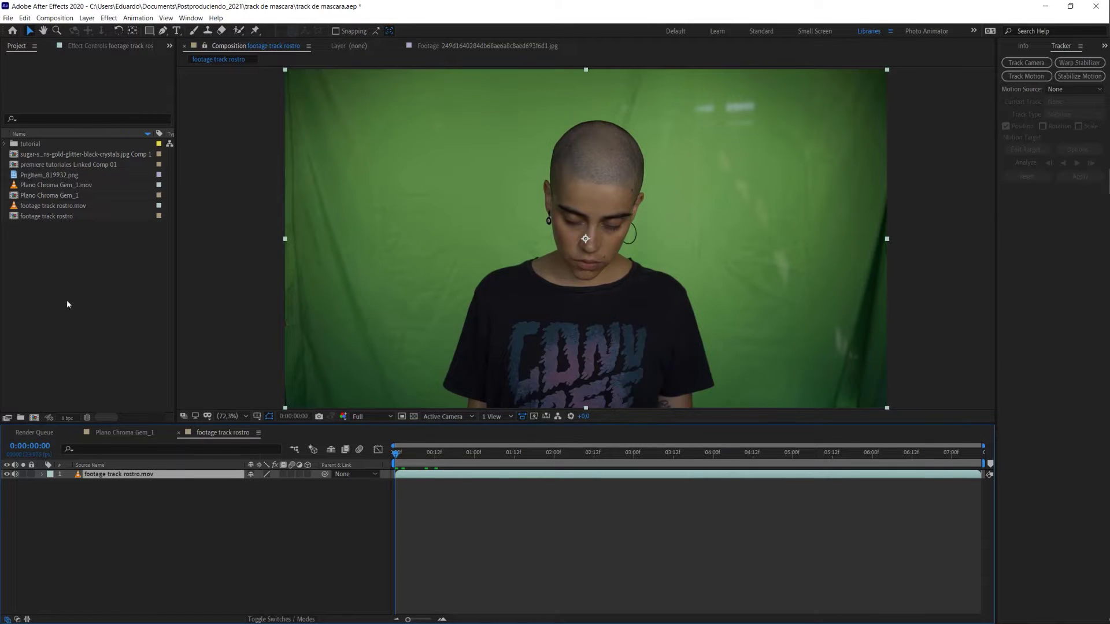
click(108, 18)
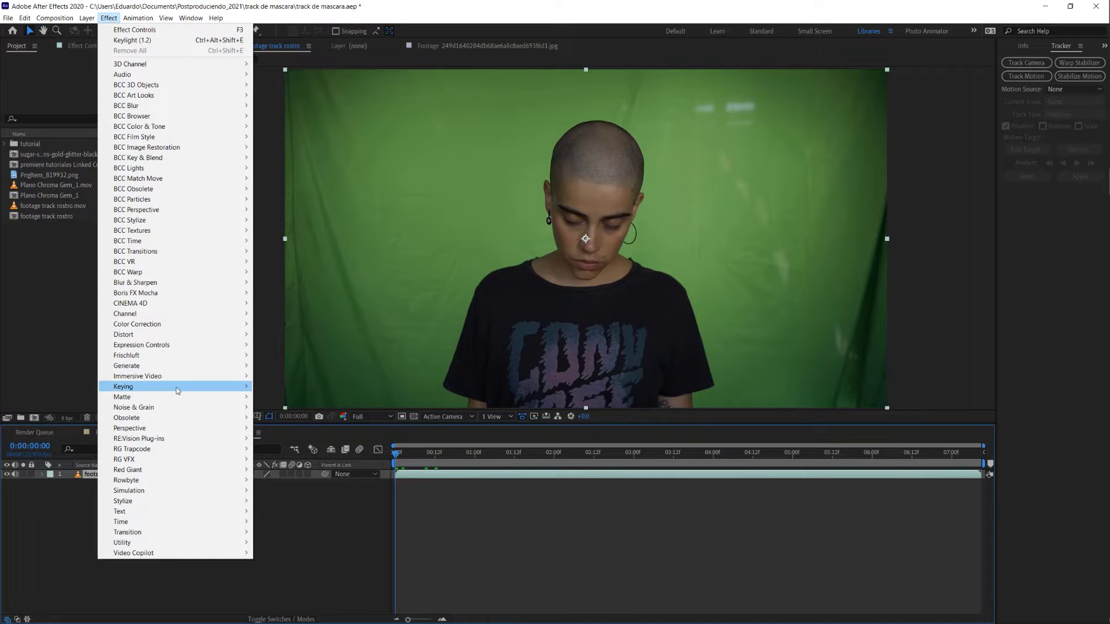
mouse_move(177, 391)
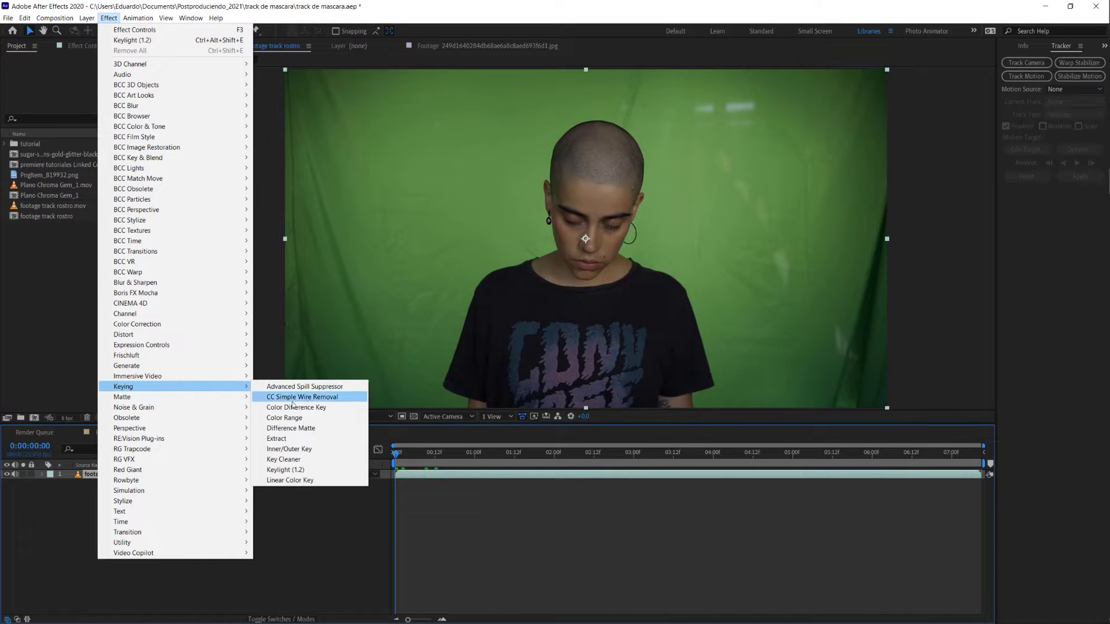
click(304, 471)
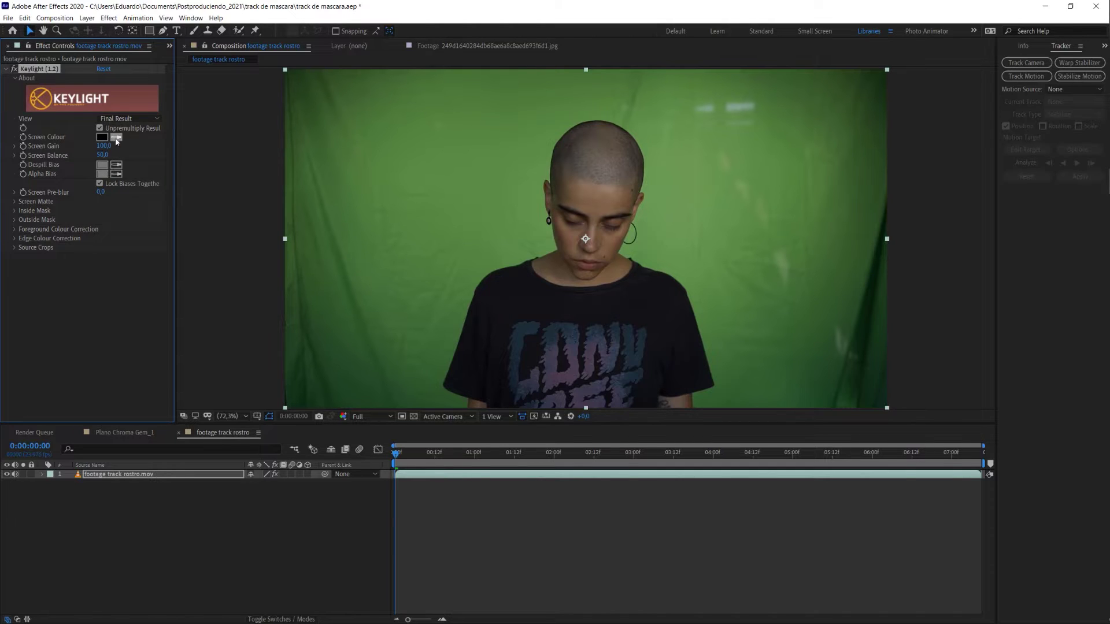
- Eyedrop the green backdrop as Keylight's Screen Colour and set View to Screen Matte
click(116, 137)
click(549, 245)
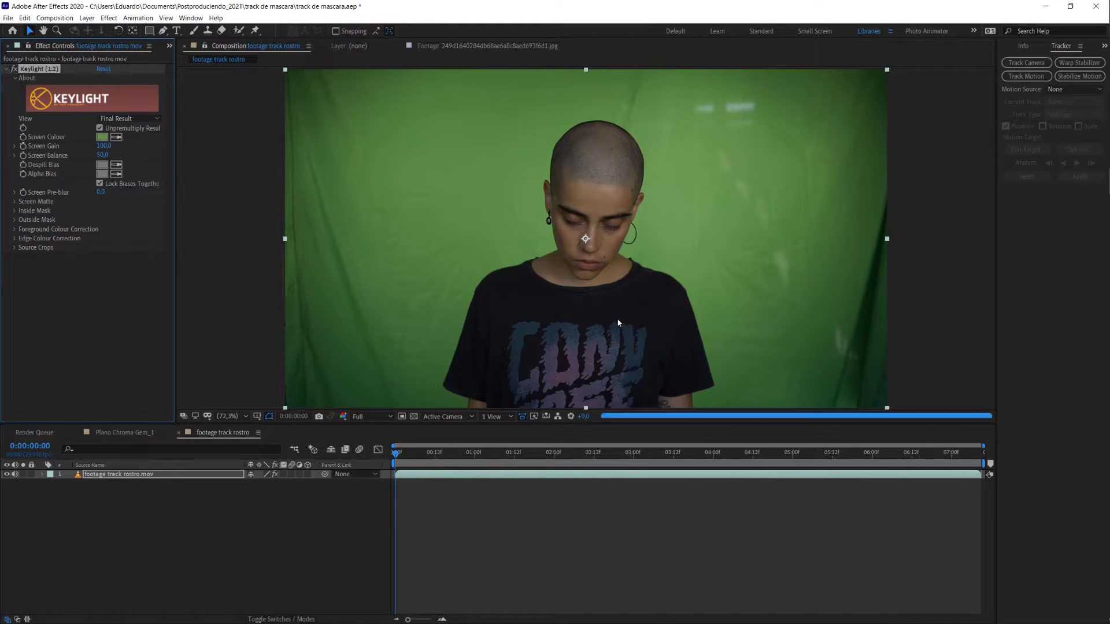
click(132, 120)
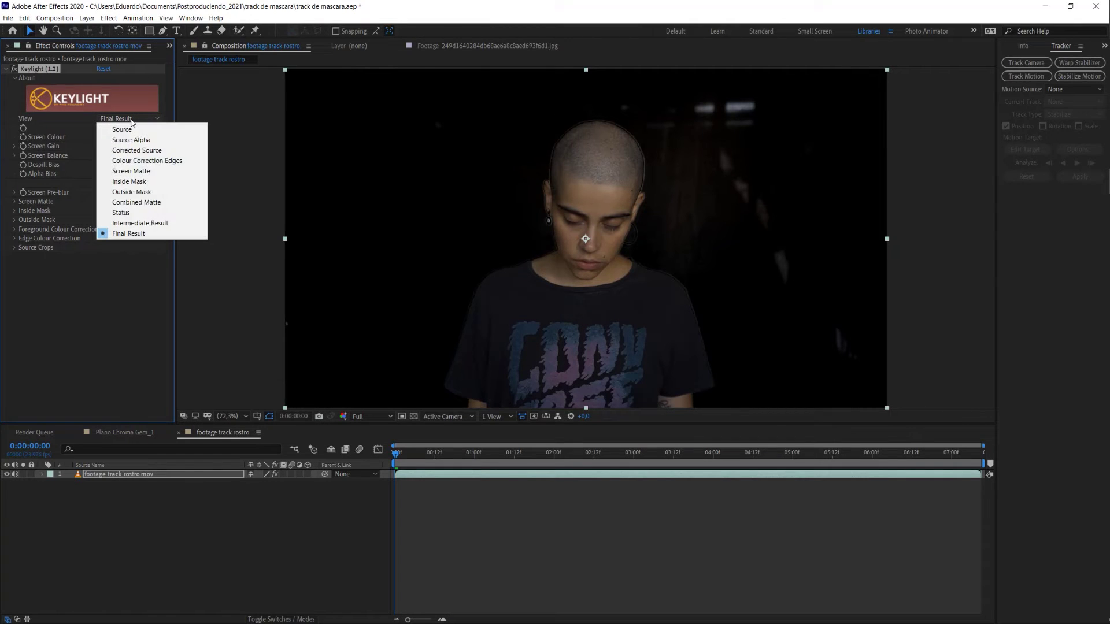
click(149, 171)
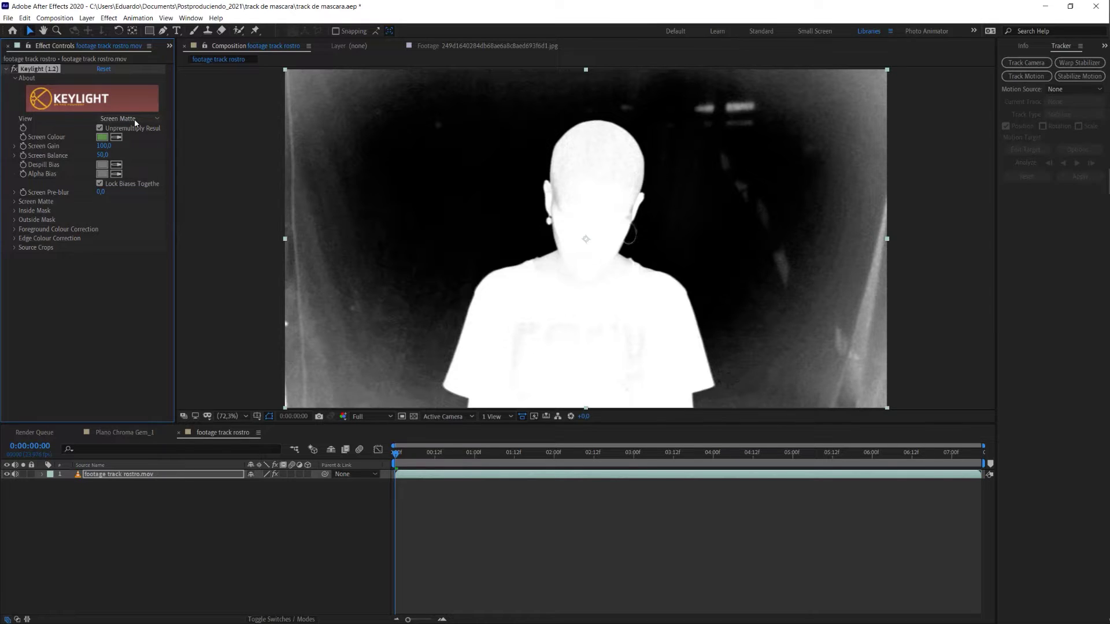
- Switch Keylight to Status view and lower the Screen Colour's saturation to about 26%
click(135, 119)
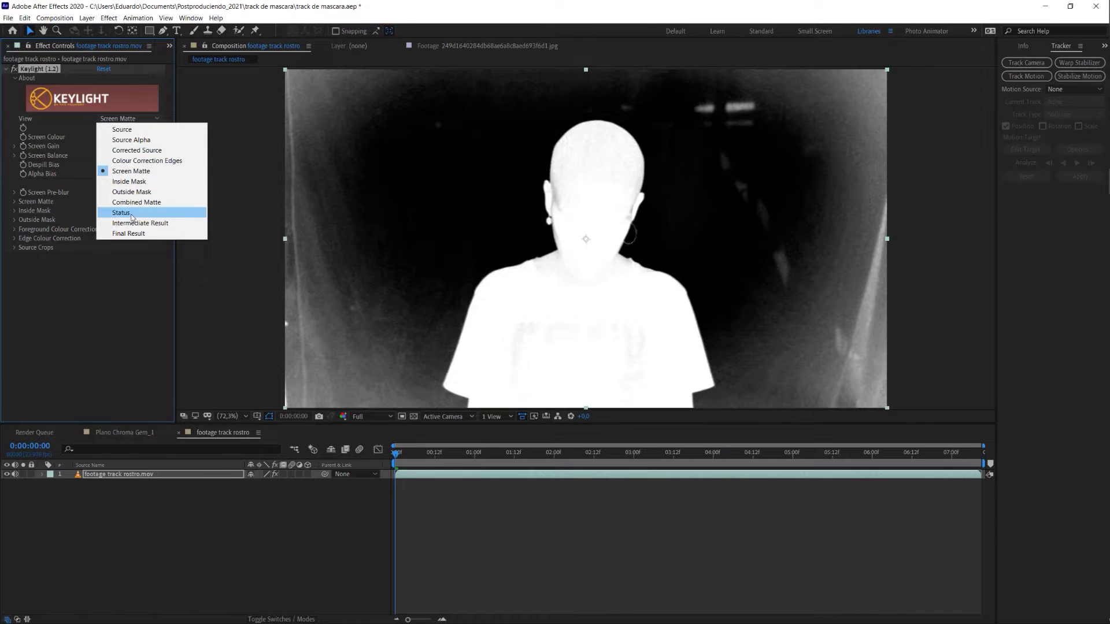
click(133, 215)
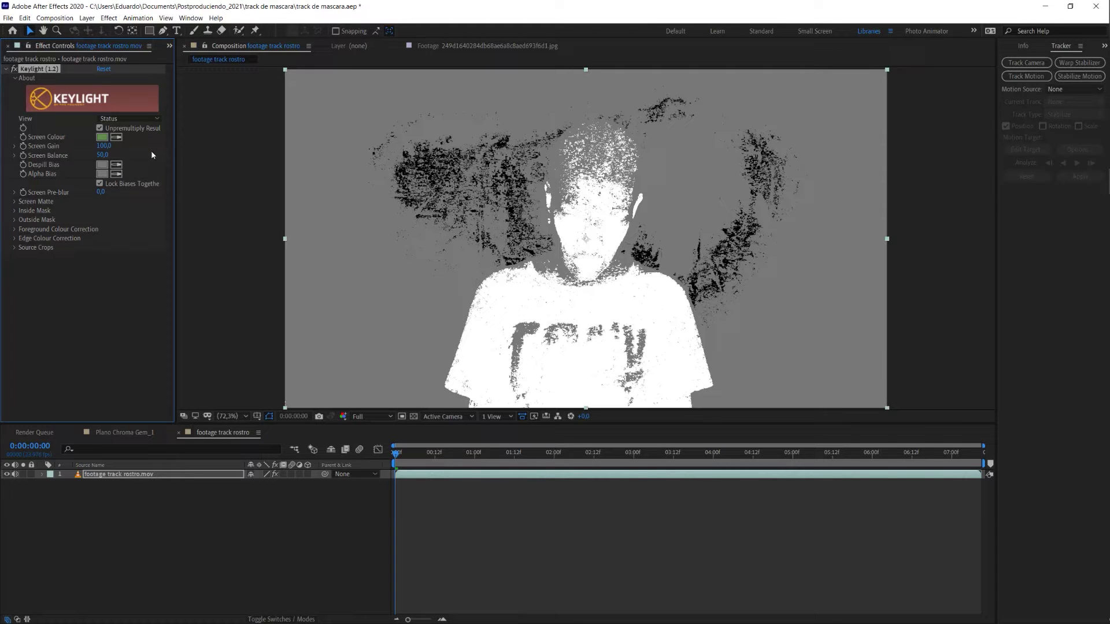
click(103, 138)
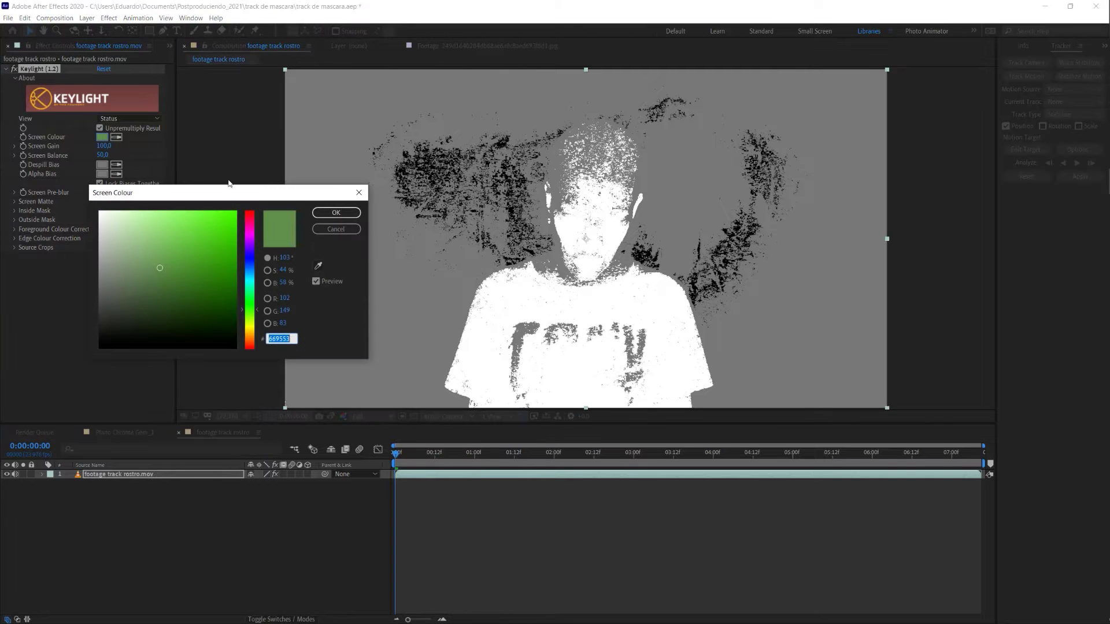
drag(190, 187, 430, 181)
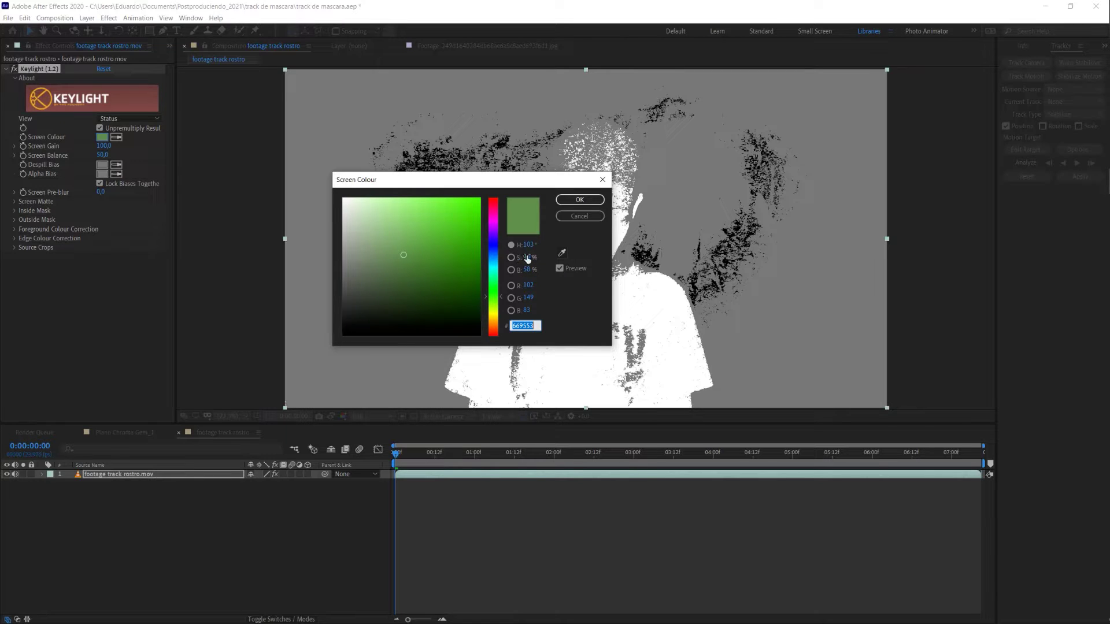
click(528, 257)
text(40)
key(Return)
drag(490, 184, 270, 183)
drag(300, 256, 293, 256)
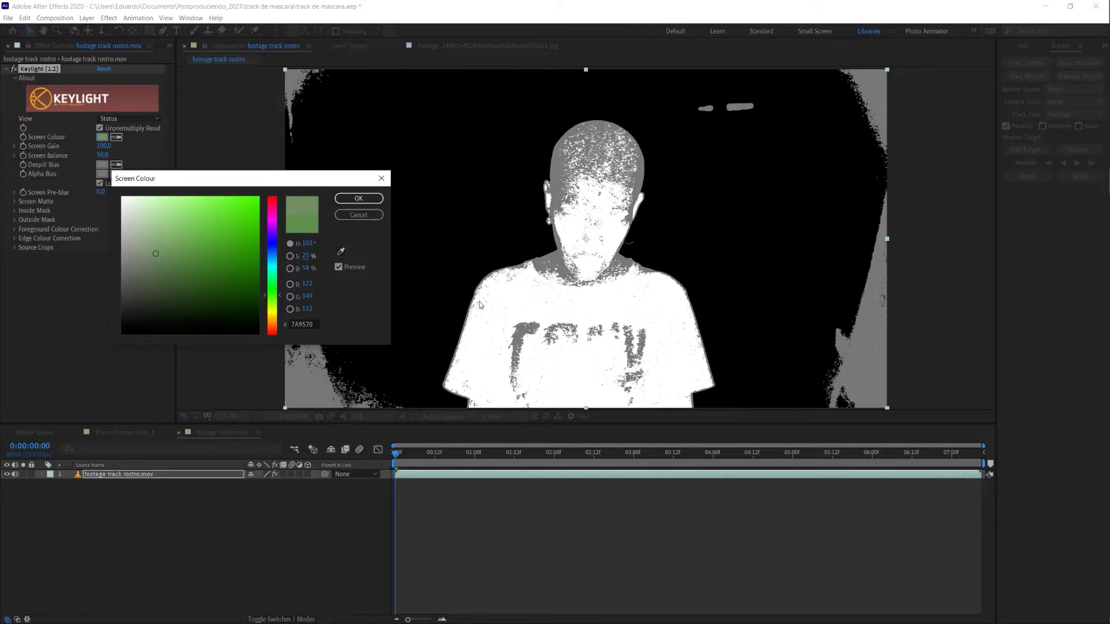
click(356, 199)
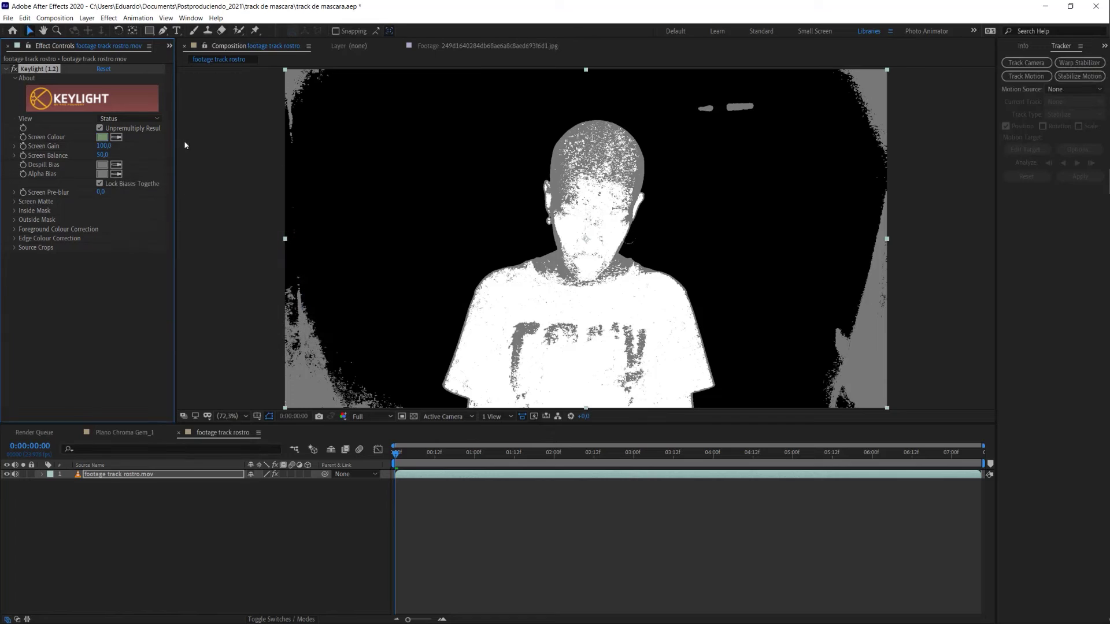
- In Screen Matte view set Clip Black 7 and Clip White 49, then show Final Result
click(126, 118)
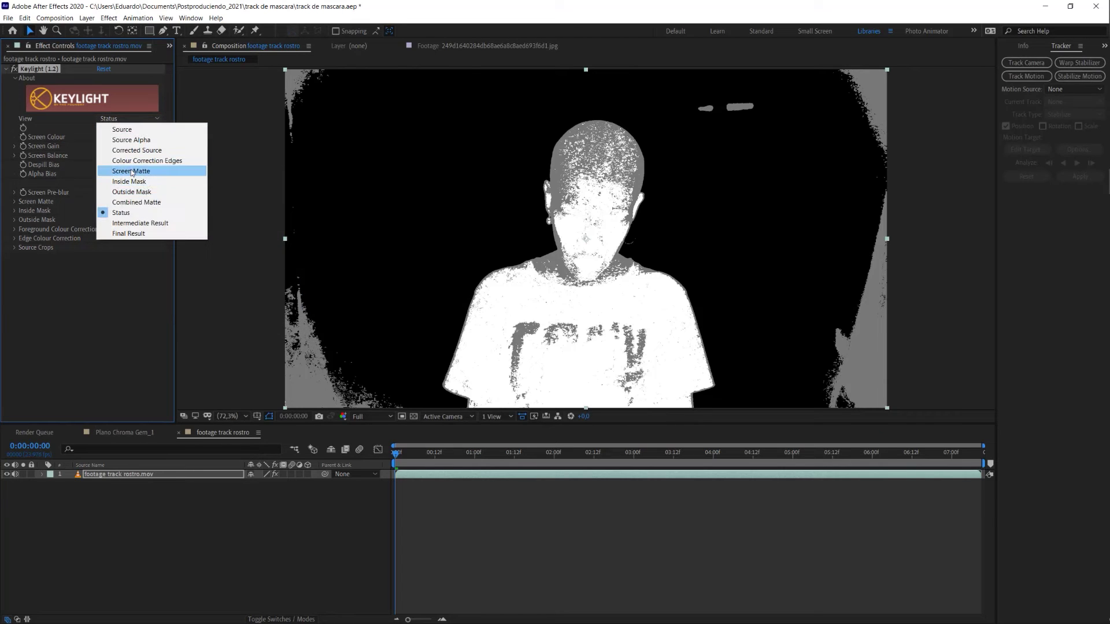
click(122, 172)
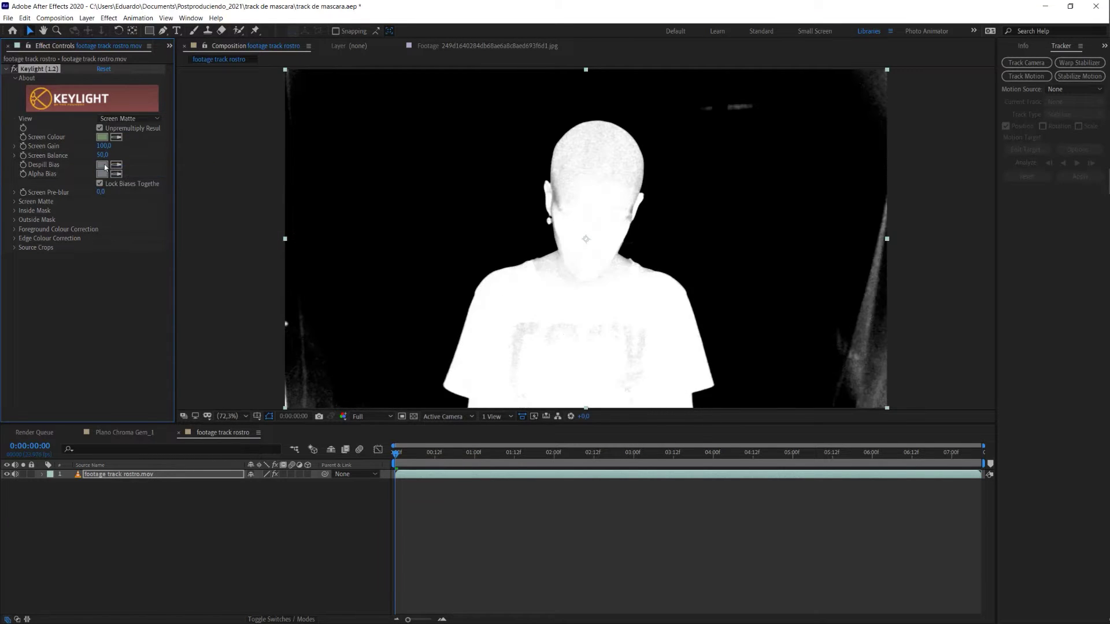
click(14, 203)
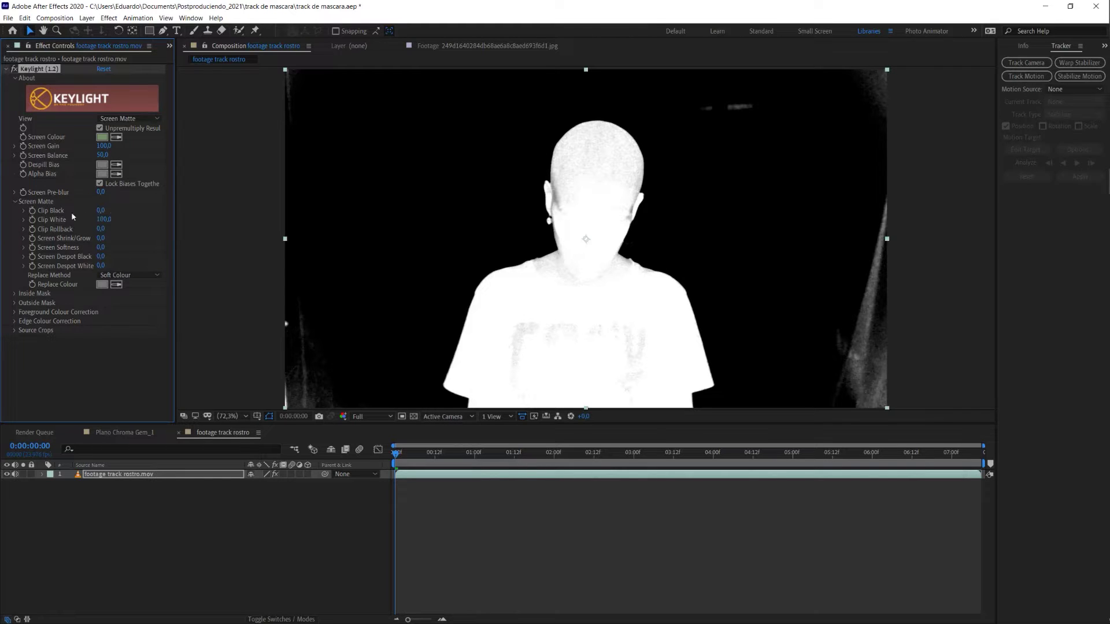
mouse_move(101, 210)
mouse_down()
mouse_move(110, 210)
mouse_move(94, 220)
mouse_up()
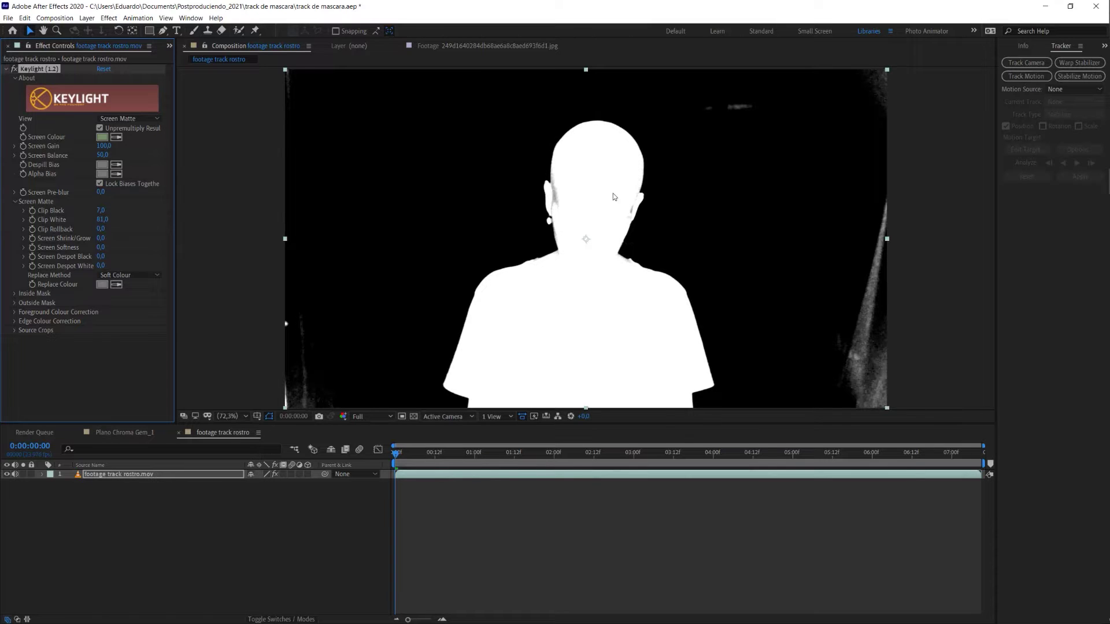
key(period)
key(period)
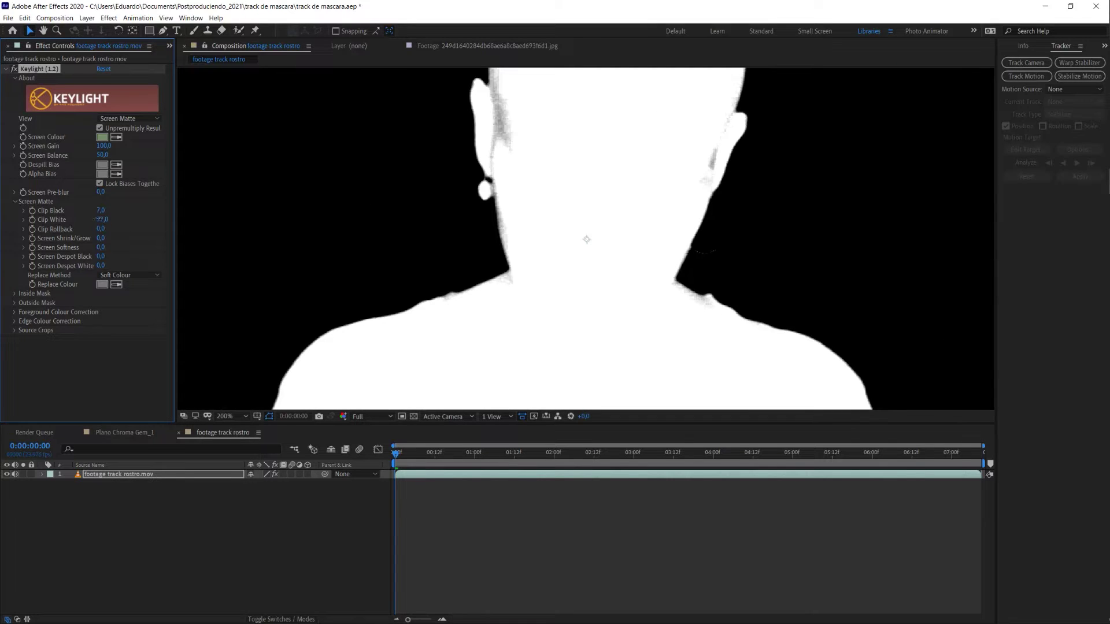
drag(101, 220, 81, 220)
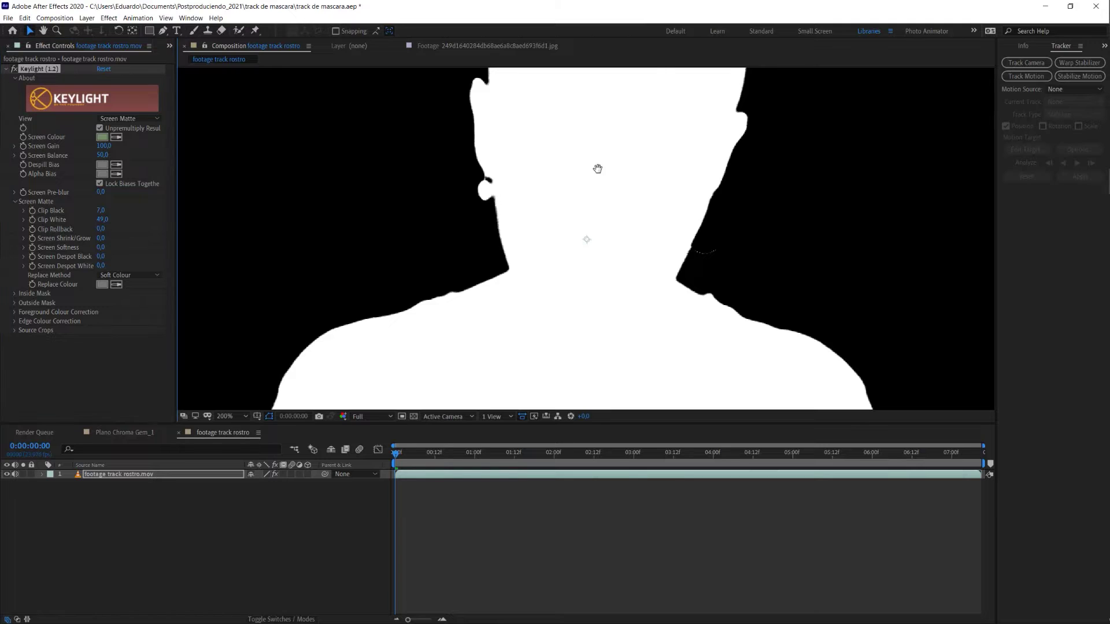
mouse_move(598, 168)
mouse_down()
mouse_move(532, 245)
mouse_move(514, 232)
mouse_move(575, 235)
mouse_up()
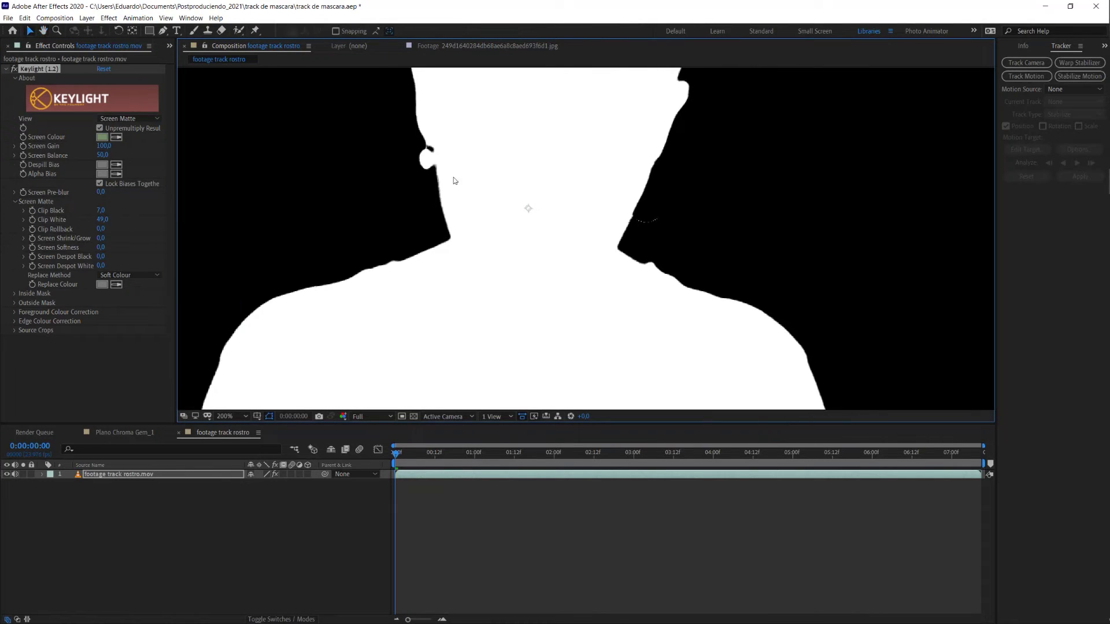
click(128, 118)
click(144, 233)
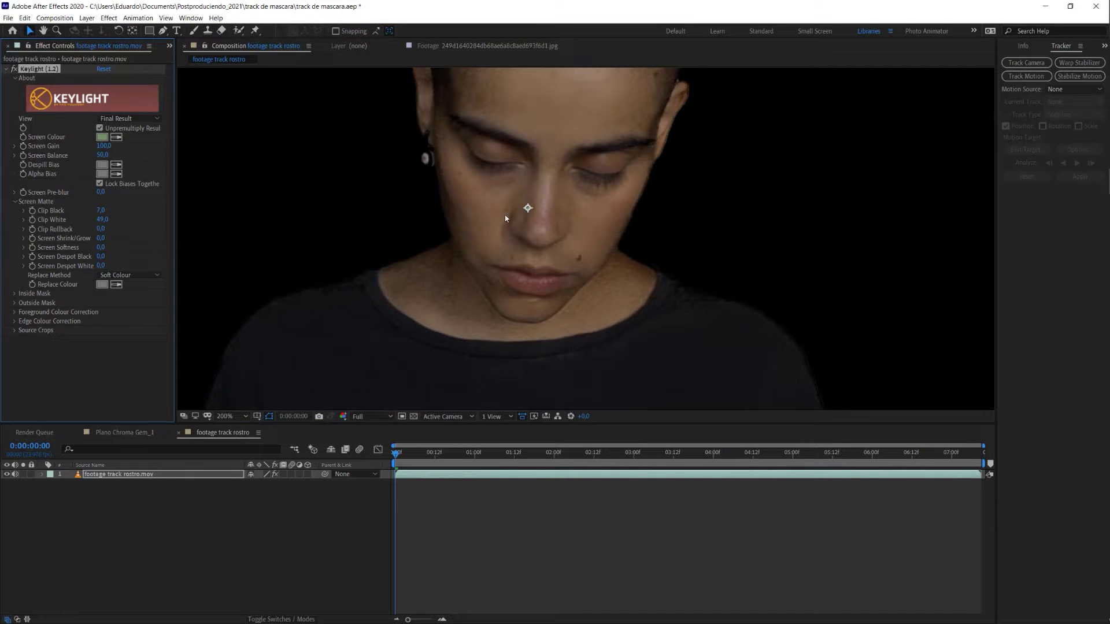
- Recentre the face and compare Keylight's Intermediate Result against the Final Result view
drag(659, 85, 647, 218)
drag(452, 223, 505, 123)
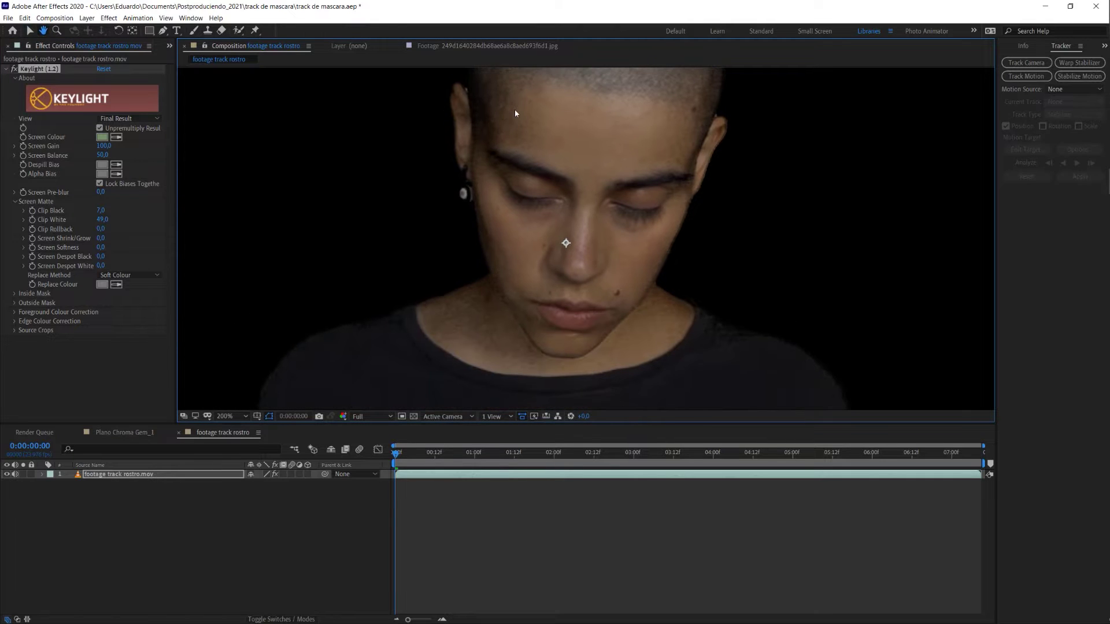
click(122, 119)
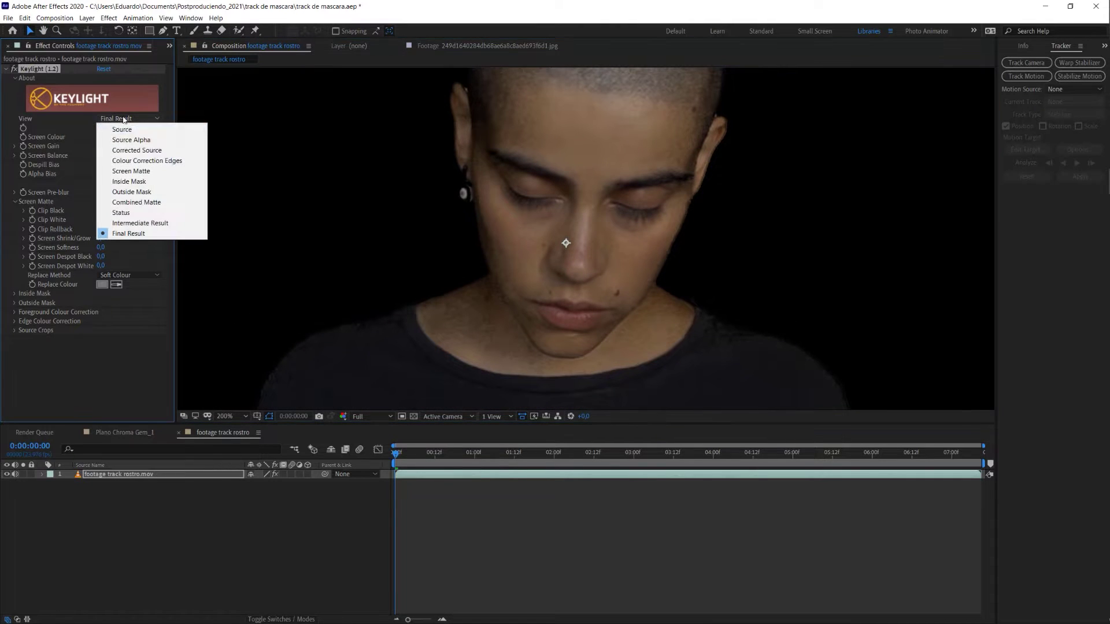
click(154, 225)
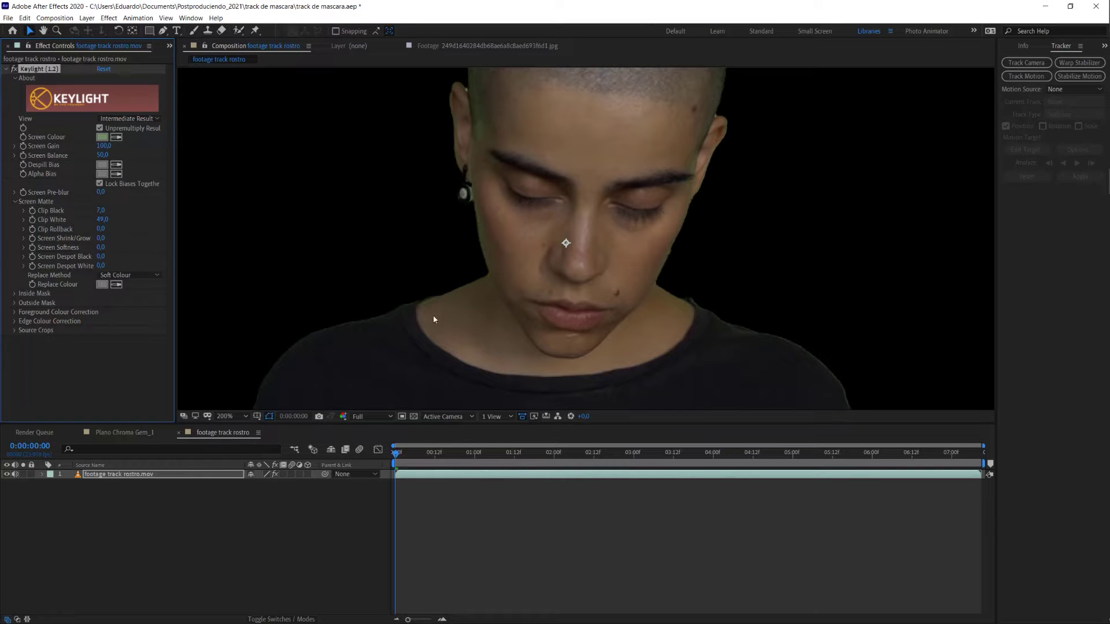
click(133, 119)
click(144, 233)
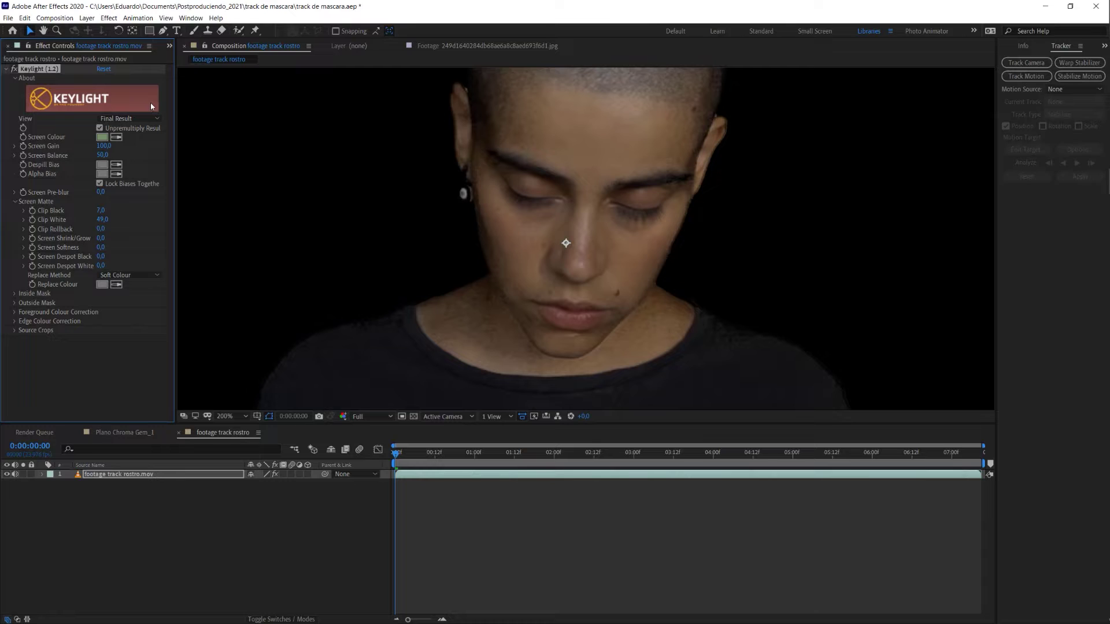
- Set Keylight's View to Intermediate Result, frame the whole torso, and return to the Selection tool
click(123, 119)
click(138, 223)
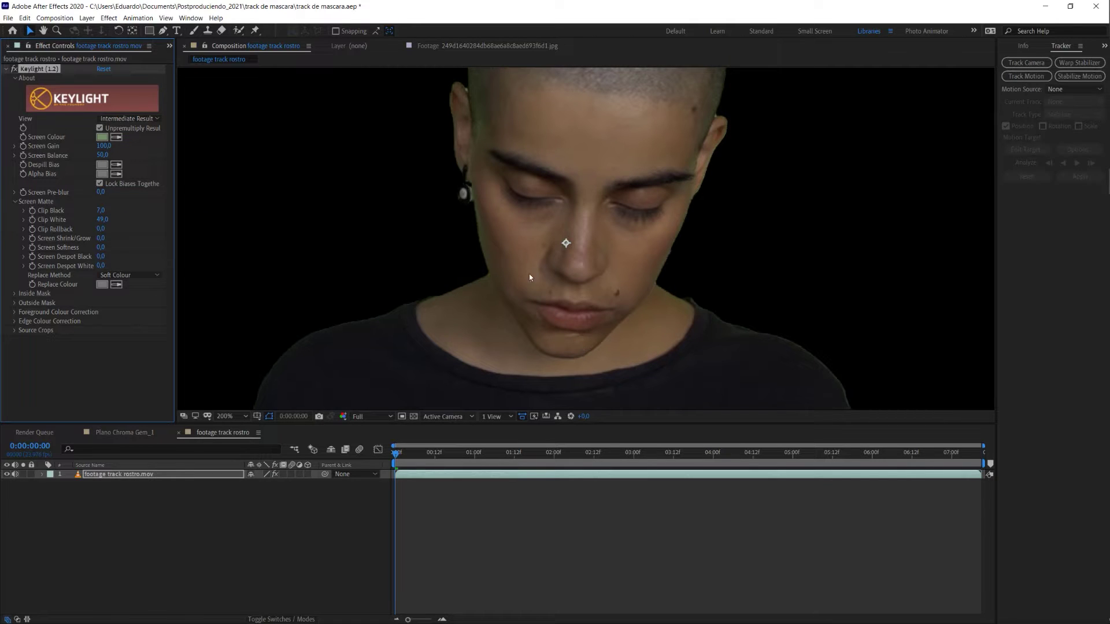
scroll(616, 202, down, 1)
scroll(625, 189, down, 1)
scroll(609, 250, up, 1)
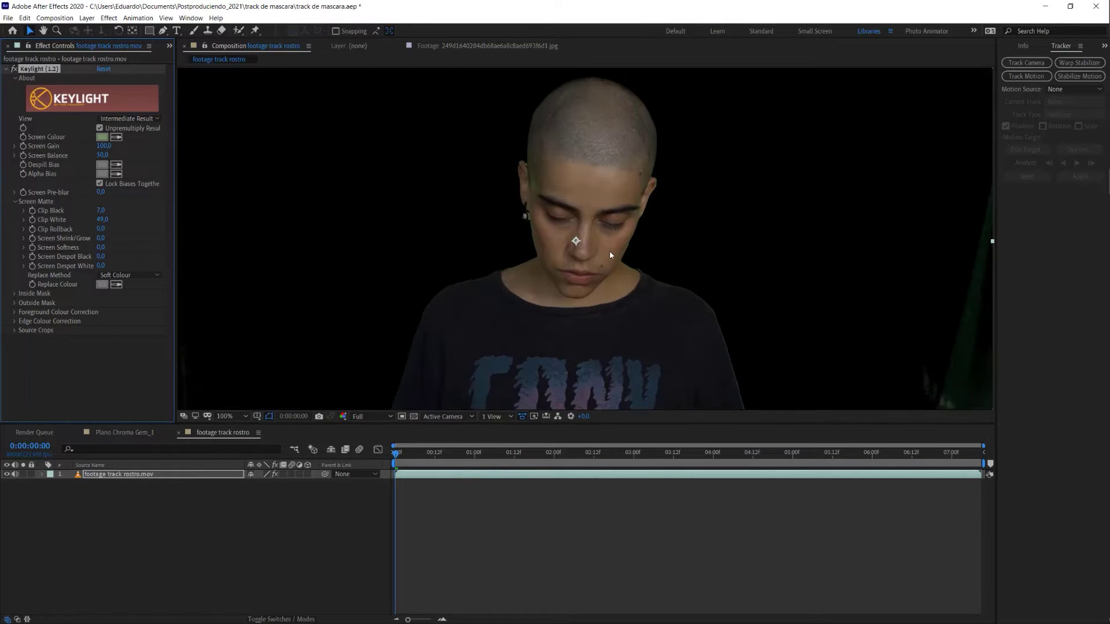
mouse_move(610, 250)
mouse_down()
mouse_move(642, 183)
mouse_move(588, 172)
mouse_up()
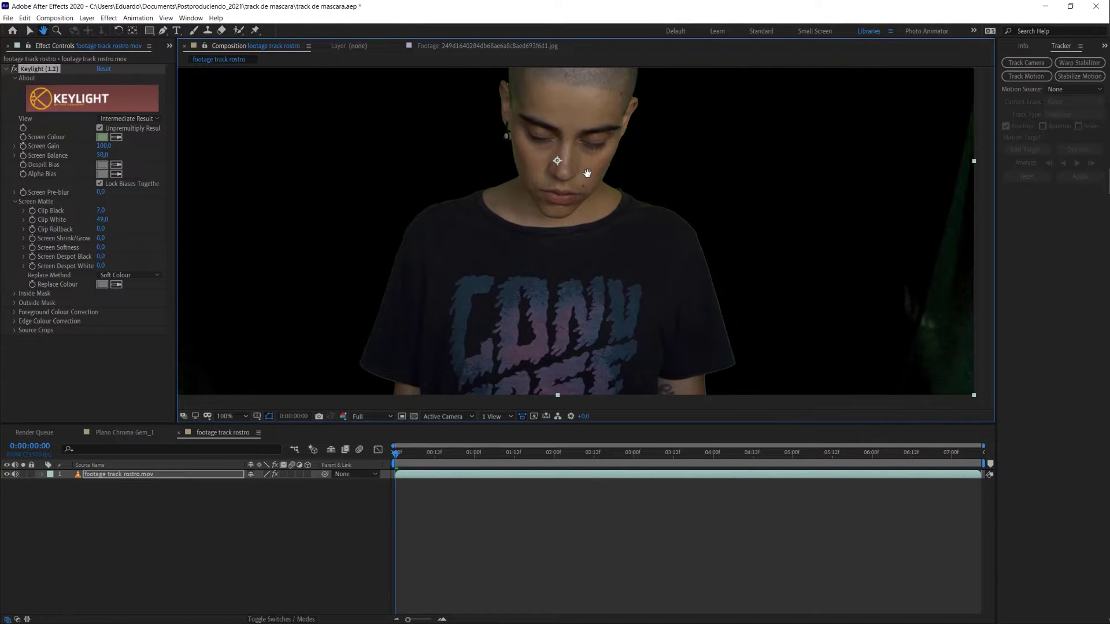
key(v)
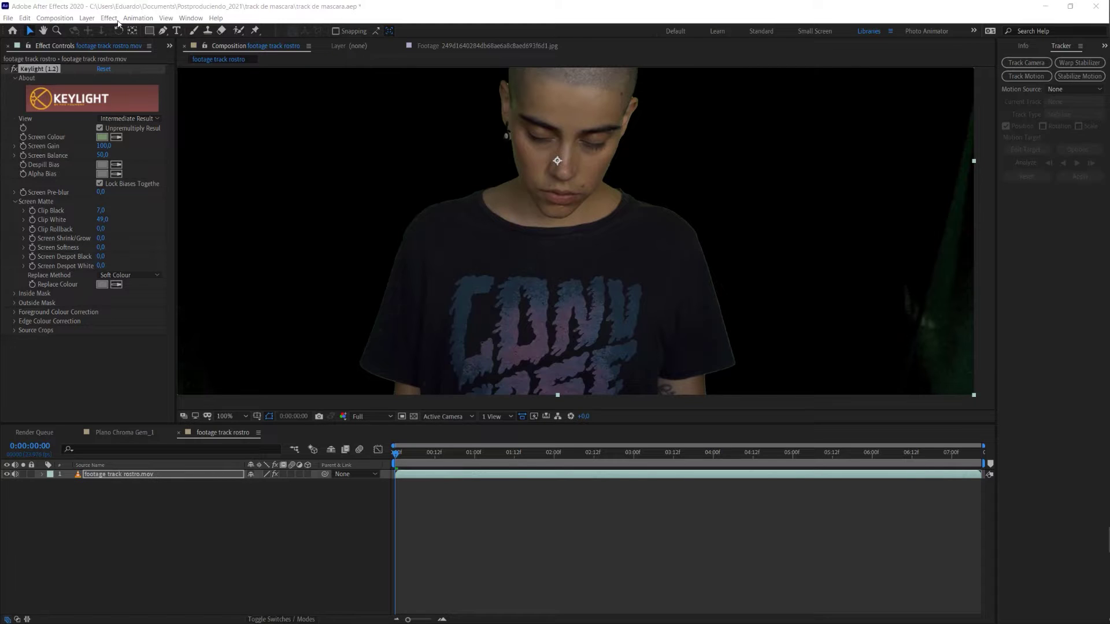
- Add Key Cleaner after Keylight with an Additional Edge Radius of 5
click(115, 21)
mouse_move(122, 307)
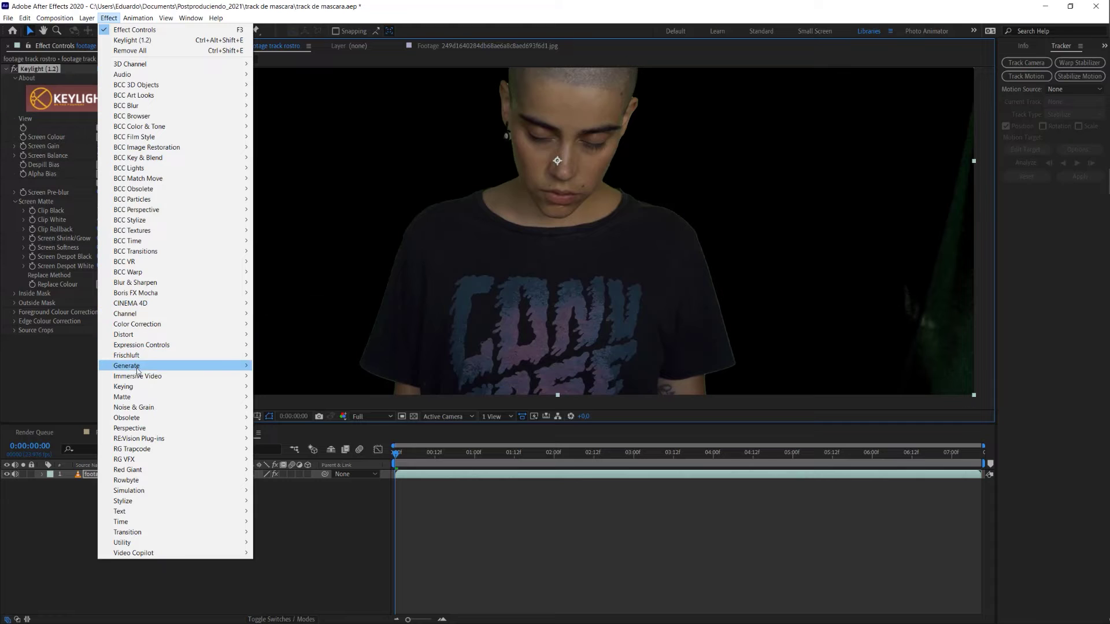
mouse_move(134, 387)
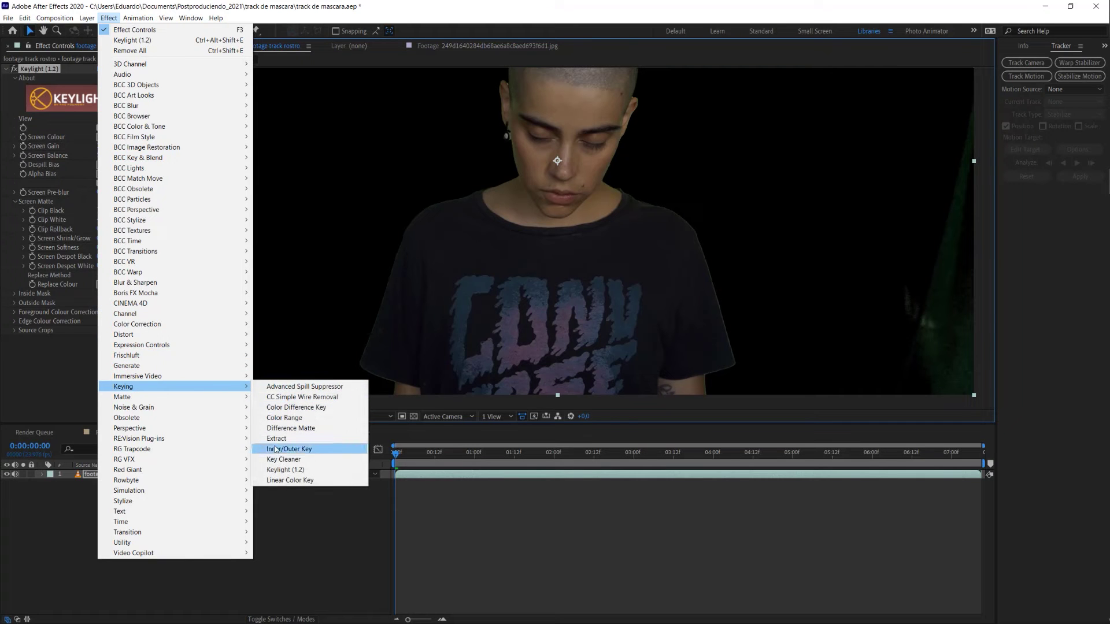
click(287, 460)
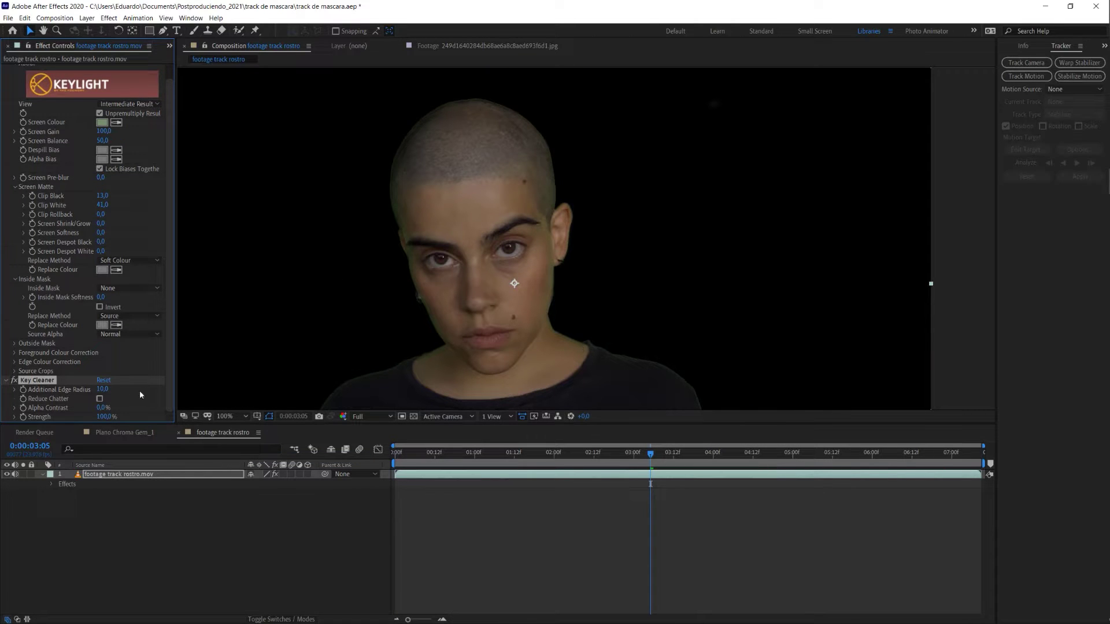
click(103, 390)
key(Return)
- Add Advanced Spill Suppressor and temporarily disable all three keying effects to reveal the green screen
click(109, 17)
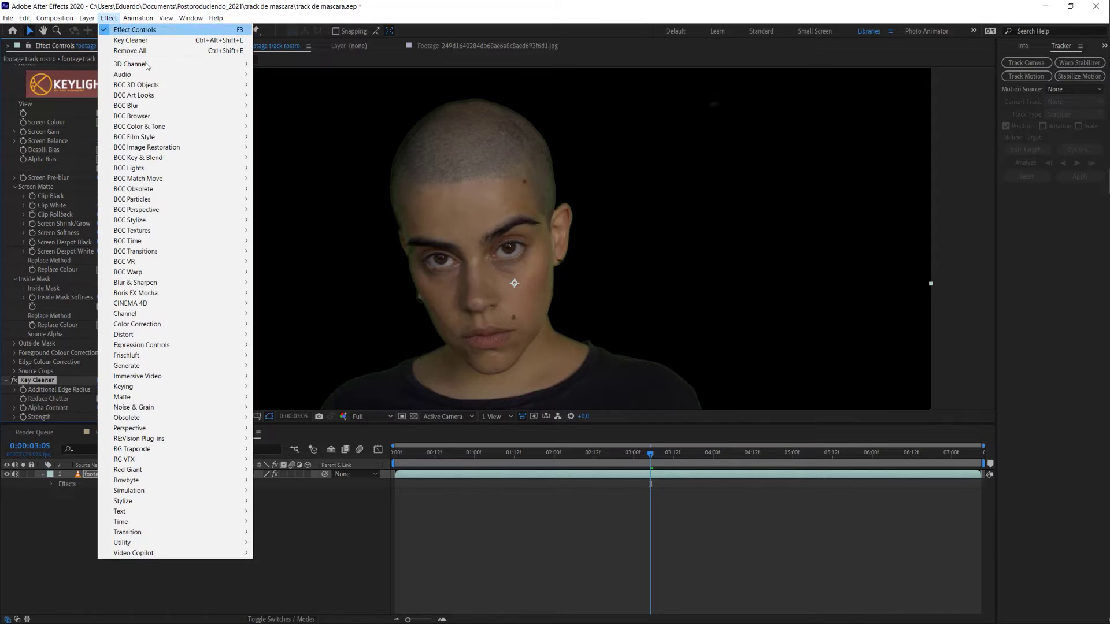
mouse_move(173, 386)
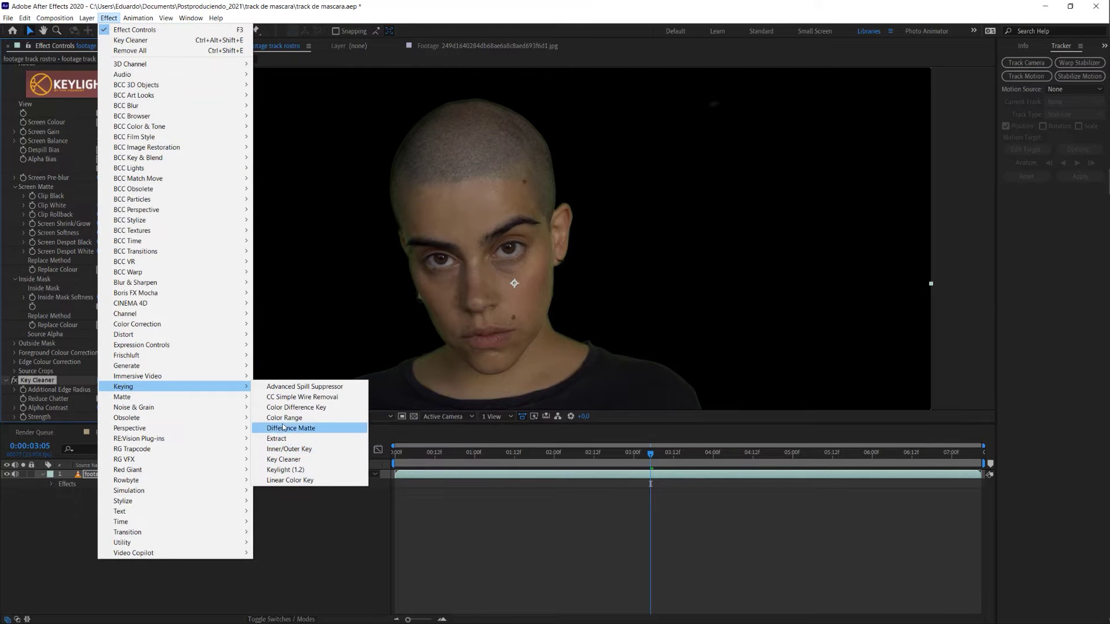
click(295, 387)
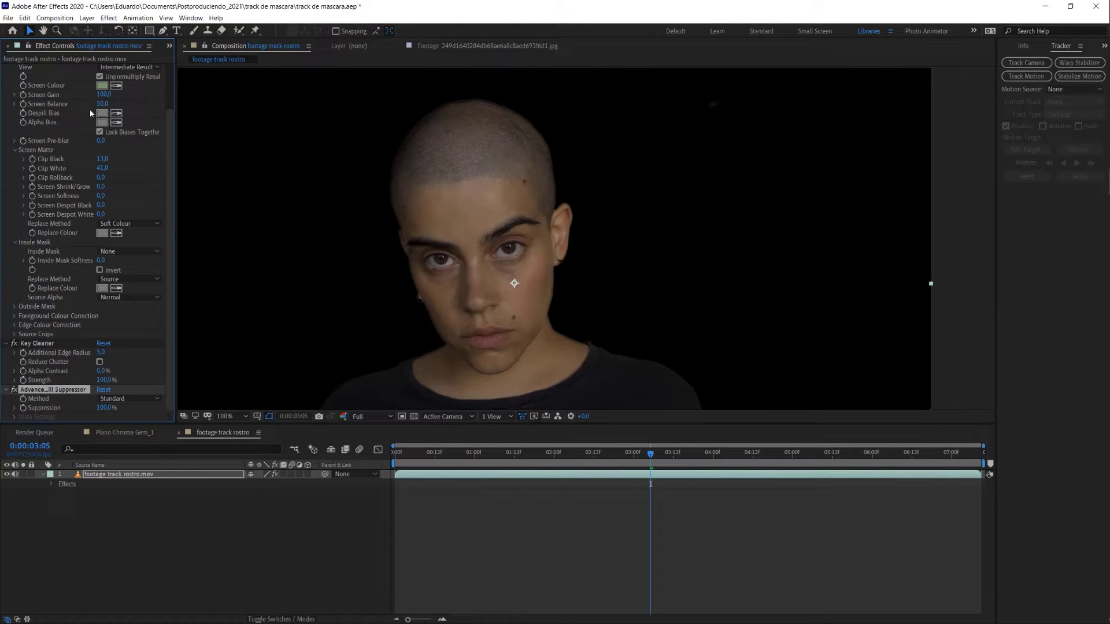
scroll(90, 114, up, 3)
click(7, 70)
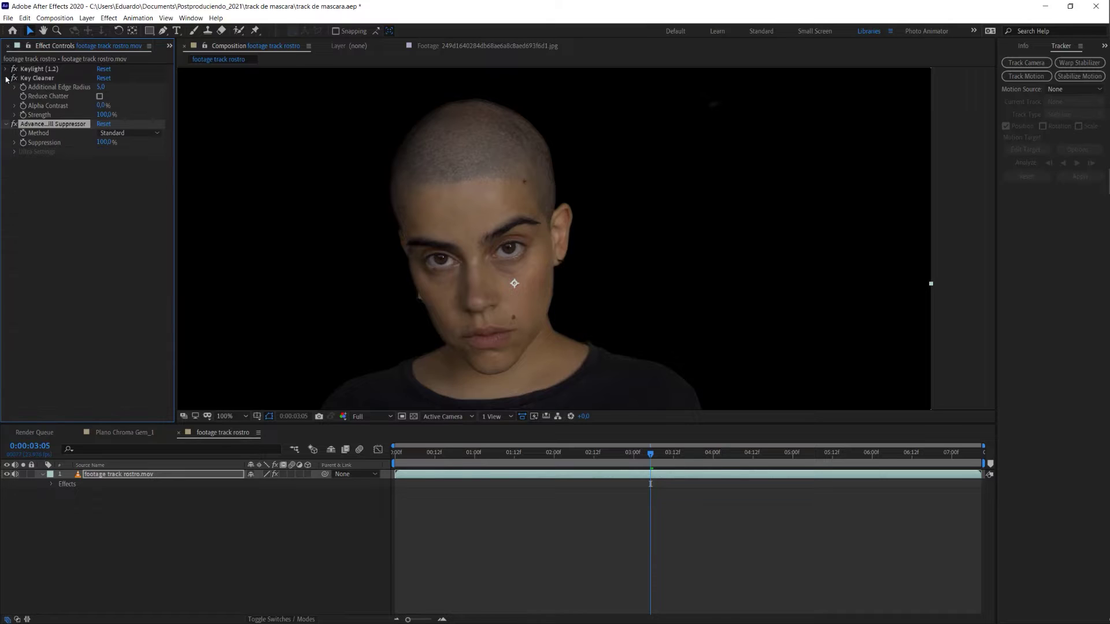
click(7, 77)
click(14, 68)
click(14, 78)
click(13, 86)
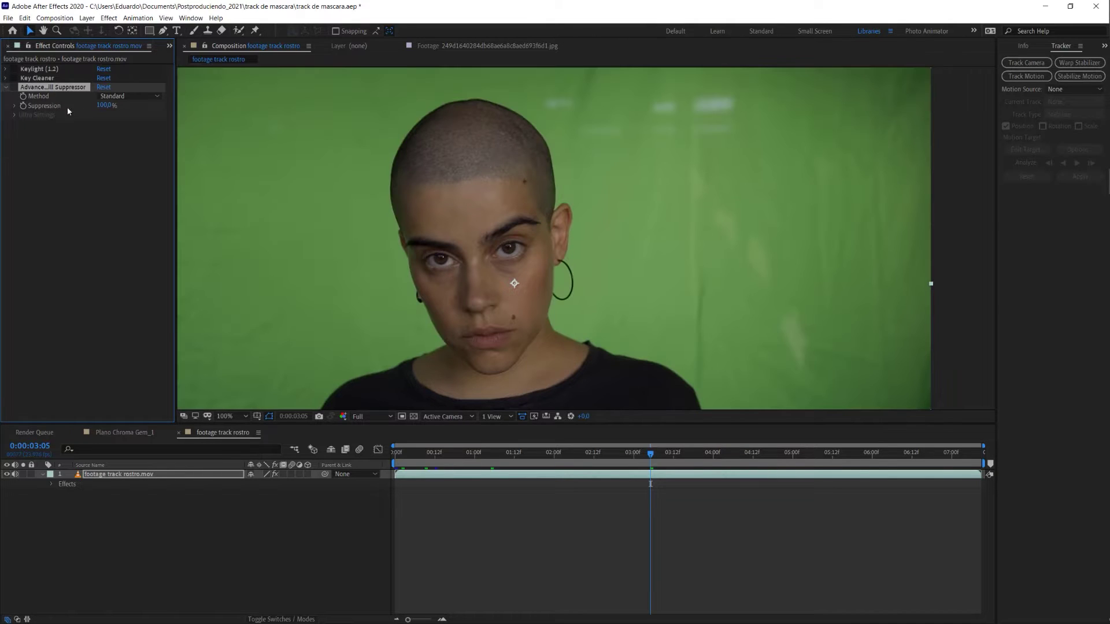
- Set the suppressor to Ultra with the green backdrop as Key Color, re-enable effects, and save
click(127, 96)
click(123, 116)
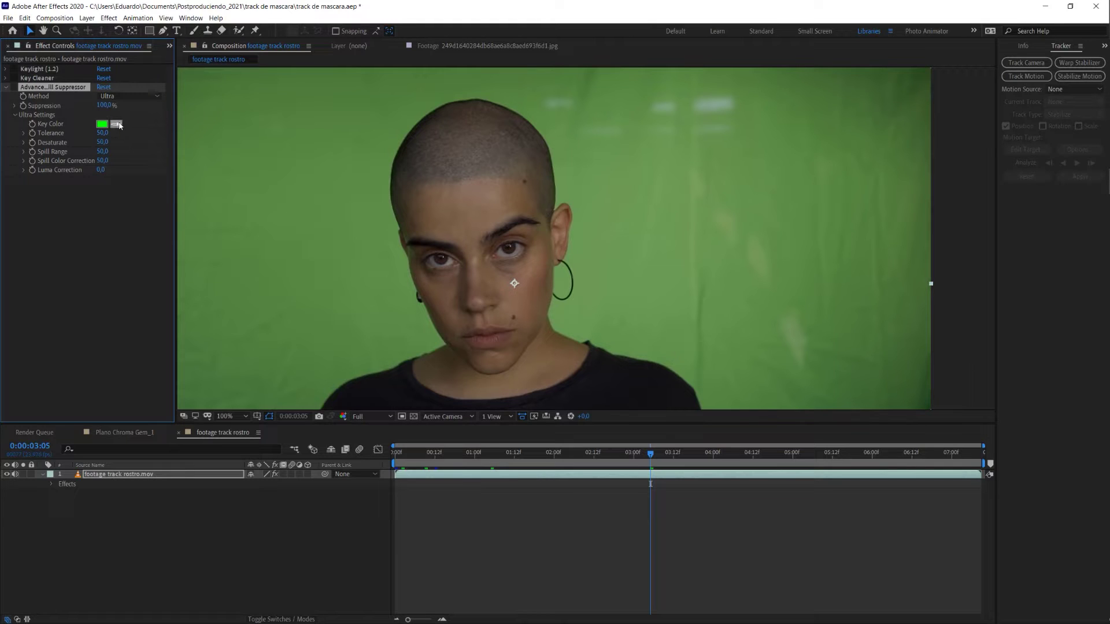
click(116, 124)
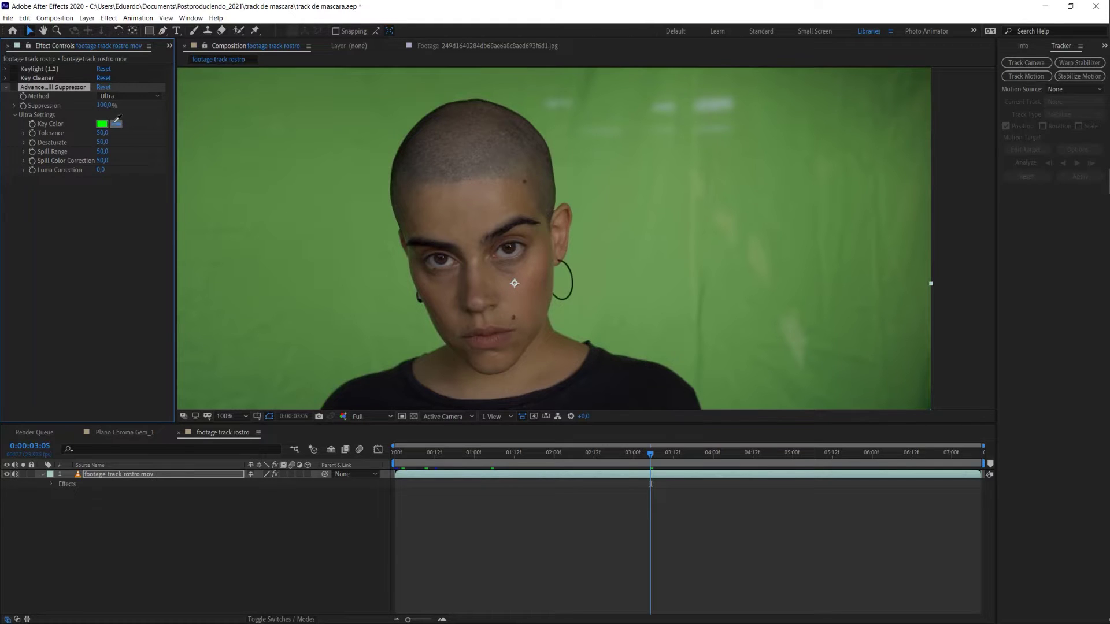
click(421, 324)
drag(13, 67, 20, 94)
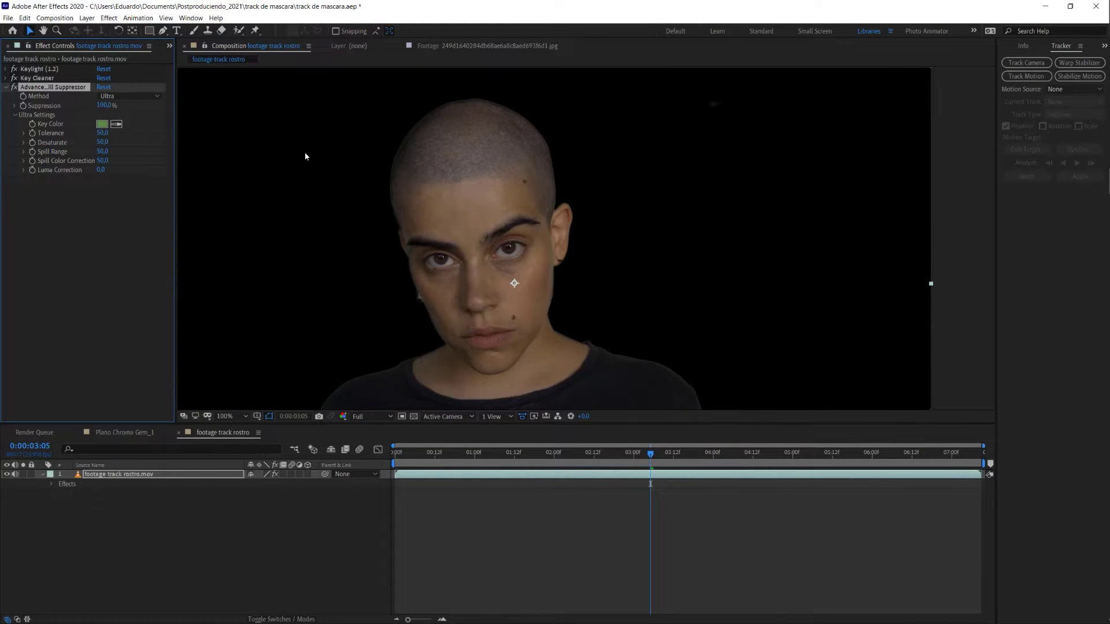
key(ctrl+s)
- Duplicate the footage track rostro.mov layer with Ctrl+D
click(167, 474)
key(ctrl+d)
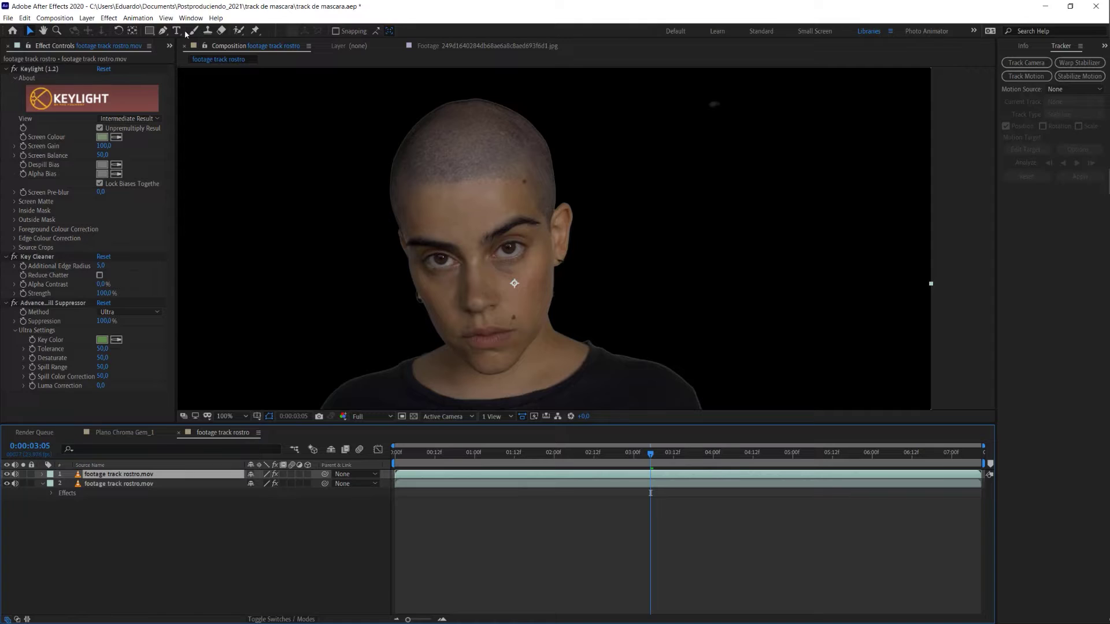
click(163, 30)
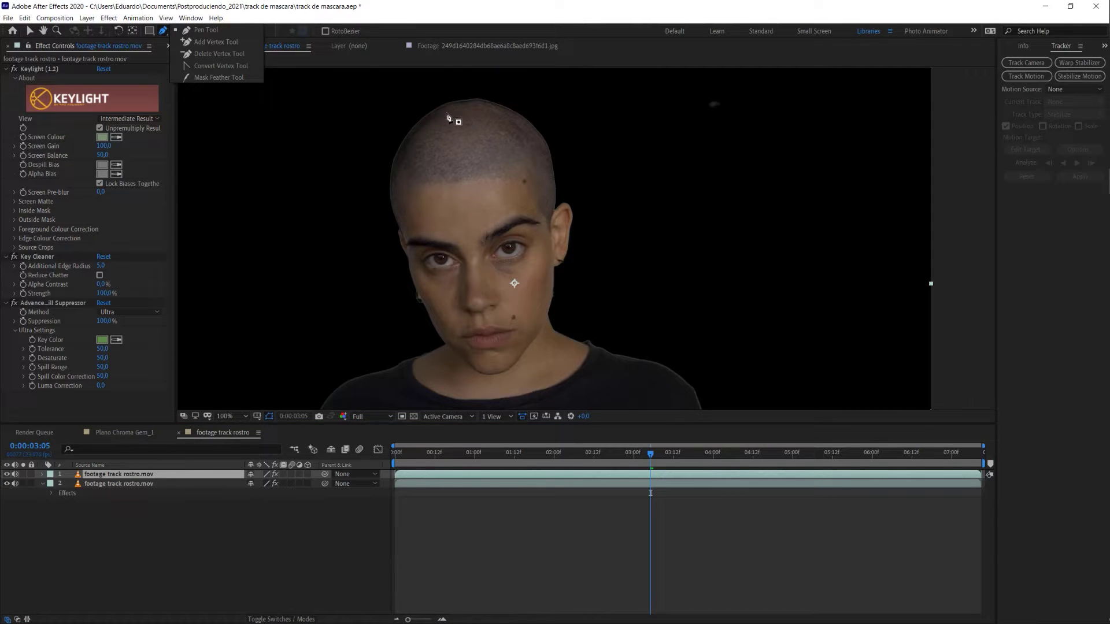
- Draw a closed curved Mask 1 around the face from forehead, down the jaw and chin, back up
click(427, 158)
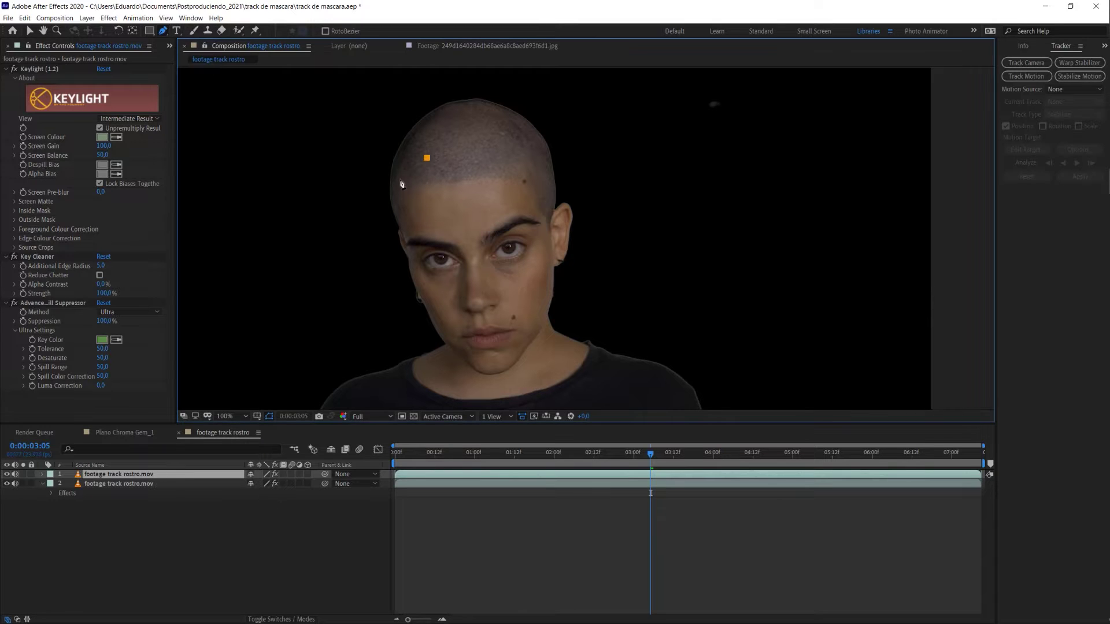
key(ctrl+z)
click(451, 172)
drag(410, 186, 403, 199)
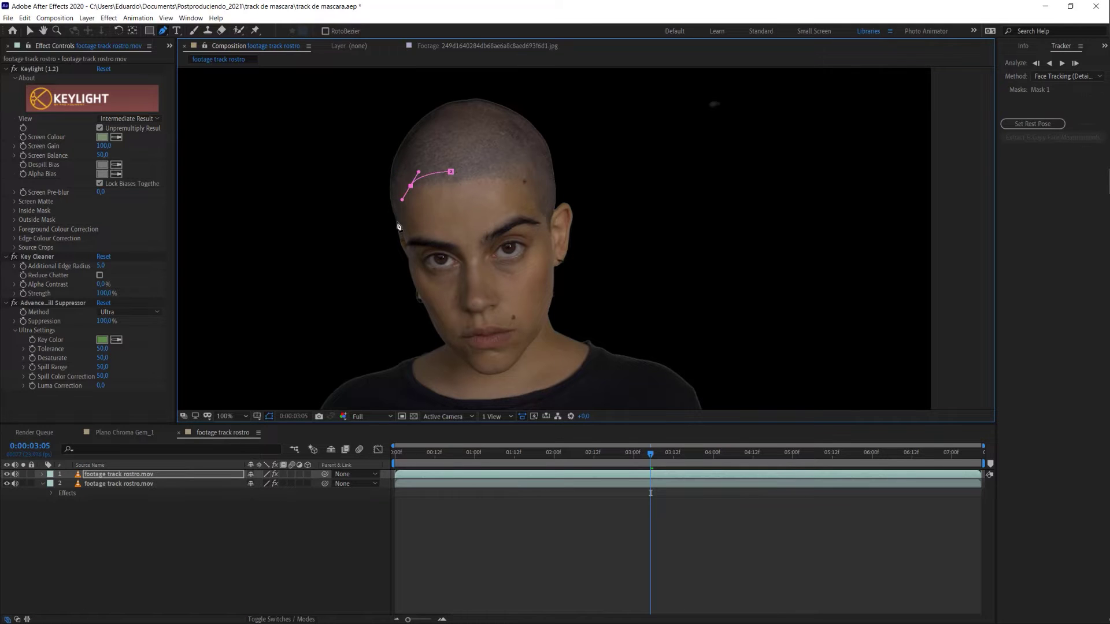
drag(392, 242, 397, 257)
drag(413, 302, 422, 317)
drag(453, 364, 465, 373)
drag(496, 381, 548, 329)
drag(559, 277, 557, 259)
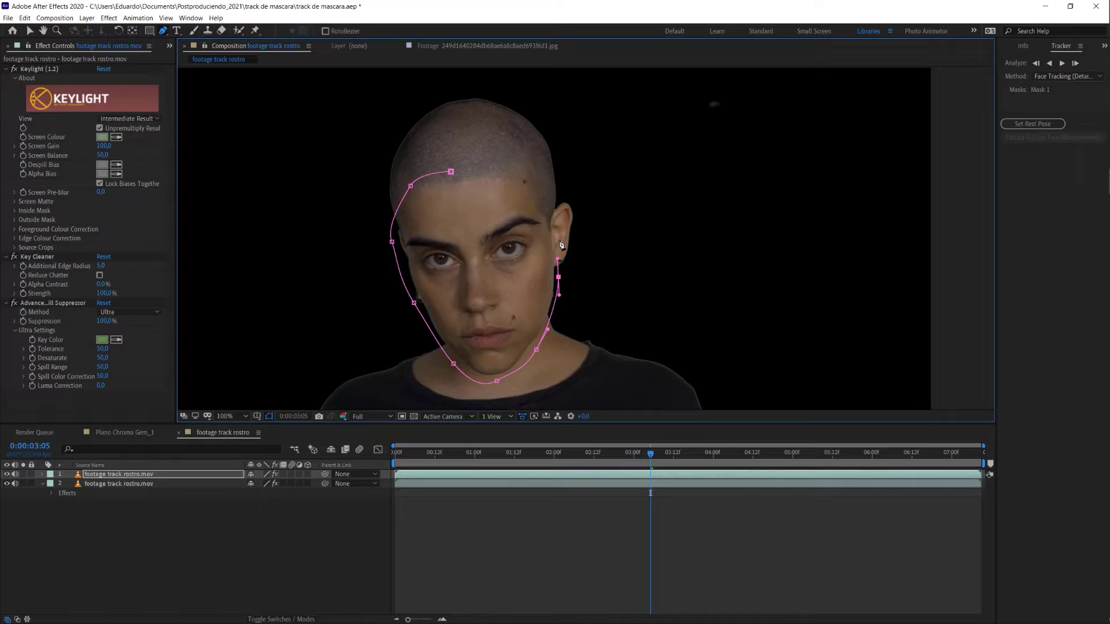
click(546, 195)
drag(509, 164, 528, 167)
drag(451, 172, 483, 171)
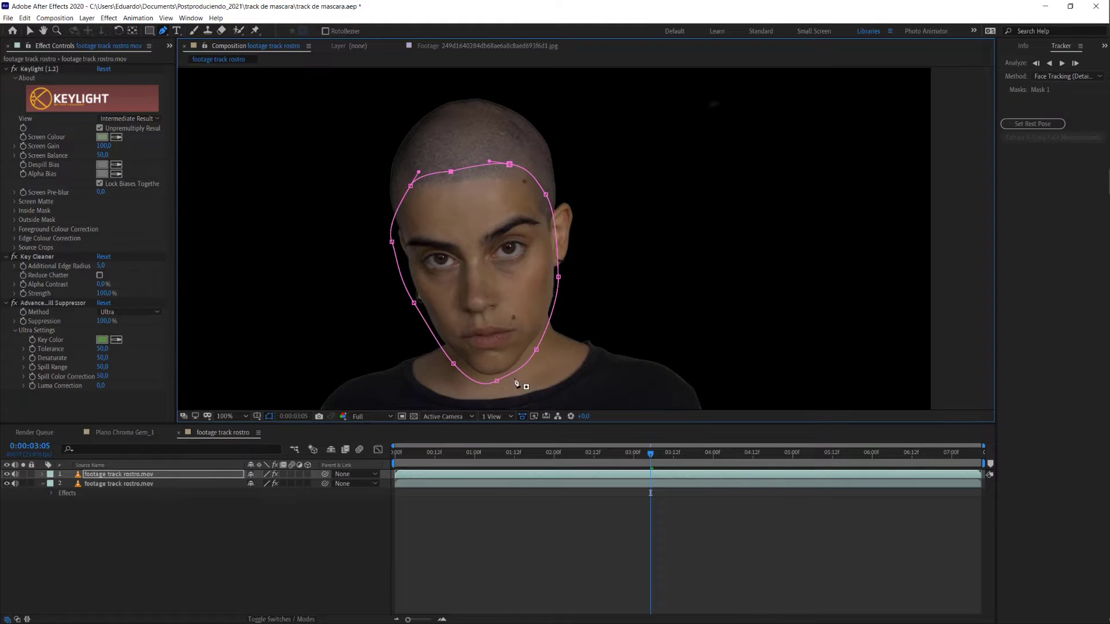
- Hide the lower duplicate layer and adjust the chin and jaw mask points to fit the face
click(7, 484)
drag(496, 381, 456, 363)
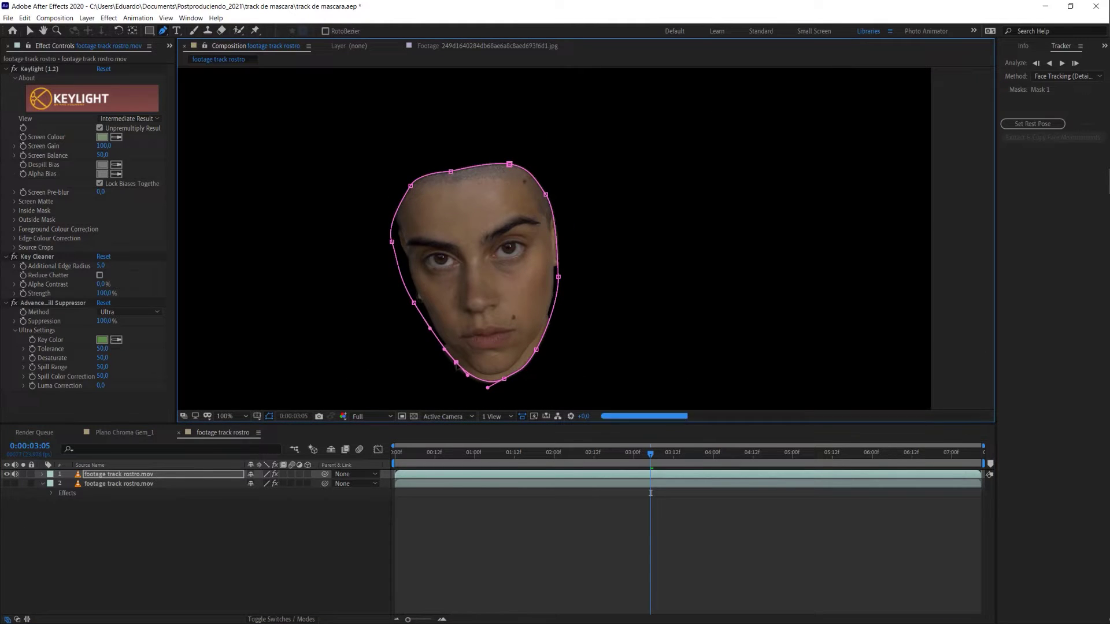
drag(537, 349, 539, 350)
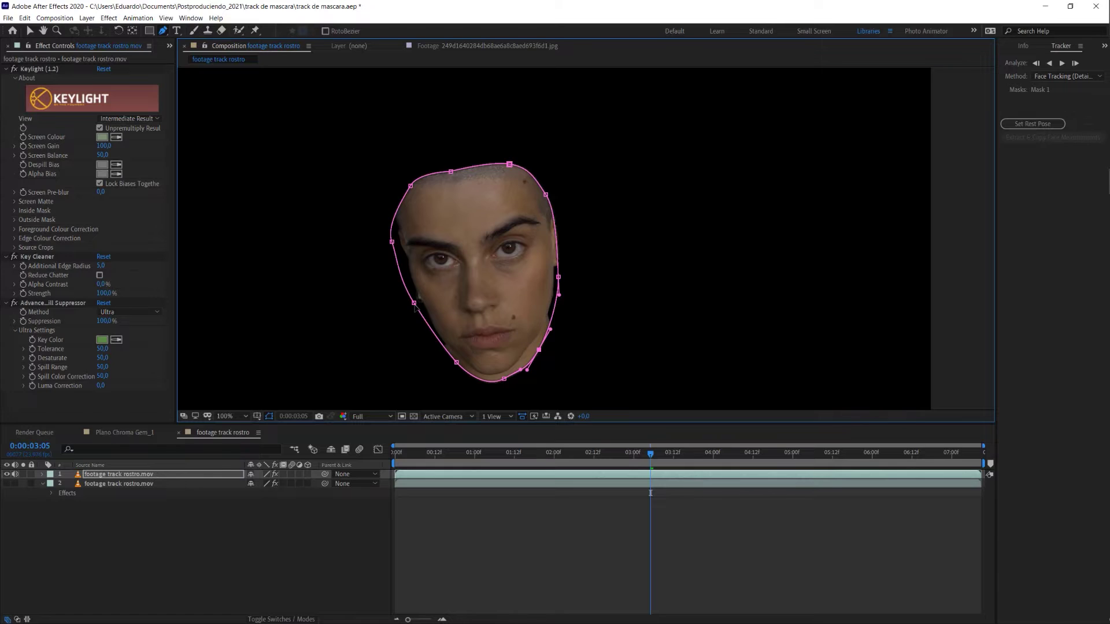
click(414, 304)
- Open the Tracker panel with Face Tracking (Detailed Features) as the method
drag(997, 87, 957, 87)
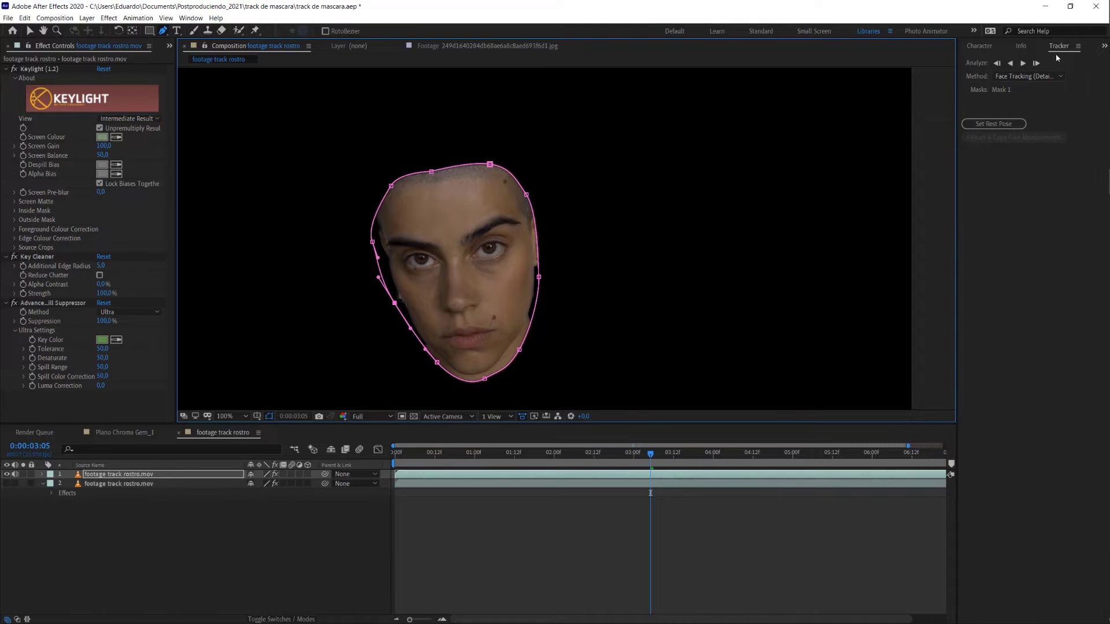
click(190, 18)
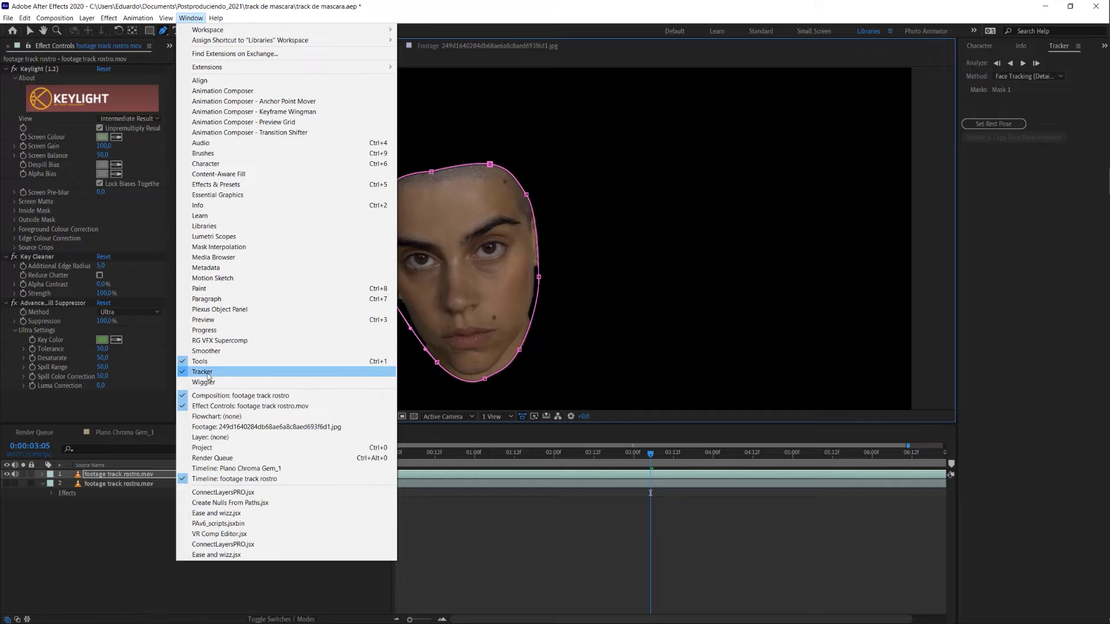
click(996, 207)
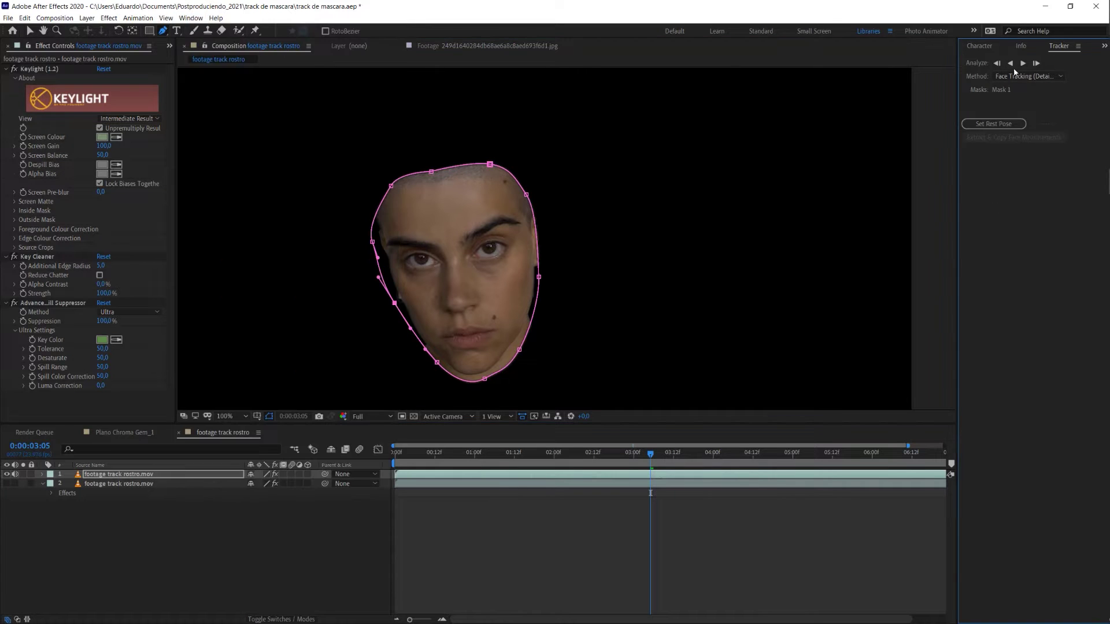
click(1015, 76)
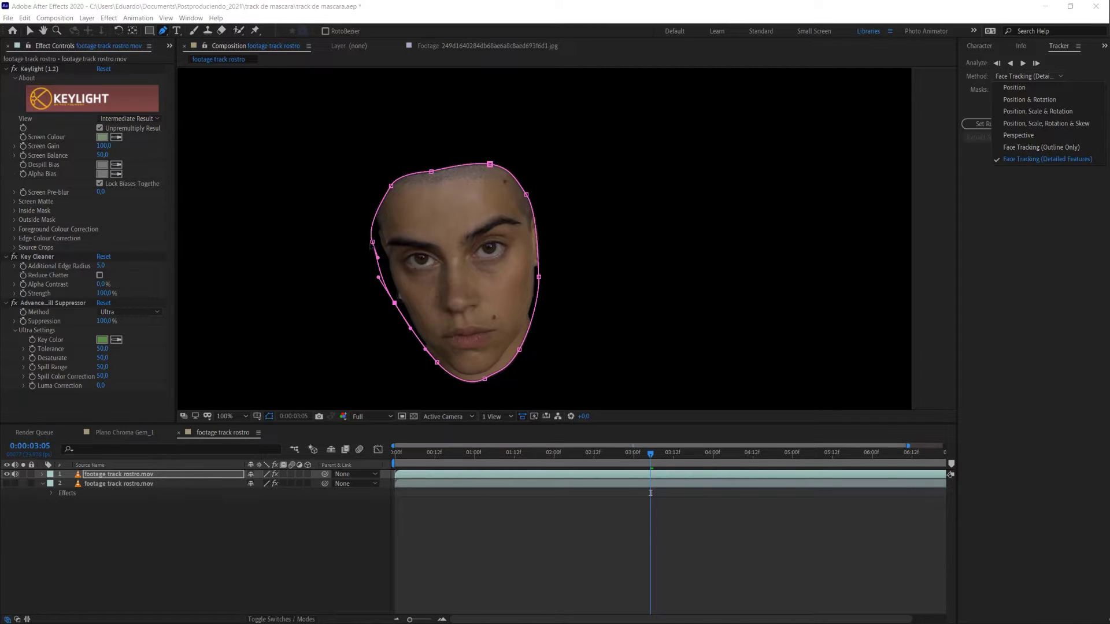
click(373, 242)
- Smooth the mask's left edge points and track the face forward through the clip
drag(376, 242, 371, 224)
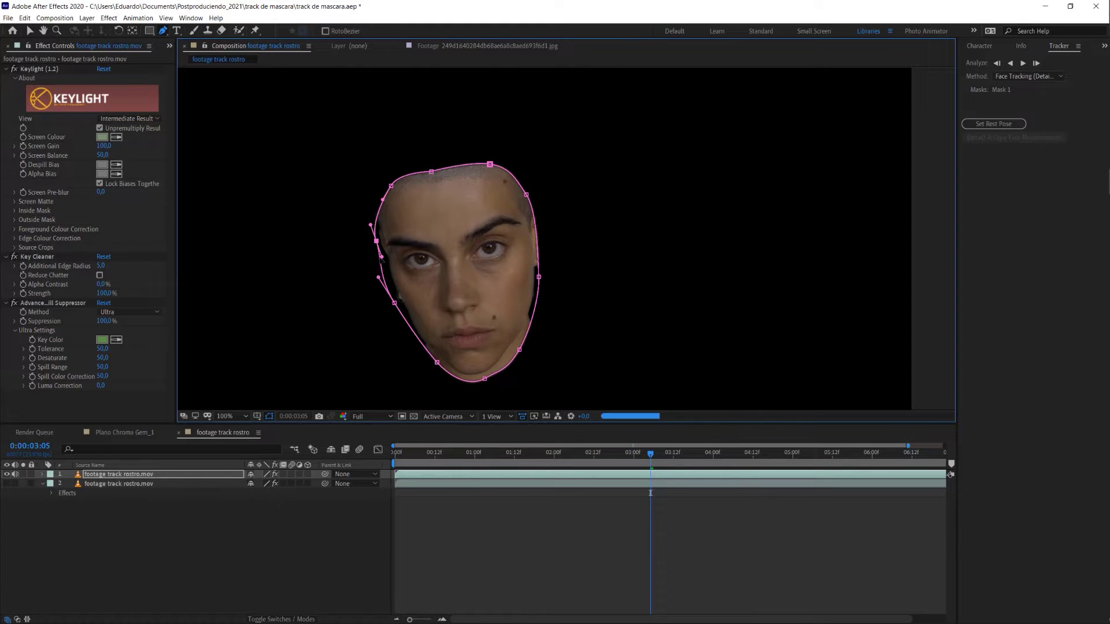
drag(395, 302, 399, 303)
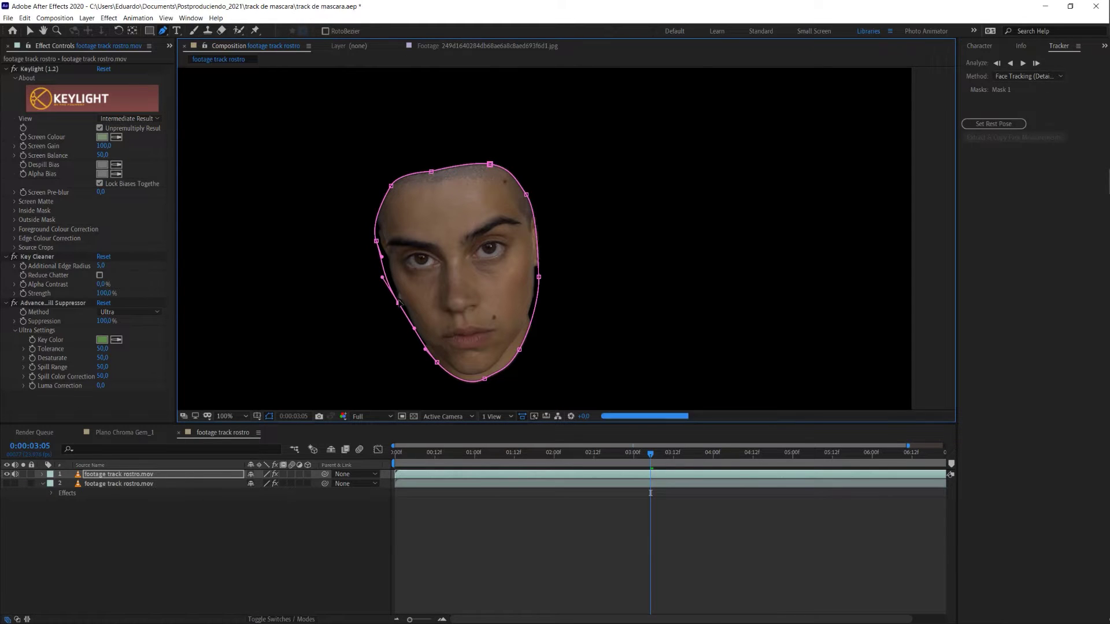
click(1022, 64)
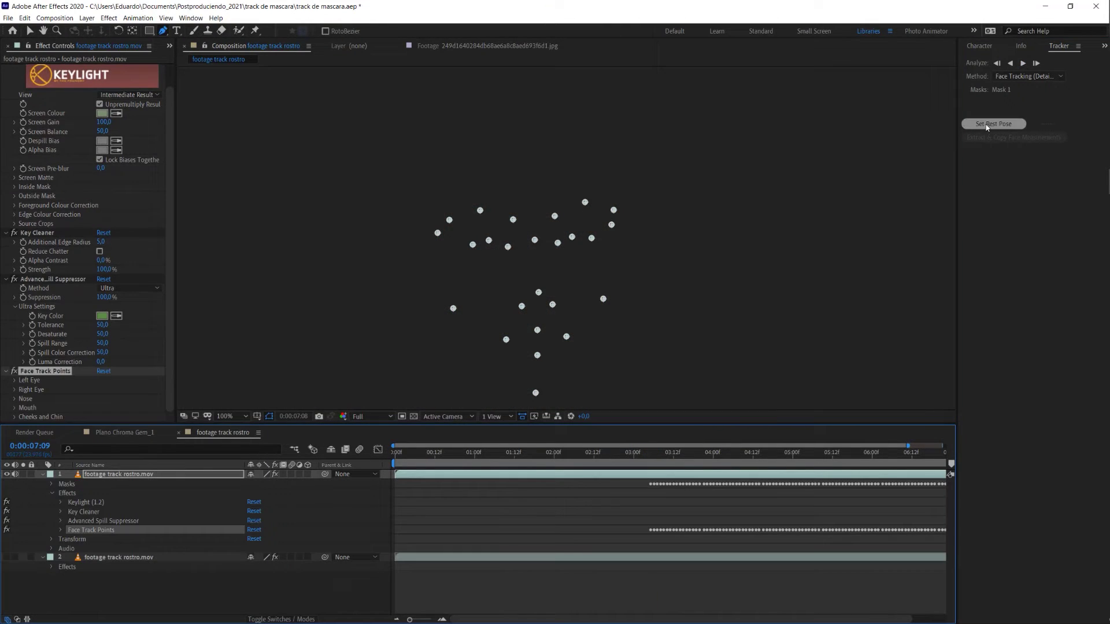
- Track the face backward from 03:05 to the clip start so keyframes cover the whole footage
click(651, 458)
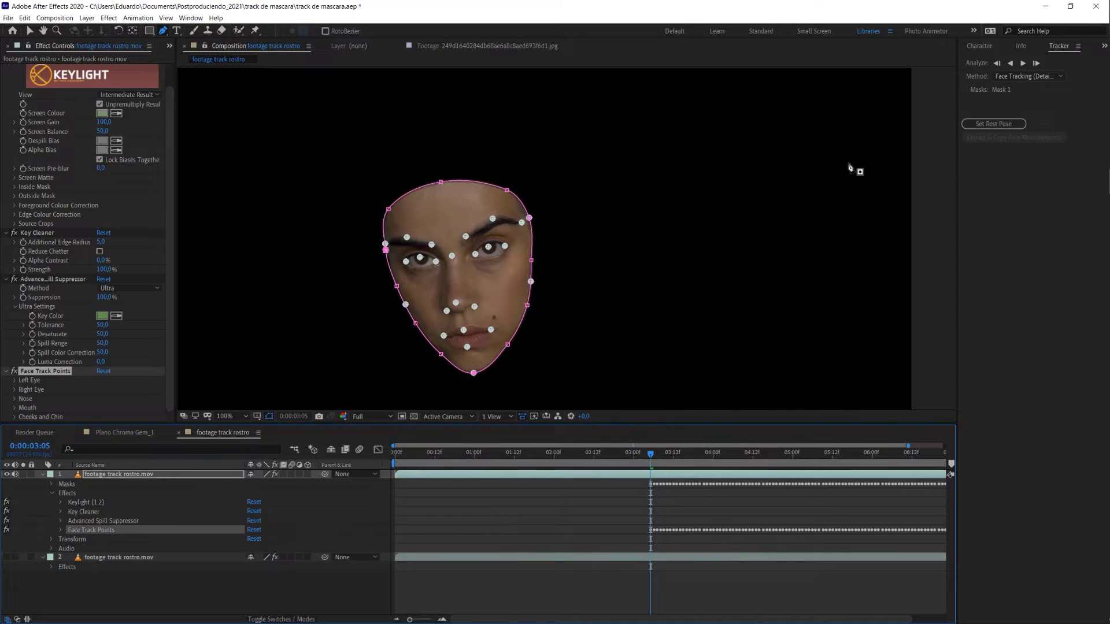
click(1010, 63)
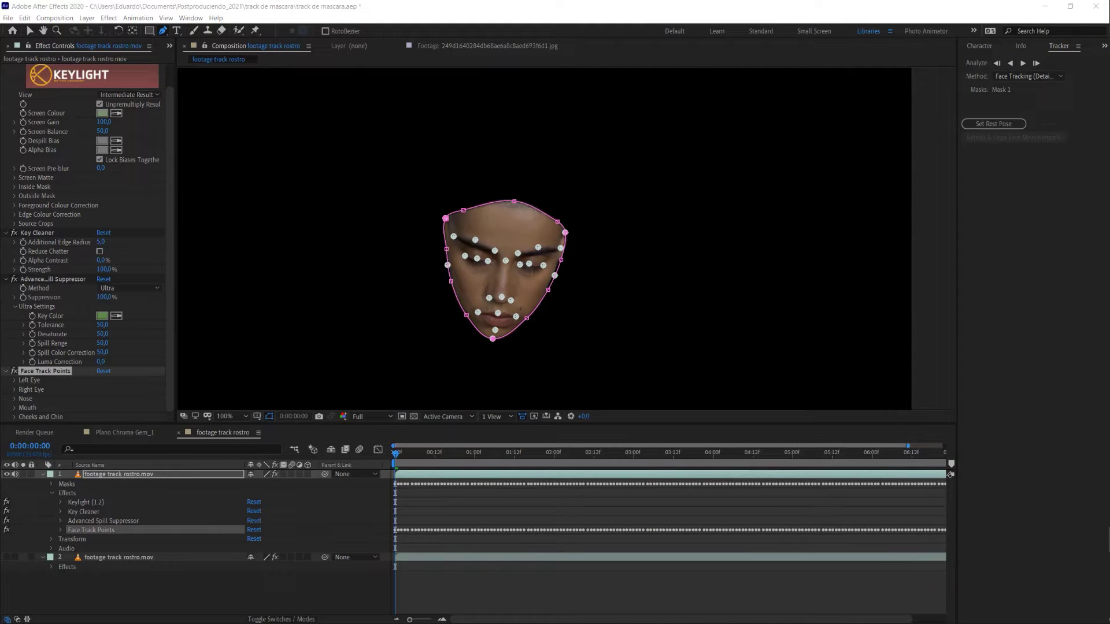
- Play the tracked clip and stop at 0:00:02:07 to check the mask stays on the face
click(419, 459)
key(space)
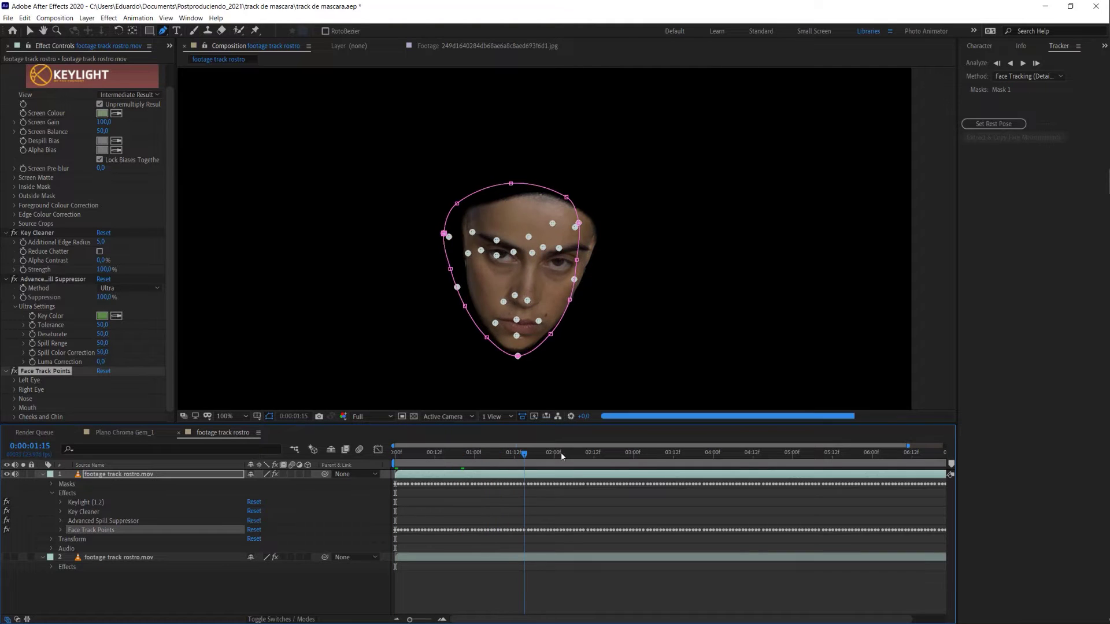
key(space)
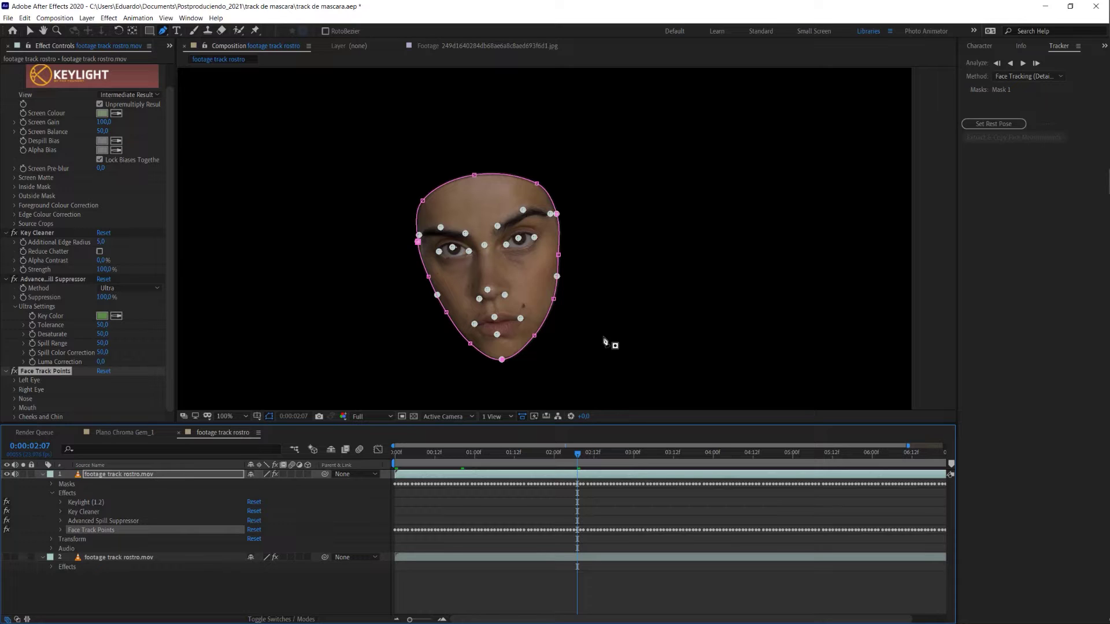
- Show the Project panel, expand the tutorial folder and preview the first face-paint images
click(169, 46)
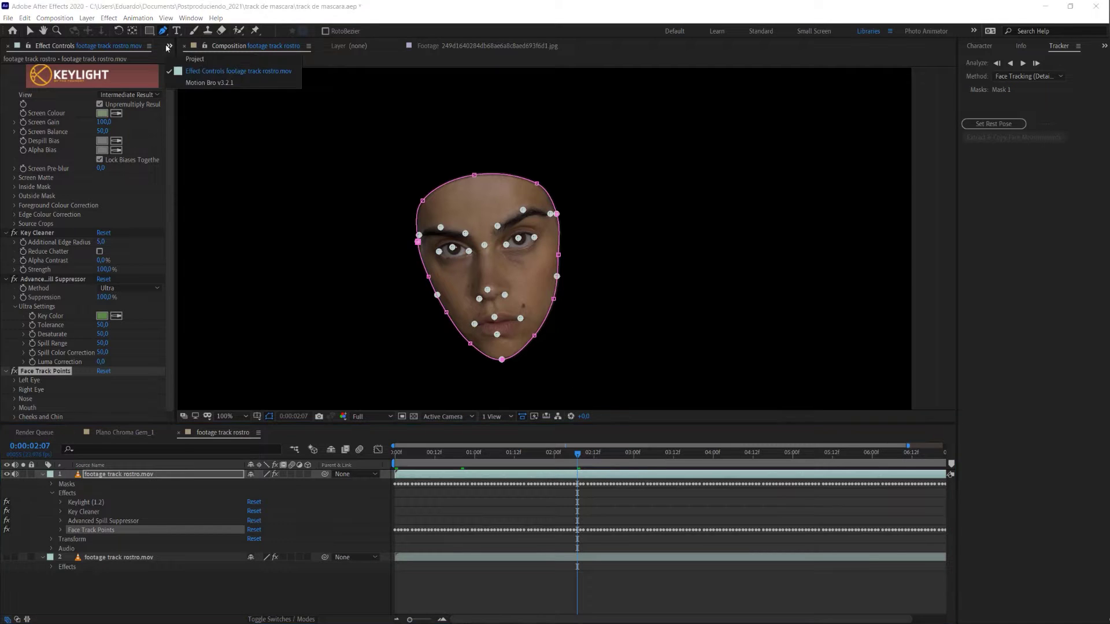
click(181, 58)
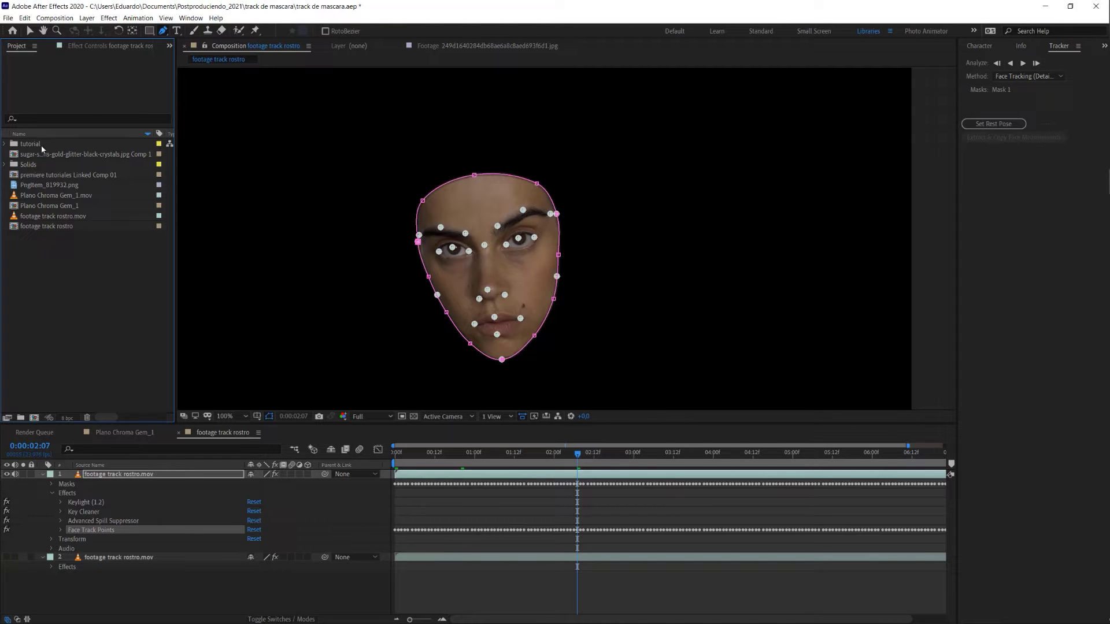
click(5, 145)
double_click(99, 153)
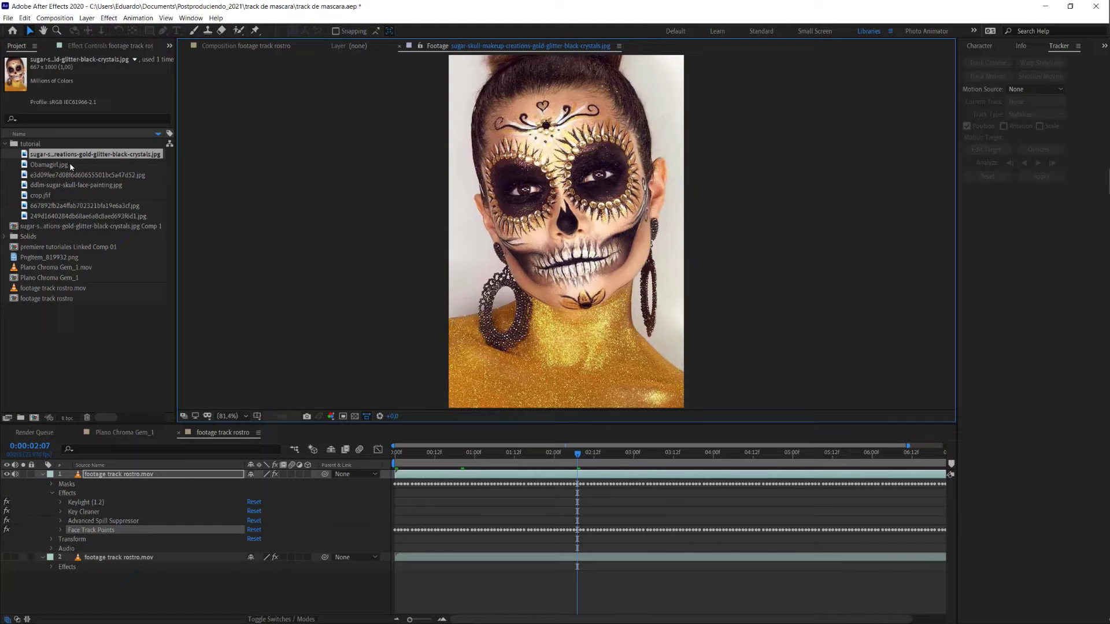
double_click(71, 165)
double_click(75, 175)
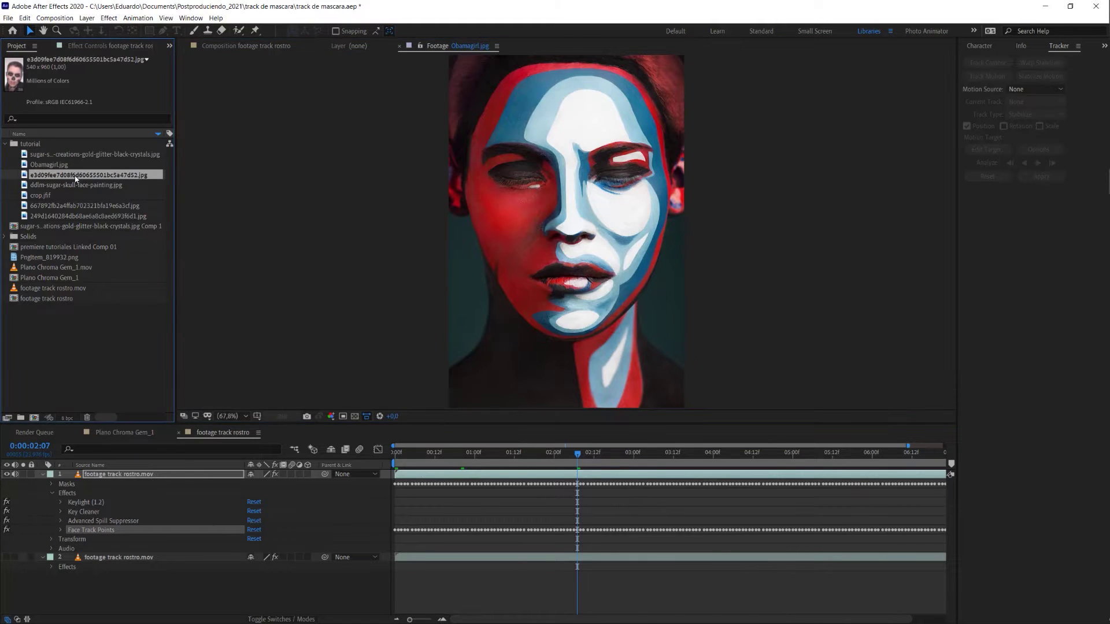
double_click(64, 185)
- Preview the clown, blue-face and sugar-skull images, ending with Obamagirl.jpg in the Footage viewer
double_click(54, 195)
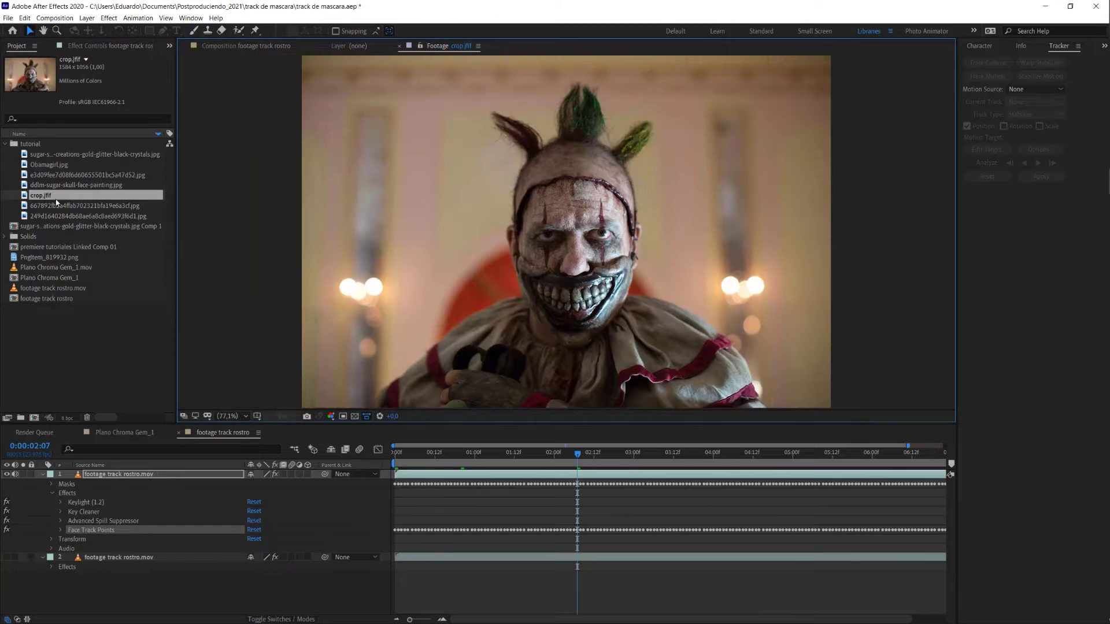
double_click(58, 206)
double_click(60, 215)
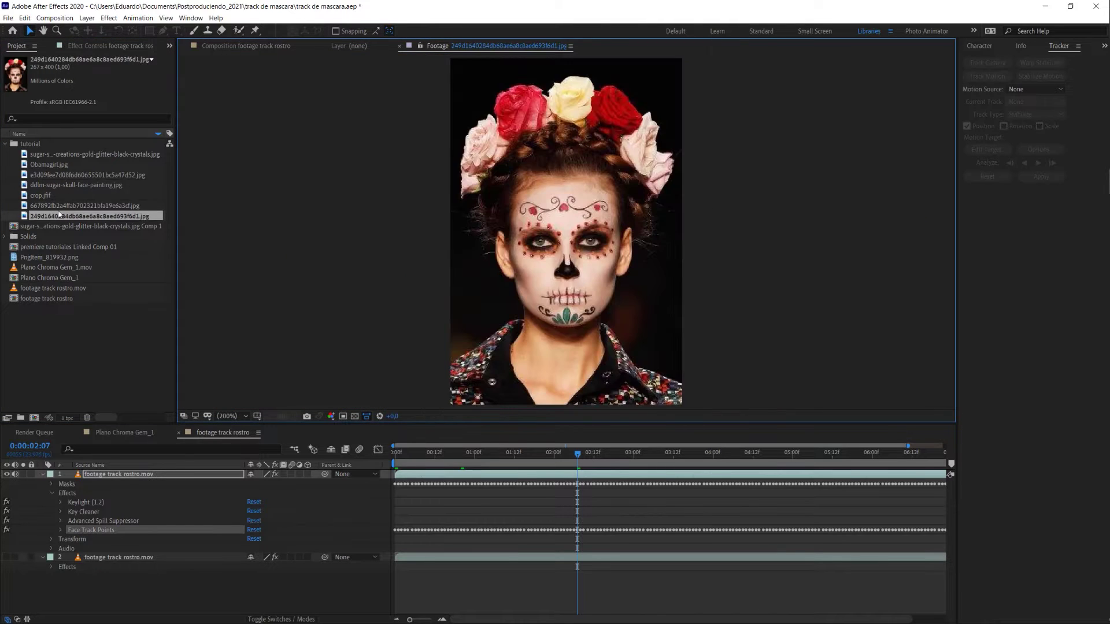
double_click(64, 205)
double_click(67, 175)
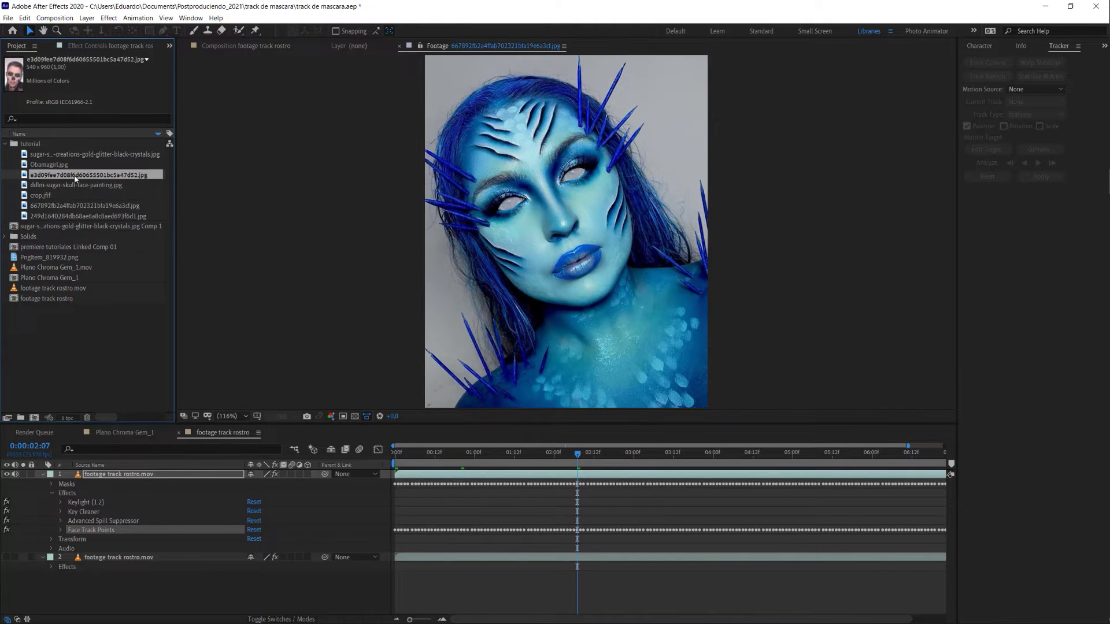
click(55, 166)
double_click(57, 166)
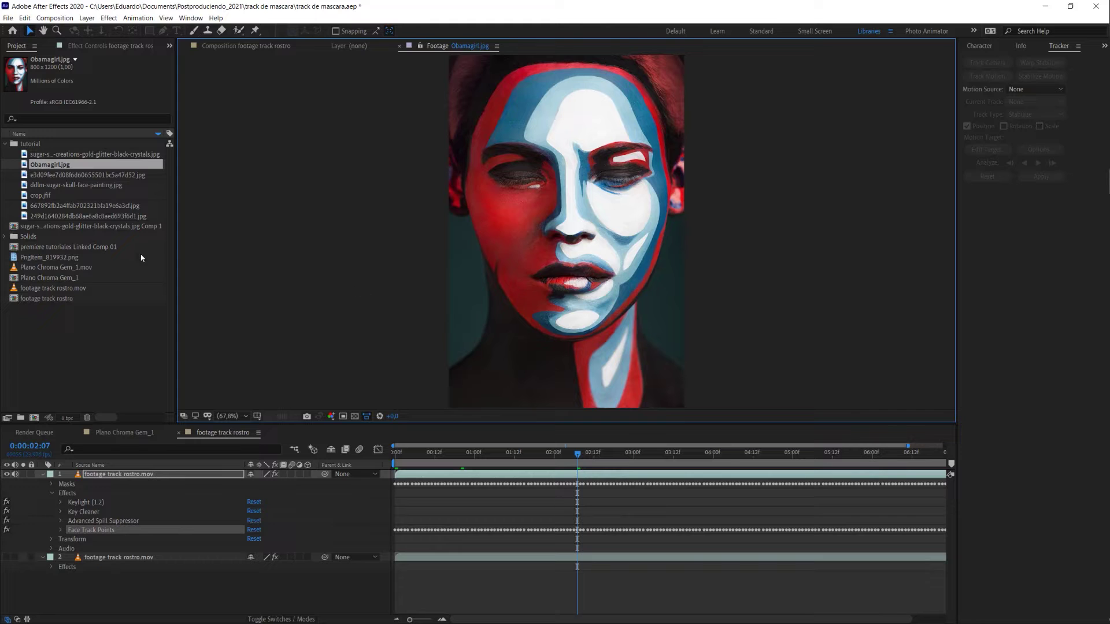
- Add Obamagirl.jpg as the top layer and lower its opacity to 47%
drag(54, 170, 111, 474)
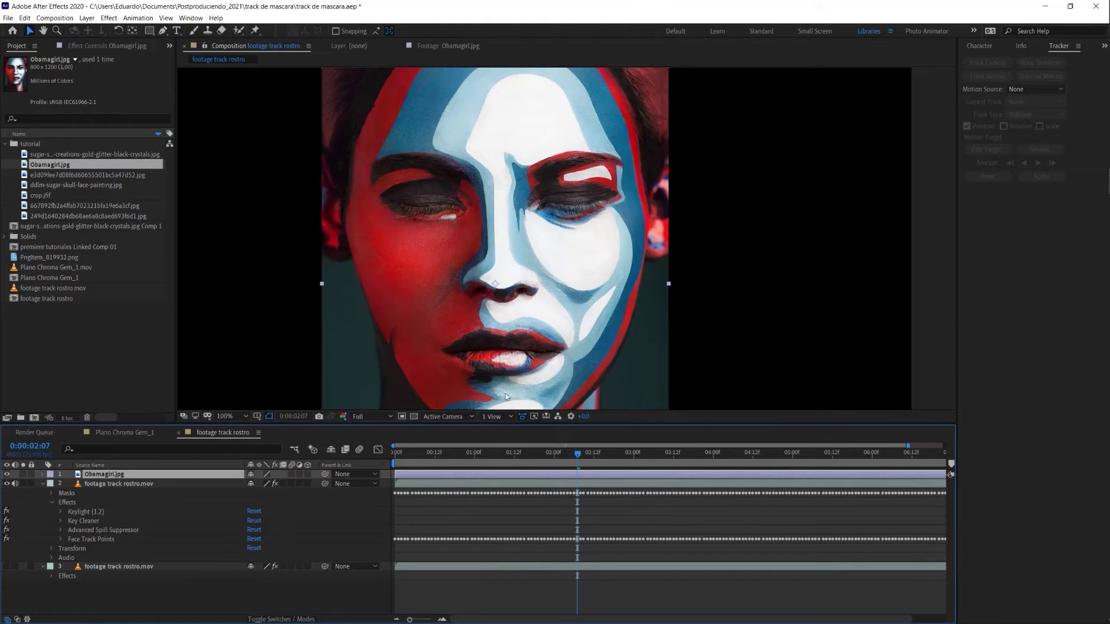
key(t)
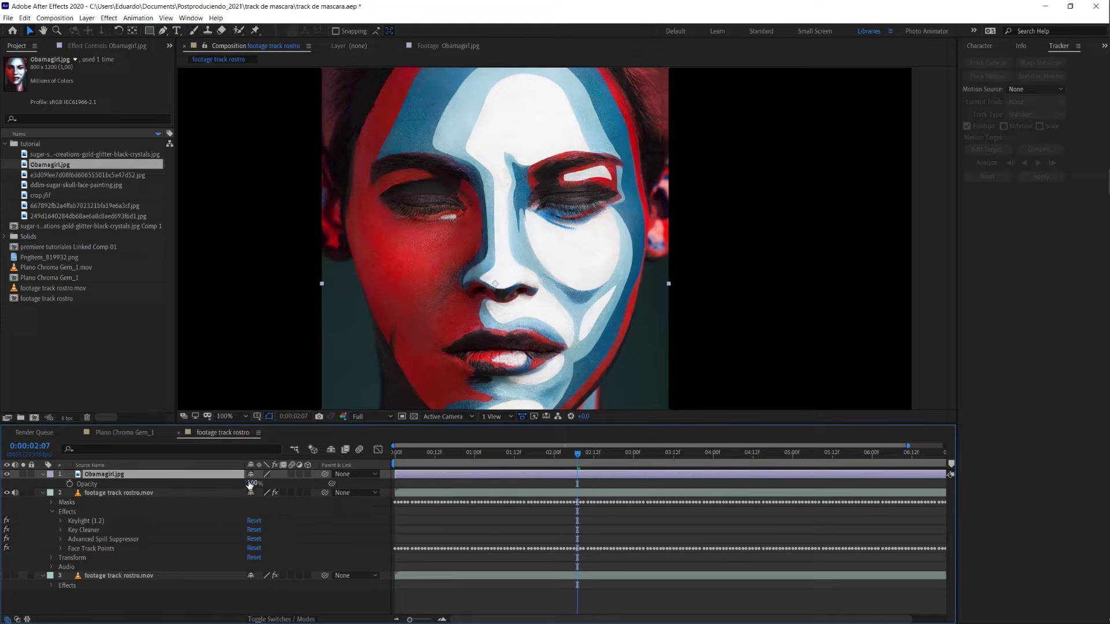
drag(252, 484, 230, 491)
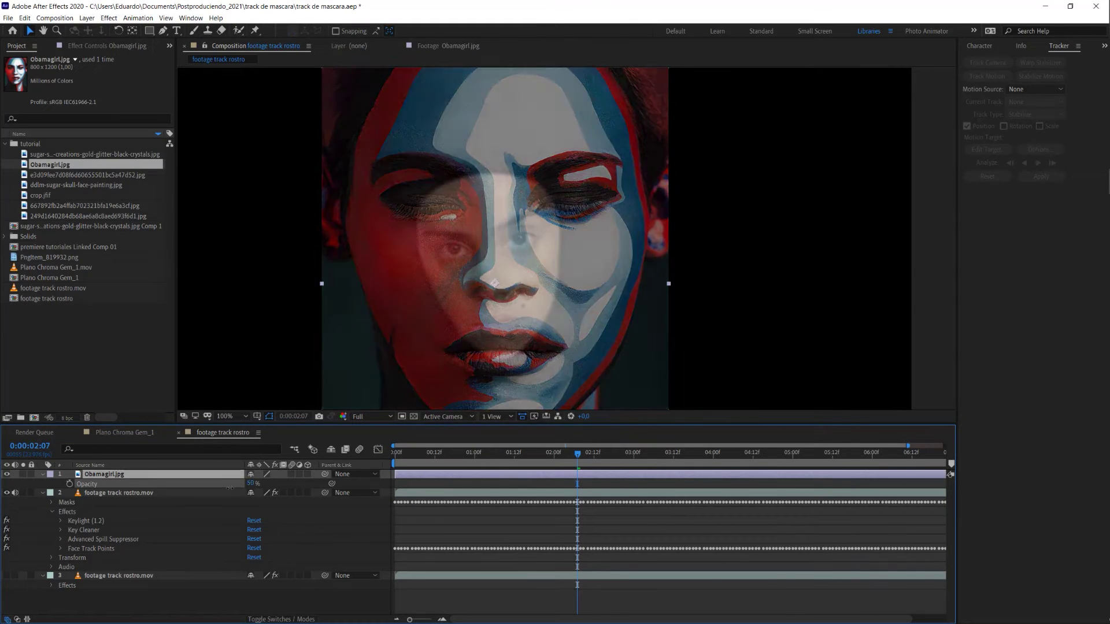
- Shrink the Obamagirl overlay's scale to about 41%
key(s)
drag(261, 483, 237, 490)
scroll(337, 349, up, 2)
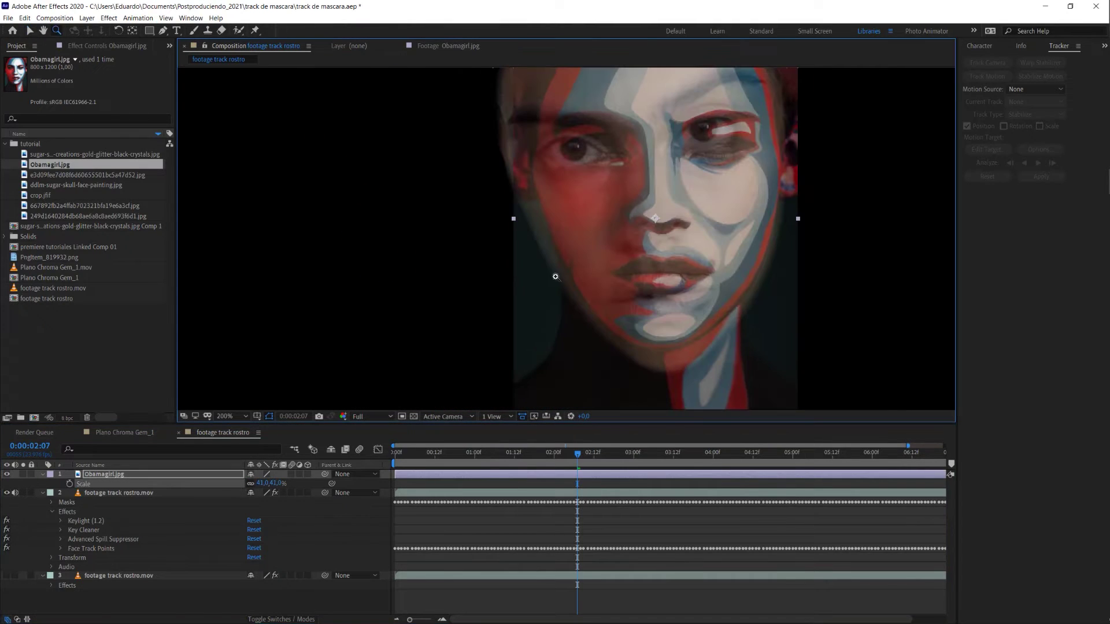
drag(630, 252, 567, 276)
- Rotate the overlay 5° to match the face, then move to a later frame around 04:13
key(r)
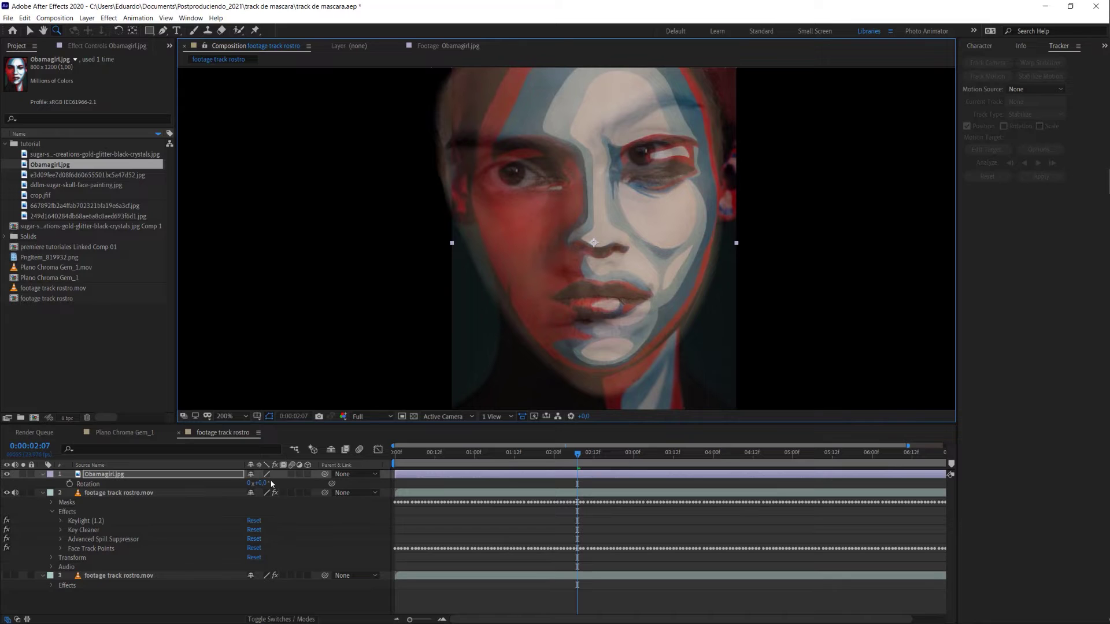
mouse_move(271, 483)
mouse_down()
mouse_move(256, 484)
mouse_move(271, 483)
mouse_up()
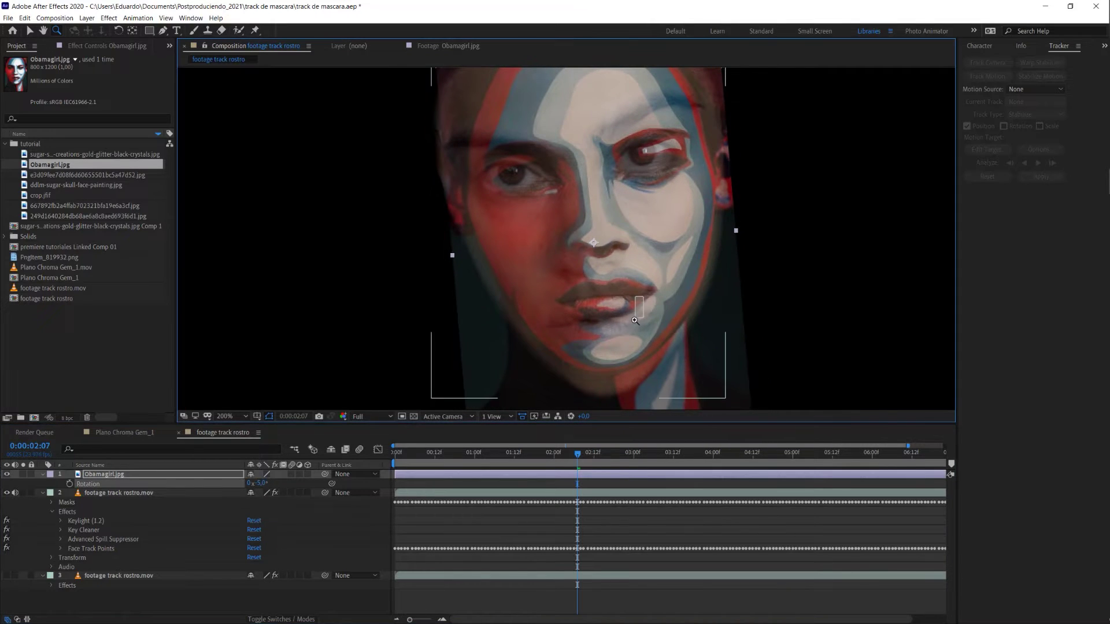
drag(634, 320, 637, 311)
scroll(572, 263, down, 2)
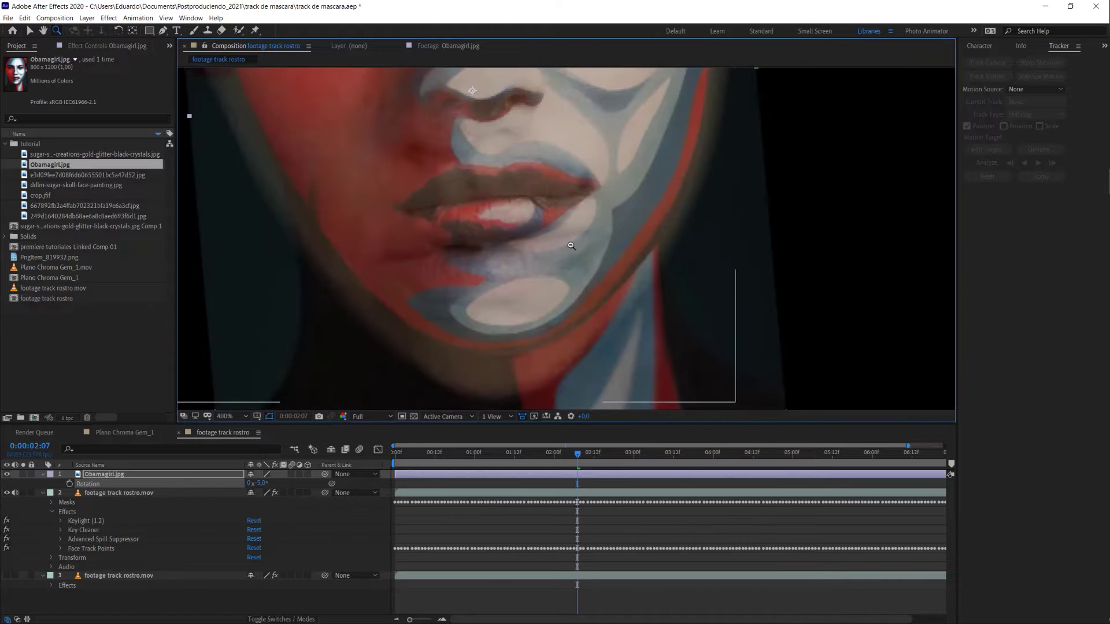
scroll(546, 240, down, 1)
scroll(552, 200, down, 1)
drag(552, 200, 548, 217)
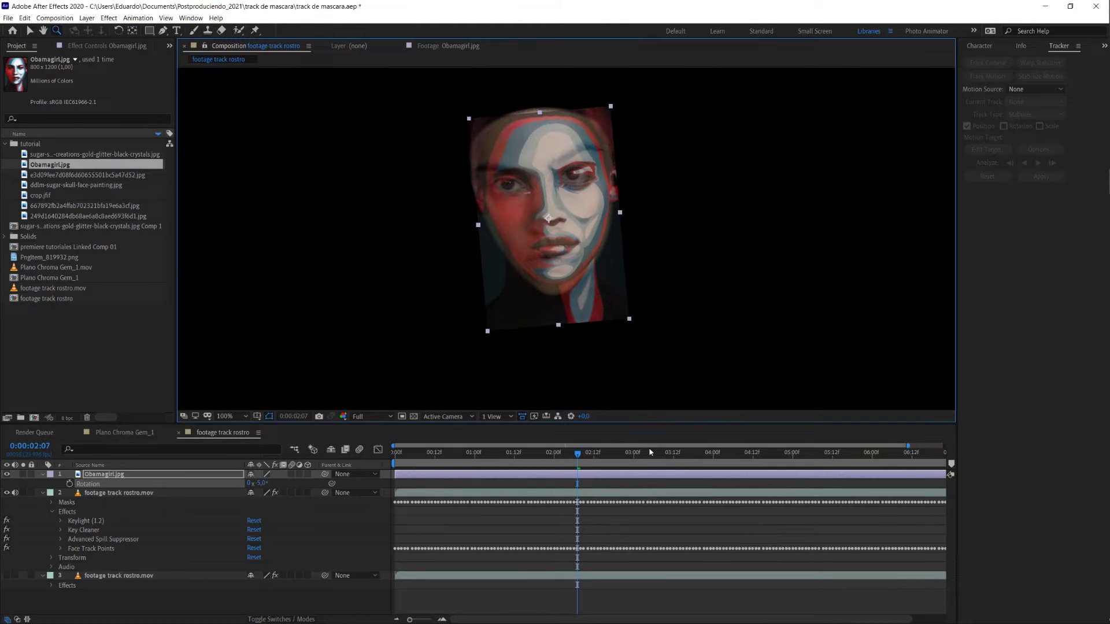
drag(668, 453, 755, 453)
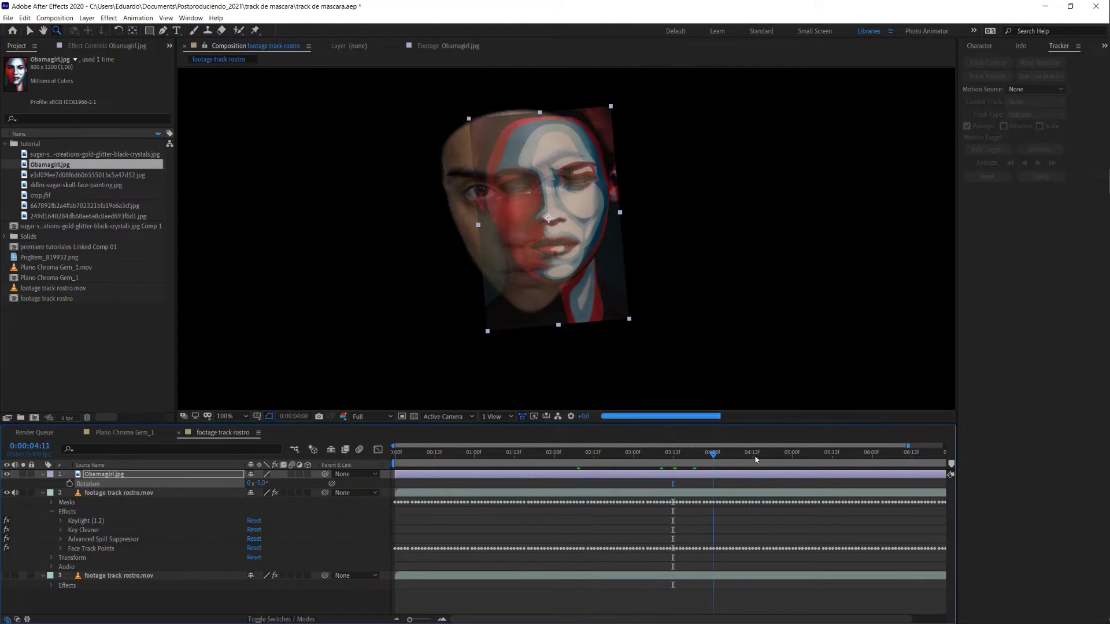
- Move the overlay onto the face and scale it to 51.5% wide by 50.6% high
drag(629, 318, 635, 314)
drag(550, 222, 570, 237)
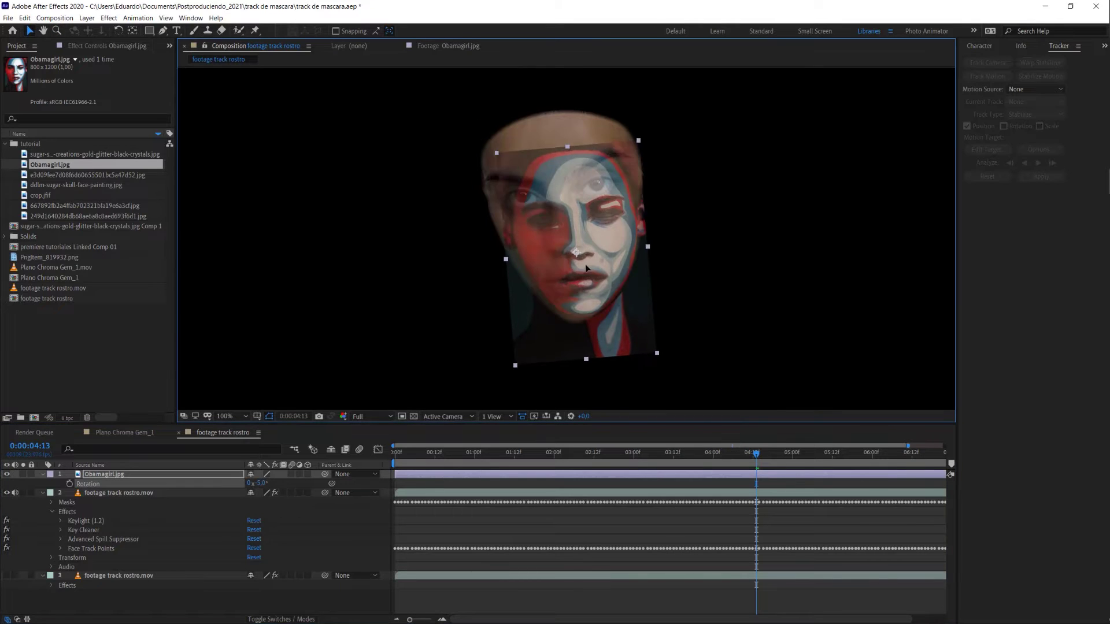
key(s)
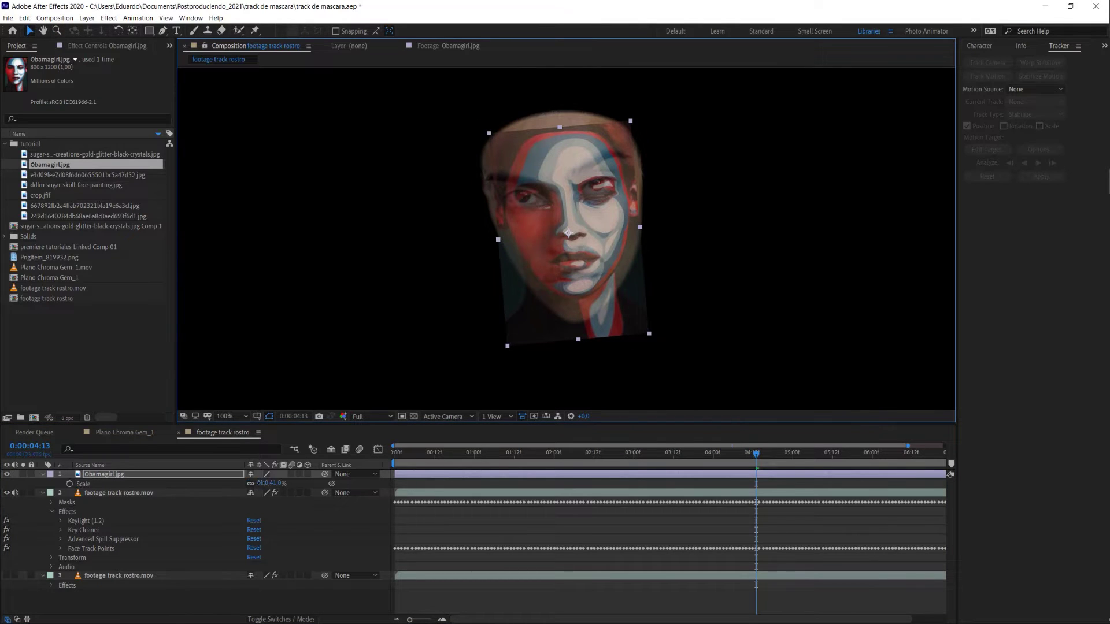
drag(265, 483, 283, 483)
drag(482, 241, 477, 247)
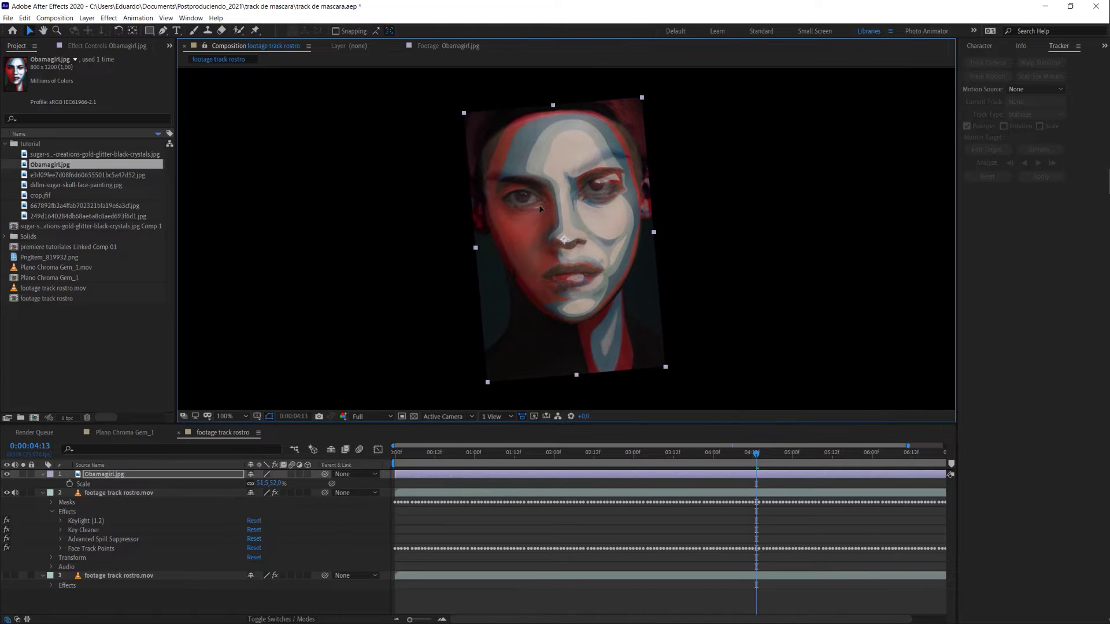
drag(276, 483, 272, 483)
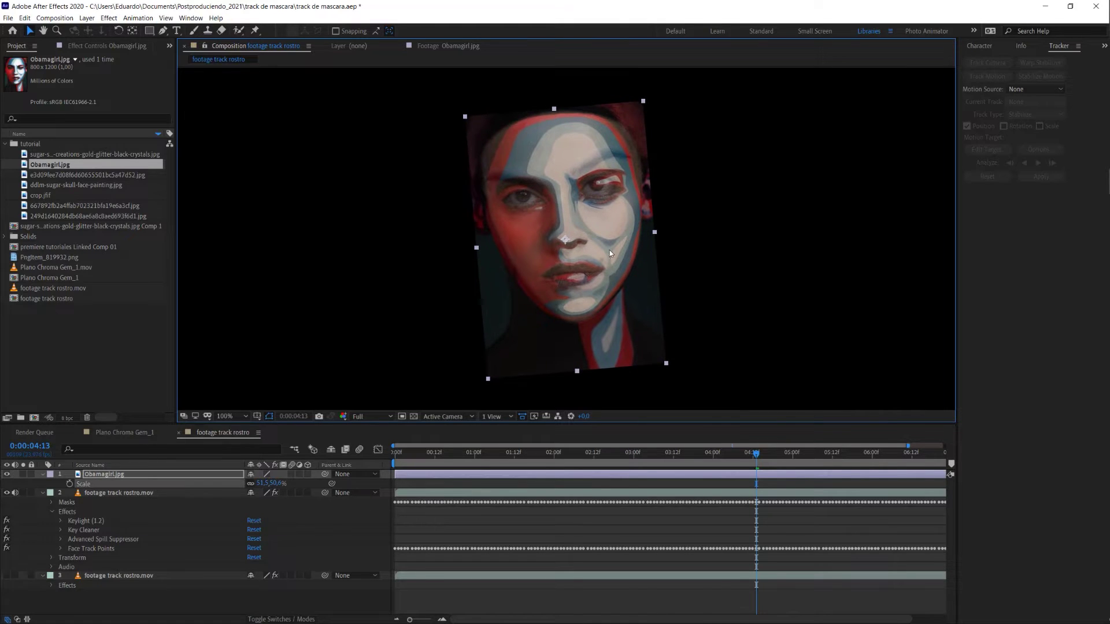
- Toggle the overlay's visibility to compare, then adjust its opacity
click(7, 474)
click(7, 474)
key(t)
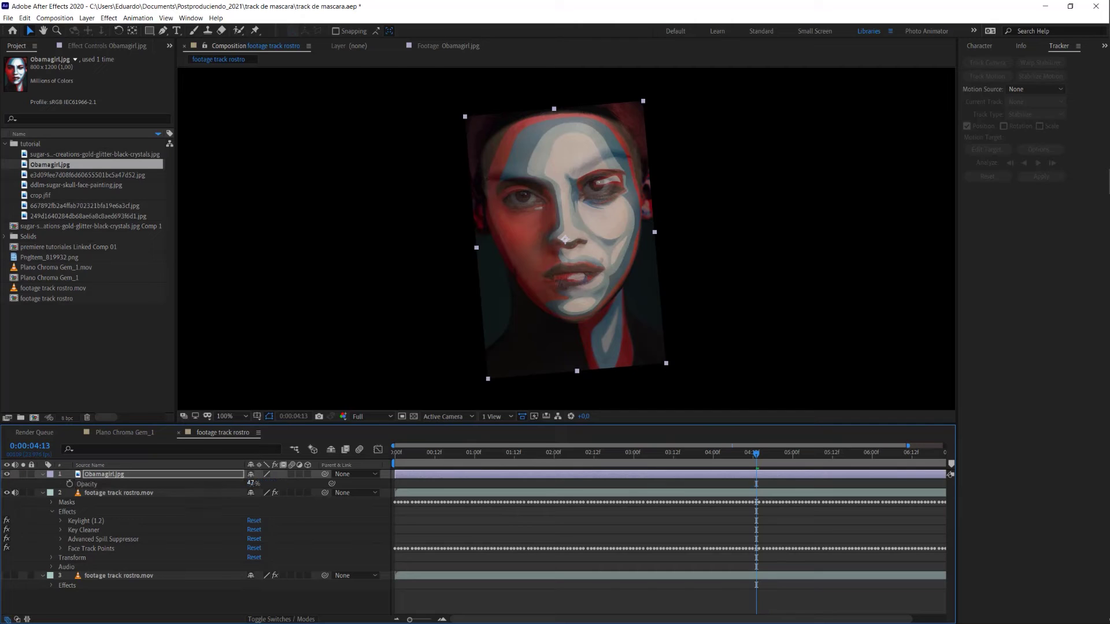
mouse_move(254, 483)
mouse_down()
mouse_move(244, 484)
mouse_move(278, 476)
mouse_up()
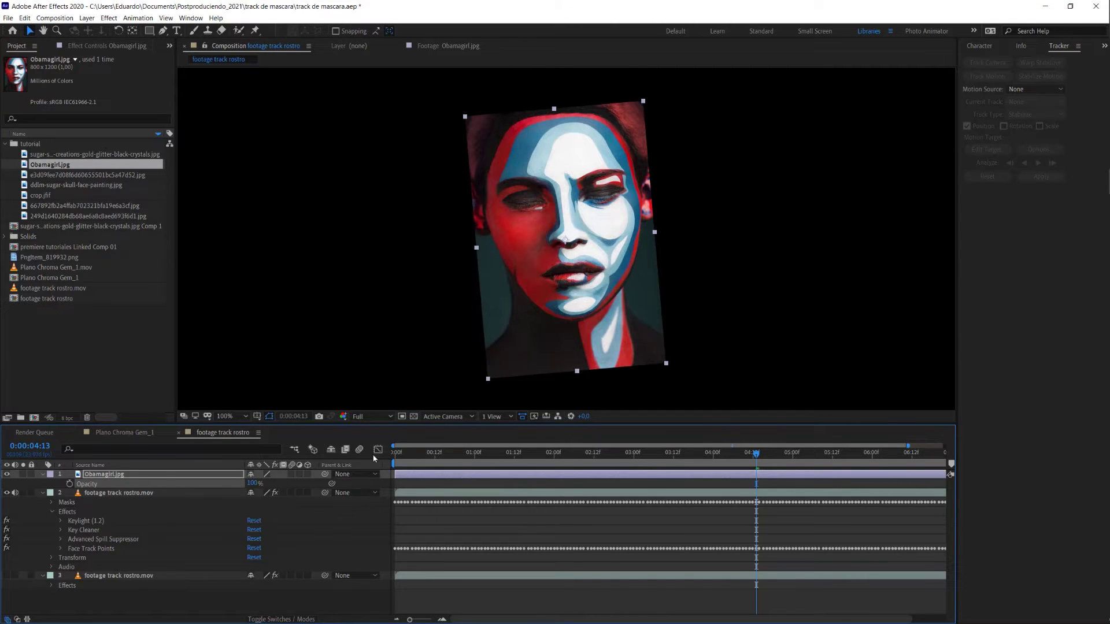
- Draw a closed Pen mask around the face outline on the Obamagirl.jpg layer
click(105, 475)
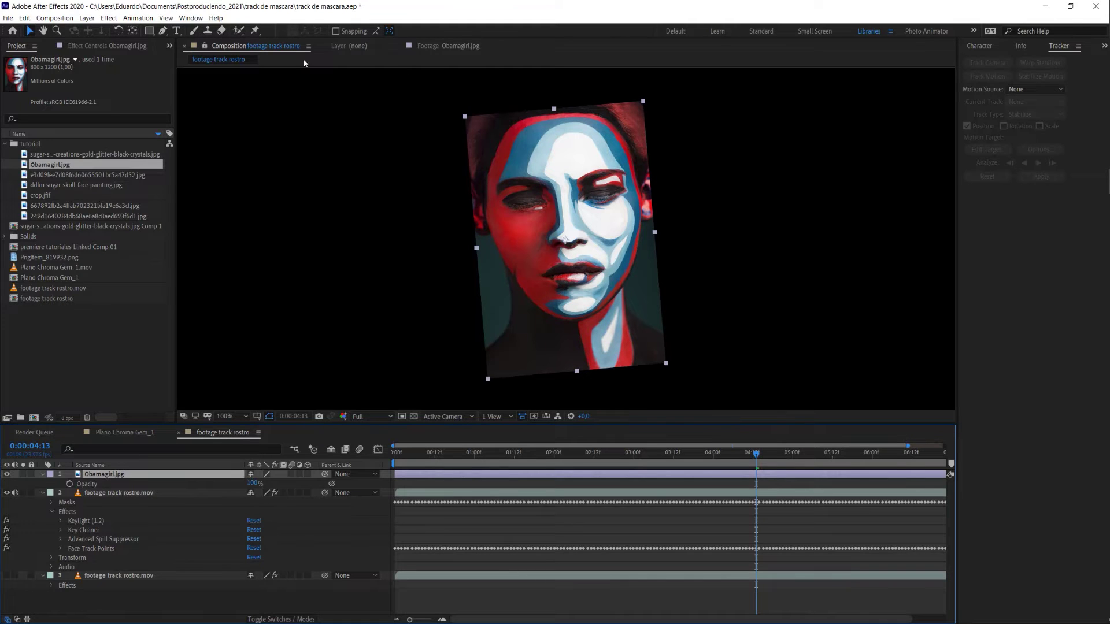
click(163, 31)
click(511, 127)
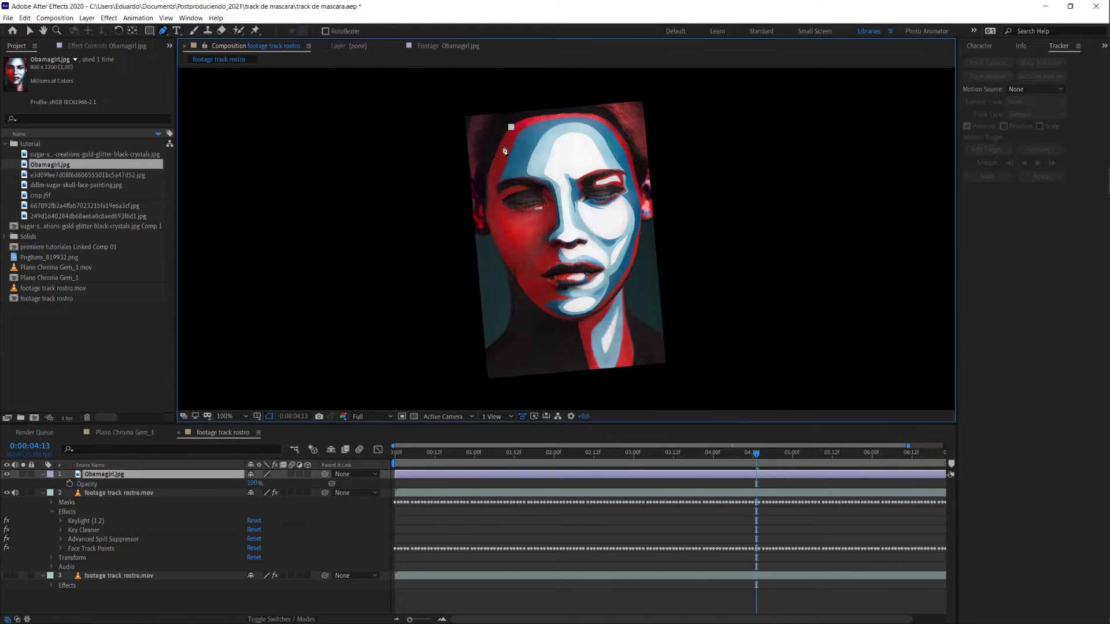
click(491, 180)
click(502, 256)
click(550, 317)
click(628, 286)
click(639, 183)
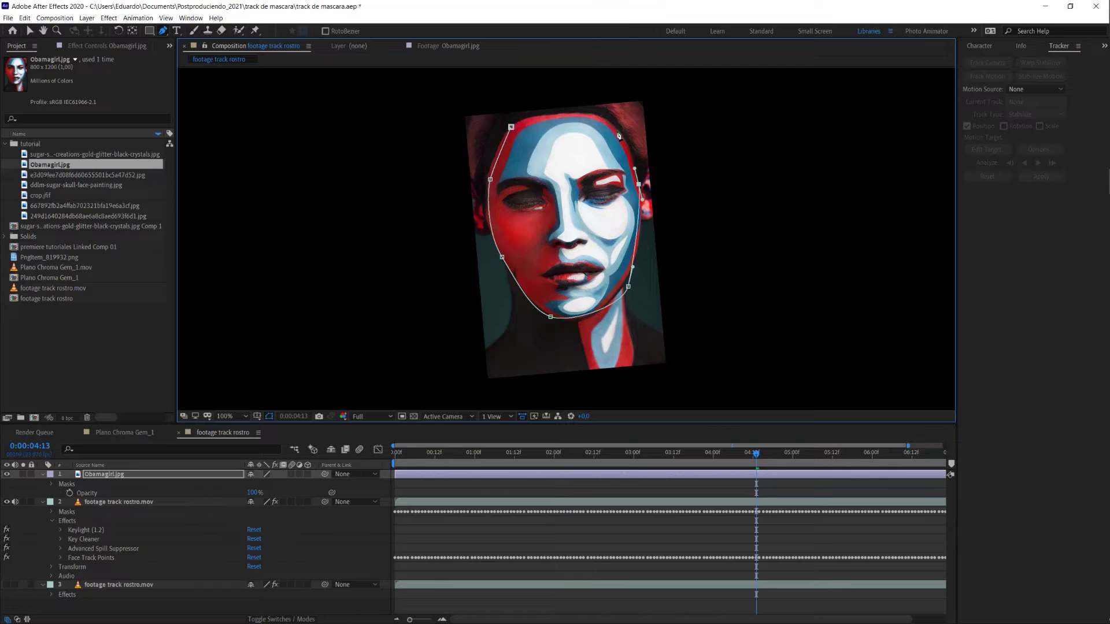
click(612, 122)
drag(562, 110, 540, 111)
click(511, 127)
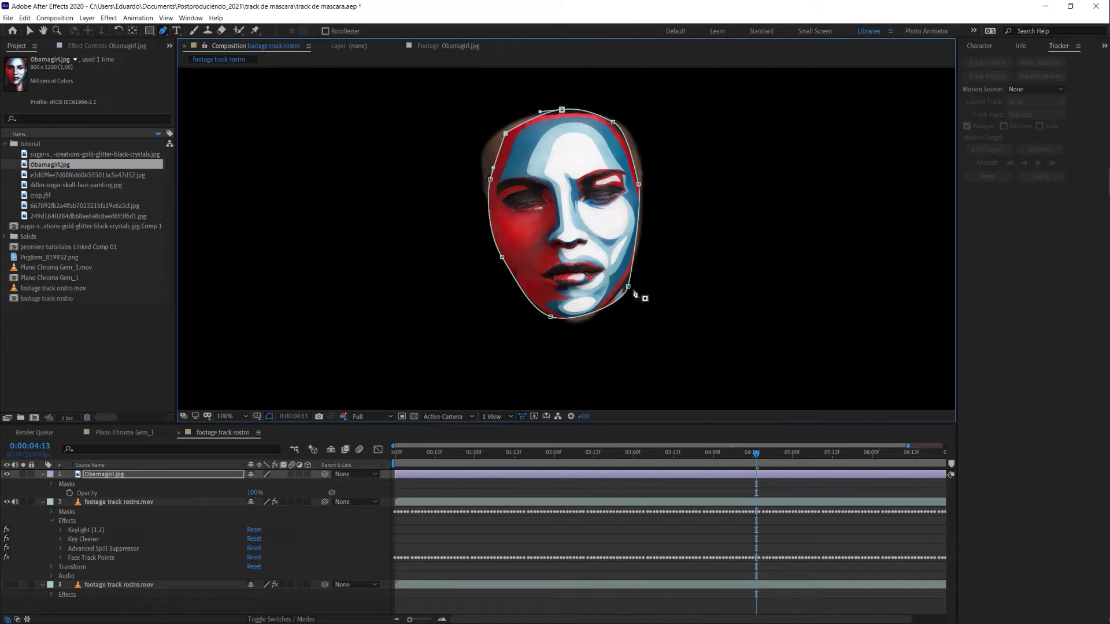
- Reshape the face mask's chin and left-side curves, then start a mask around the left eye
mouse_move(550, 317)
mouse_down()
mouse_move(587, 322)
mouse_move(624, 282)
mouse_up()
mouse_move(490, 179)
mouse_down()
mouse_move(478, 169)
mouse_move(494, 167)
mouse_up()
click(123, 474)
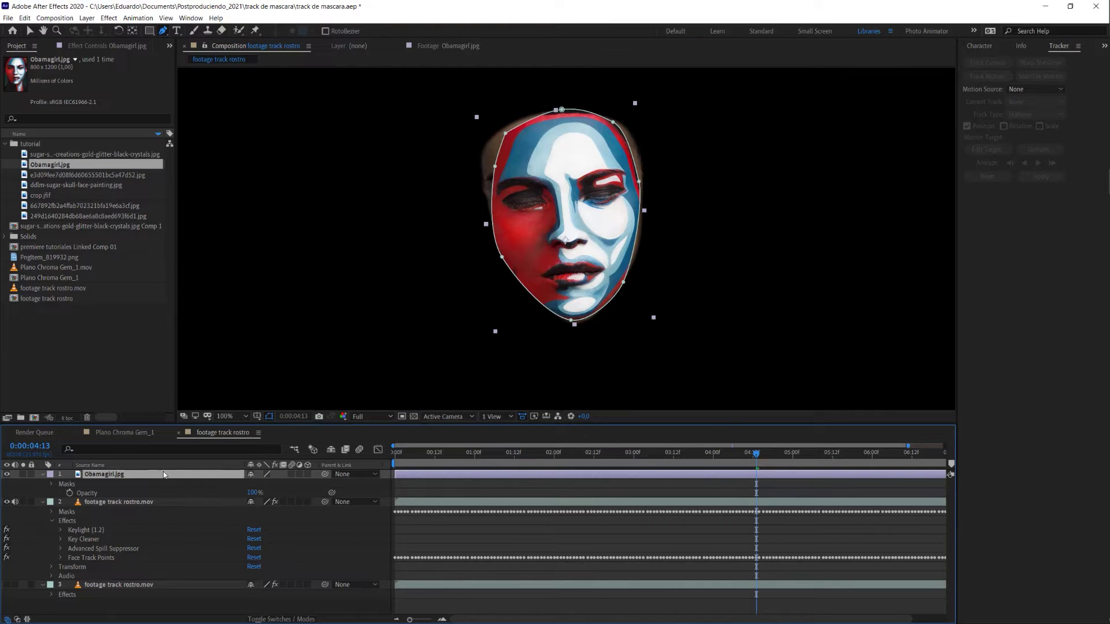
key(m)
click(532, 191)
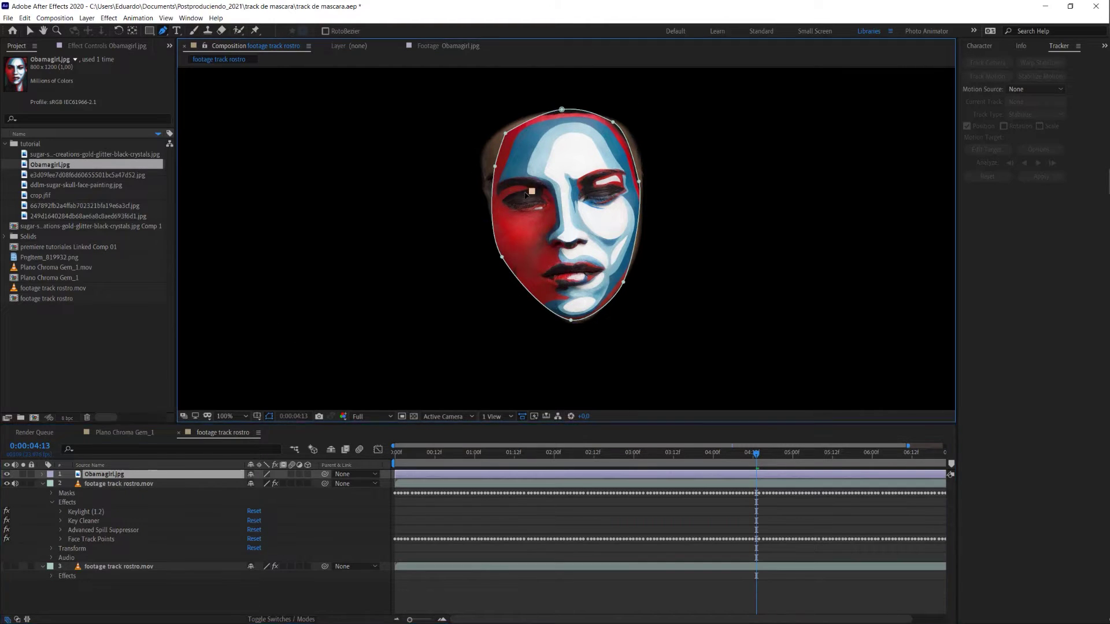
mouse_move(513, 197)
mouse_down()
mouse_move(502, 203)
mouse_move(551, 204)
mouse_up()
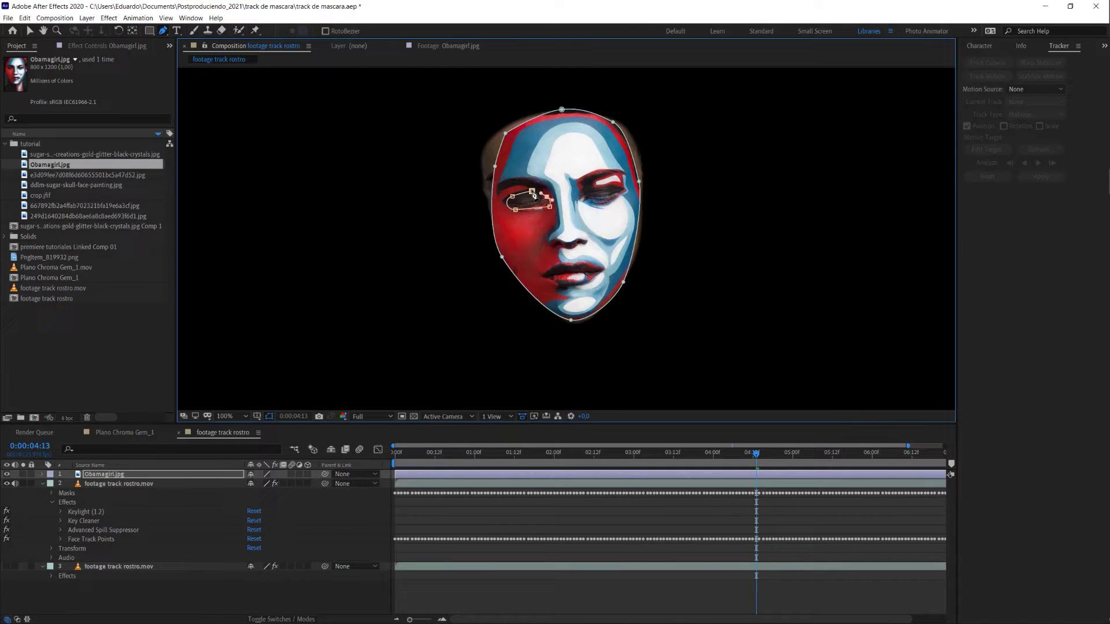
- Close the left-eye mask and set Mask 2 to Subtract to reveal the real eye
click(532, 191)
key(m)
click(263, 502)
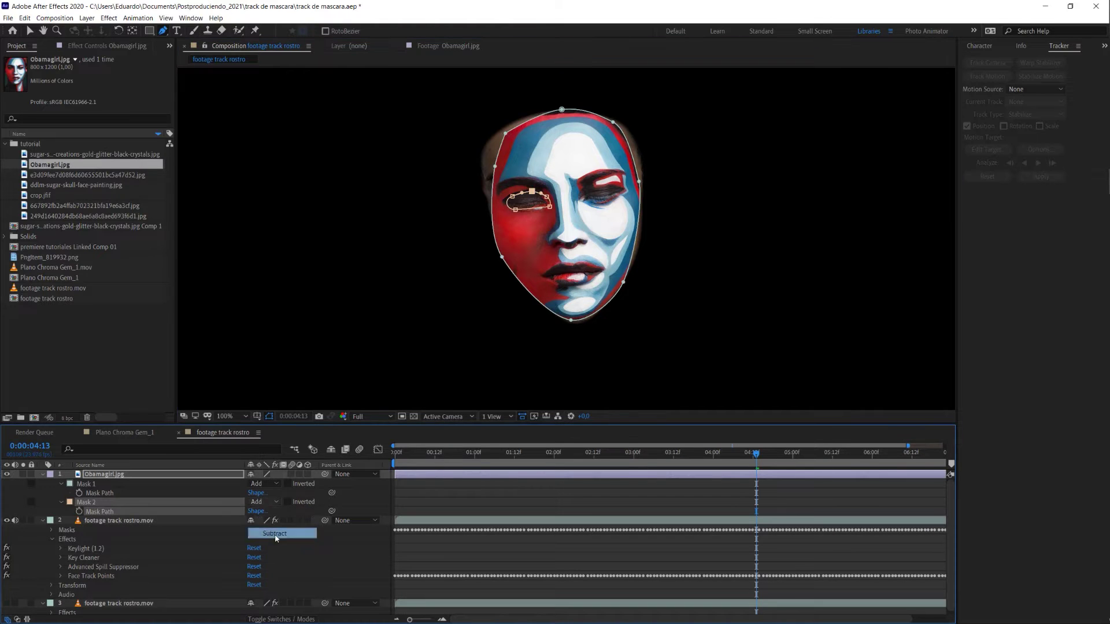
click(275, 534)
key(z)
click(602, 202)
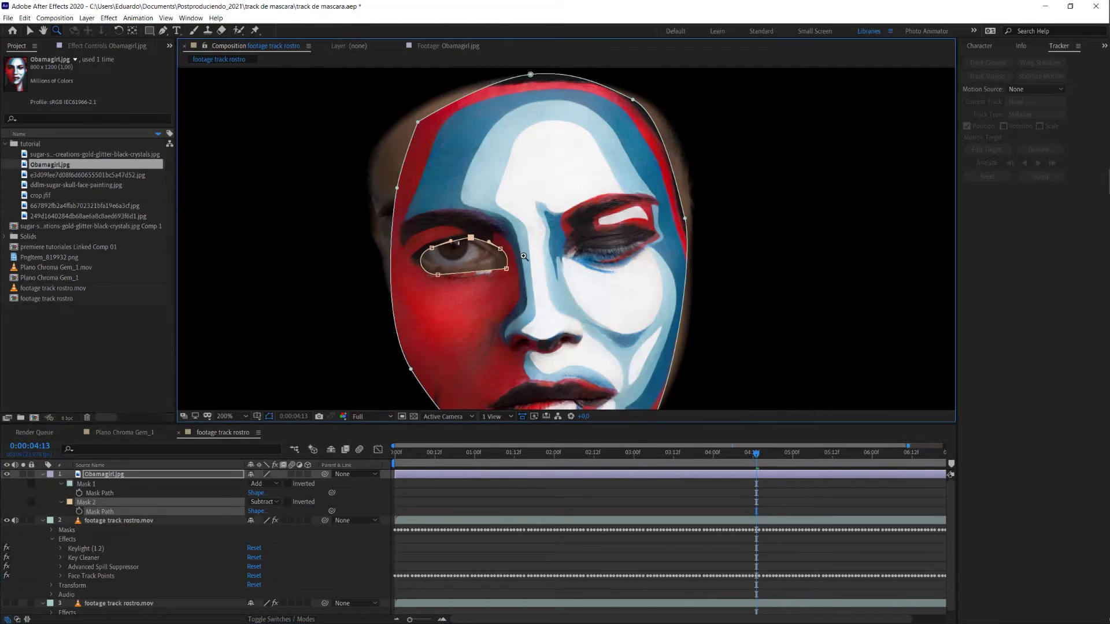
mouse_move(523, 243)
mouse_down()
mouse_move(529, 197)
mouse_move(536, 217)
mouse_up()
key(v)
click(544, 226)
- Draw Mask 3 around the right eye and set it to Subtract
key(g)
click(565, 195)
click(588, 210)
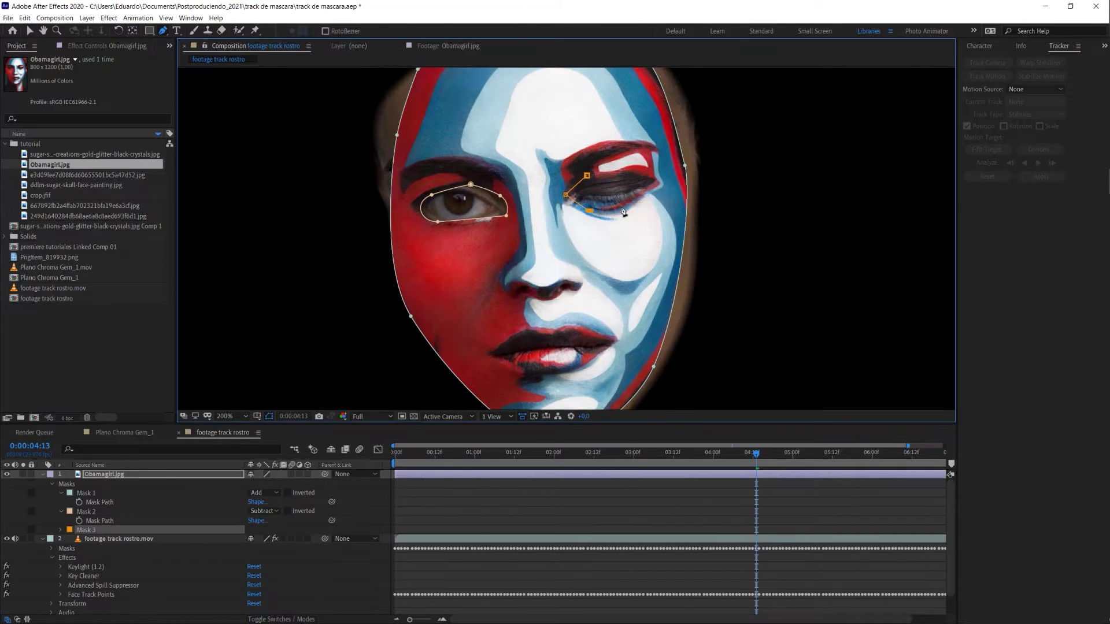
click(654, 168)
click(586, 175)
click(586, 175)
click(263, 529)
click(263, 561)
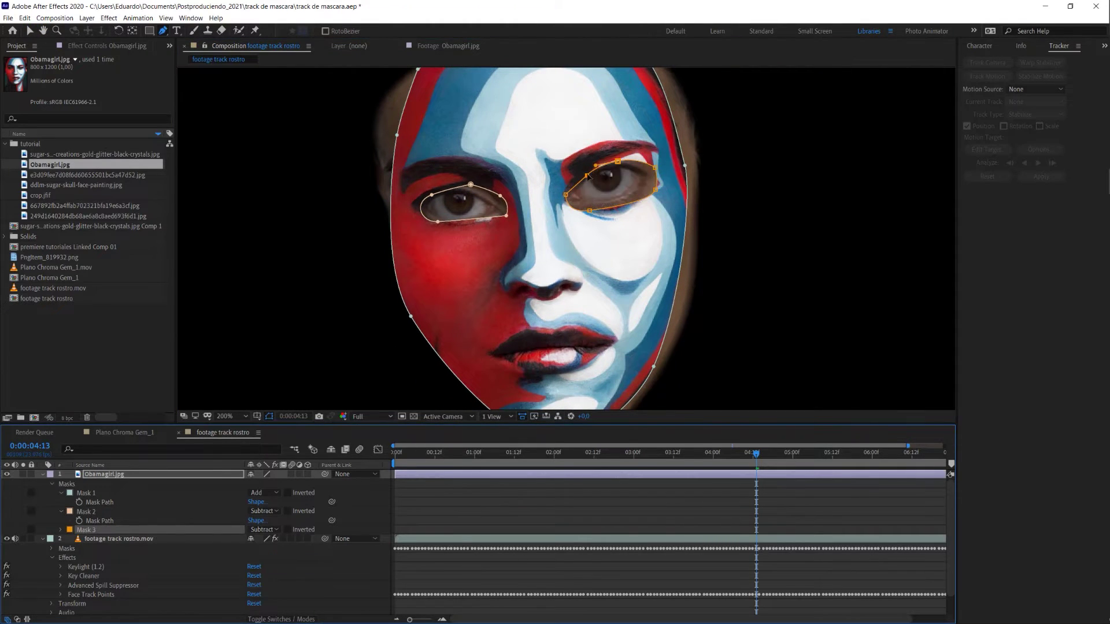
- At 100% zoom, shift and rescale the painted-face image over the face, with opacity 98%
key(v)
key(comma)
click(161, 473)
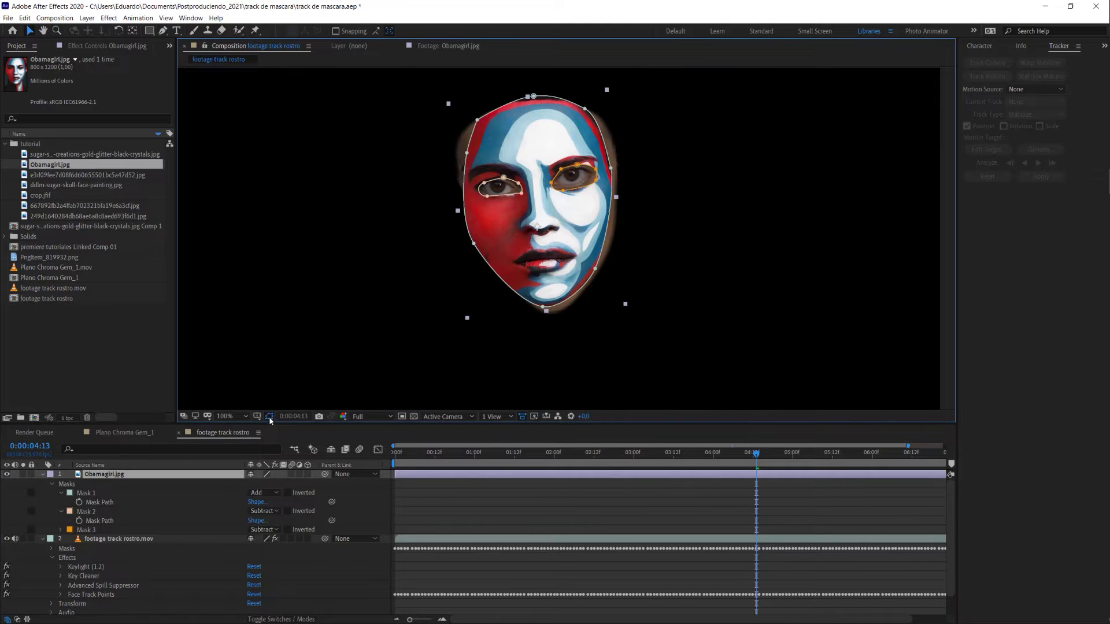
drag(547, 315, 550, 316)
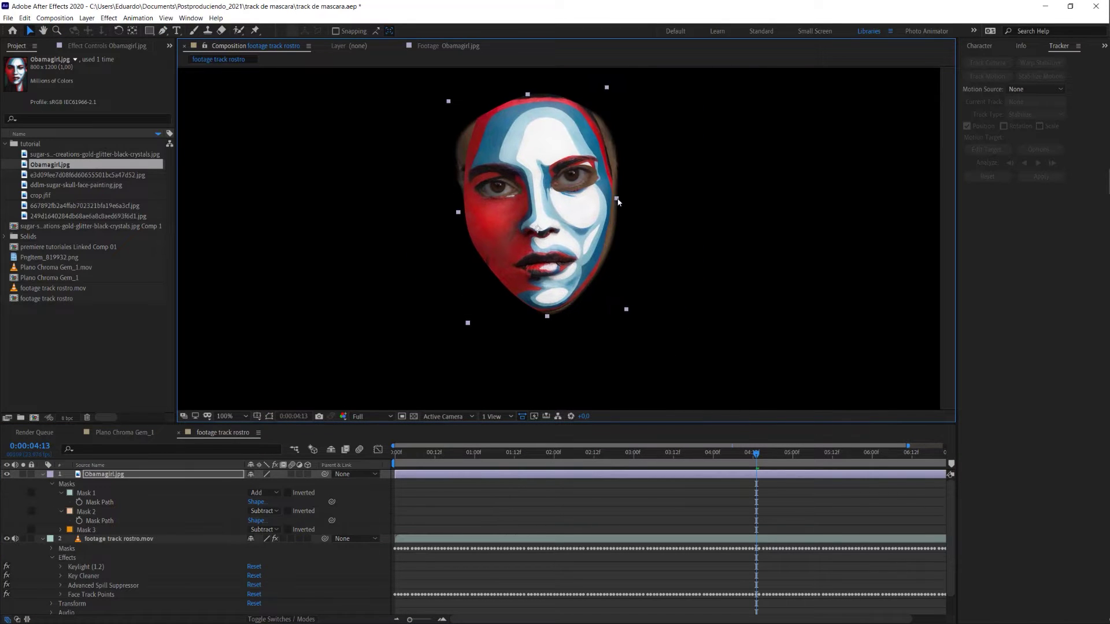
drag(466, 209, 460, 212)
key(t)
drag(255, 484, 276, 484)
key(F4)
click(43, 493)
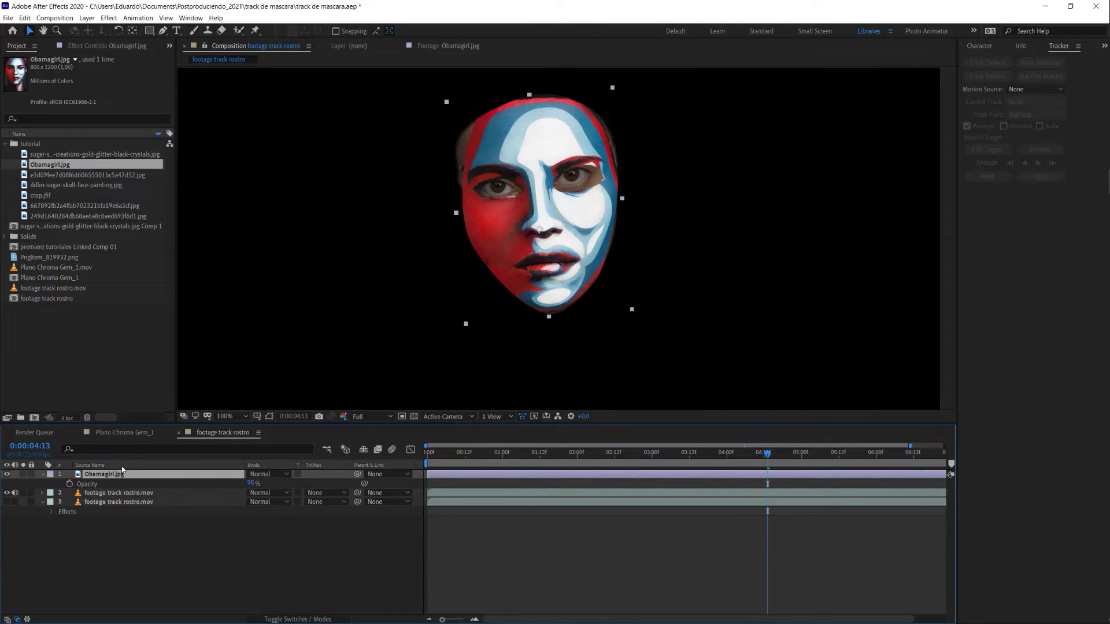
- Make the right-eye Mask 3 a smooth RotoBezier curve feathered 22 pixels, fitted to the eye
key(m)
click(90, 521)
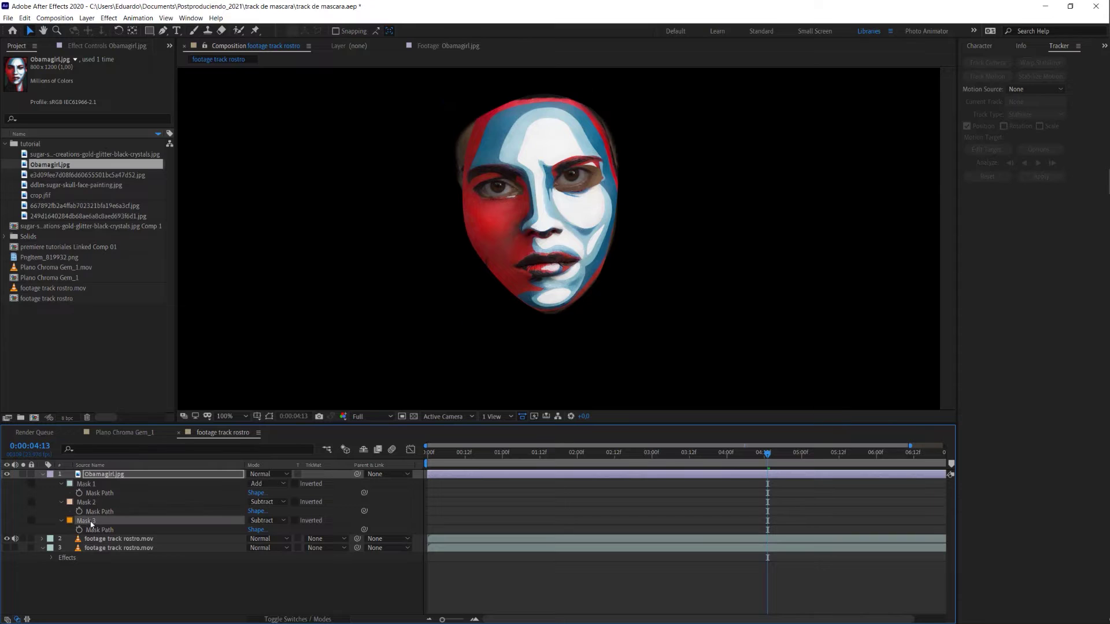
click(61, 520)
click(103, 539)
scroll(556, 250, up, 1)
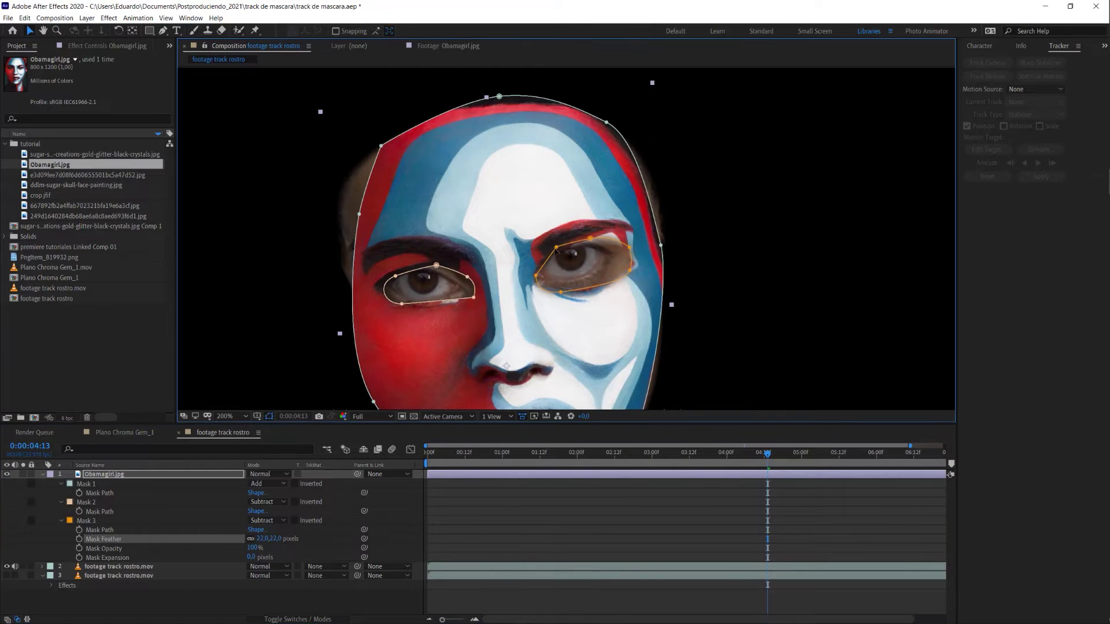
click(556, 250)
drag(163, 31, 185, 67)
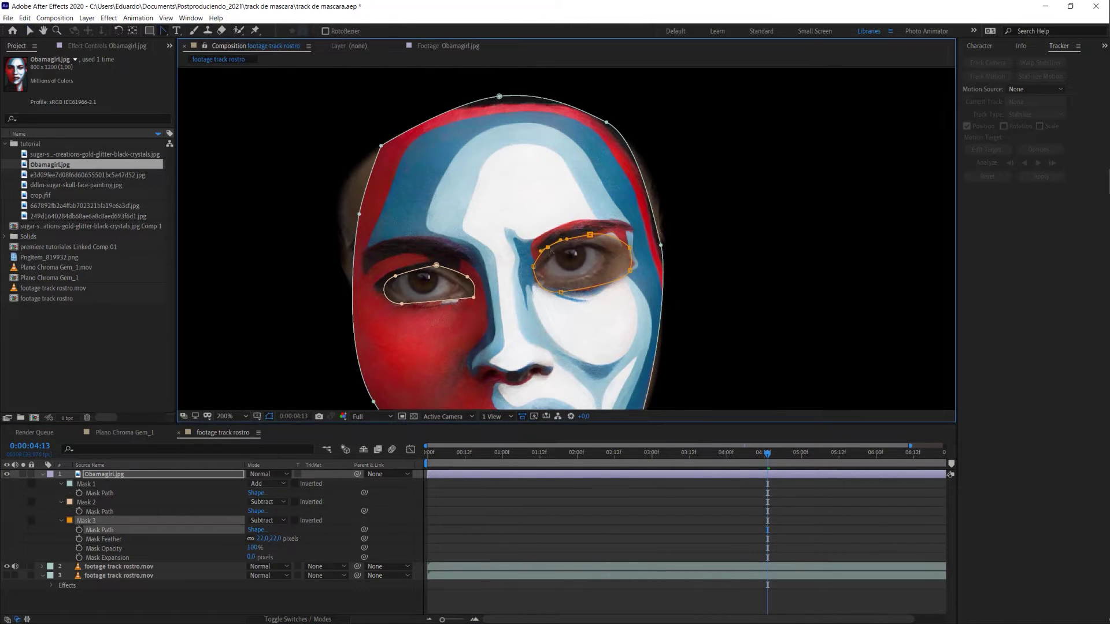
key(v)
drag(630, 269, 616, 269)
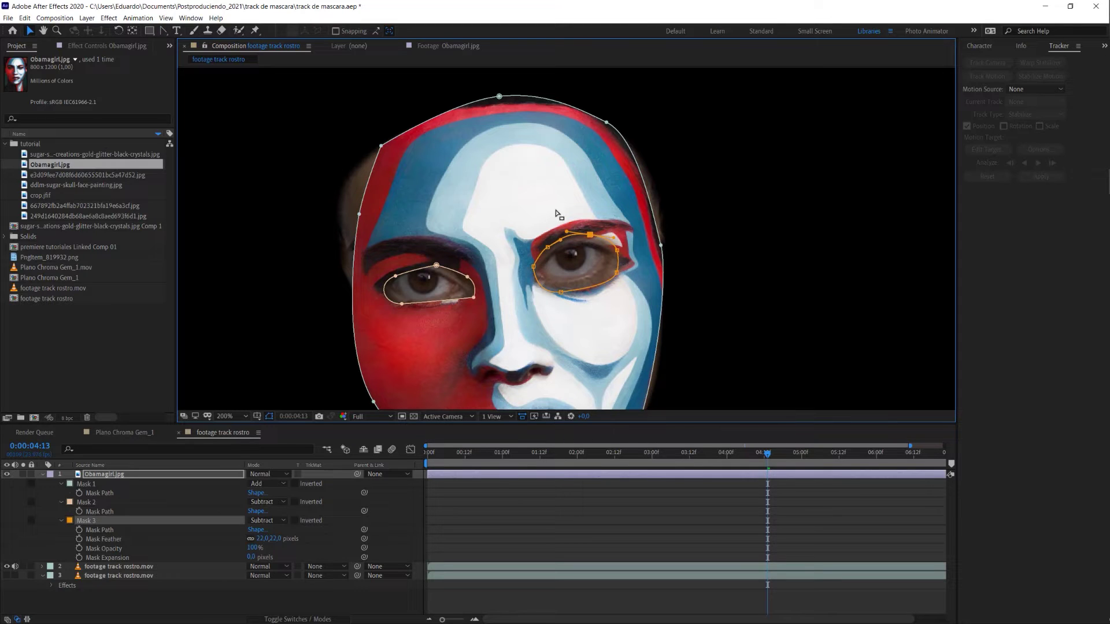
- Round the left-eye Mask 2 into an ellipse and expand its feather settings
mouse_move(396, 276)
mouse_down()
mouse_move(422, 264)
mouse_move(447, 287)
mouse_move(463, 277)
mouse_up()
drag(394, 304, 436, 317)
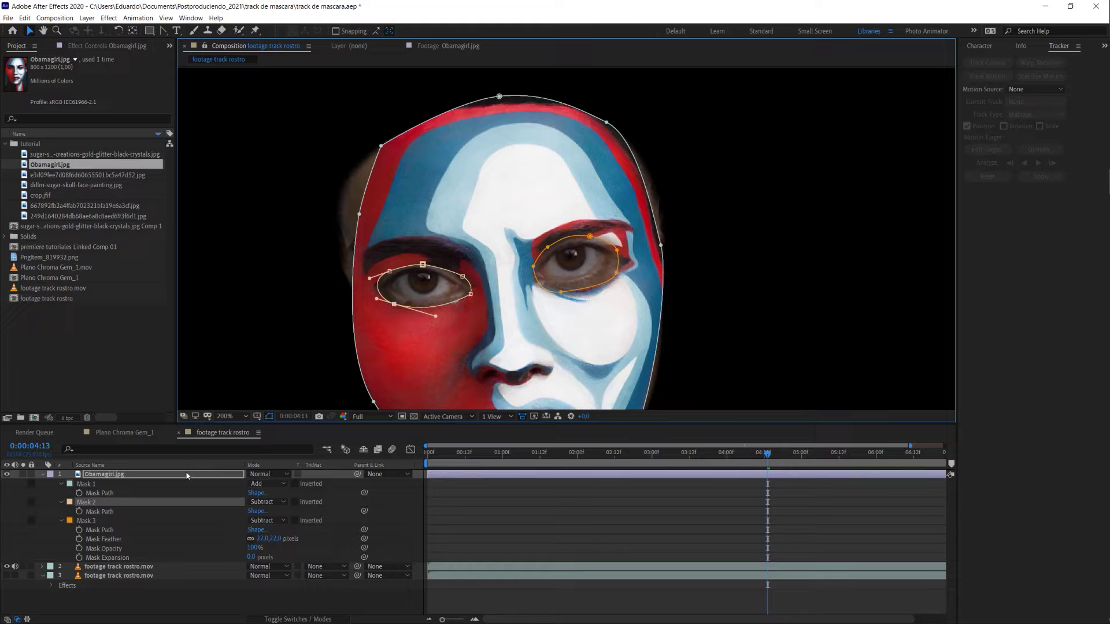
click(62, 502)
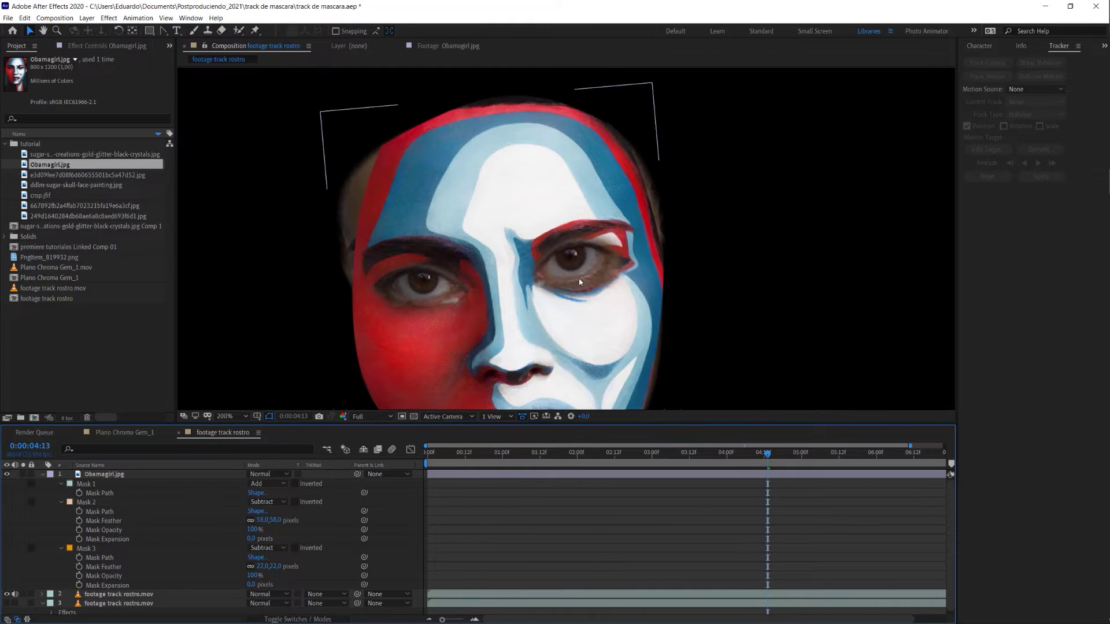
- Drag the face-outline mask's points around forehead, cheeks, chin and jaw to hug the filmed face
click(380, 149)
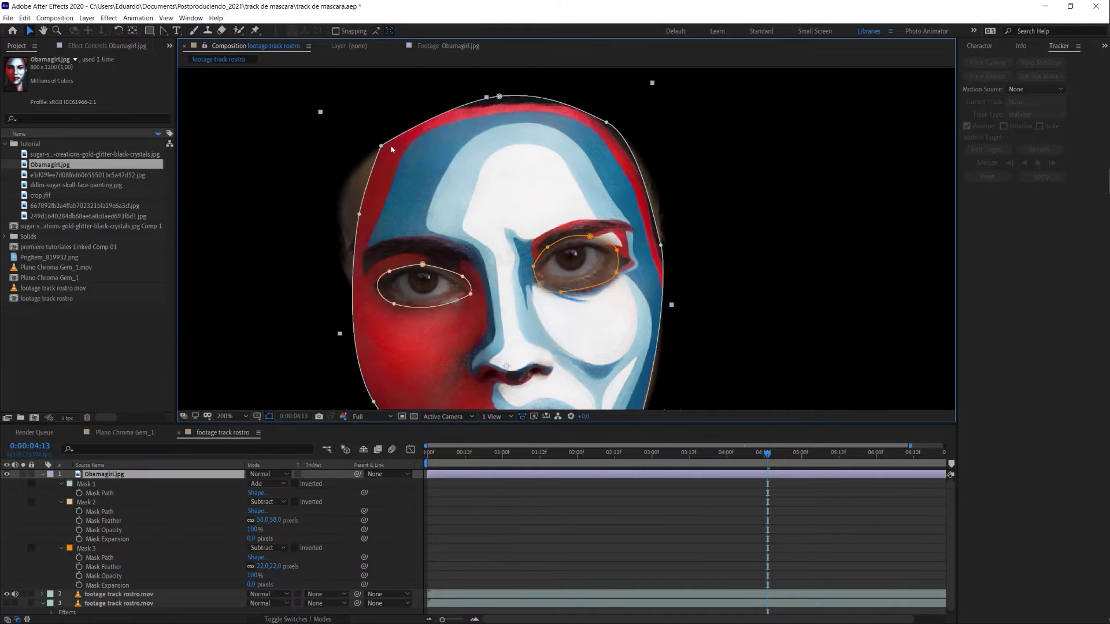
drag(381, 146, 393, 181)
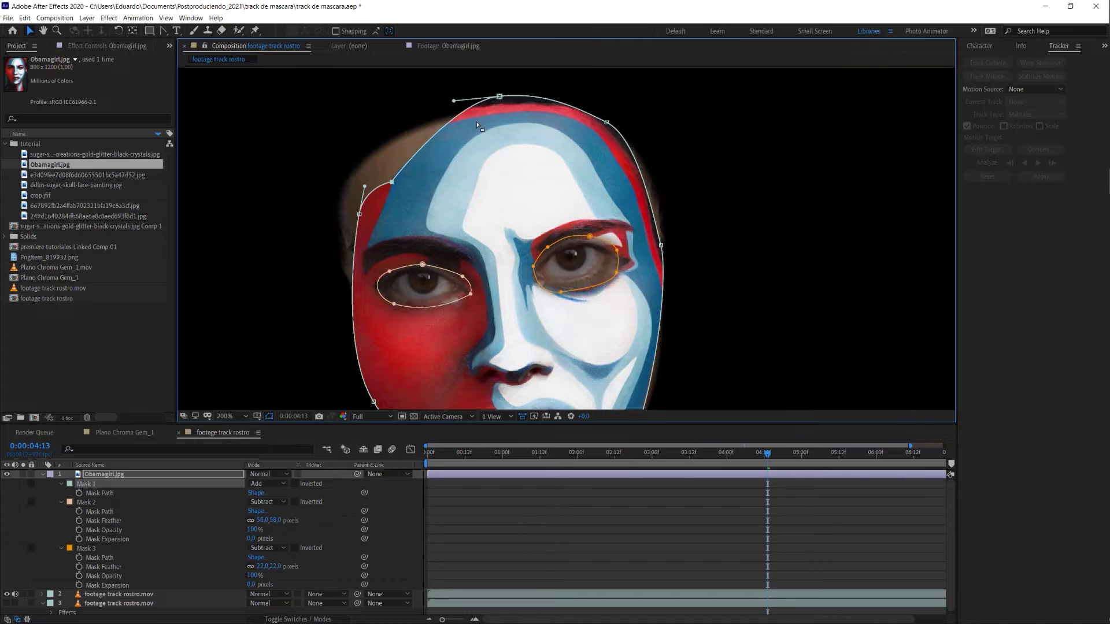
drag(503, 98, 473, 148)
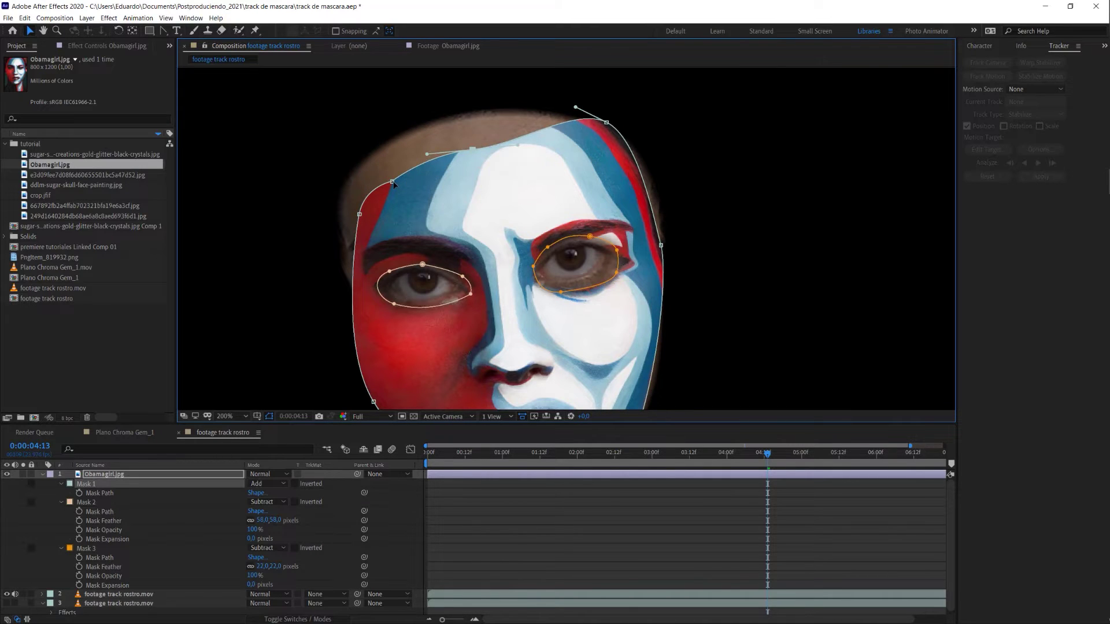
drag(392, 181, 387, 162)
drag(606, 122, 583, 138)
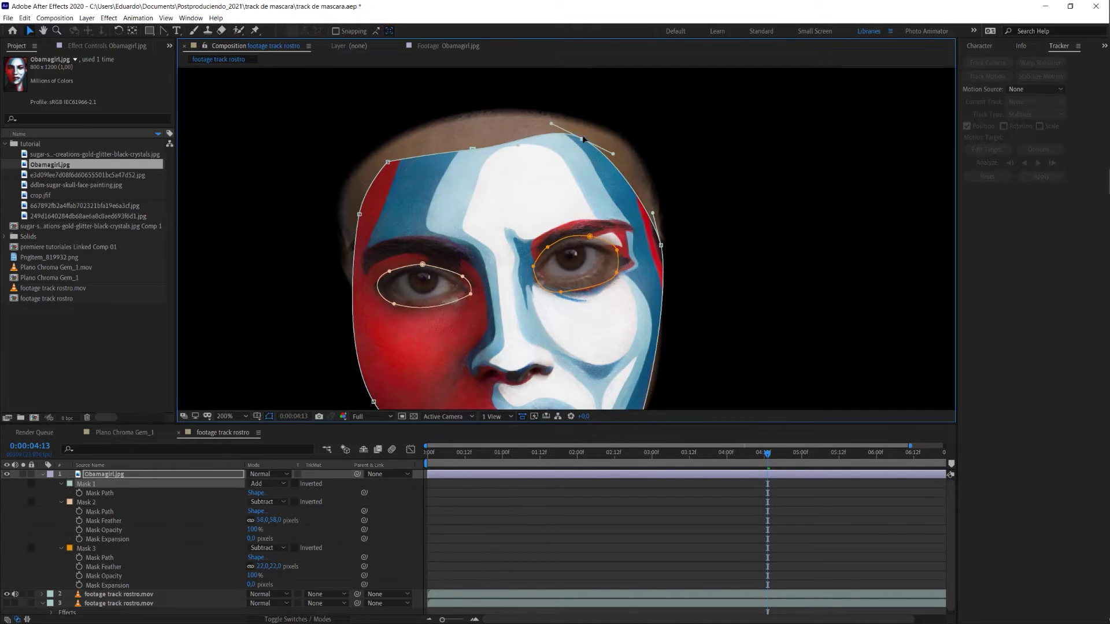
drag(661, 245, 648, 248)
drag(631, 322, 636, 182)
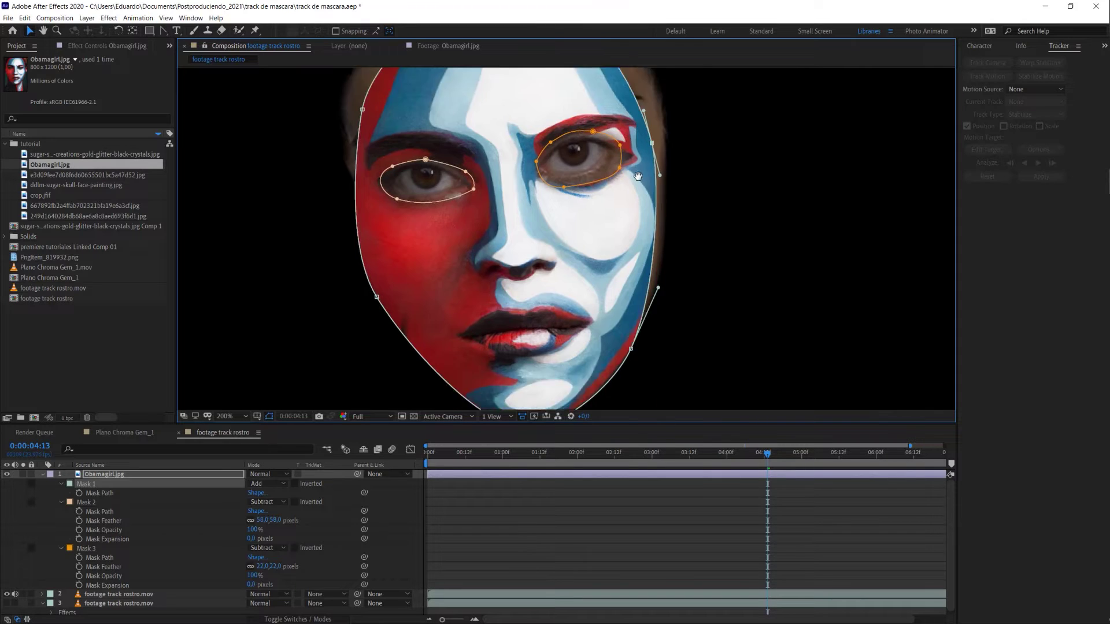
key(v)
drag(634, 313, 620, 288)
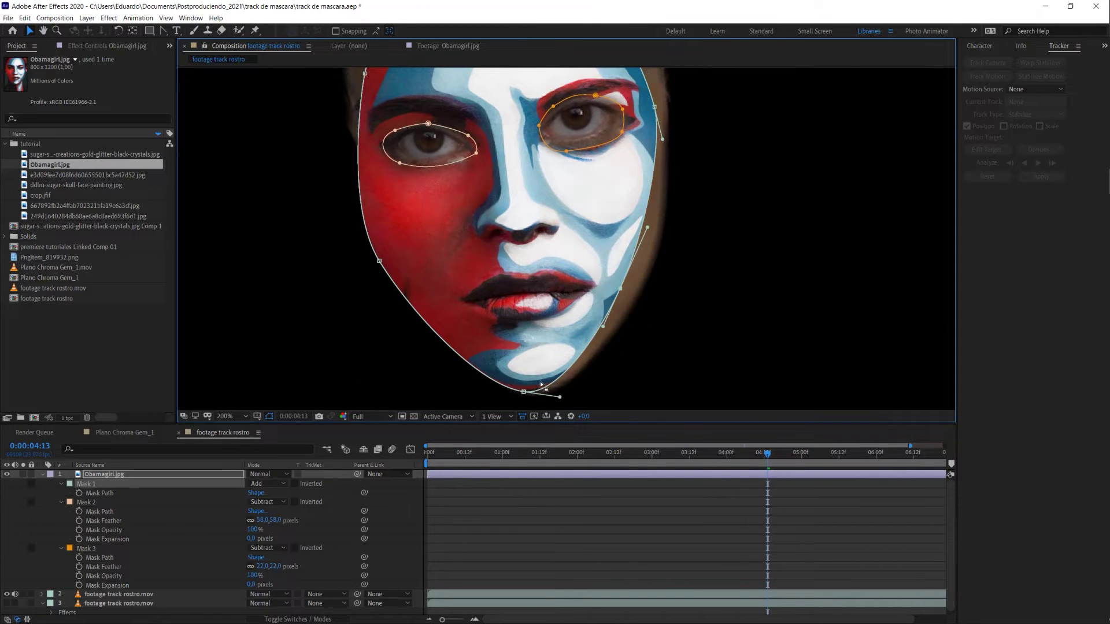
drag(524, 392, 533, 389)
drag(379, 262, 406, 250)
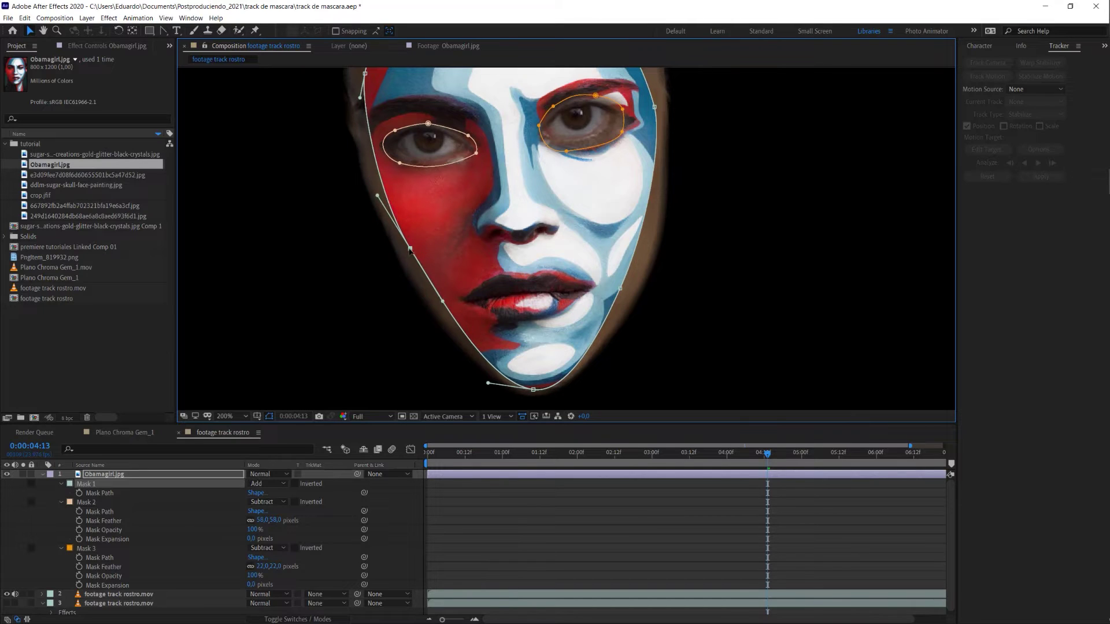
drag(533, 392, 586, 396)
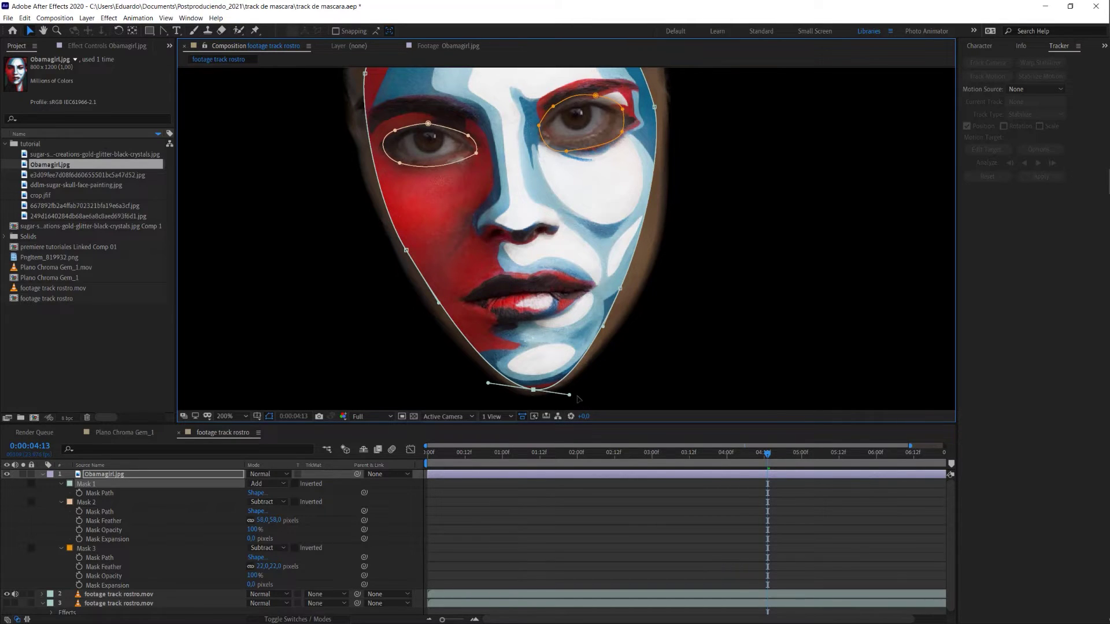
drag(620, 288, 633, 285)
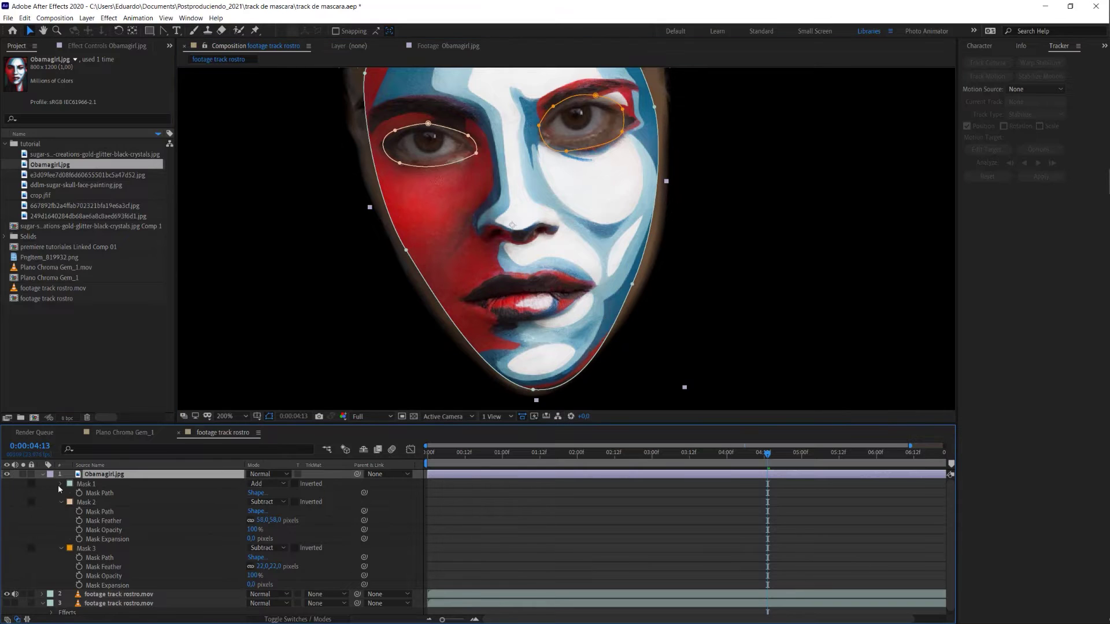
- Feather the face mask 33 pixels and lower the layer's opacity to 42%
key(m)
key(m)
key(ctrl+shift+a)
scroll(673, 359, down, 1)
click(561, 140)
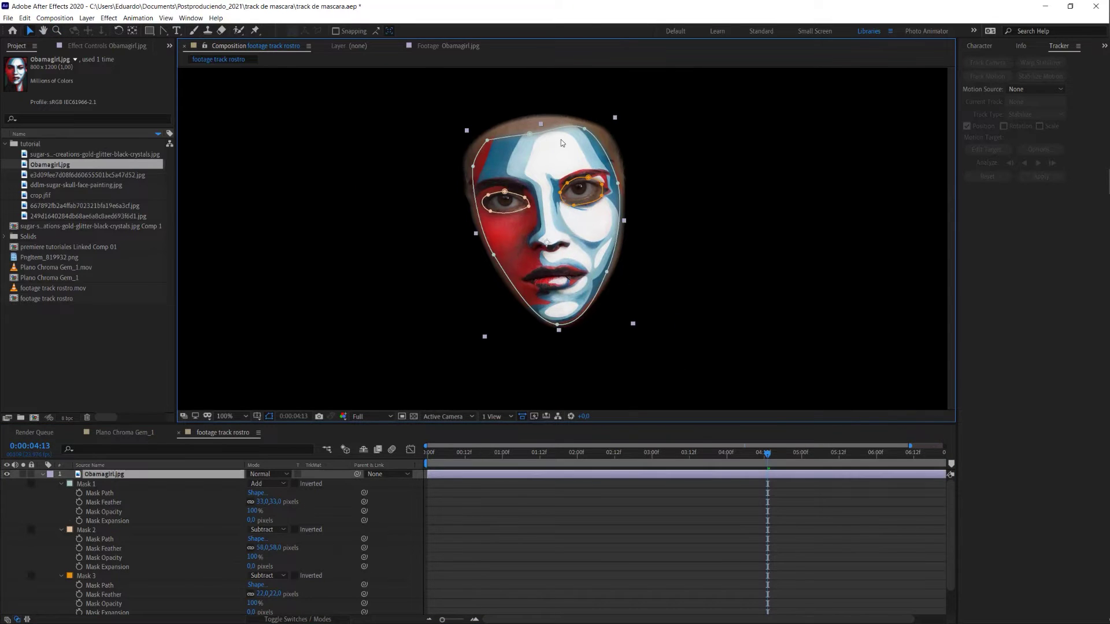
key(t)
drag(253, 483, 227, 487)
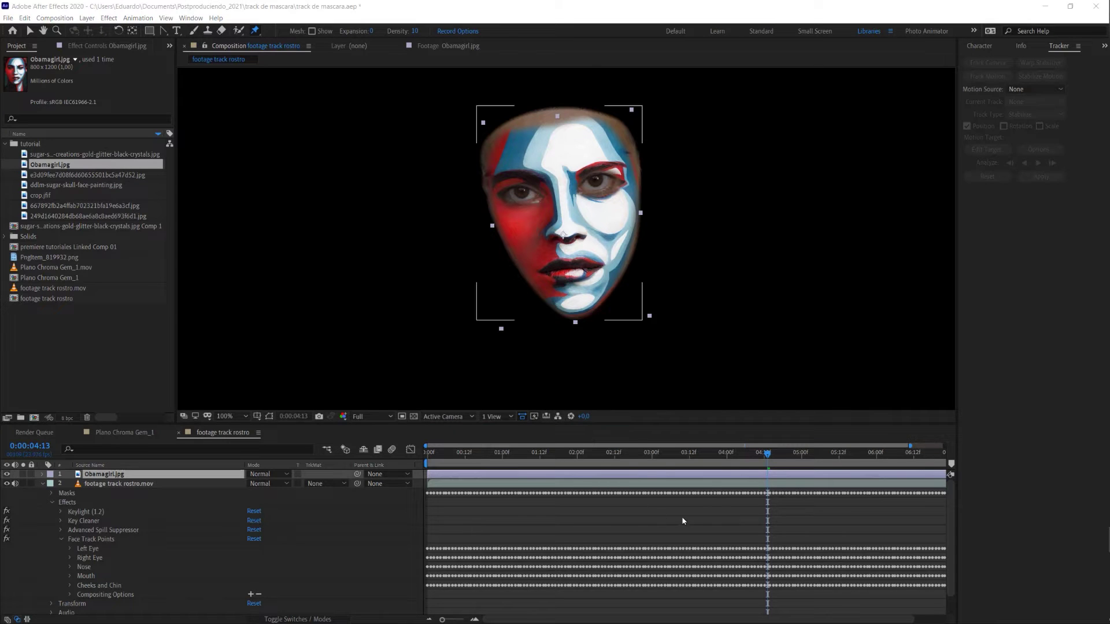
- Pre-compose the Obamagirl.jpg layer into Obamagirl.jpg Comp 1, leaving all attributes
click(709, 475)
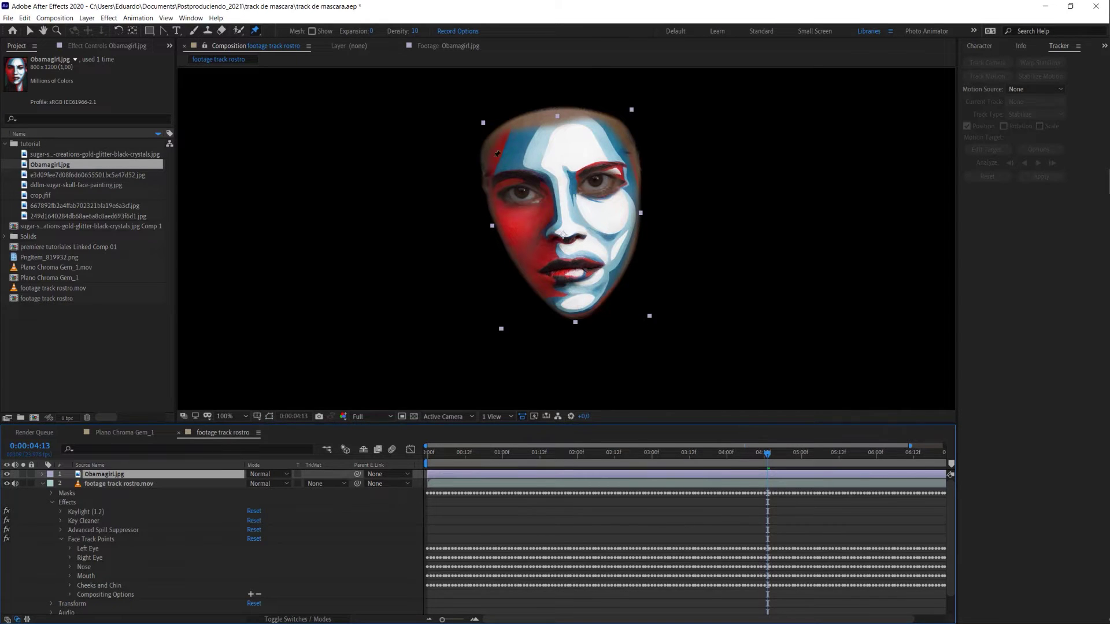
click(33, 30)
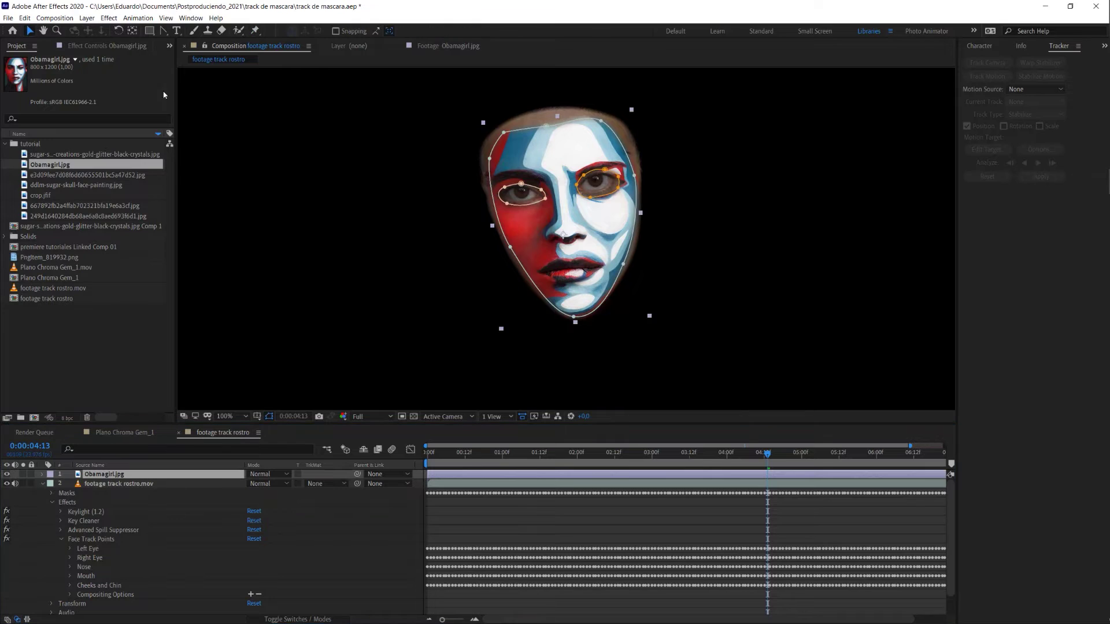
right_click(633, 471)
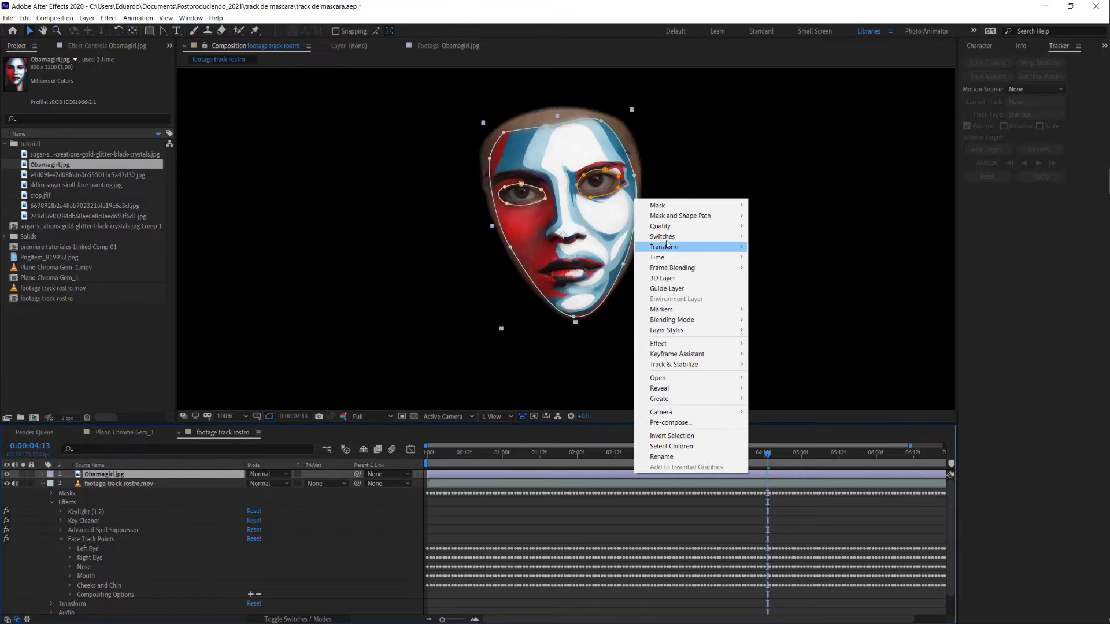
click(690, 423)
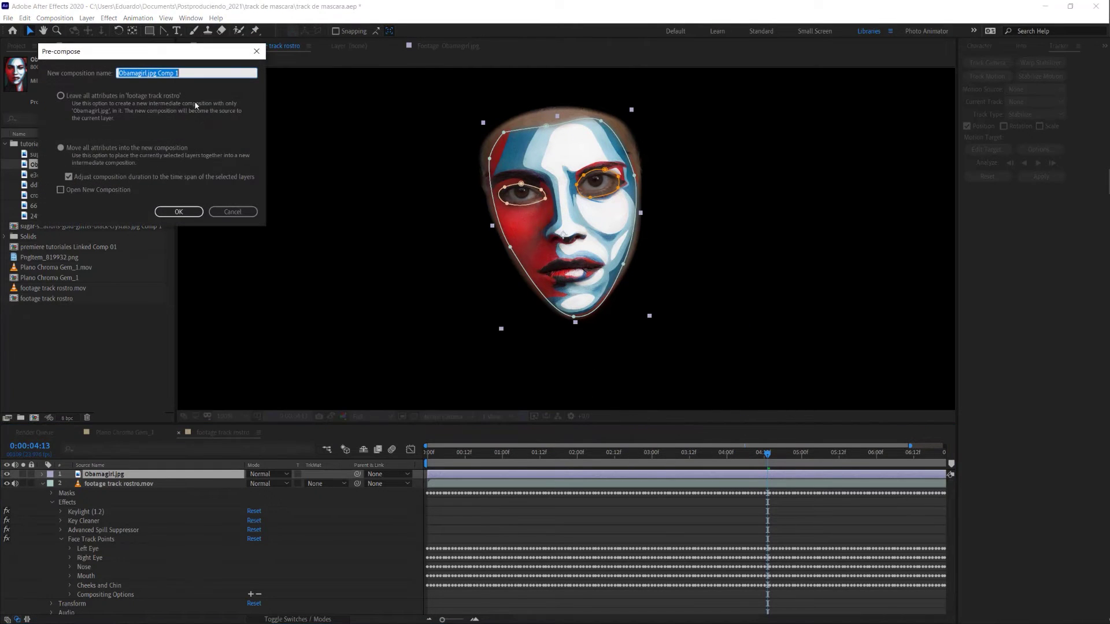
drag(153, 55, 460, 100)
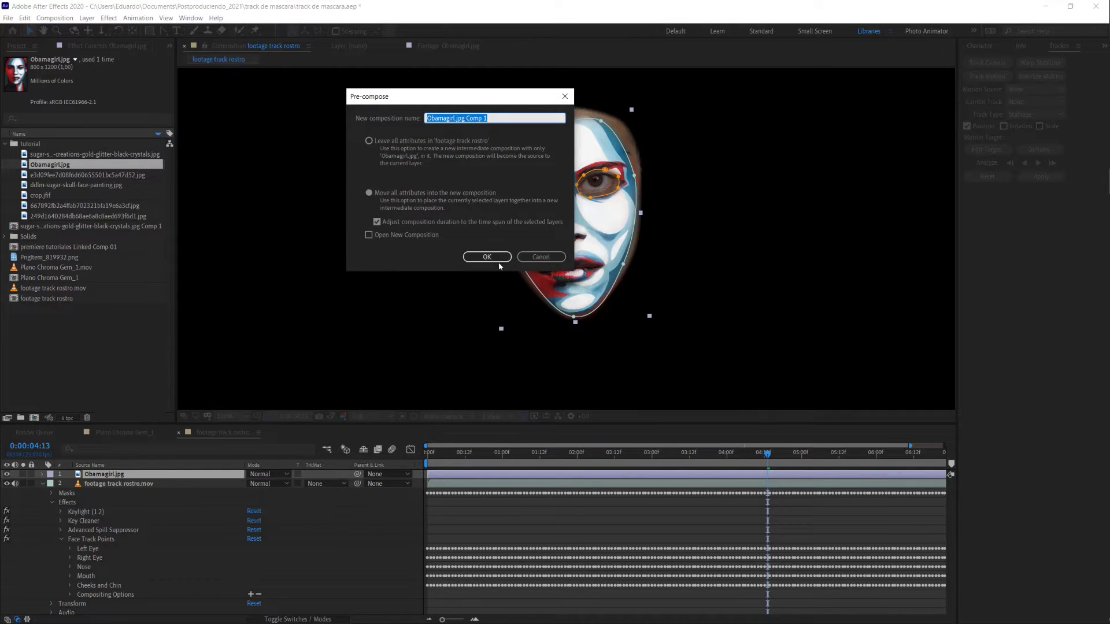
click(497, 256)
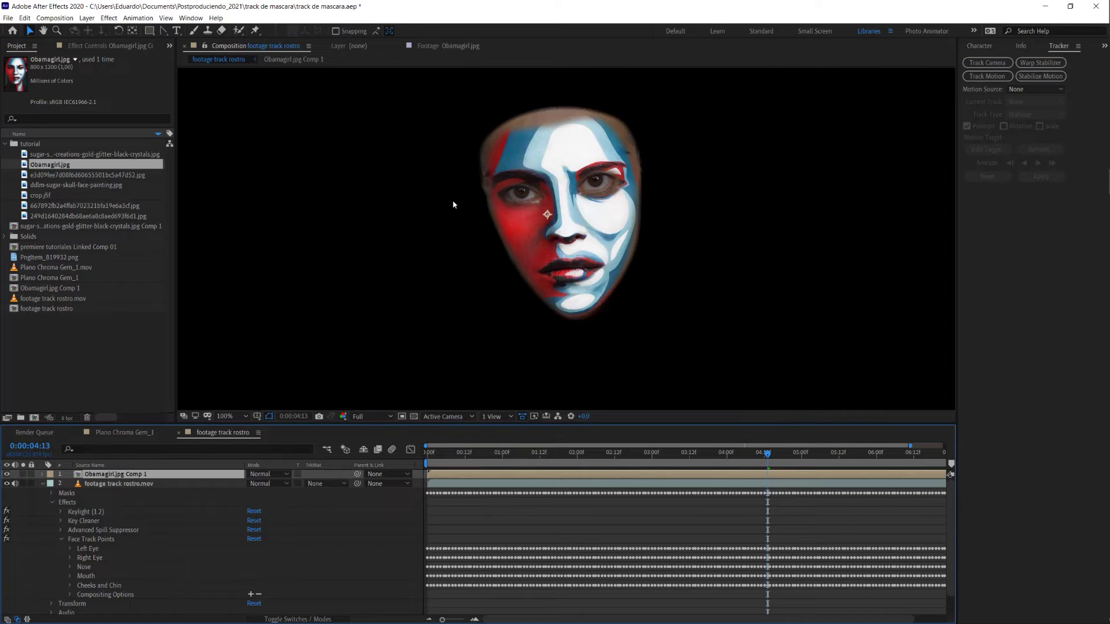
- Select the track rostro.mov footage layer and show its Face Track Points effect
scroll(540, 203, down, 2)
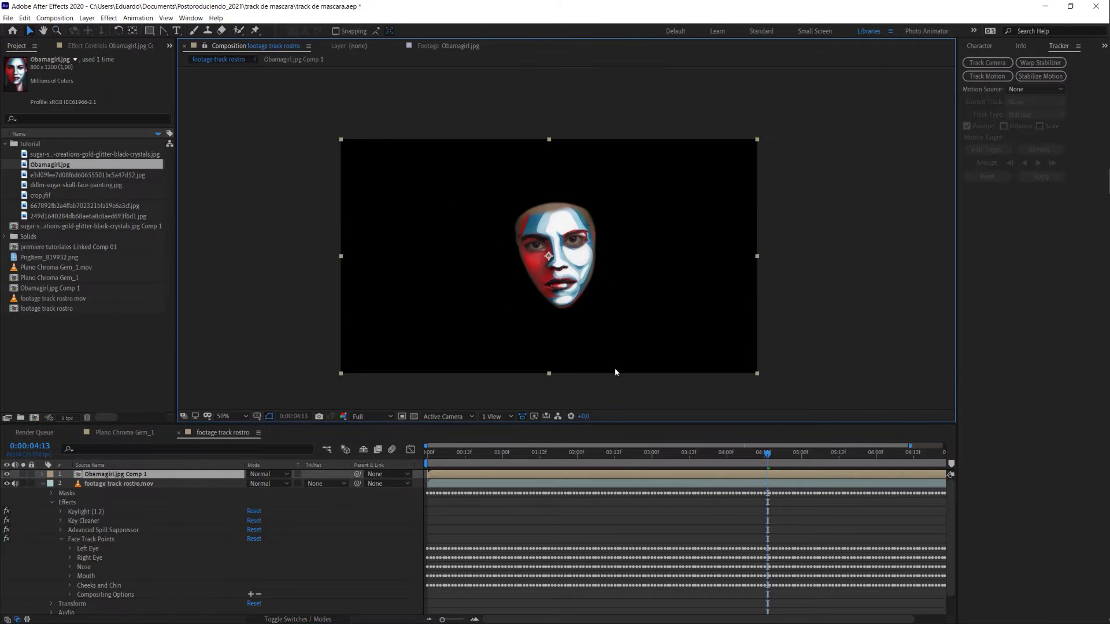
click(640, 484)
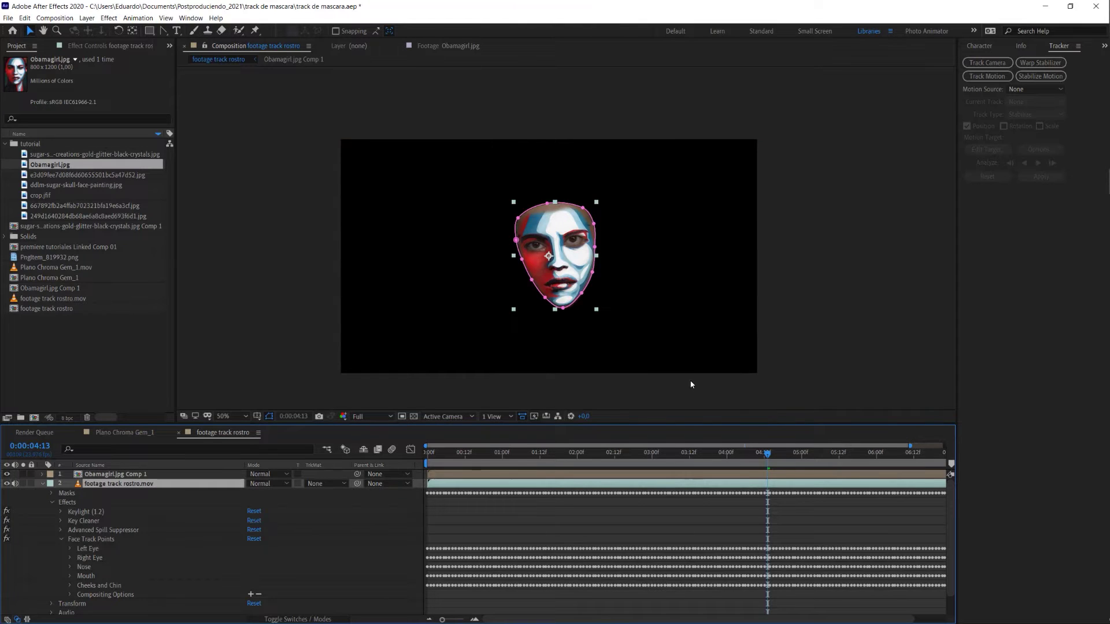
click(44, 486)
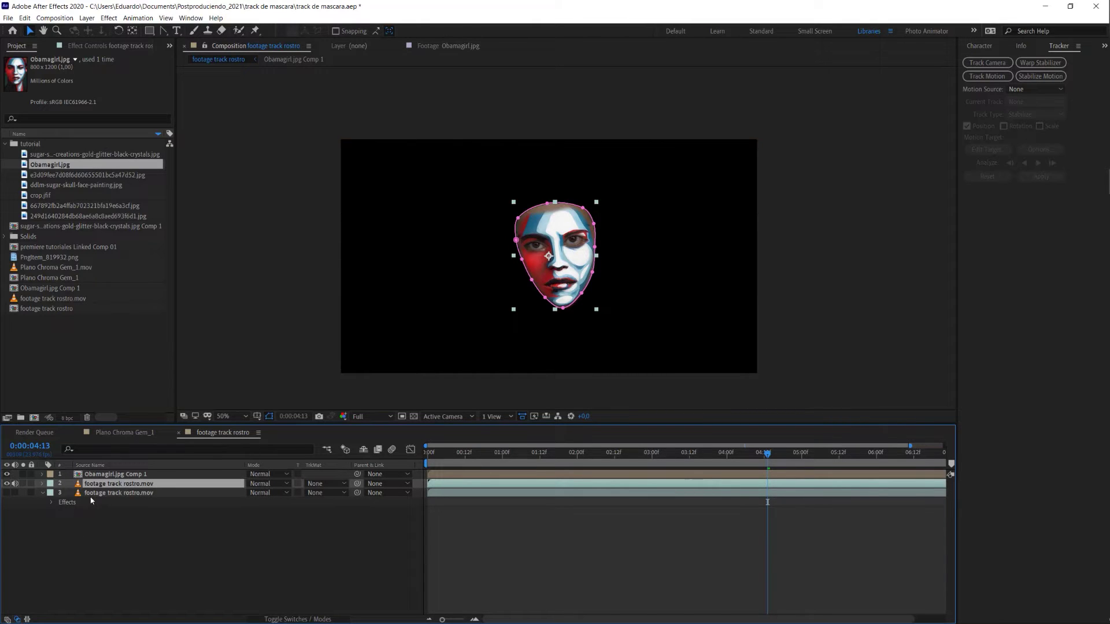
click(44, 486)
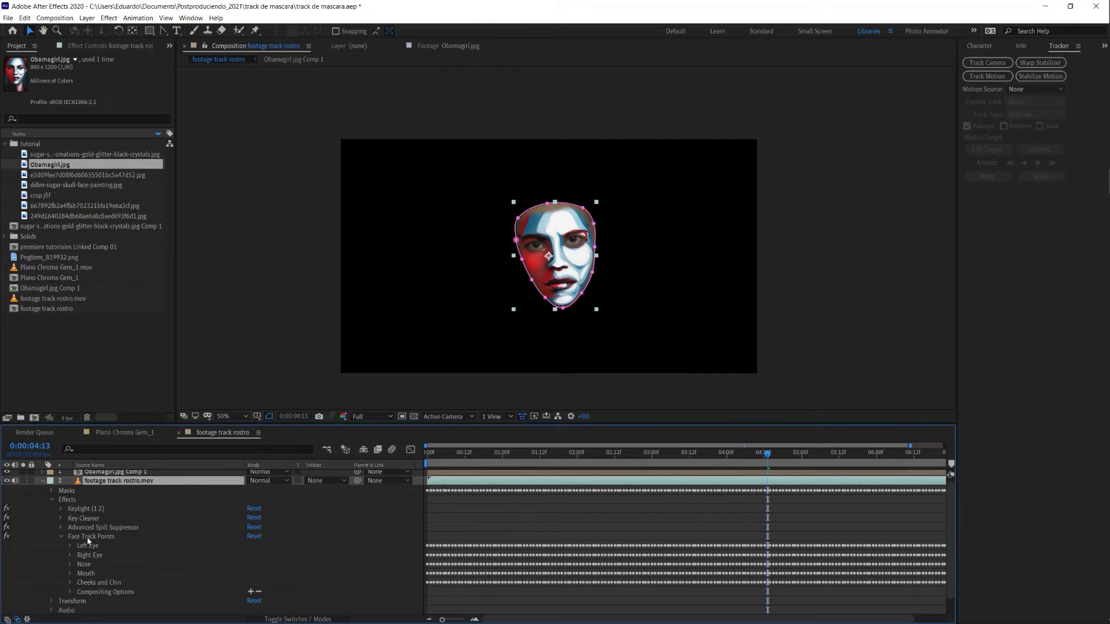
click(90, 536)
- Zoom the viewer to 200% and pan so the face track points are framed
key(z)
click(602, 234)
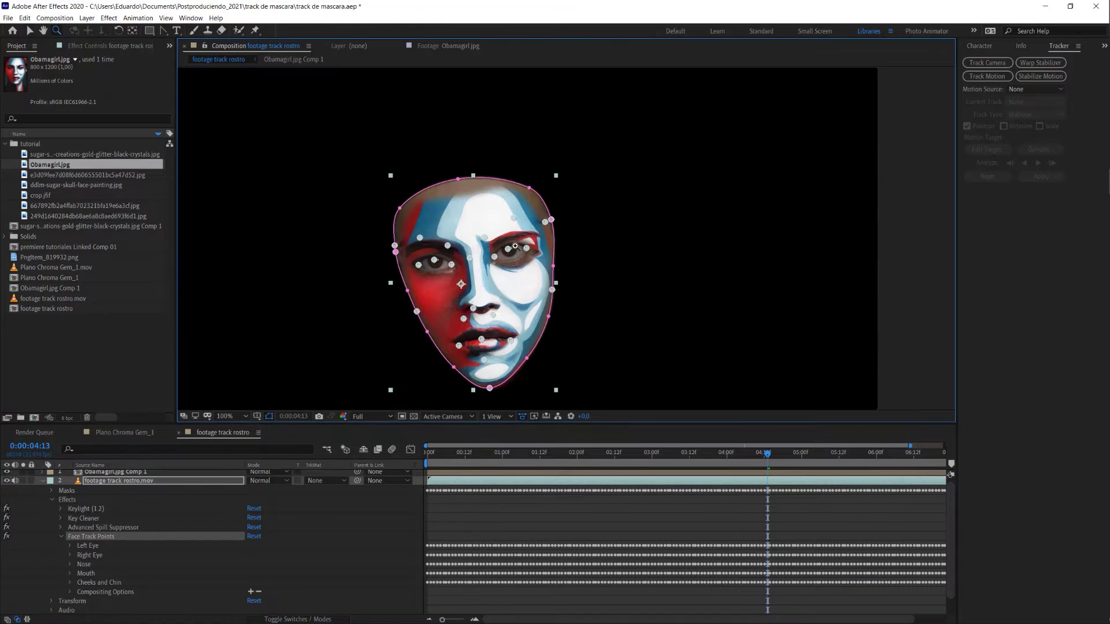
click(515, 246)
key(h)
mouse_move(485, 254)
mouse_down()
mouse_move(543, 145)
mouse_move(503, 240)
mouse_up()
key(v)
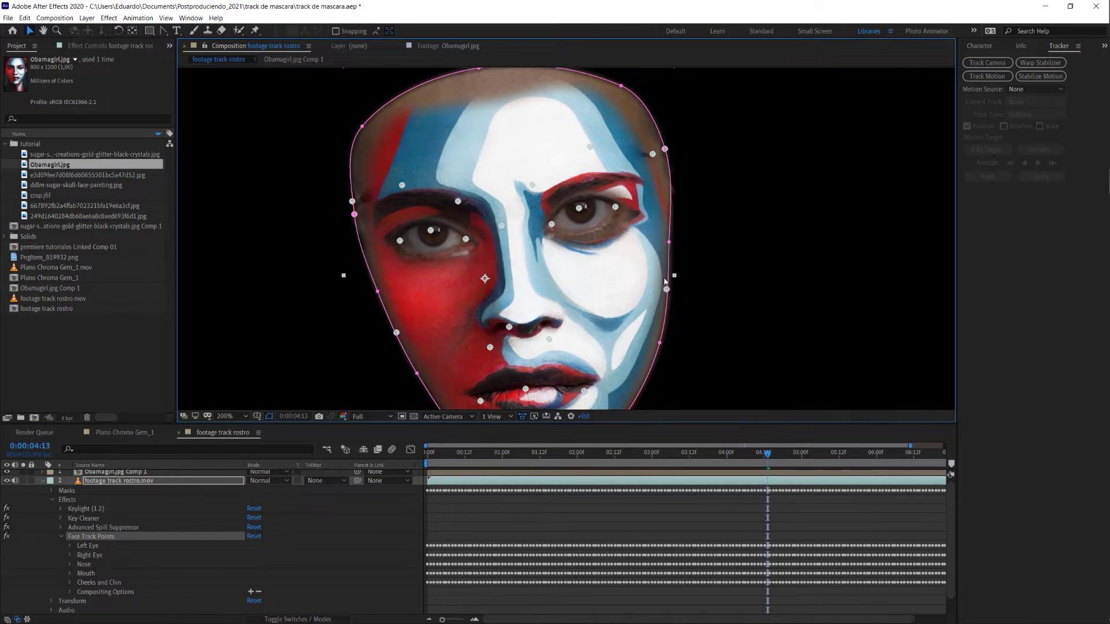
key(h)
drag(538, 299, 556, 209)
key(v)
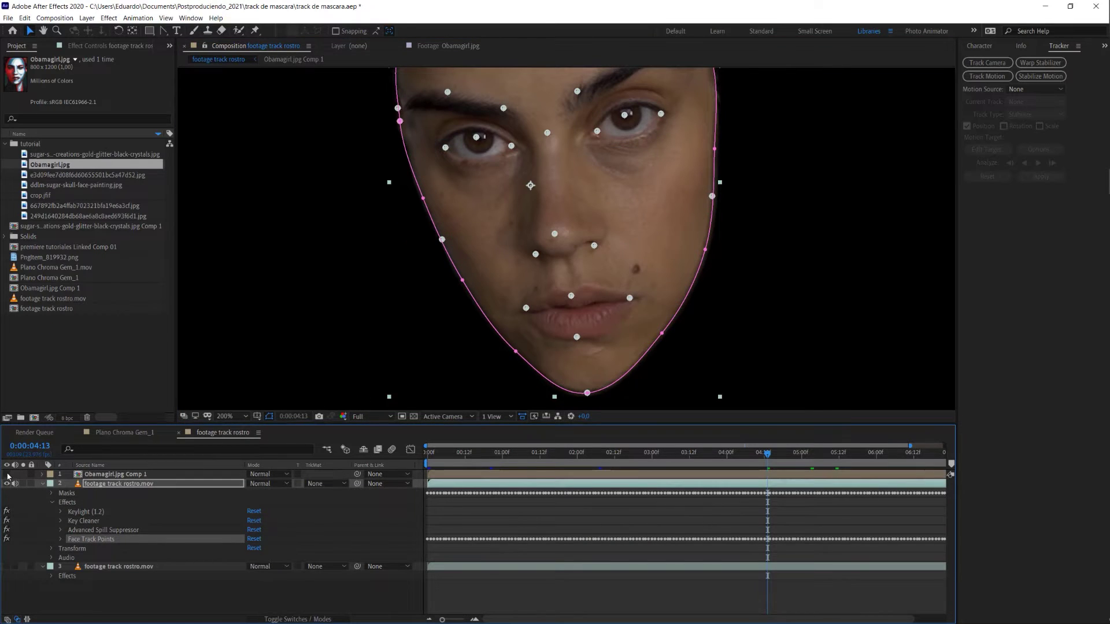
- Show and select the Obamagirl.jpg Comp 1 layer, then take the Puppet Pin tool
click(8, 474)
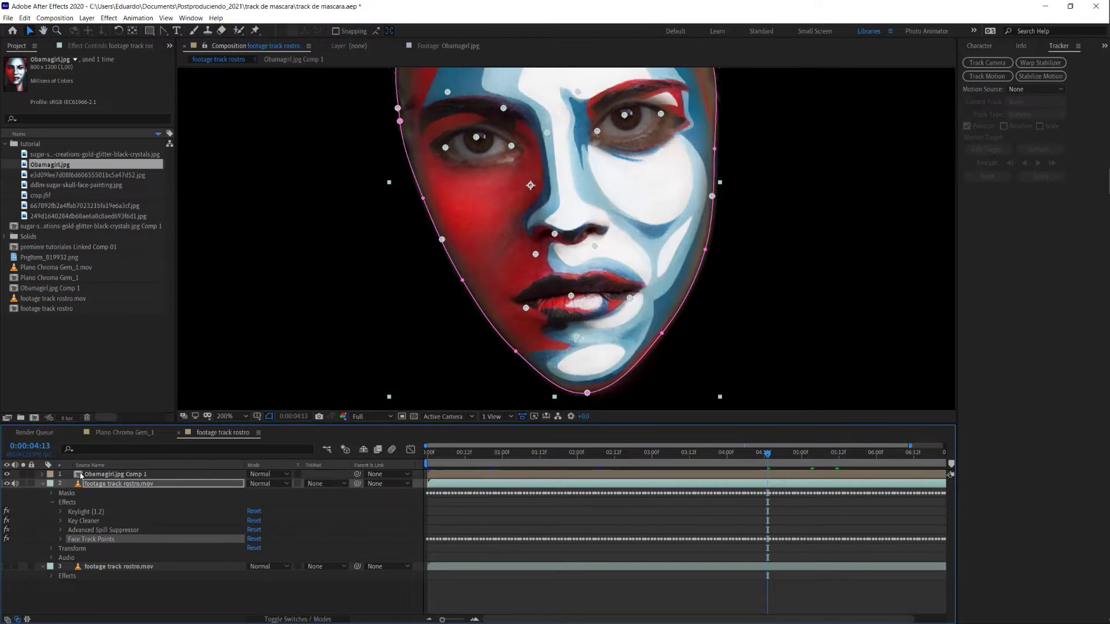
click(462, 235)
drag(543, 278, 541, 318)
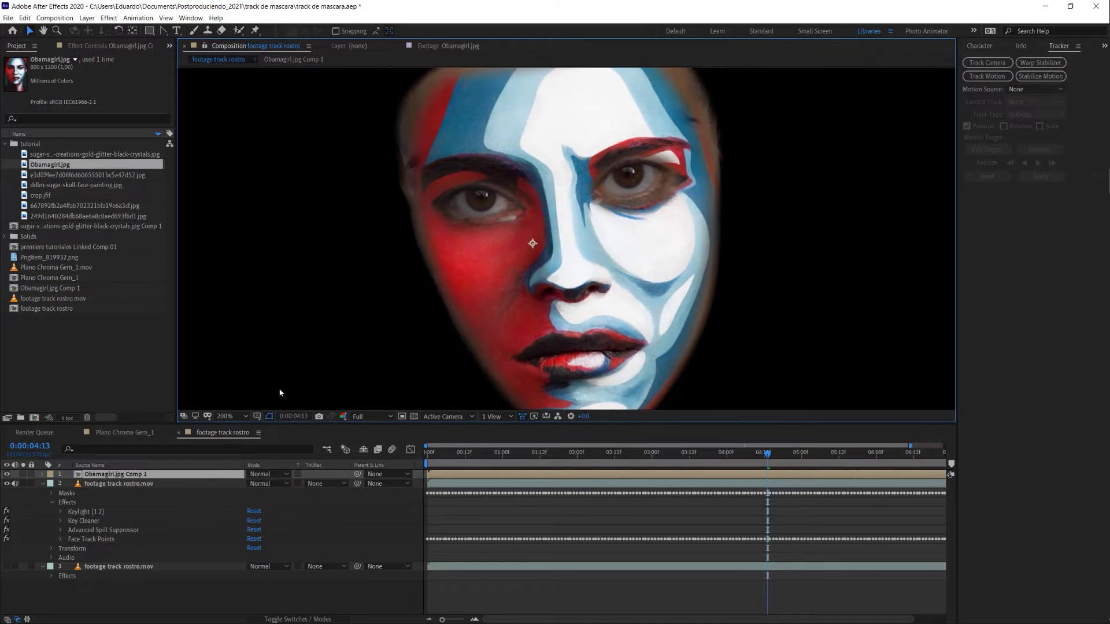
click(254, 30)
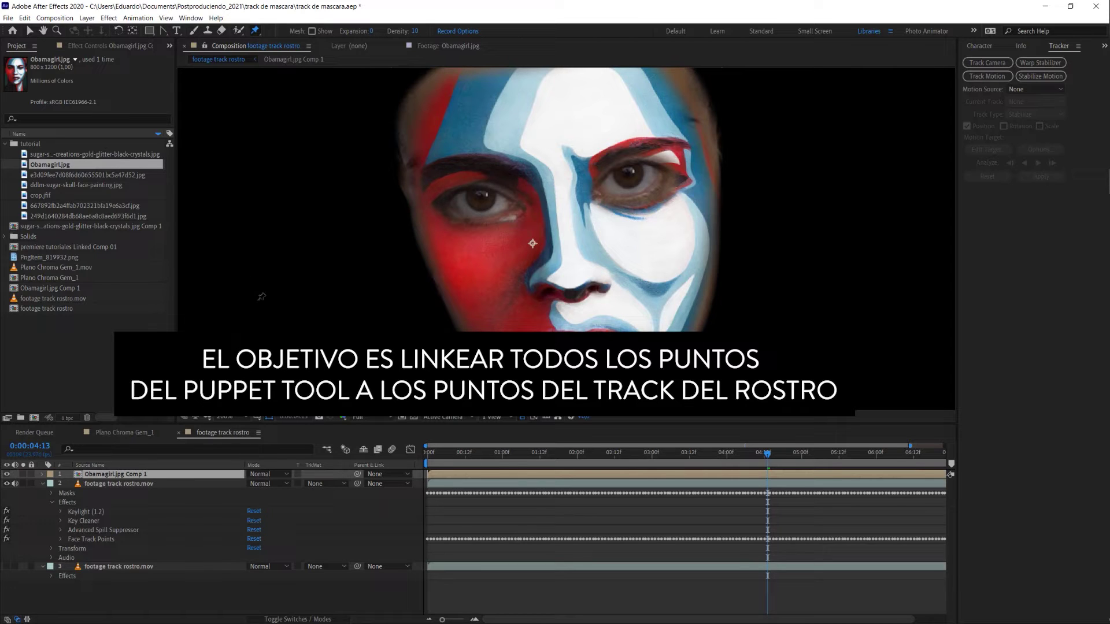
- Place puppet pins on the left eye and along the left eyebrow
click(448, 201)
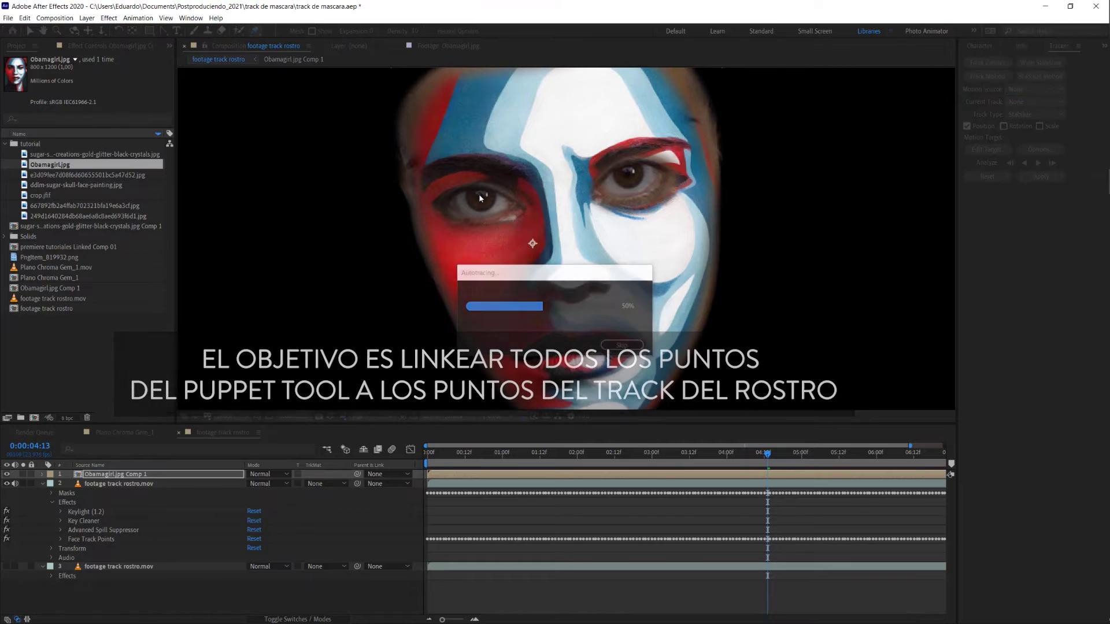
click(481, 194)
click(516, 205)
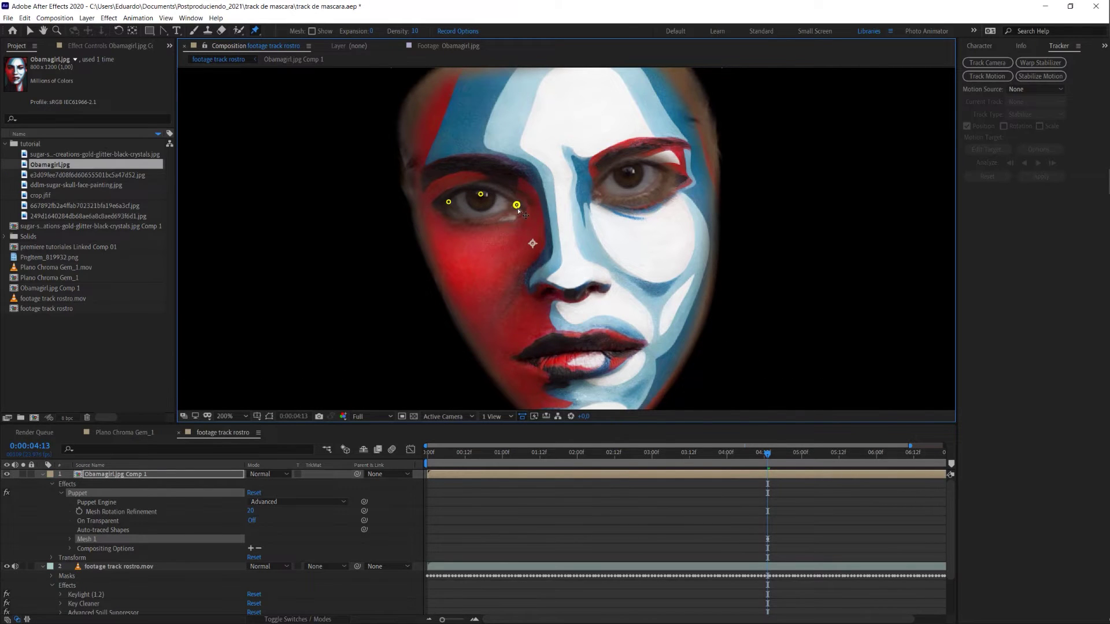
click(420, 178)
click(469, 158)
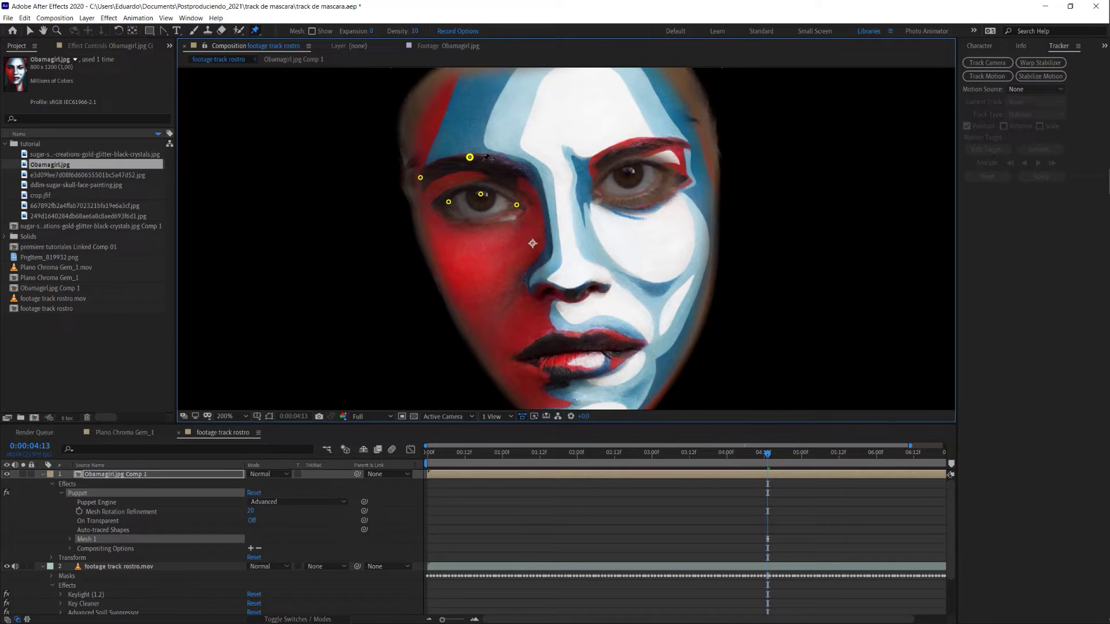
click(520, 170)
- Pin the right eye, right eyebrow and two points on the face's right edge
click(598, 192)
click(628, 171)
click(667, 173)
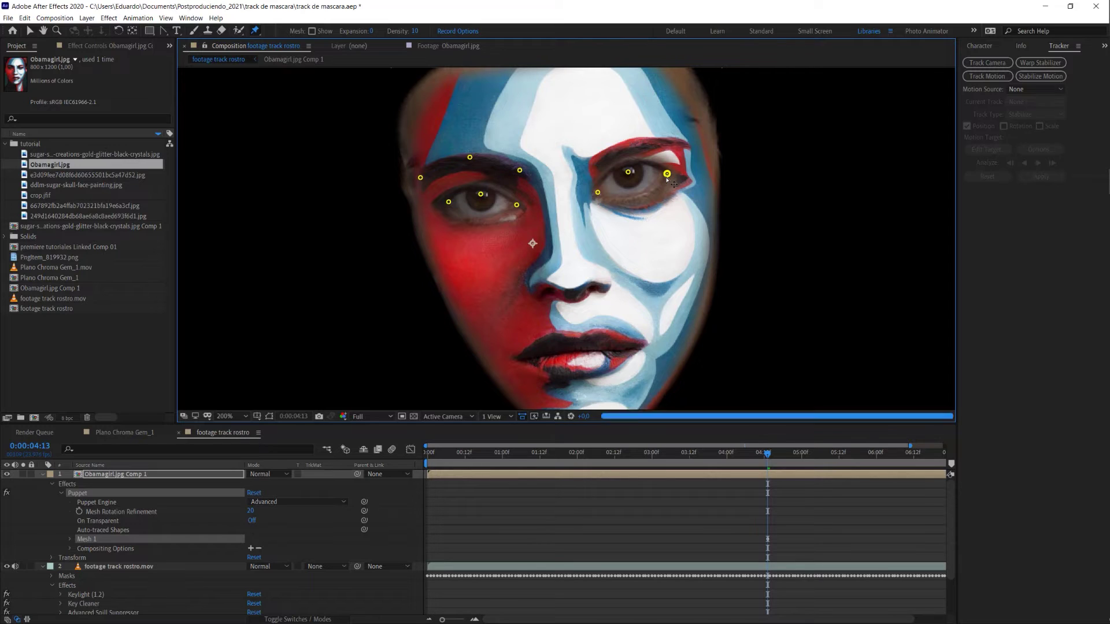
click(581, 177)
click(630, 146)
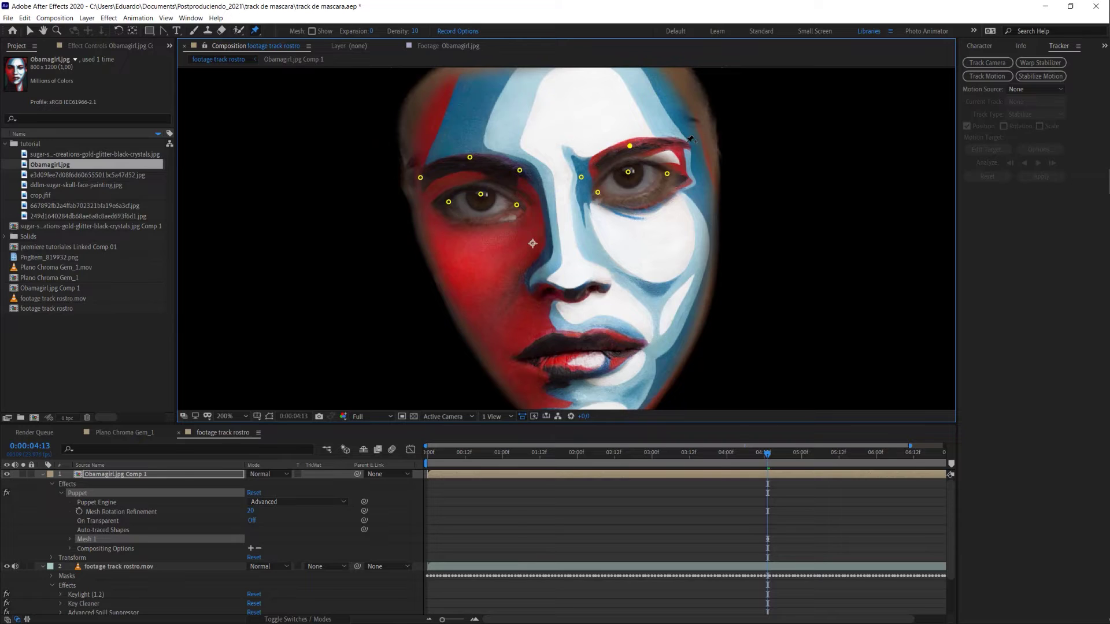
click(686, 142)
click(708, 163)
click(708, 258)
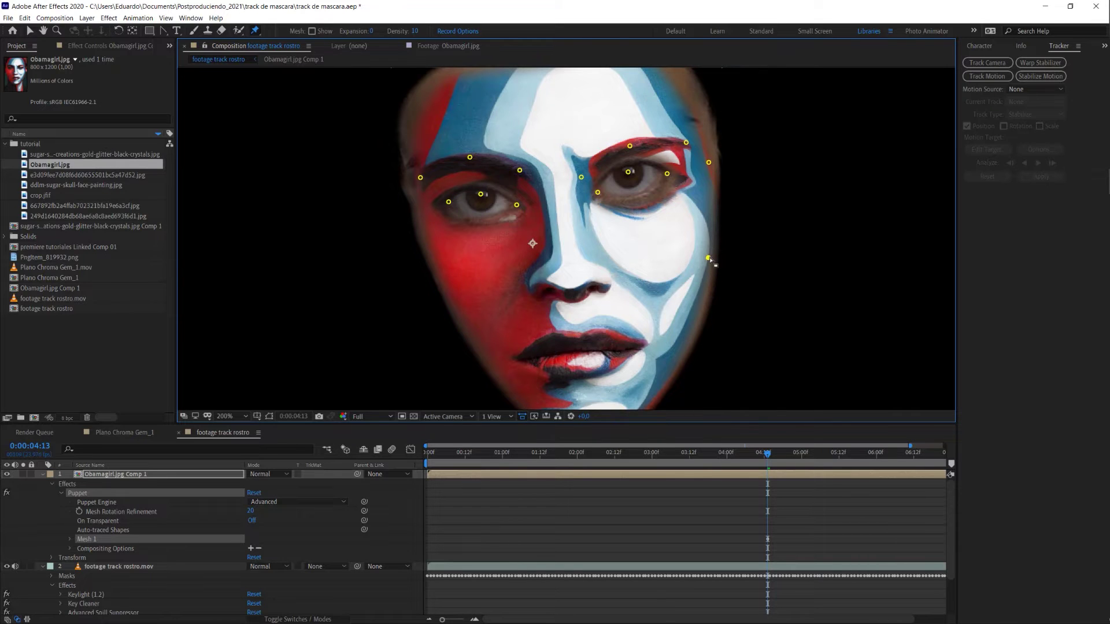
- Add pins near the left eye, on the left cheek, between the eyes and across the nose
click(422, 209)
click(441, 282)
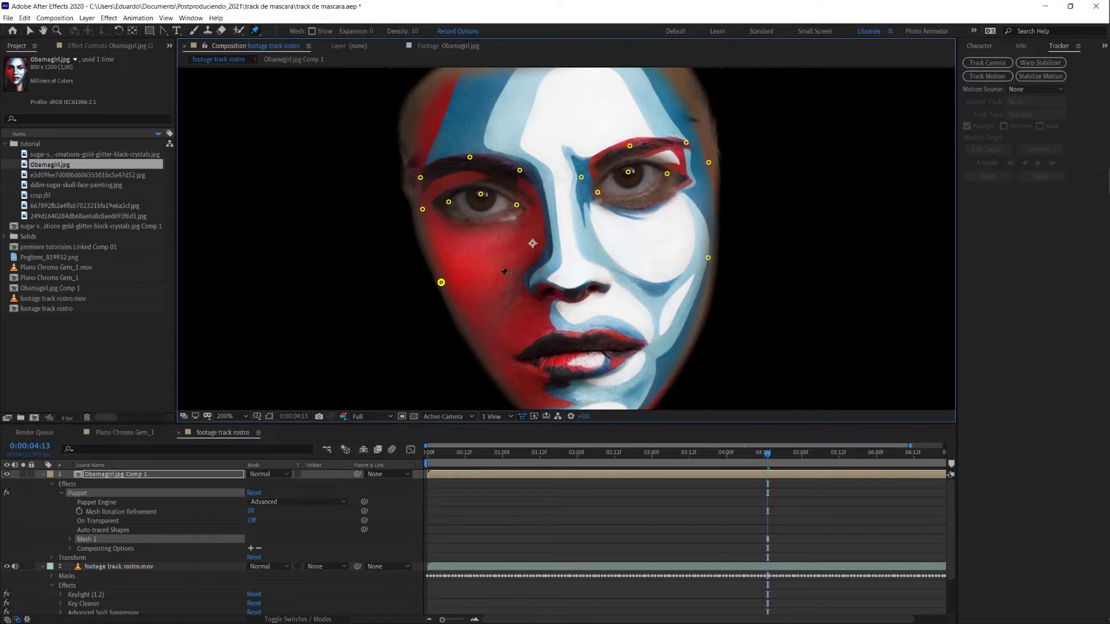
click(559, 186)
click(544, 290)
click(567, 276)
click(593, 290)
- Pin the lip corners, upper and lower lip, and the chin
scroll(547, 263, down, 4)
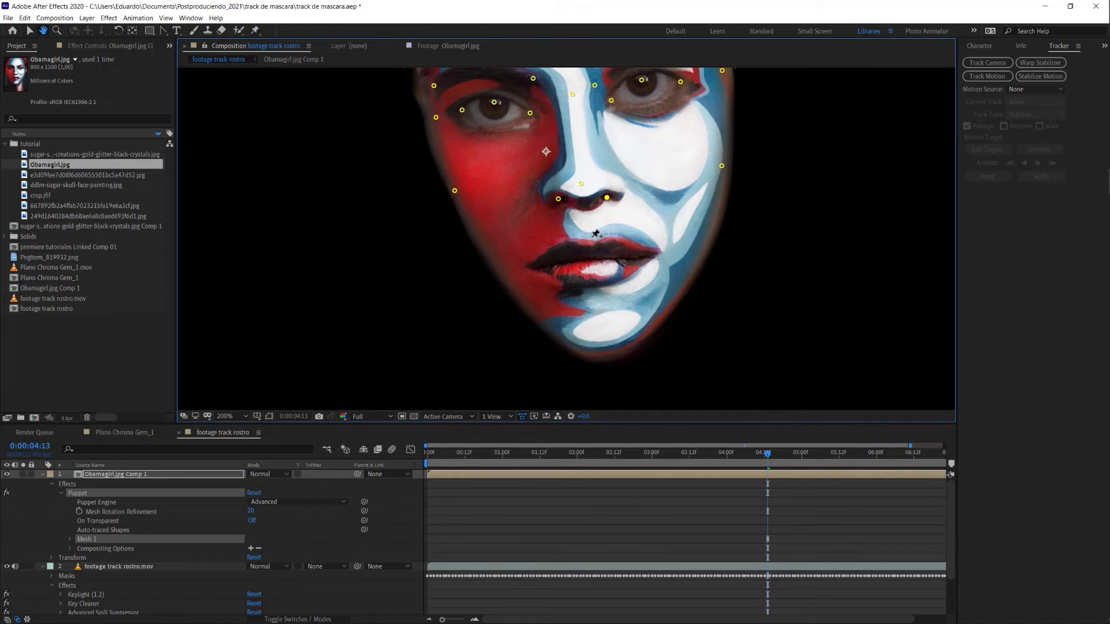
click(542, 264)
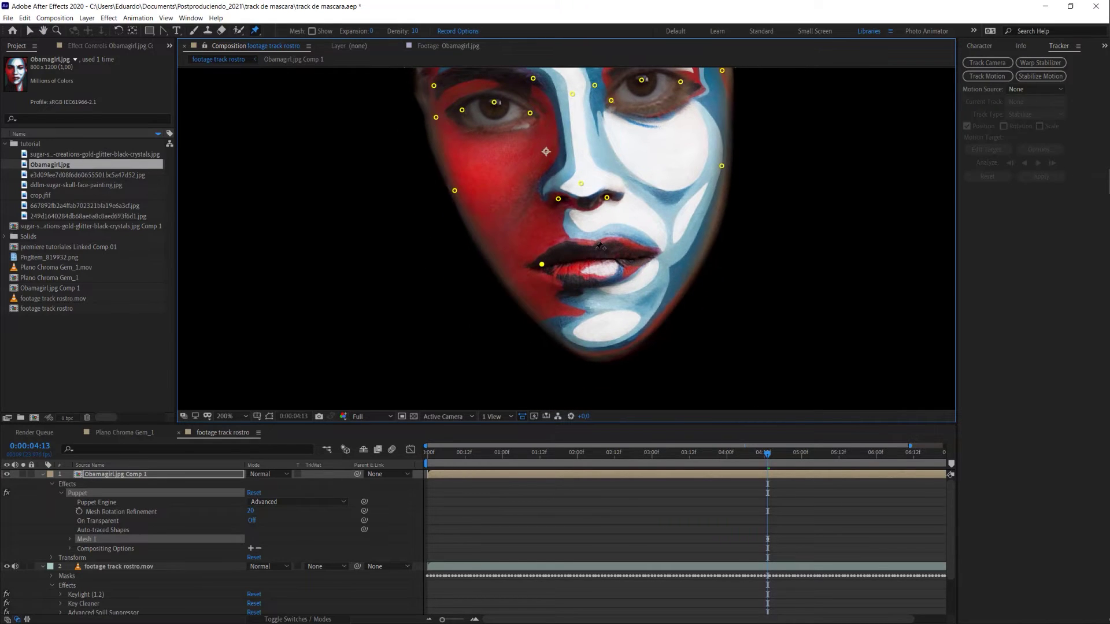
click(594, 244)
click(595, 278)
click(653, 255)
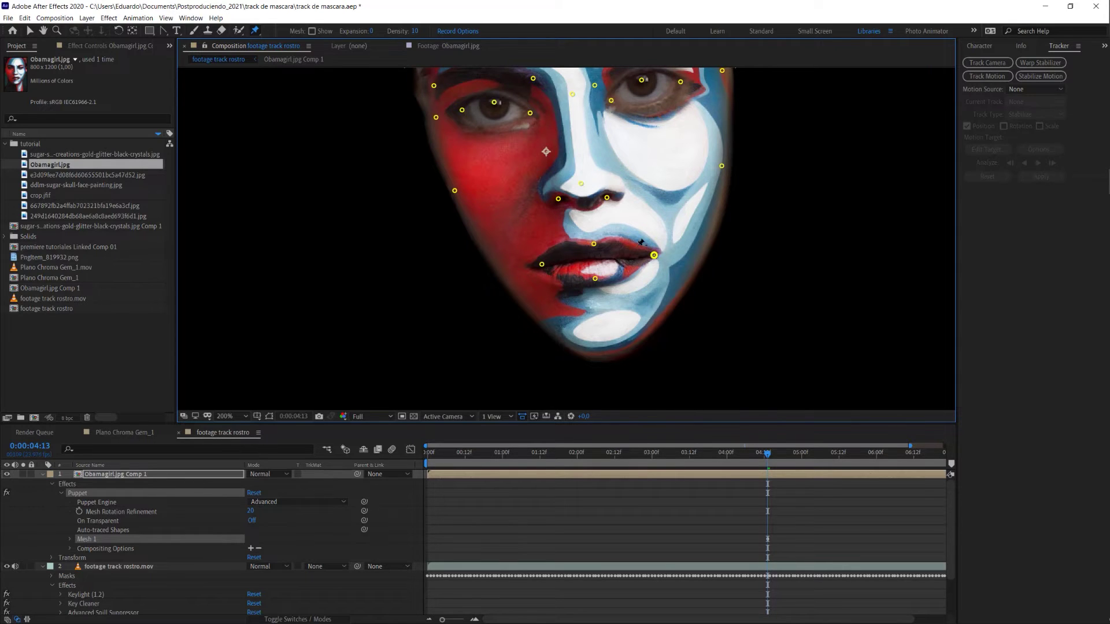
click(603, 338)
- Enlarge the timeline and expand the Puppet mesh to list all the pins
drag(612, 323, 584, 370)
drag(252, 426, 251, 425)
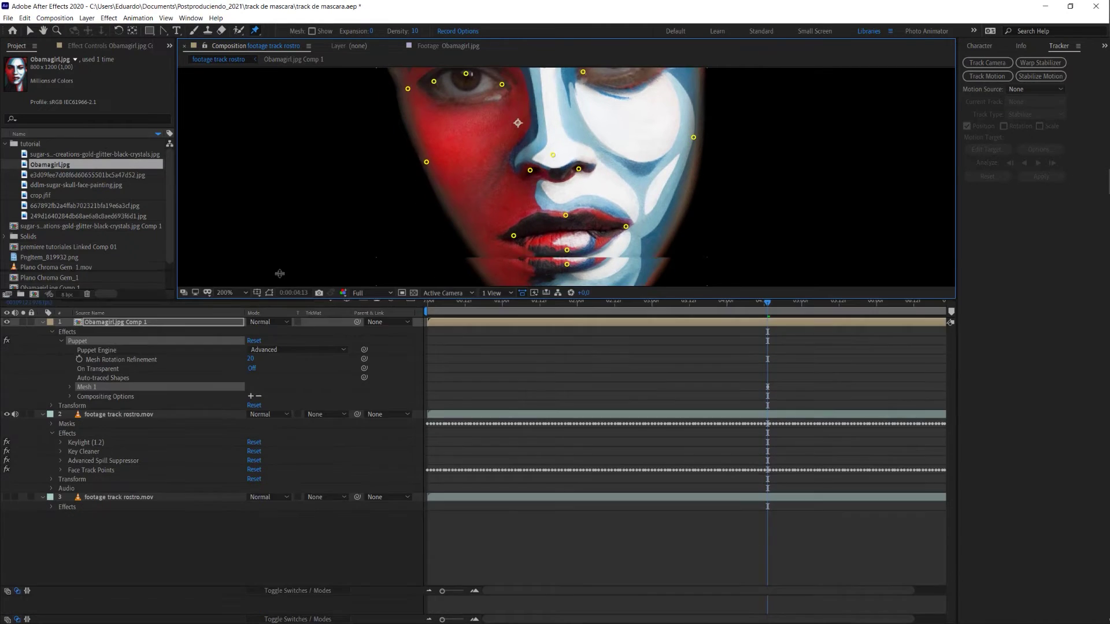
drag(253, 347, 253, 270)
click(70, 388)
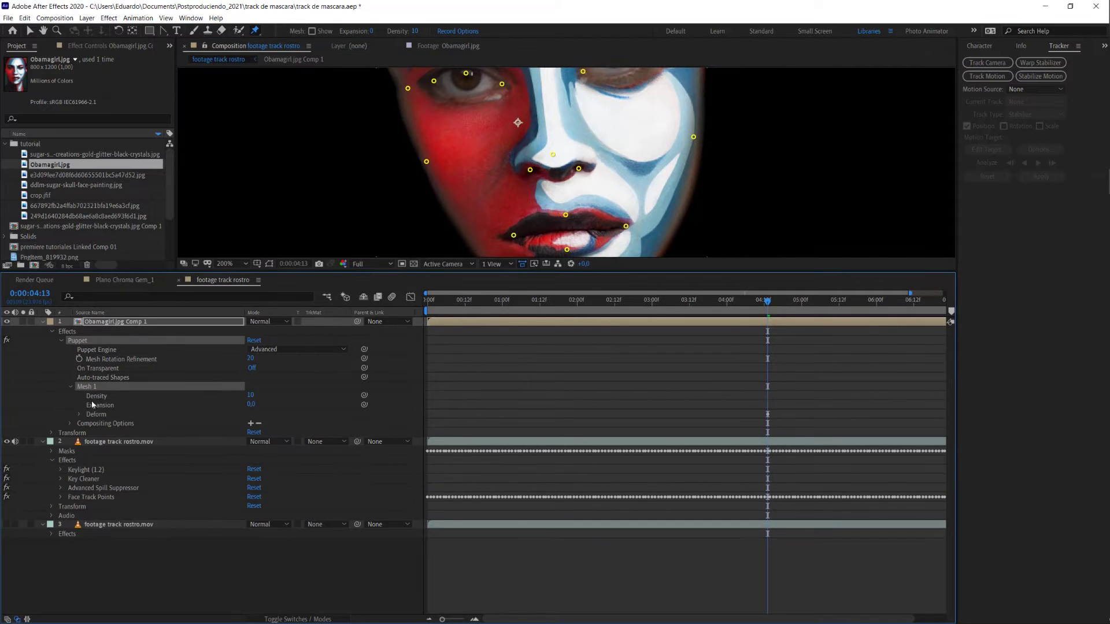
click(79, 415)
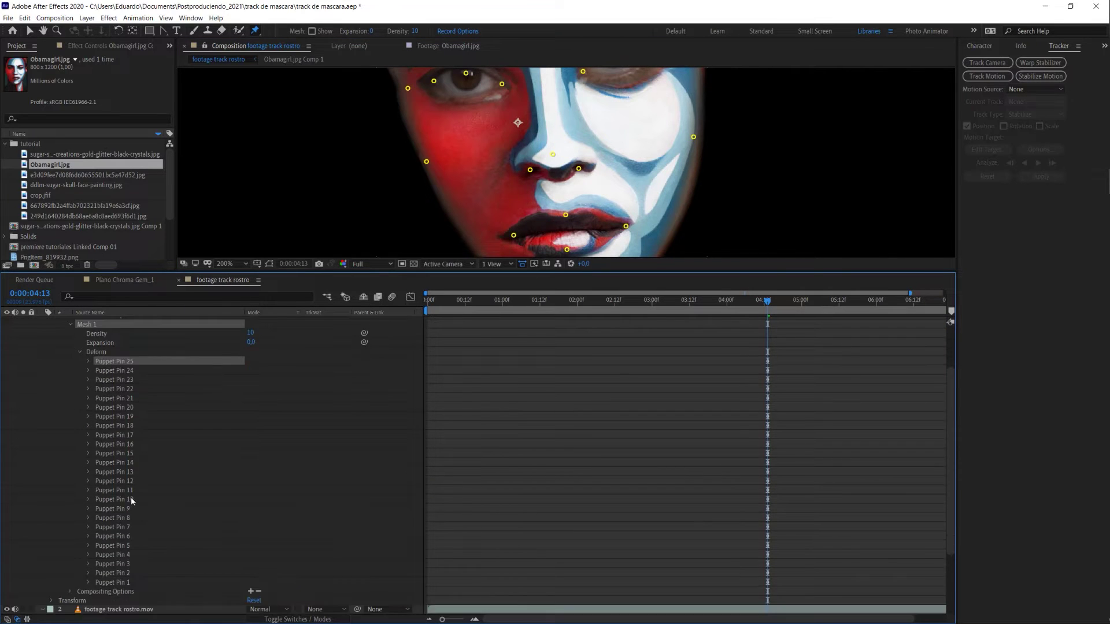
scroll(131, 497, down, 3)
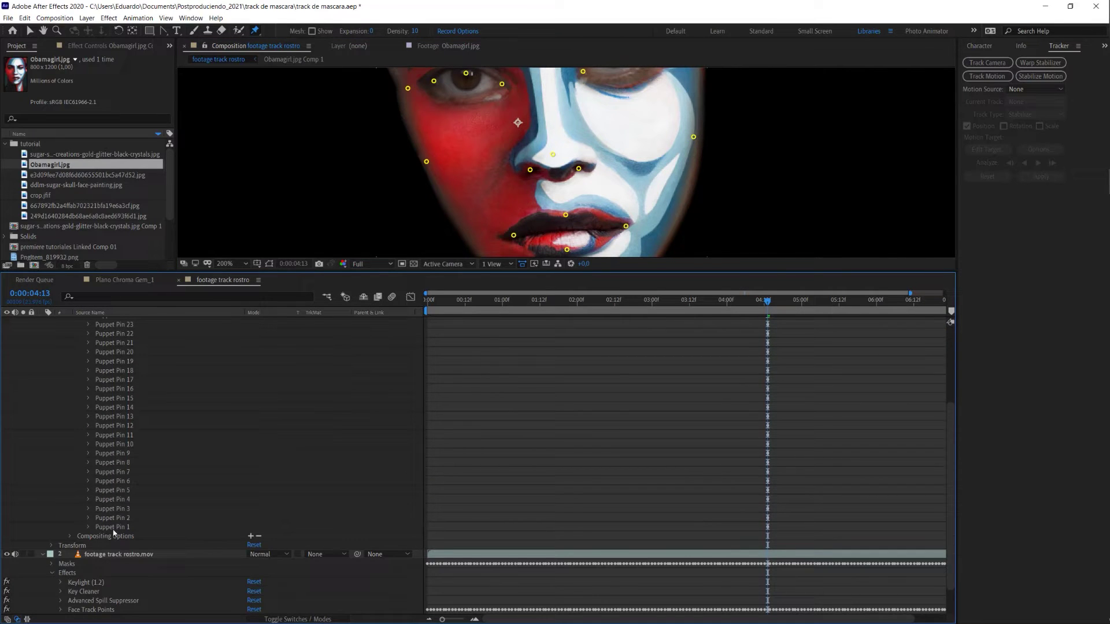
scroll(160, 366, up, 1)
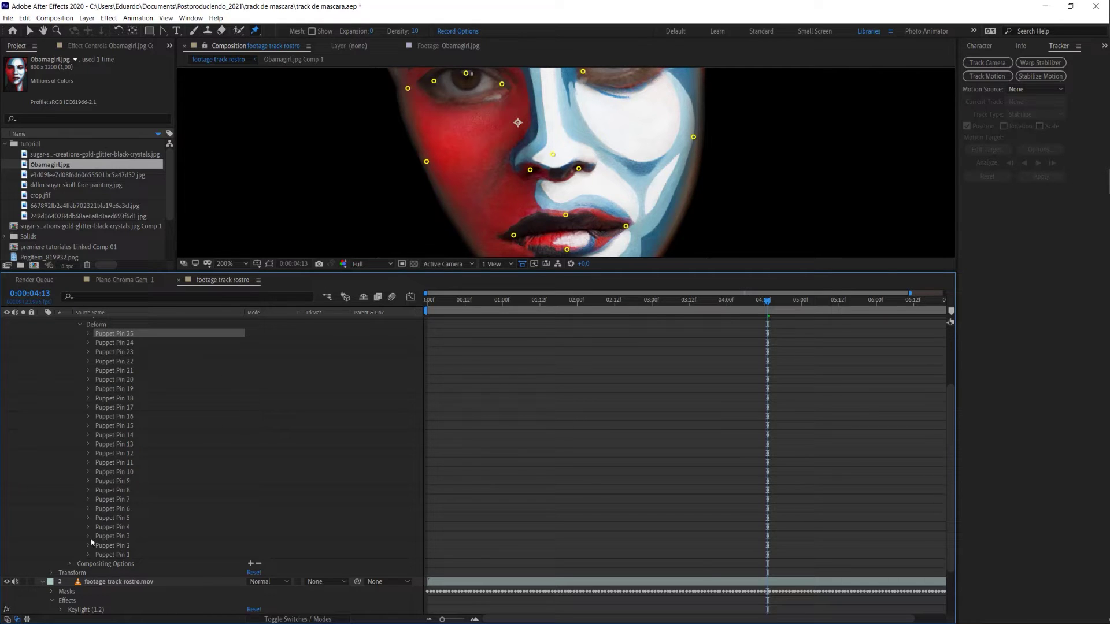
- Reveal Puppet Pin 1's Position property and attempt to pick-whip it to a track point
click(88, 555)
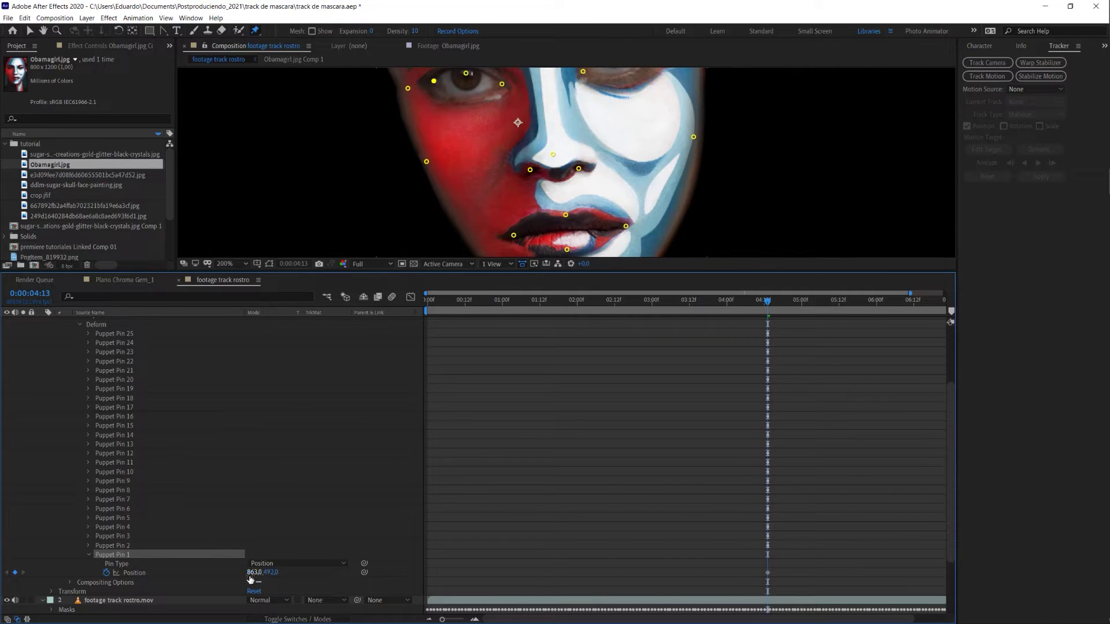
mouse_move(364, 573)
mouse_down()
mouse_move(376, 499)
mouse_move(380, 576)
mouse_move(166, 576)
mouse_up()
scroll(450, 480, down, 2)
scroll(463, 482, down, 1)
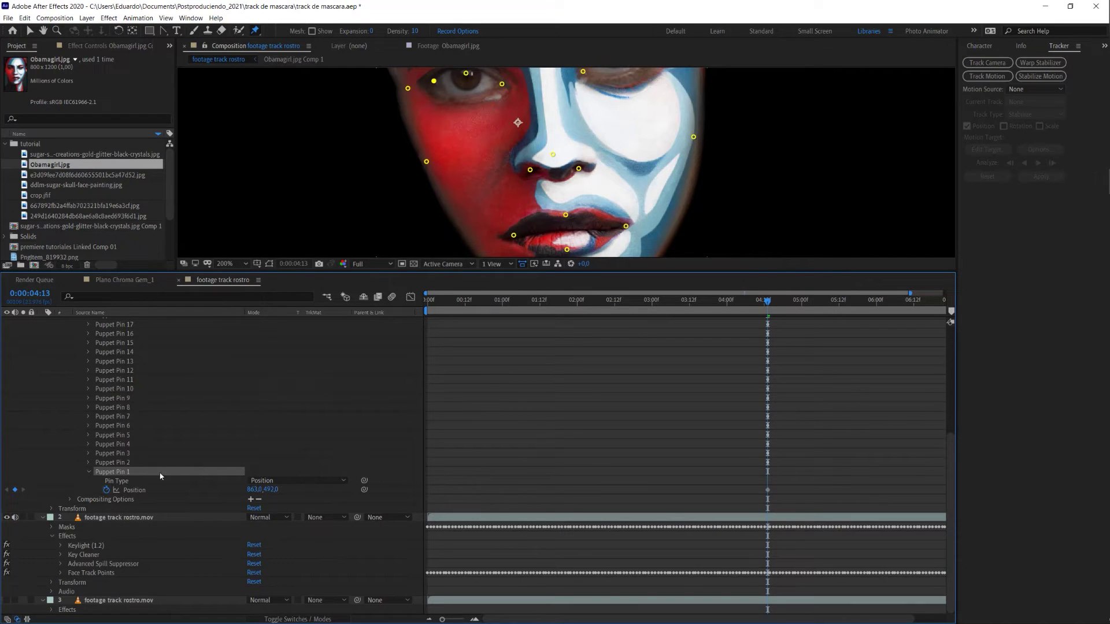
click(146, 491)
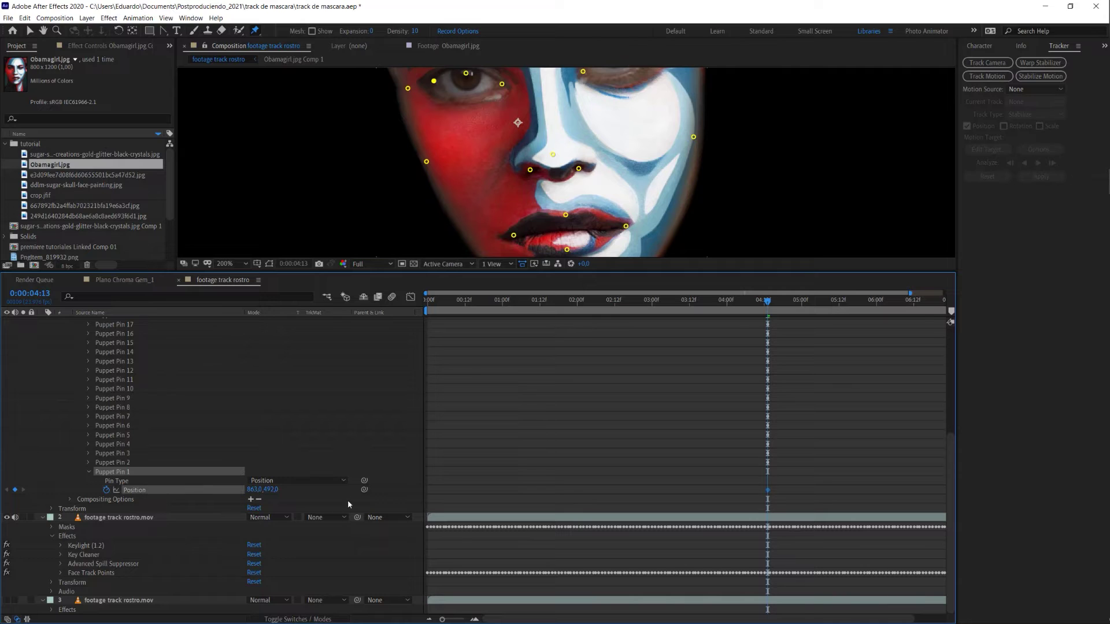
drag(363, 490, 353, 536)
click(164, 472)
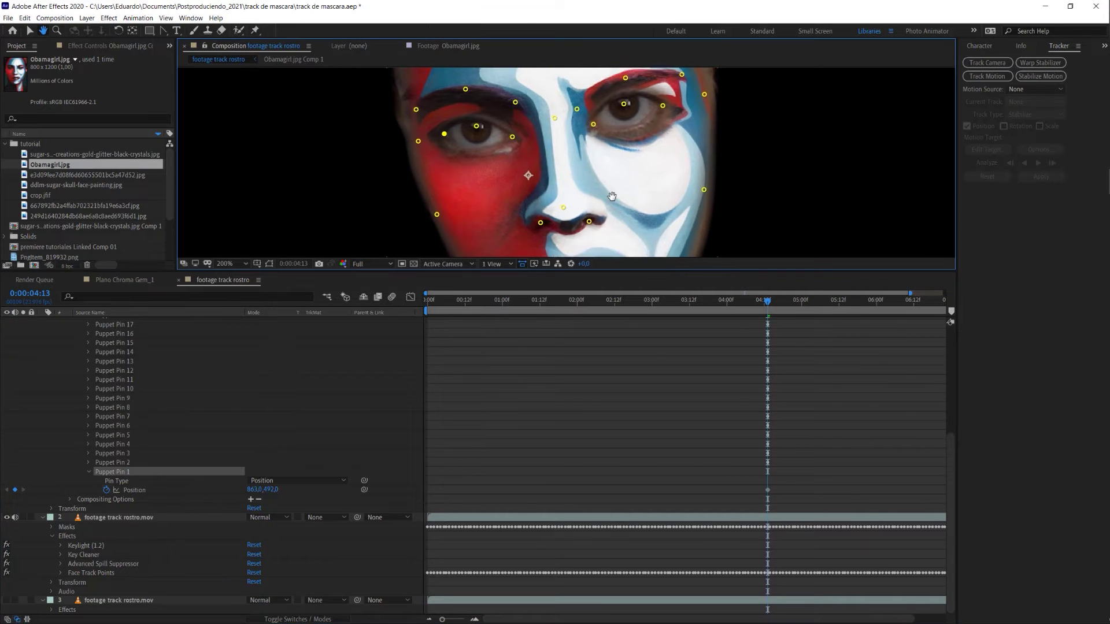
drag(600, 133, 613, 196)
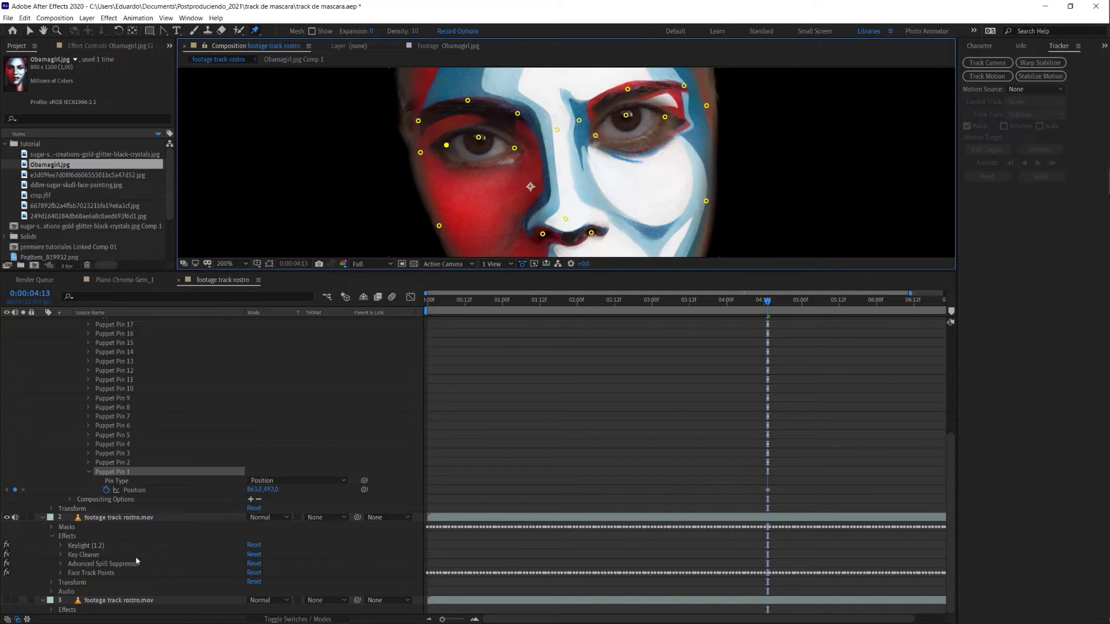
- Expand the Face Track Points and link Puppet Pin 1's Position to Right Eye Outer
click(60, 573)
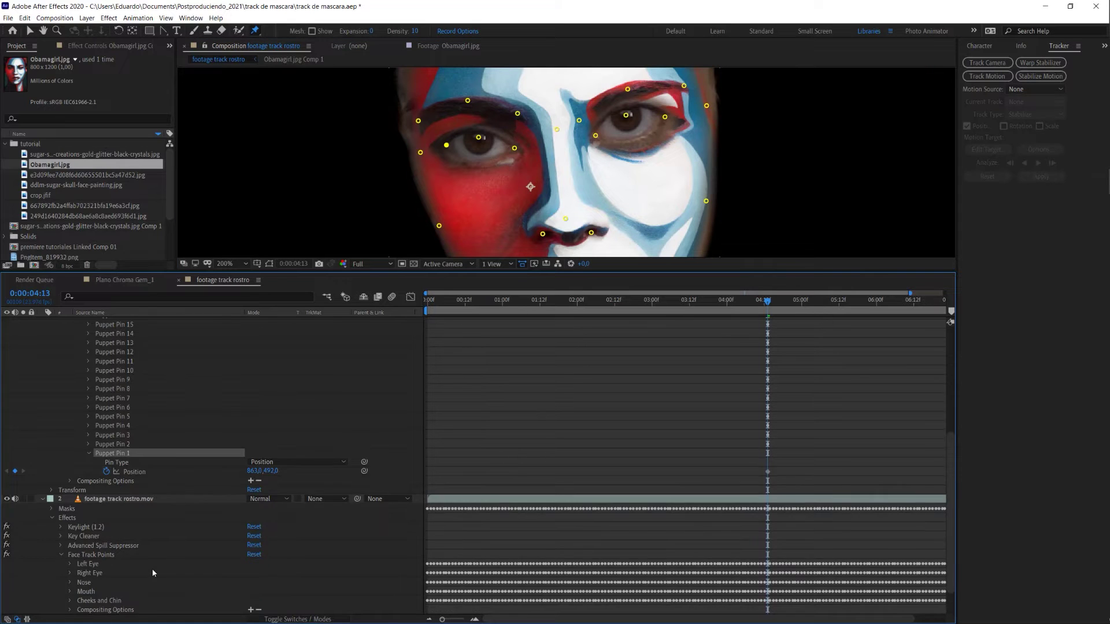
scroll(151, 569, down, 3)
click(69, 541)
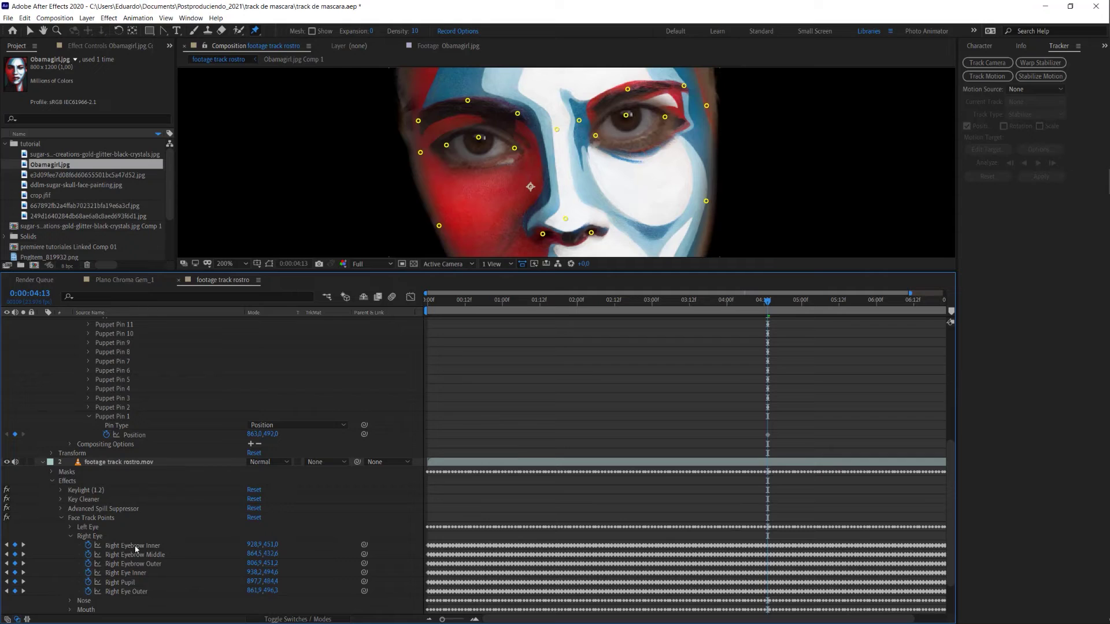
click(137, 592)
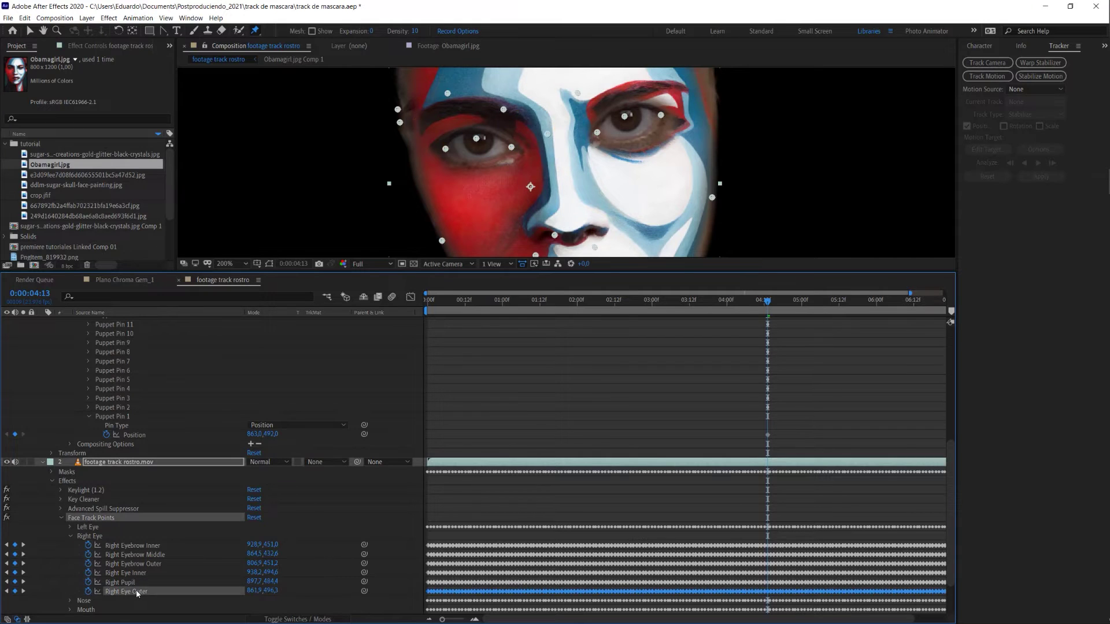
click(121, 416)
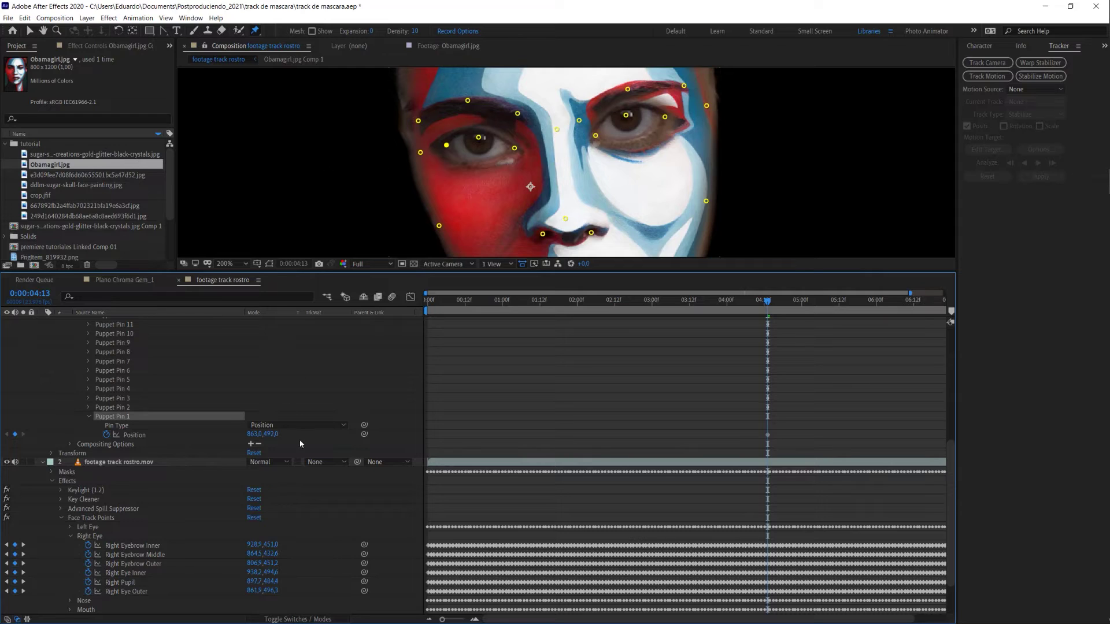
drag(364, 434, 137, 593)
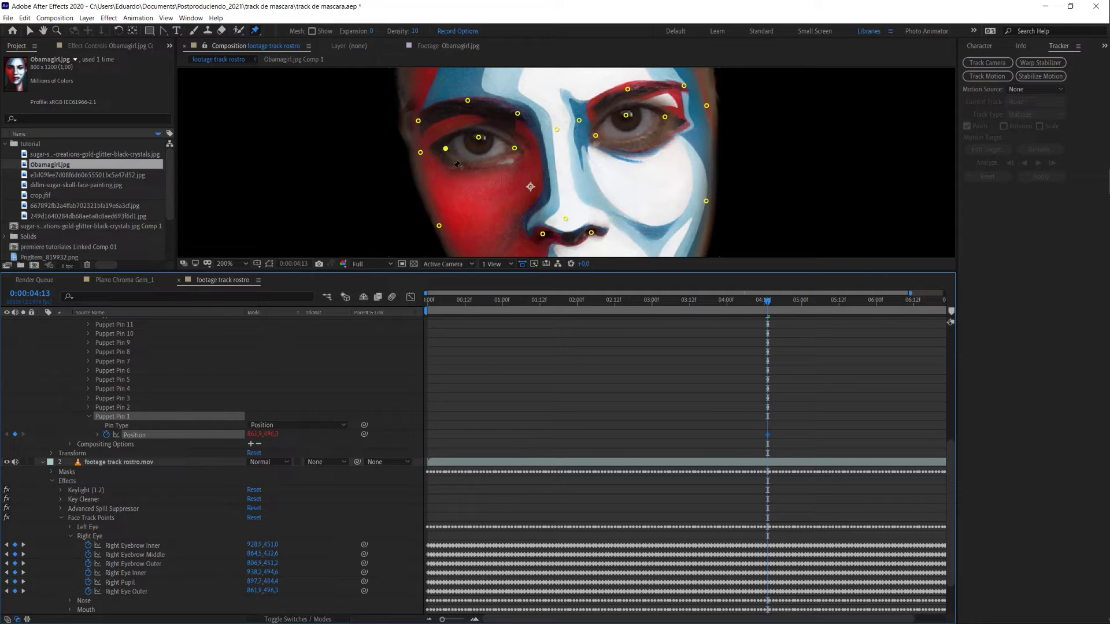
- Link Puppet Pin 2's Position to Right Pupil and reveal Puppet Pin 3's Position
click(117, 408)
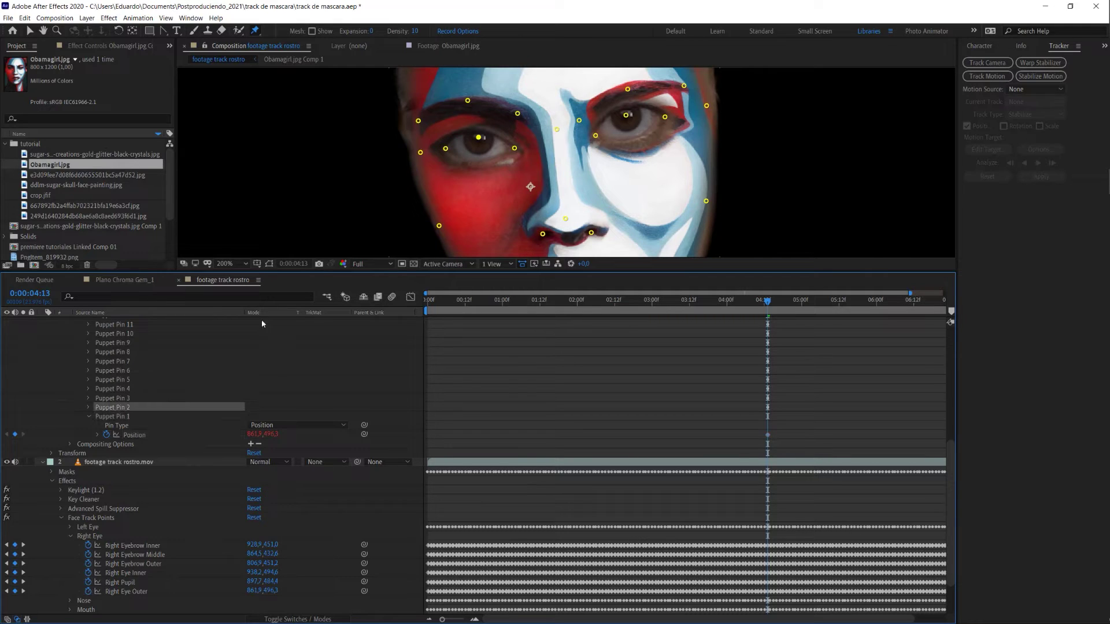
click(89, 407)
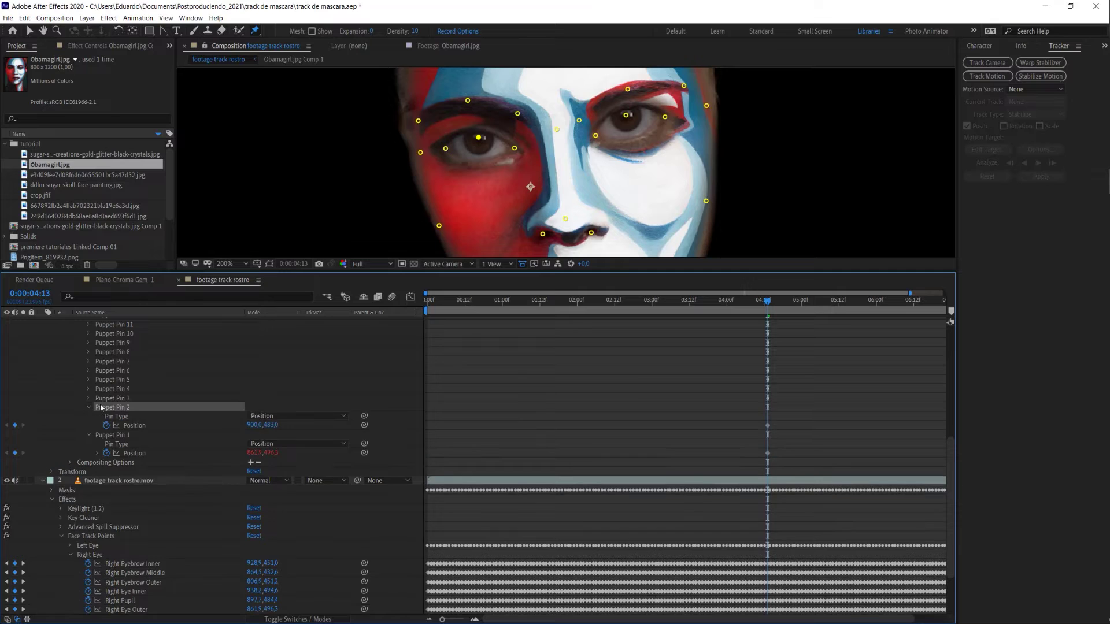
drag(364, 425, 135, 601)
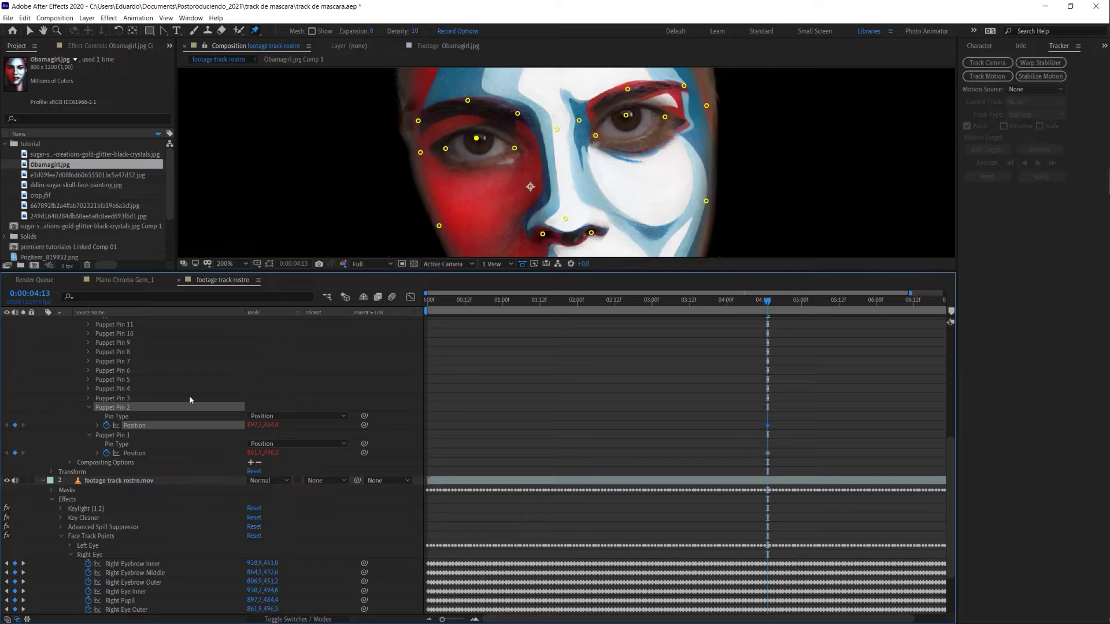
click(88, 399)
click(141, 400)
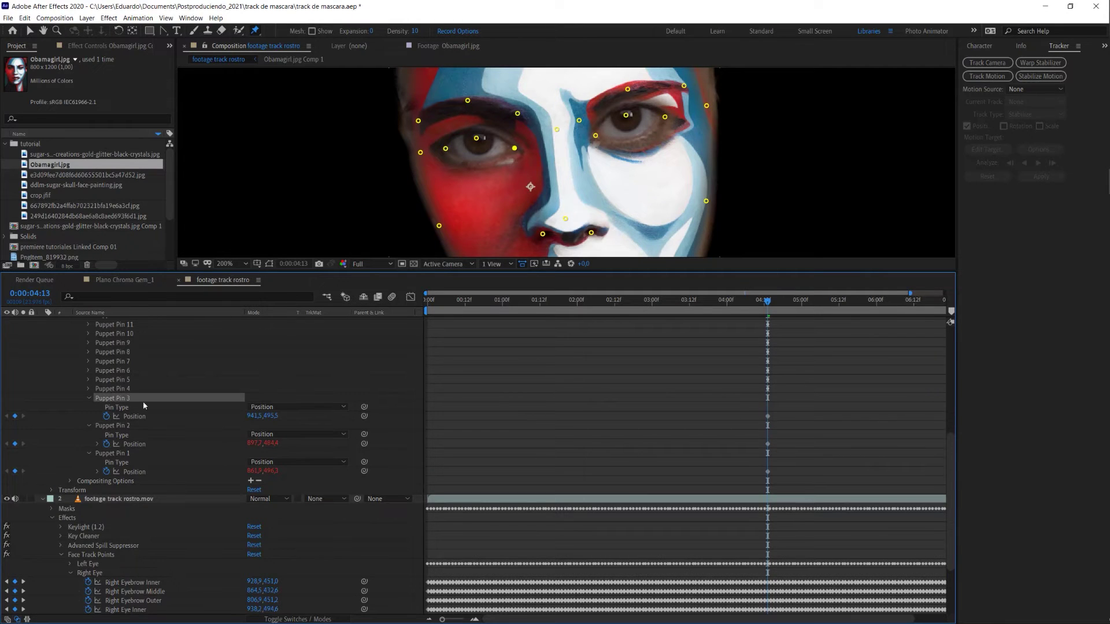
scroll(212, 401, down, 1)
scroll(212, 402, down, 1)
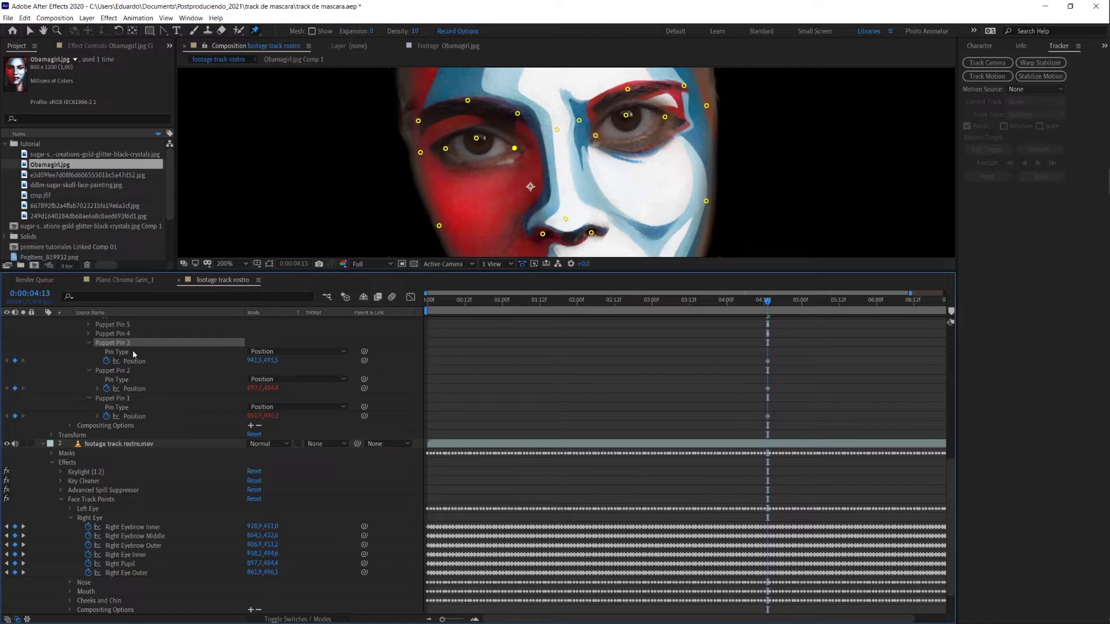
- Link Puppet Pin 3's Position to its track point and Pin 4's to Right Eyebrow Outer
click(143, 363)
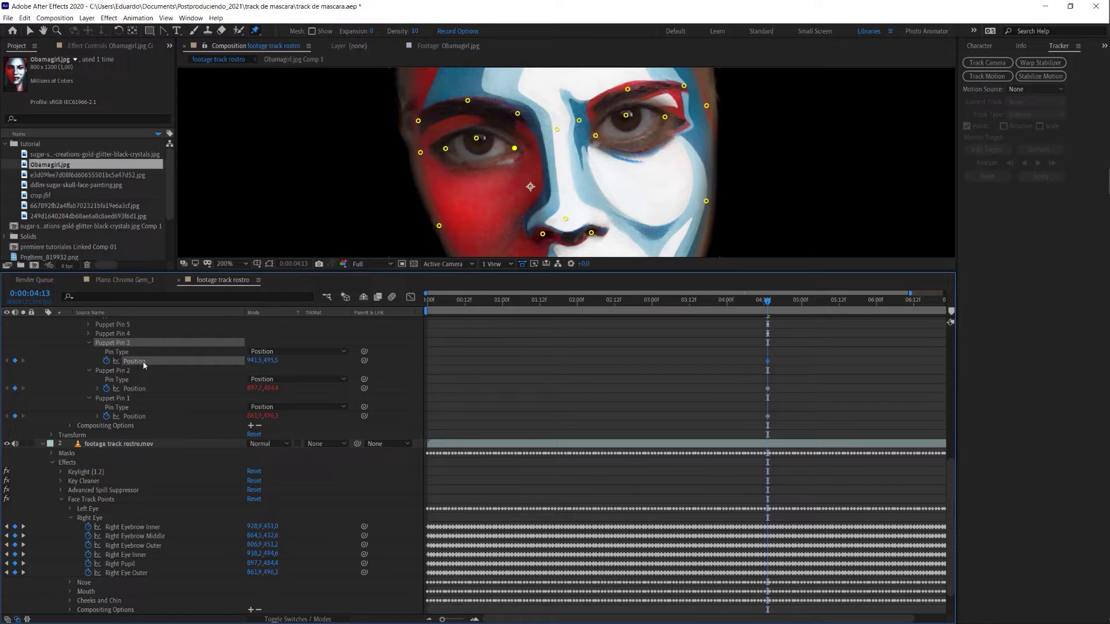
drag(364, 361, 141, 556)
click(89, 333)
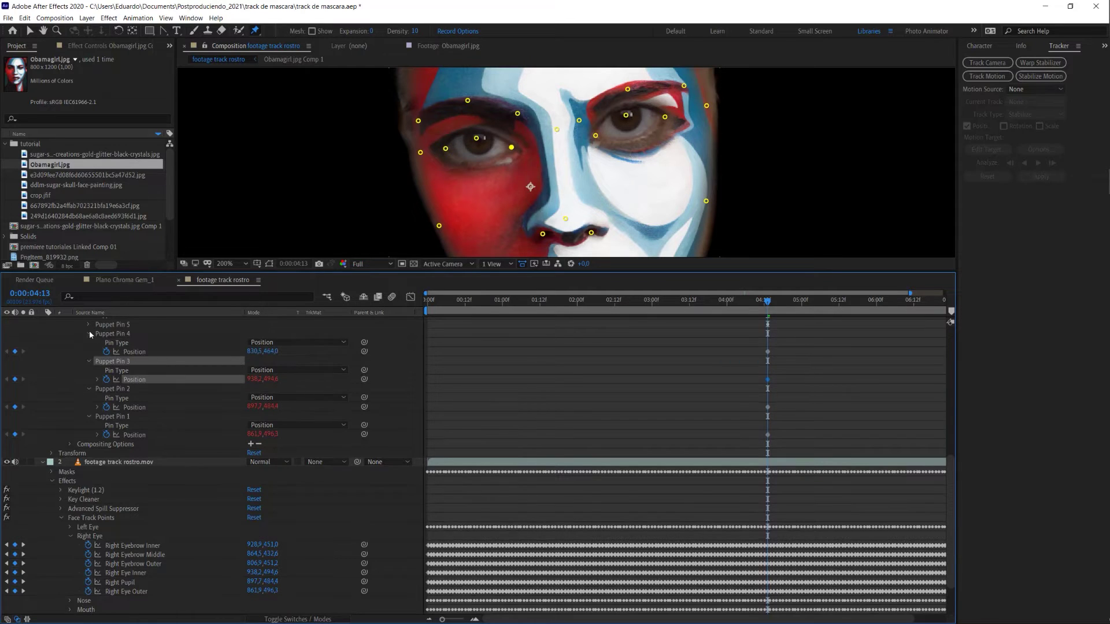
click(122, 334)
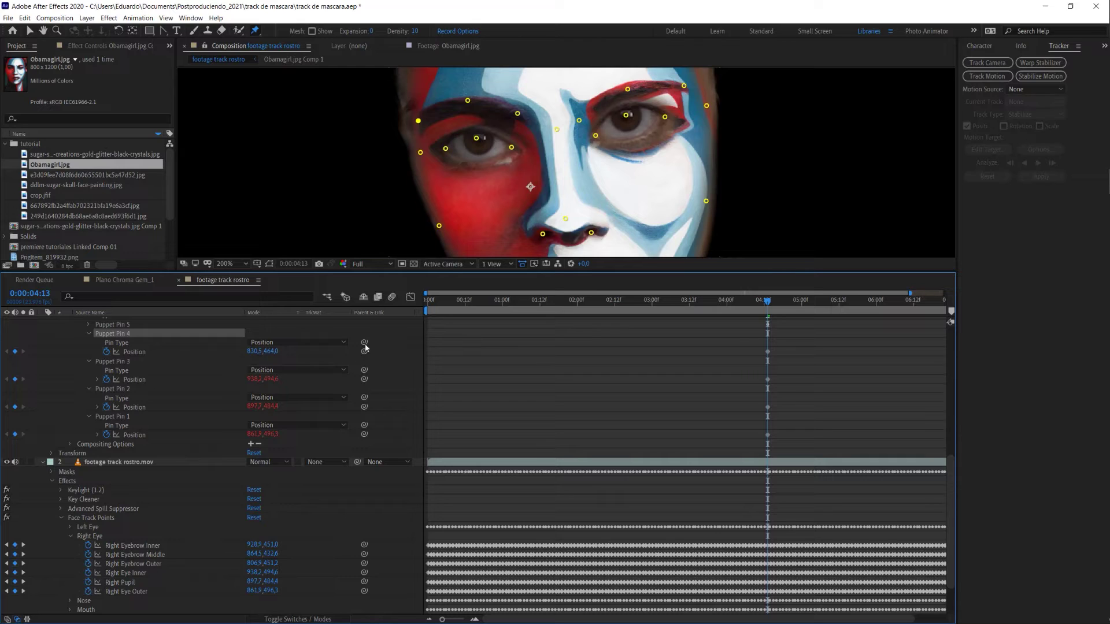
drag(364, 351, 150, 560)
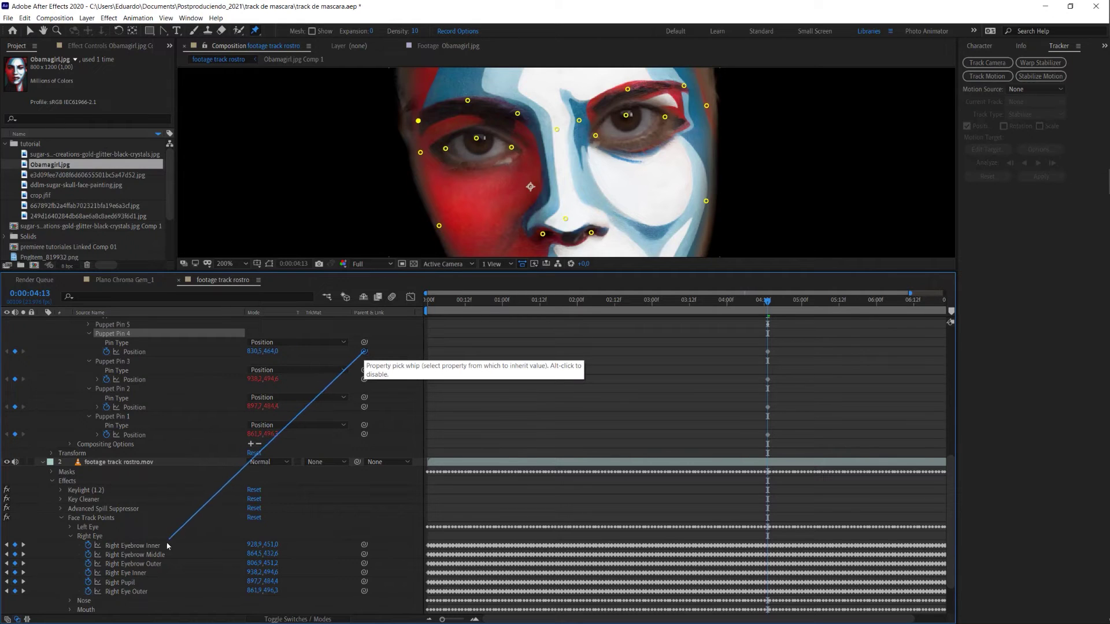
drag(150, 560, 149, 565)
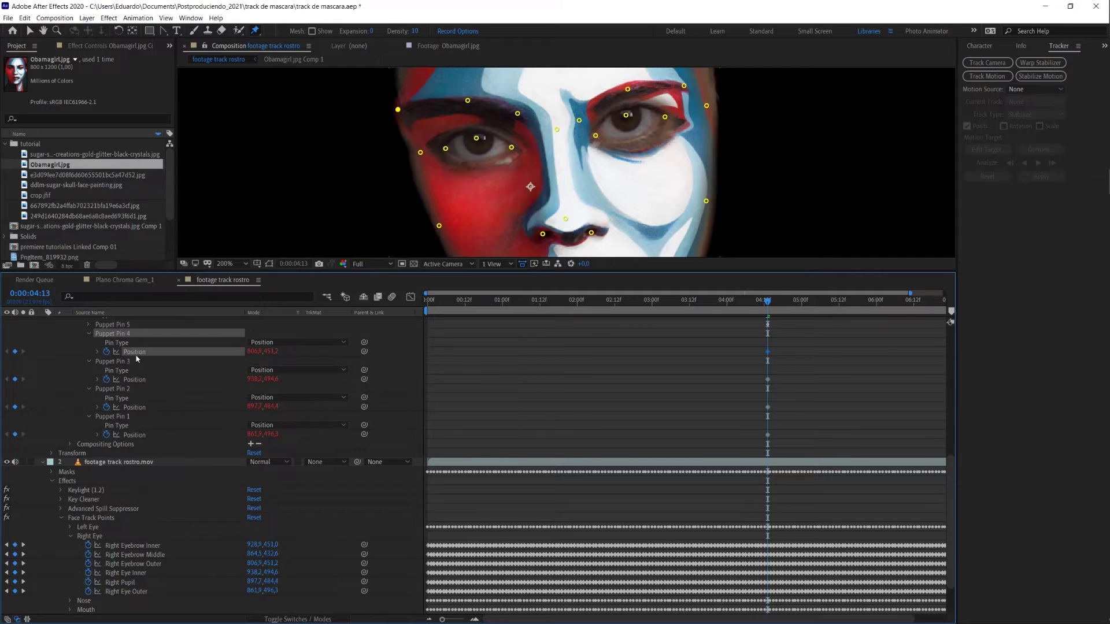
- Link Puppet Pin 5 to Right Eyebrow Middle and Pin 6 to Right Eyebrow Inner
scroll(137, 359, up, 3)
click(88, 351)
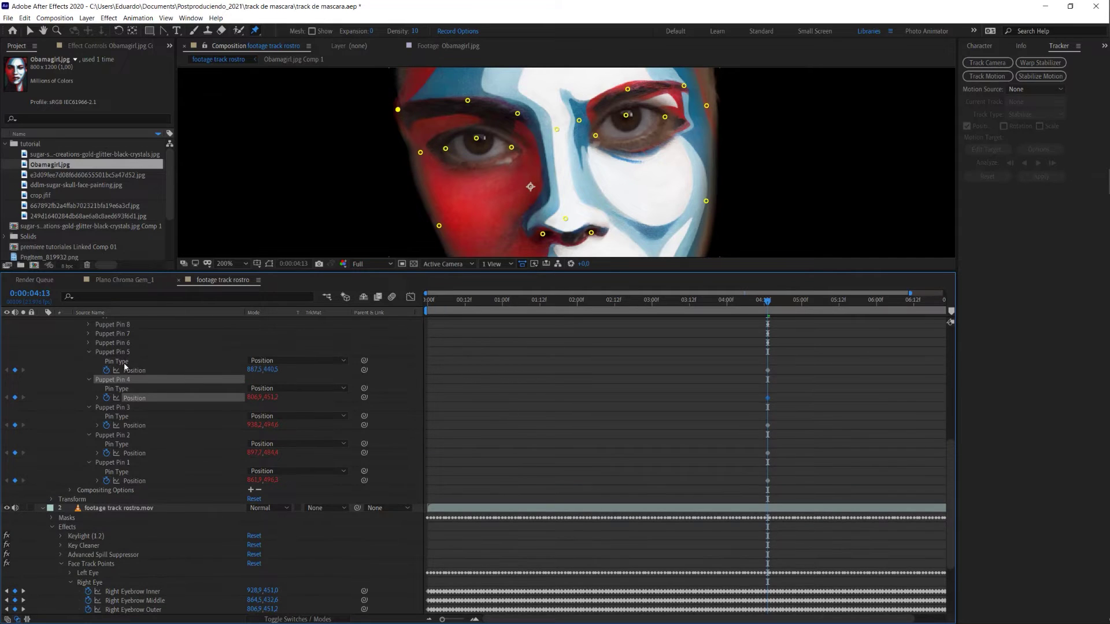
click(124, 362)
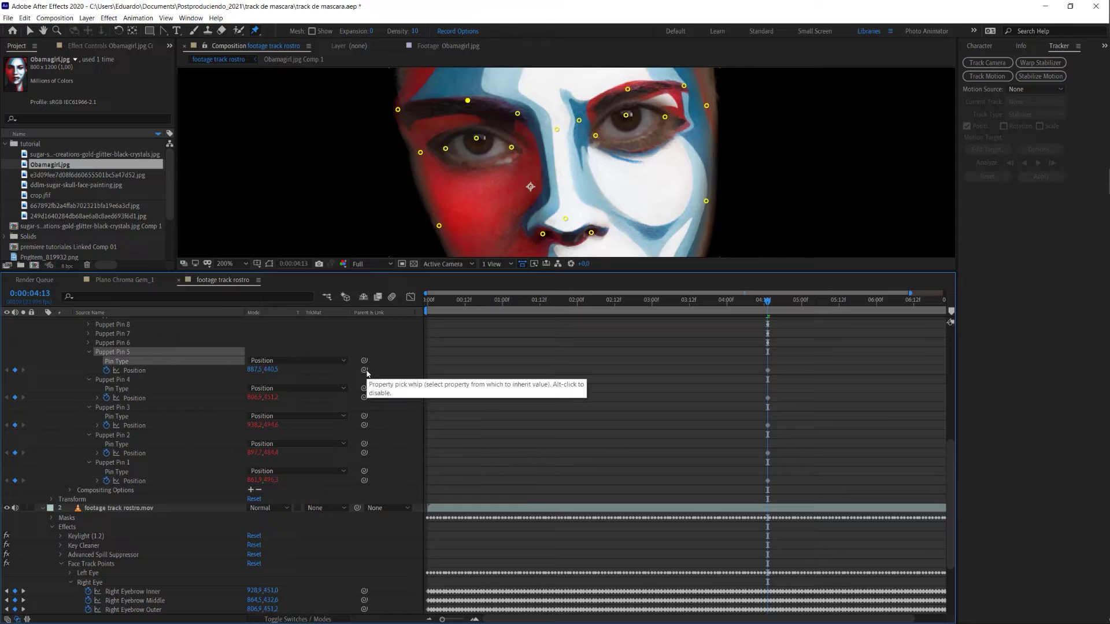
drag(364, 371, 164, 602)
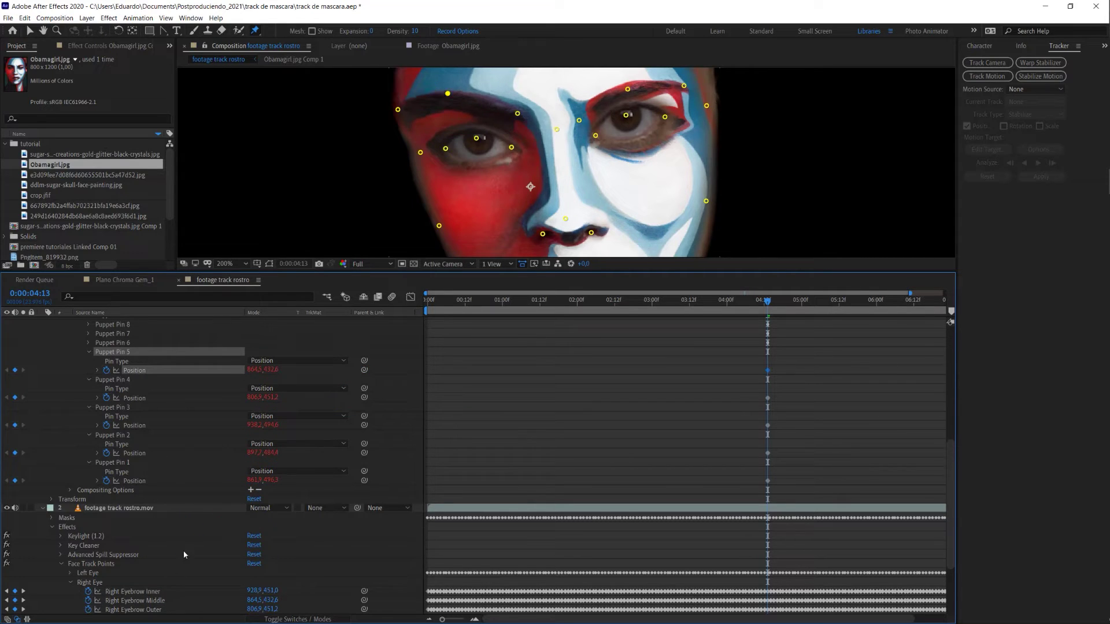
click(90, 344)
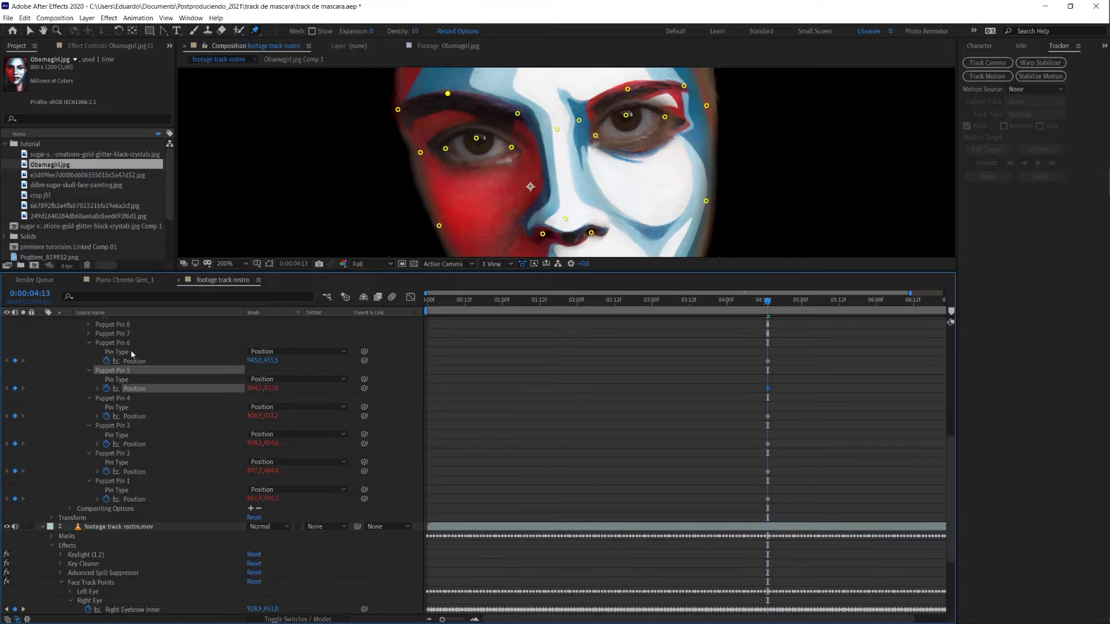
click(174, 362)
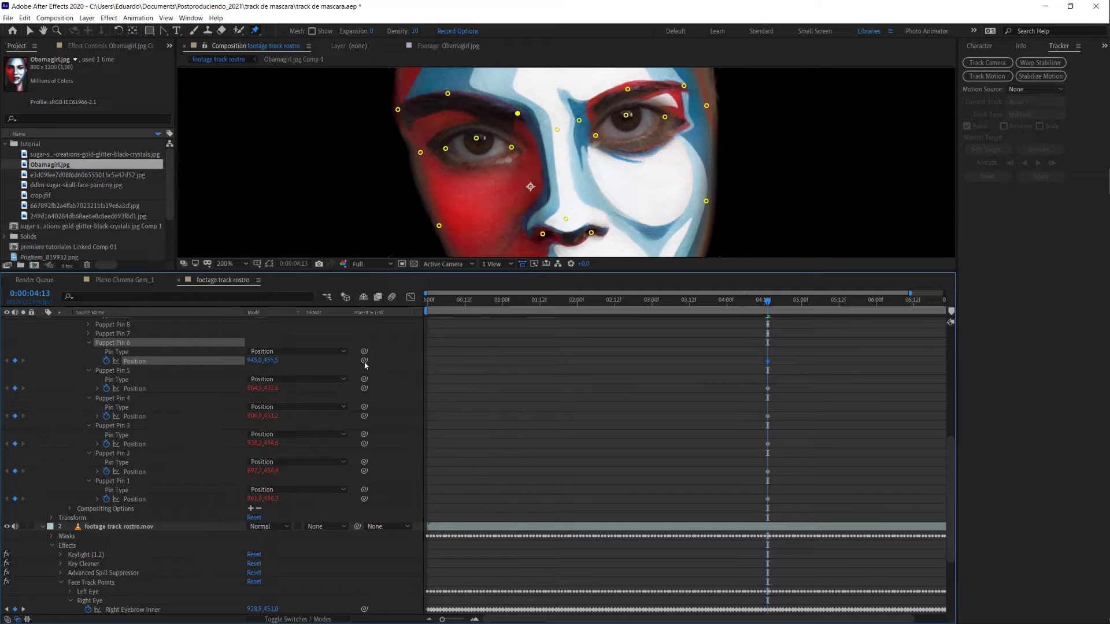
mouse_move(365, 360)
mouse_down()
mouse_move(139, 620)
mouse_move(145, 588)
mouse_up()
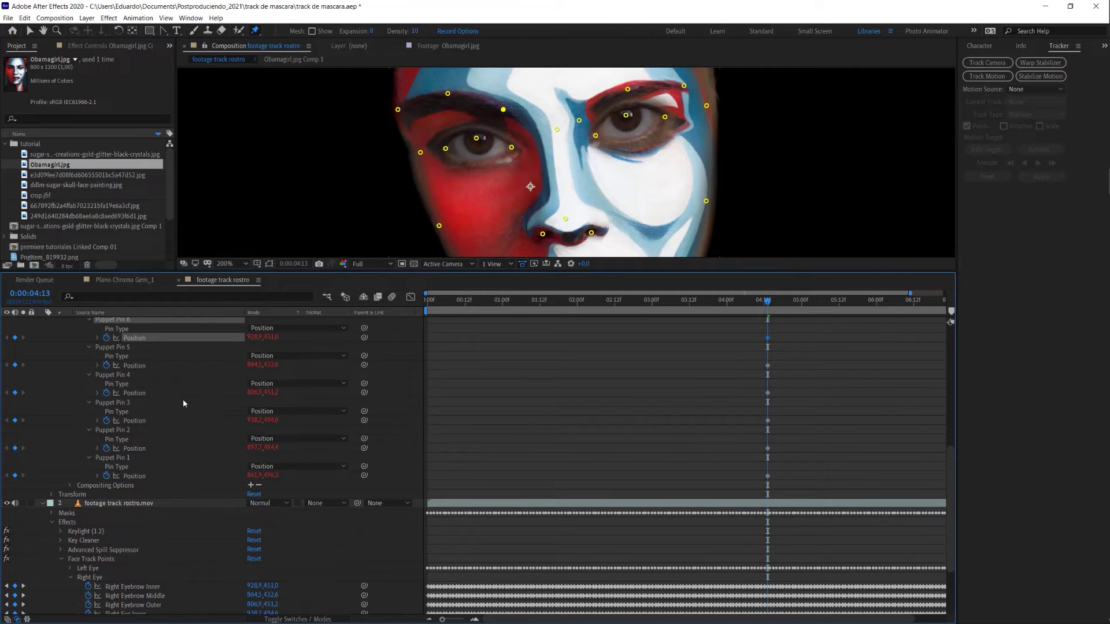
- Collapse the properties of Puppet Pins 1 through 6
scroll(92, 393, up, 1)
scroll(90, 380, up, 1)
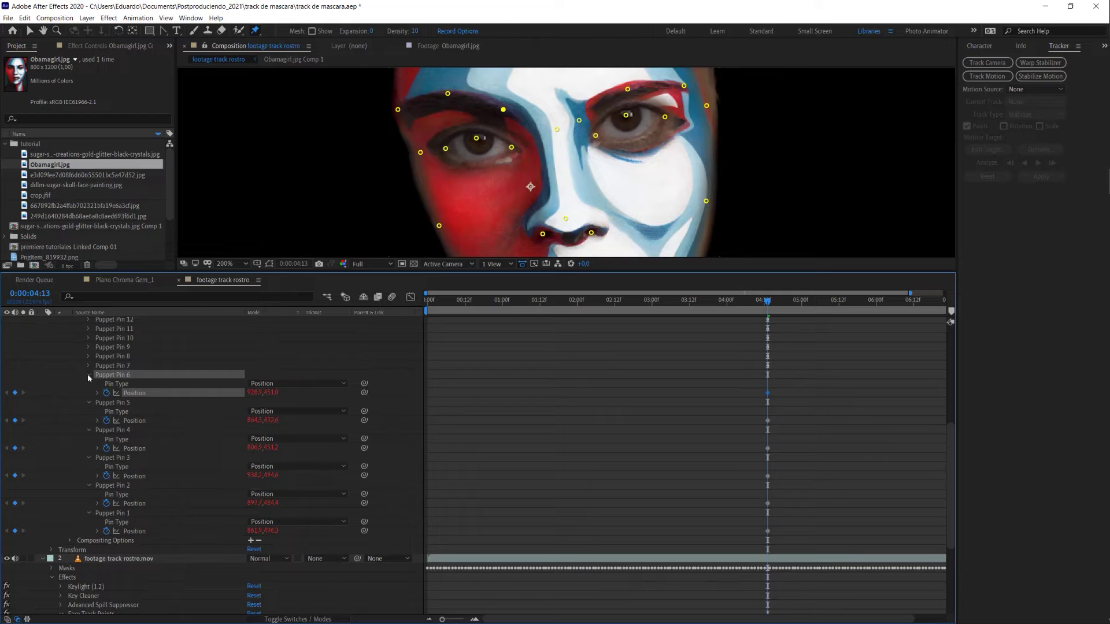
click(88, 374)
click(88, 383)
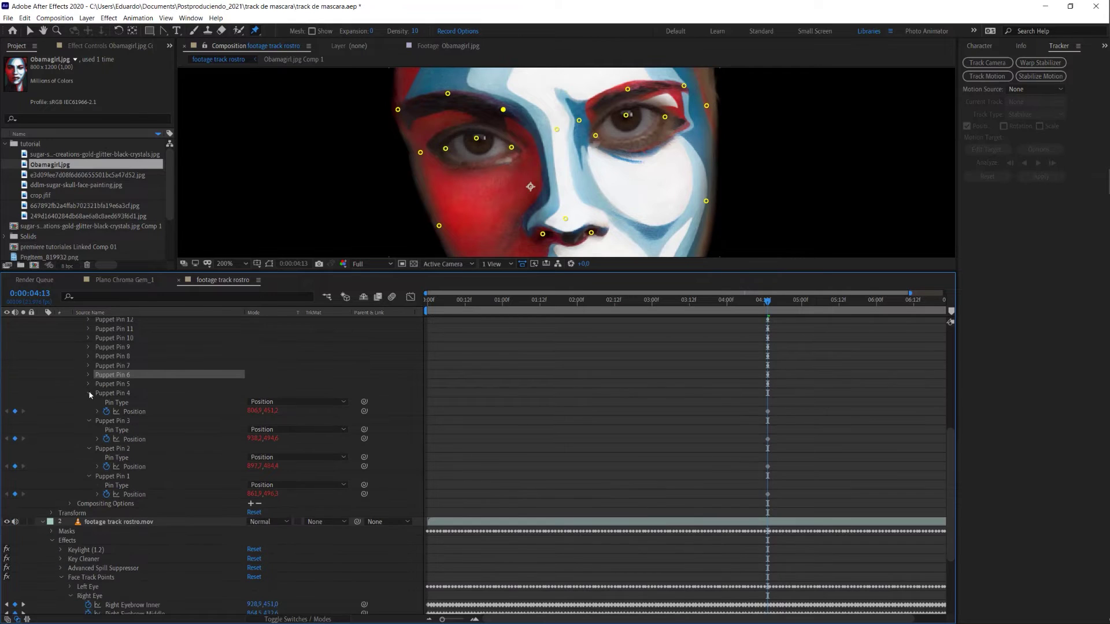
click(88, 393)
click(87, 402)
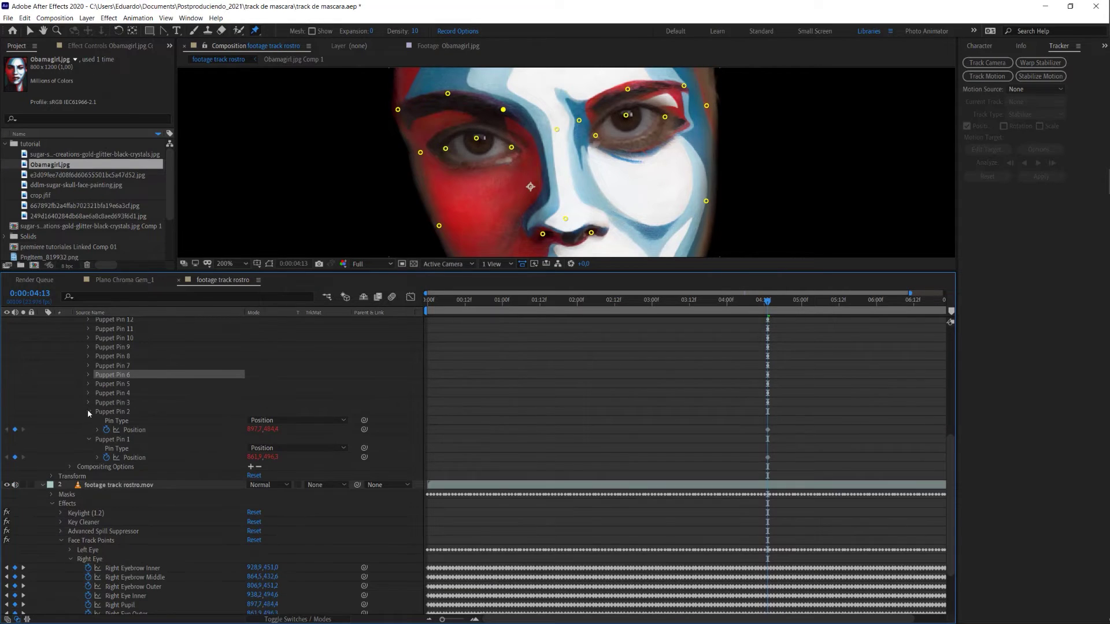
click(87, 411)
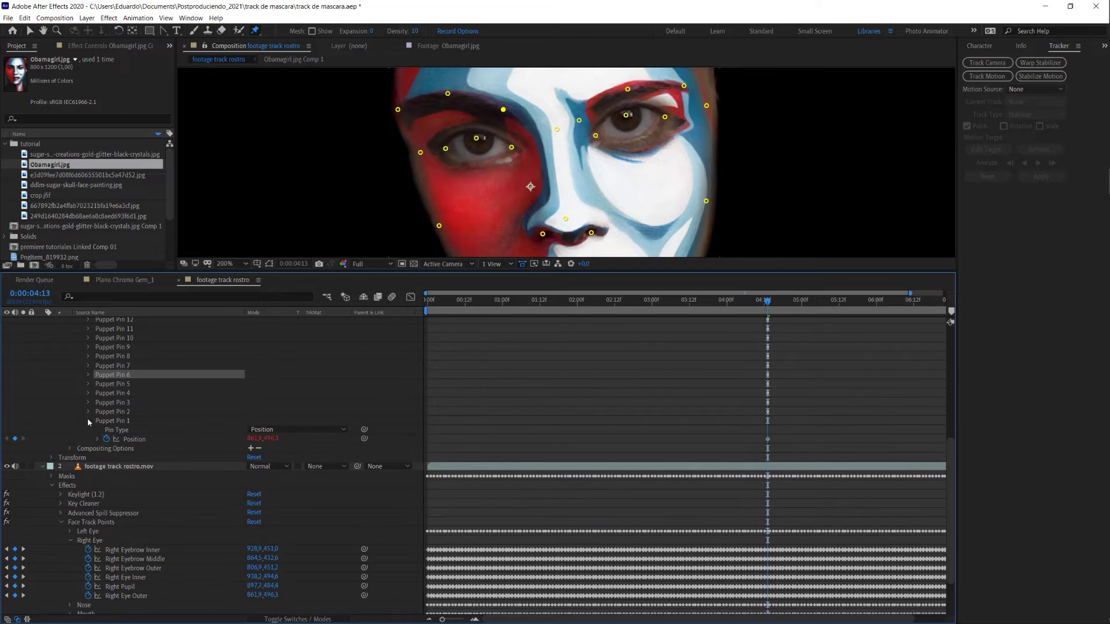
click(90, 421)
- Reveal Puppet Pin 7's Position and swap the Right Eye track points for Left Eye
click(88, 365)
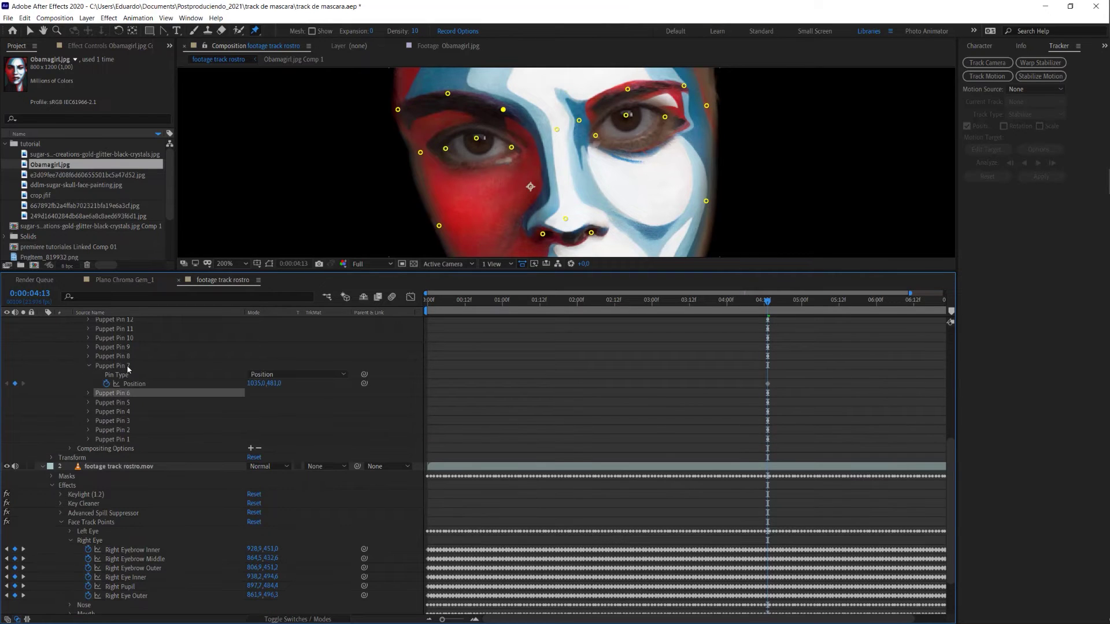
click(127, 365)
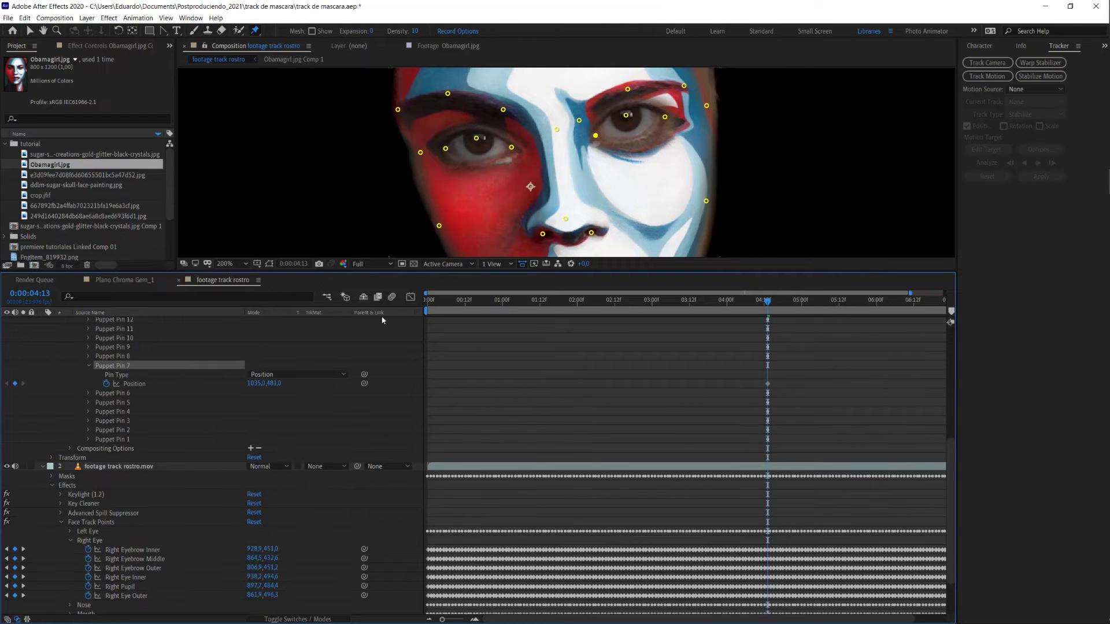
click(70, 540)
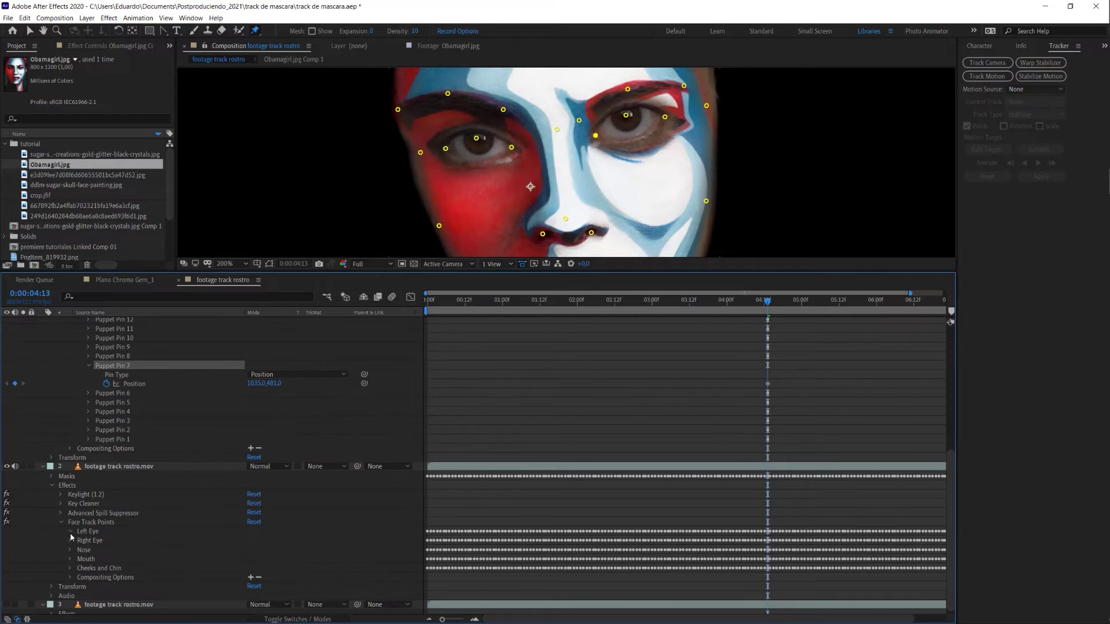
click(71, 532)
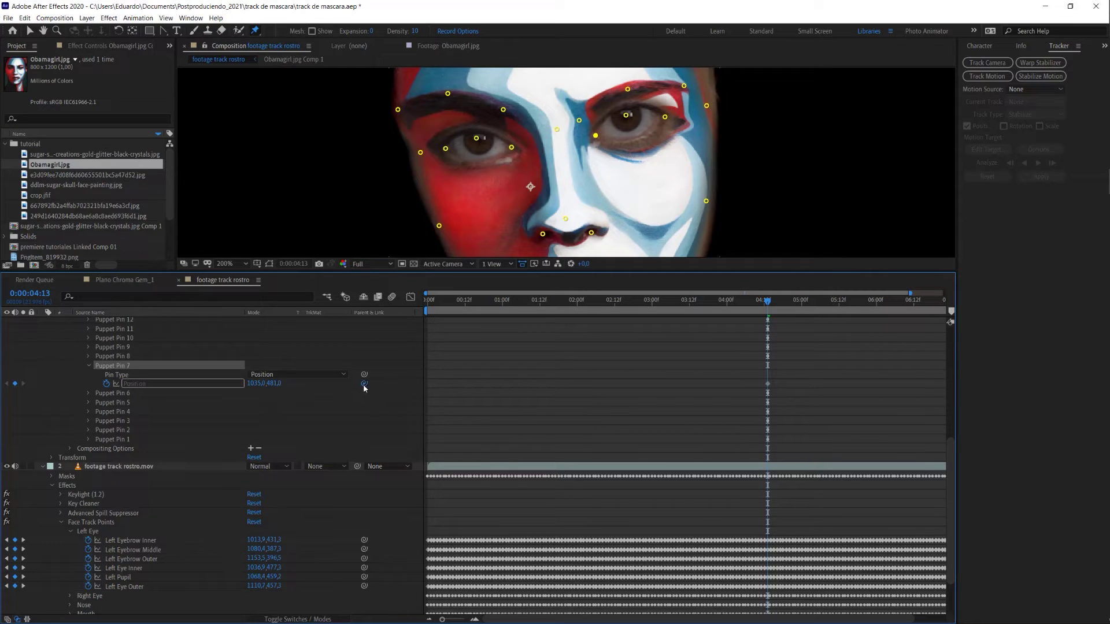
- Link Puppet Pin 7's Position to Left Eye Inner and Pin 8's to Left Pupil
drag(365, 384, 128, 574)
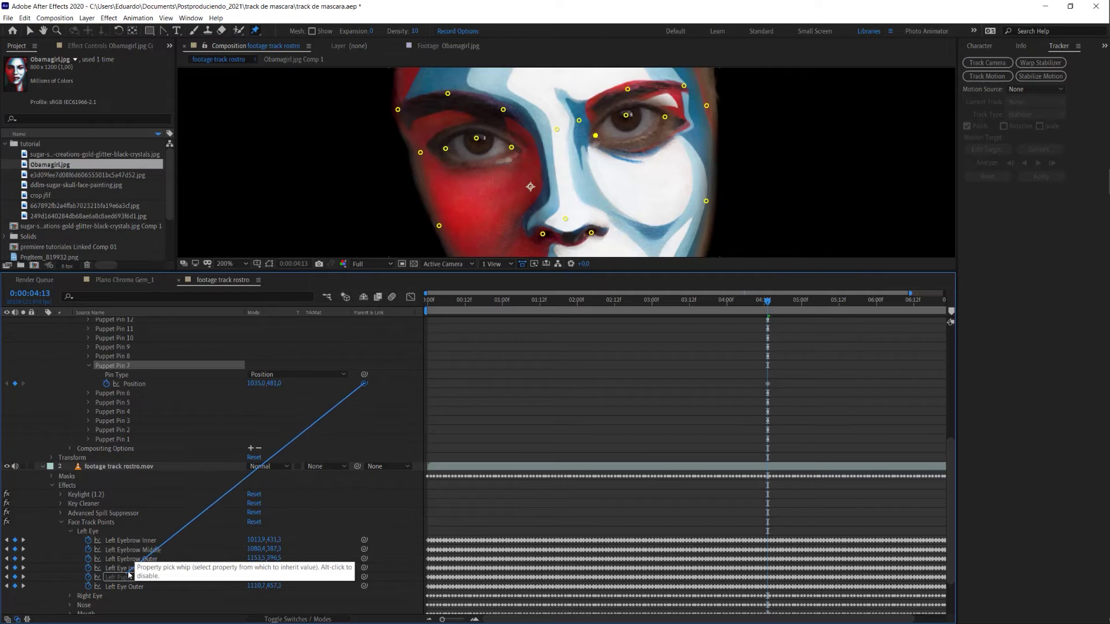
drag(129, 575, 126, 569)
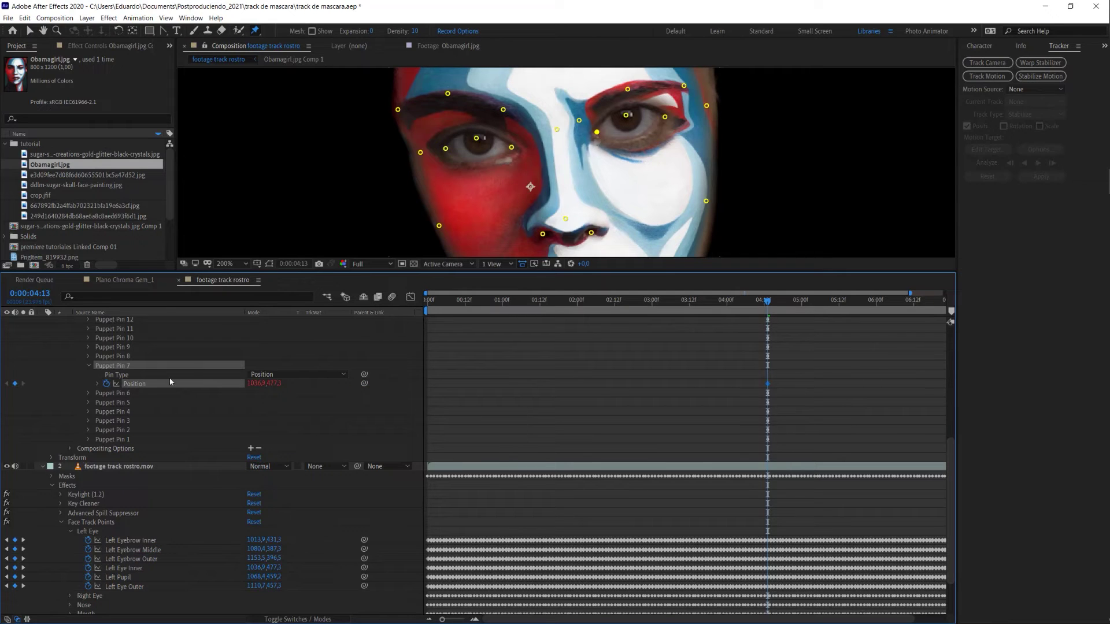
click(94, 358)
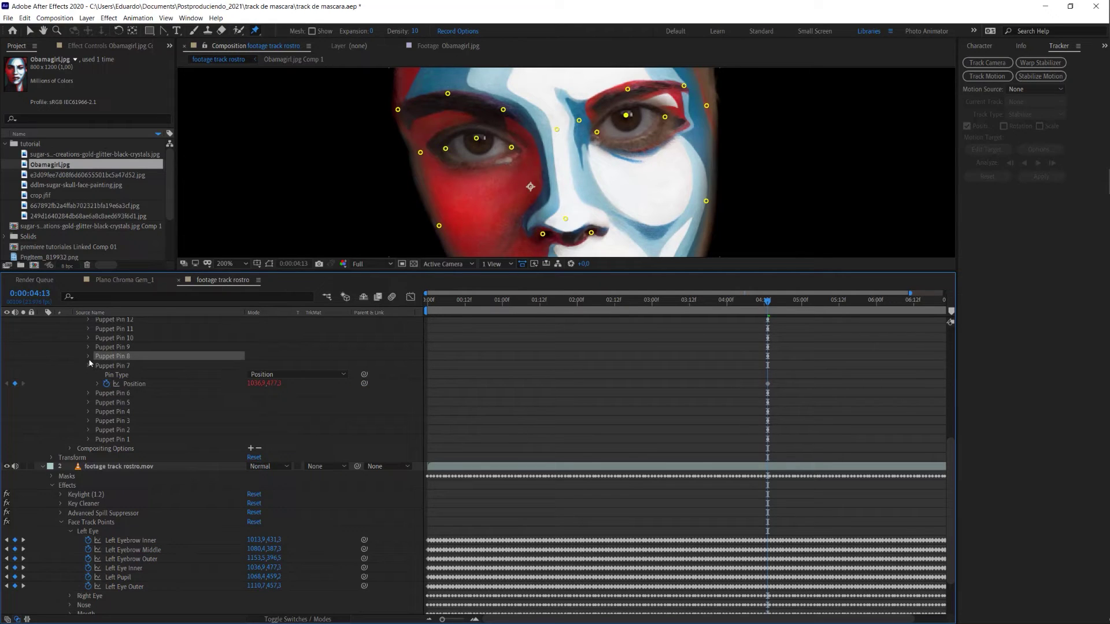
click(89, 362)
click(89, 356)
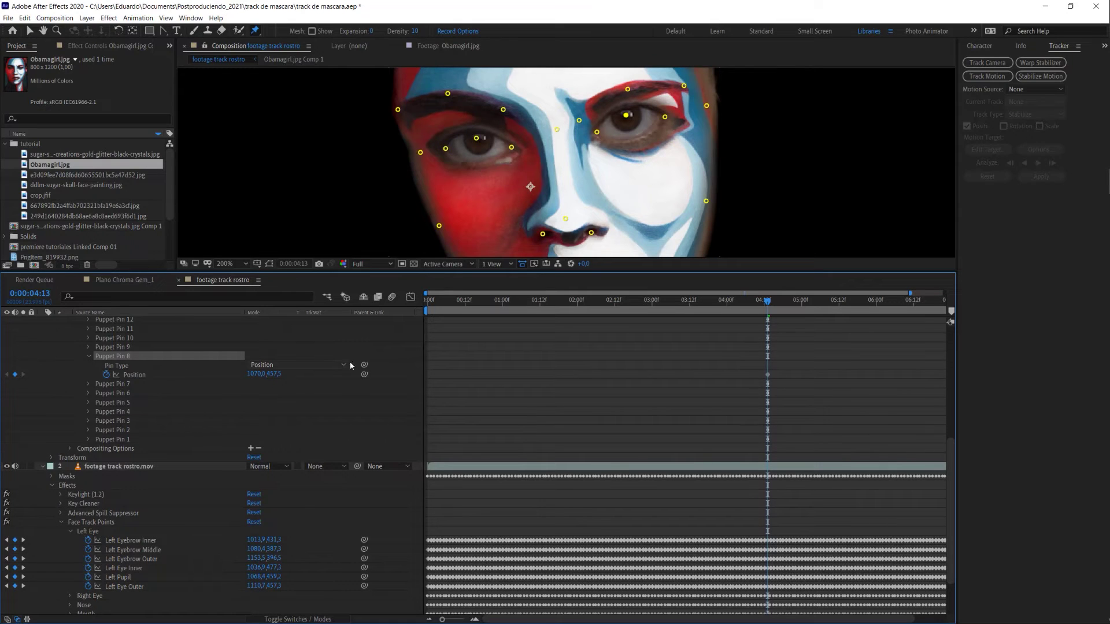
drag(364, 374, 131, 577)
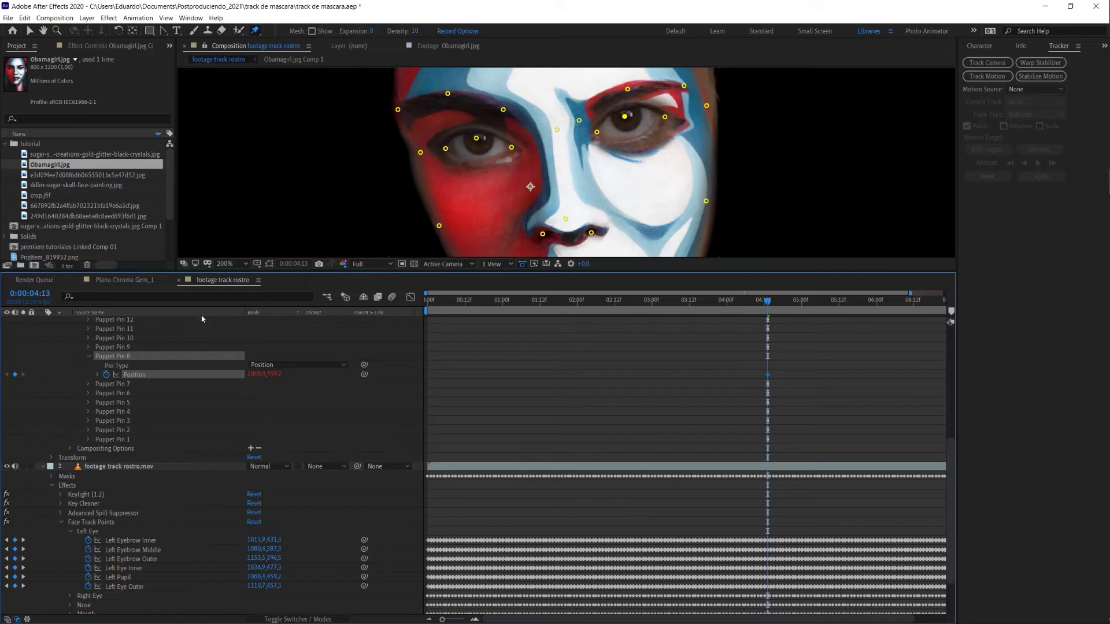
- Link Puppet Pin 9's Position to Left Eye Outer
click(89, 356)
click(89, 347)
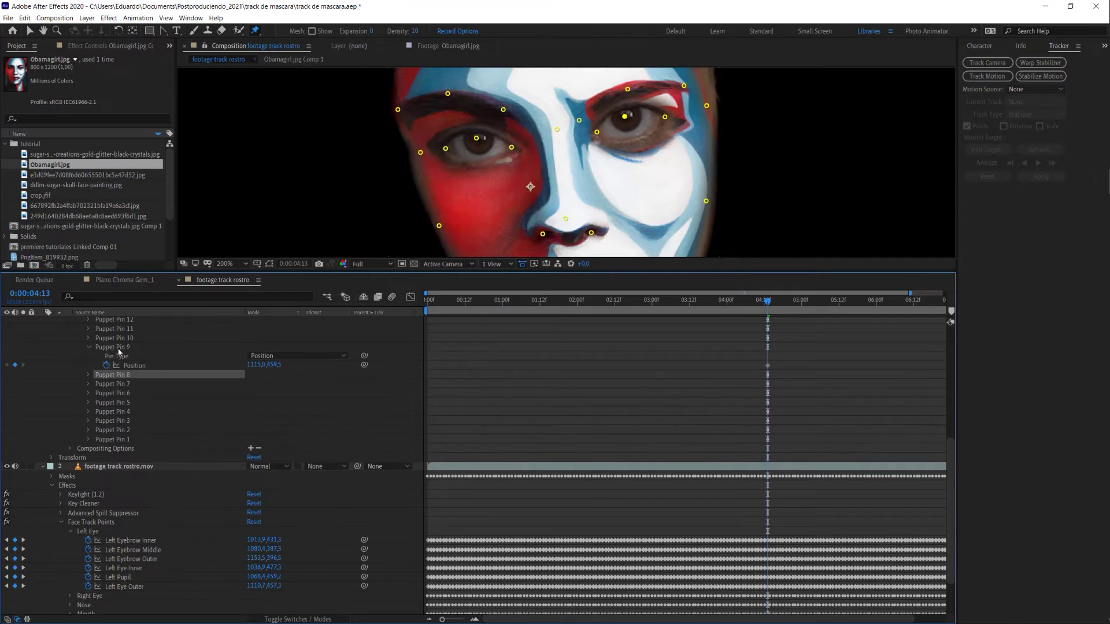
drag(363, 366, 167, 561)
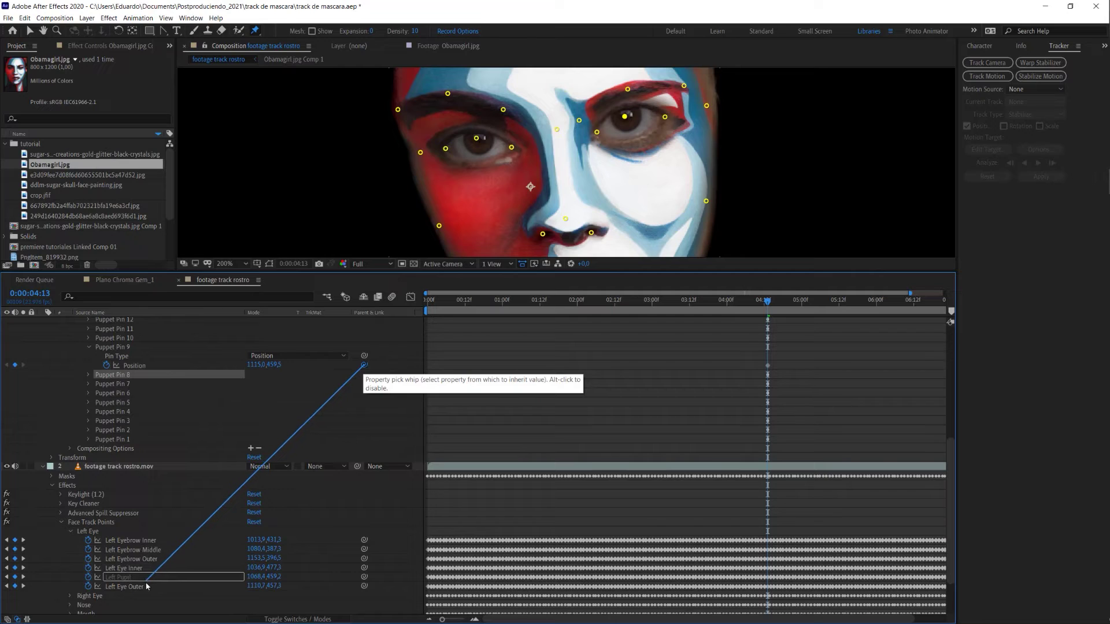
drag(167, 560, 146, 587)
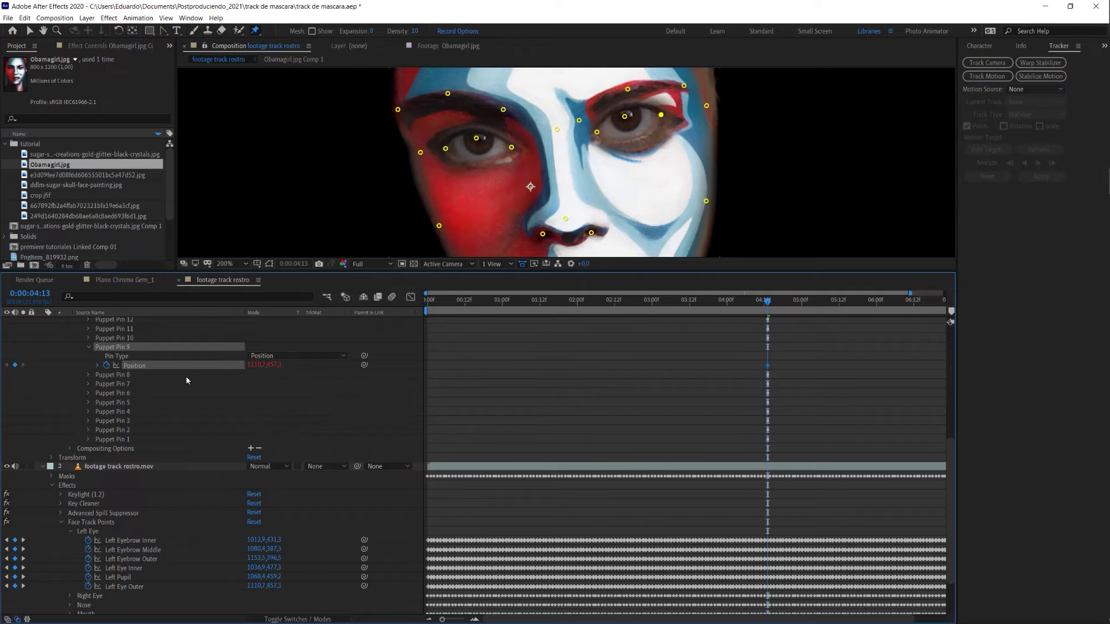
- Link Puppet Pin 10 to Left Eyebrow Inner and Pin 11 to Left Eyebrow Middle
click(89, 347)
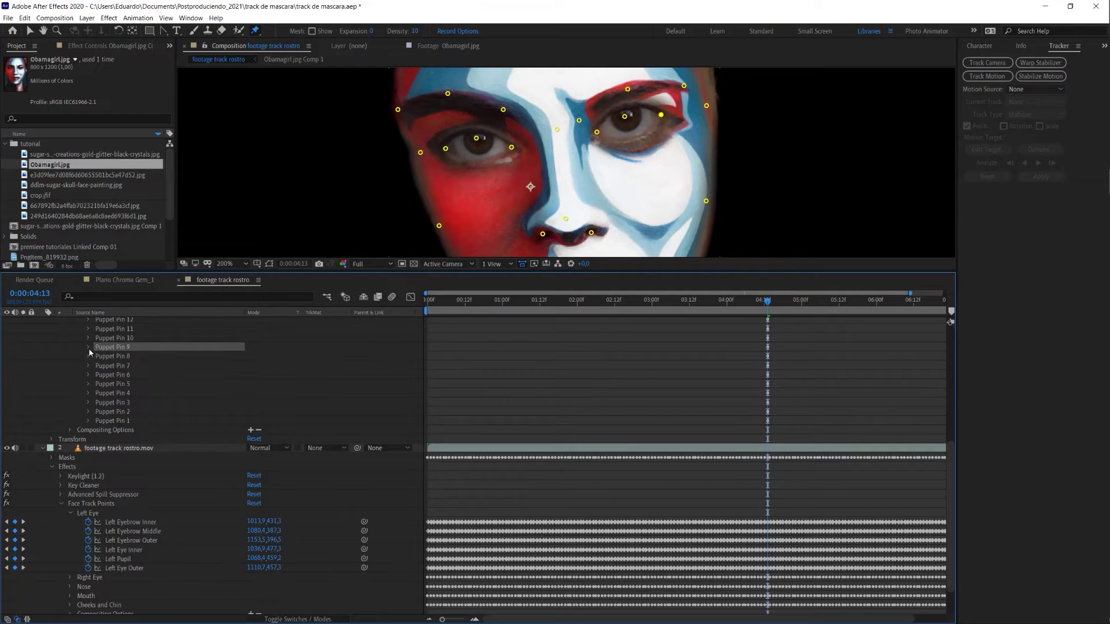
click(113, 339)
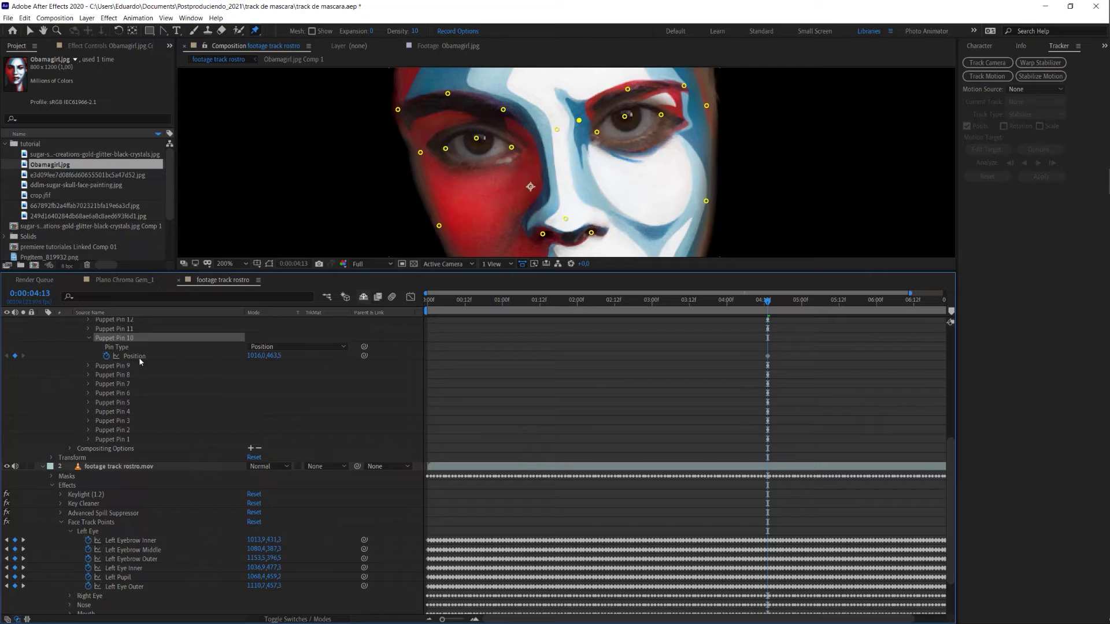
drag(364, 355, 150, 539)
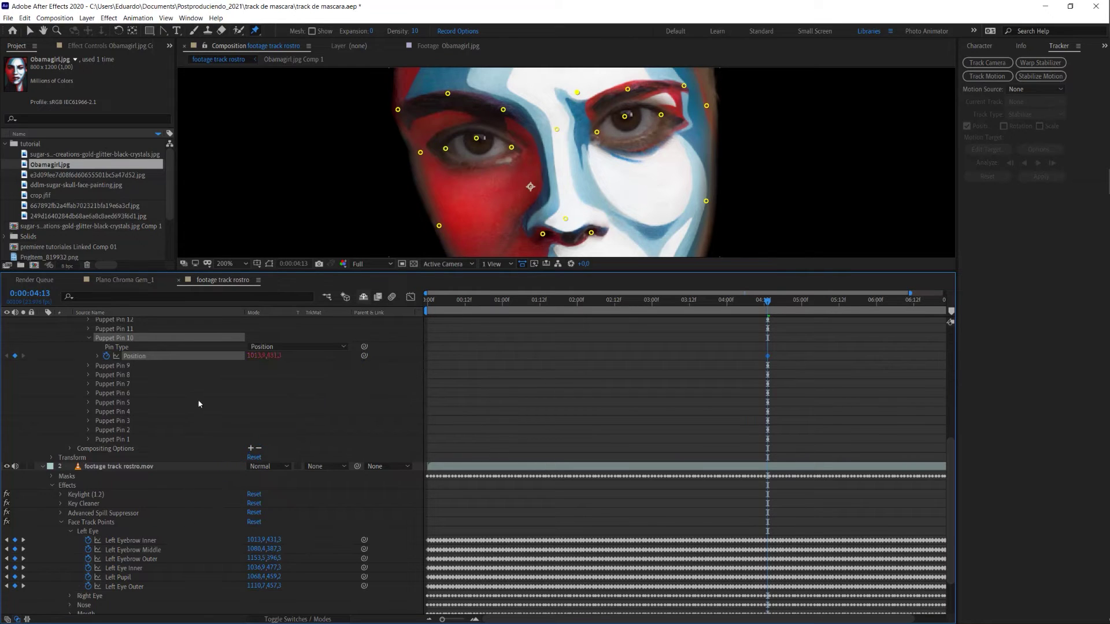
click(90, 339)
click(88, 329)
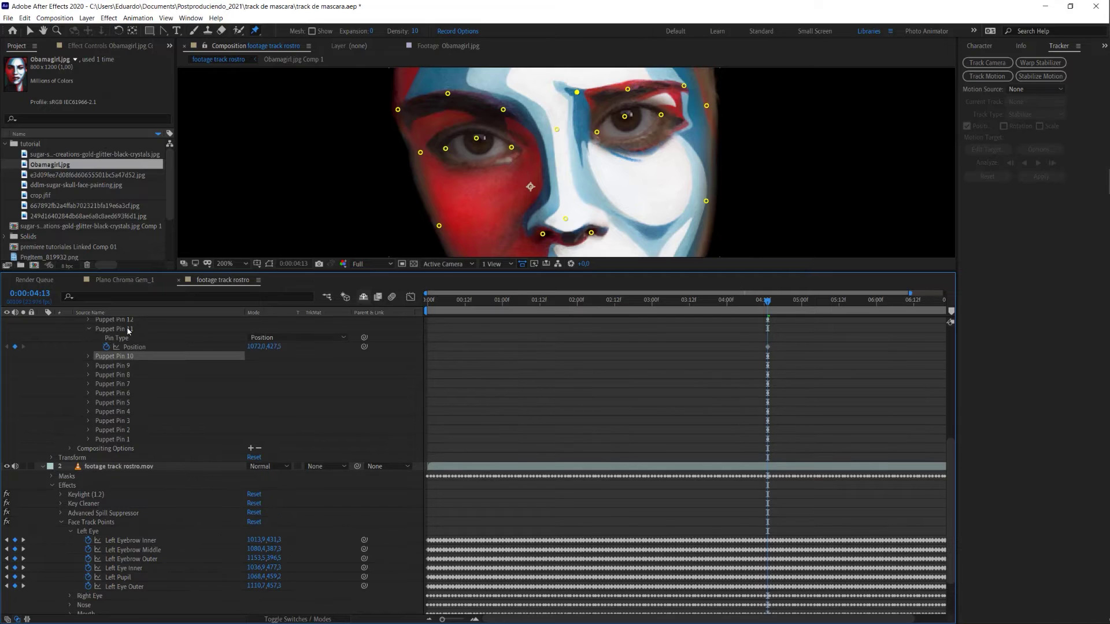
click(128, 329)
drag(364, 347, 164, 550)
- Link Puppet Pin 12's Position to Left Eyebrow Outer and collapse pins 11 and 12
scroll(138, 370, up, 1)
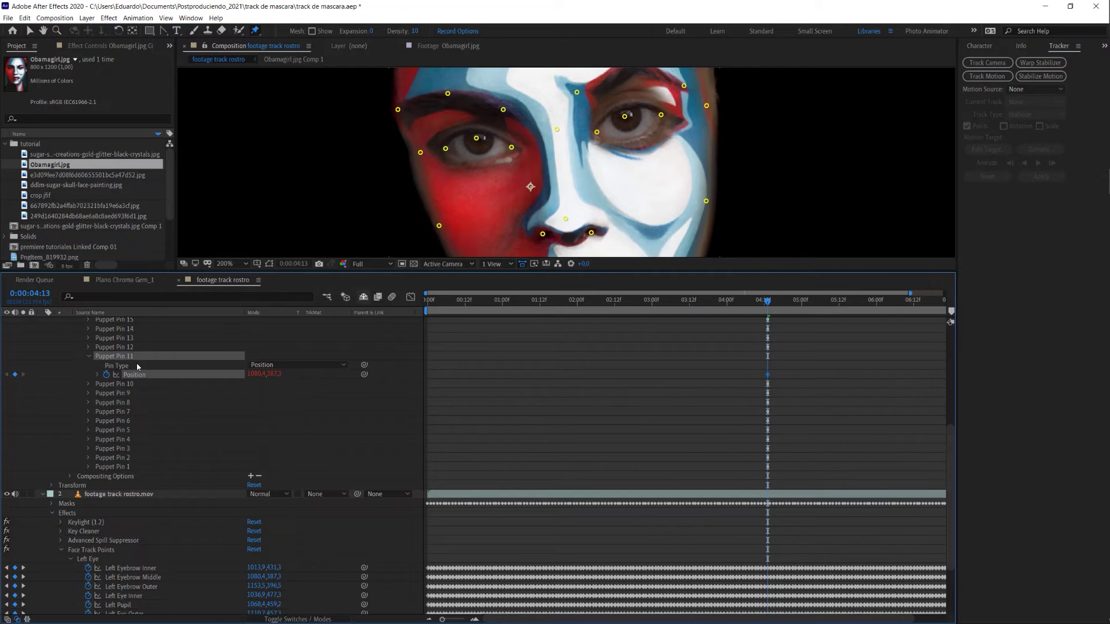
click(89, 347)
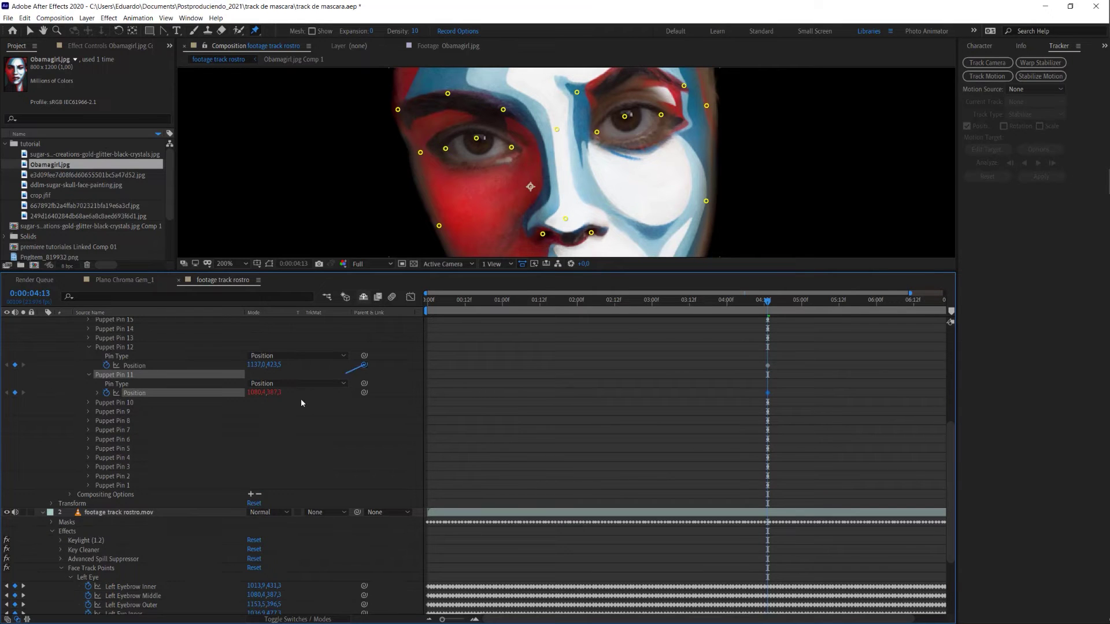
mouse_move(364, 364)
mouse_down()
mouse_move(160, 608)
mouse_move(147, 601)
mouse_up()
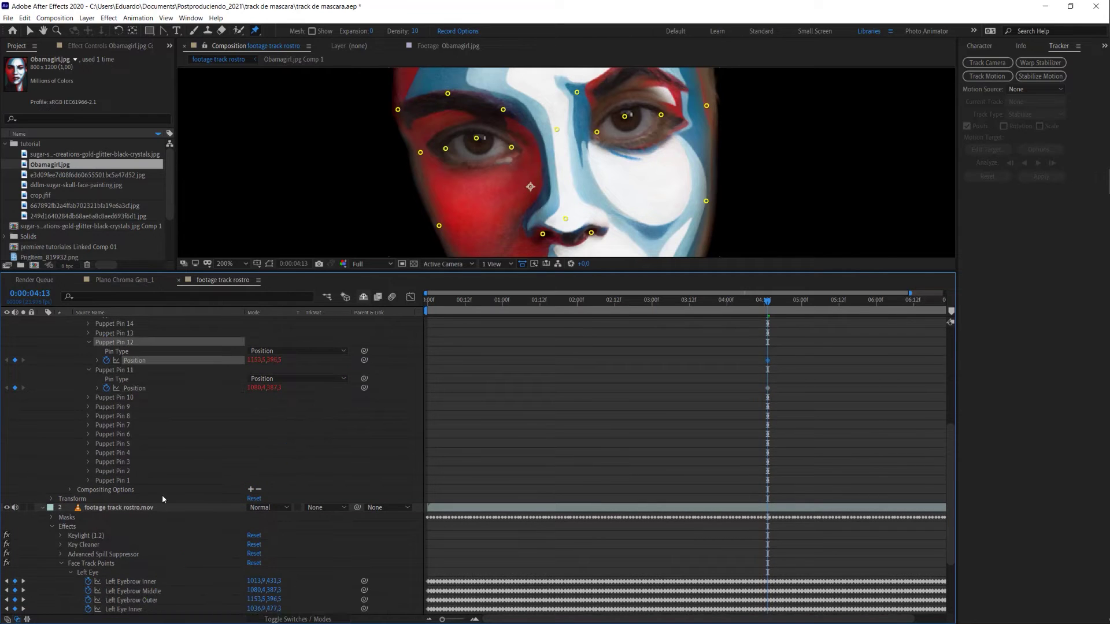
scroll(229, 451, up, 1)
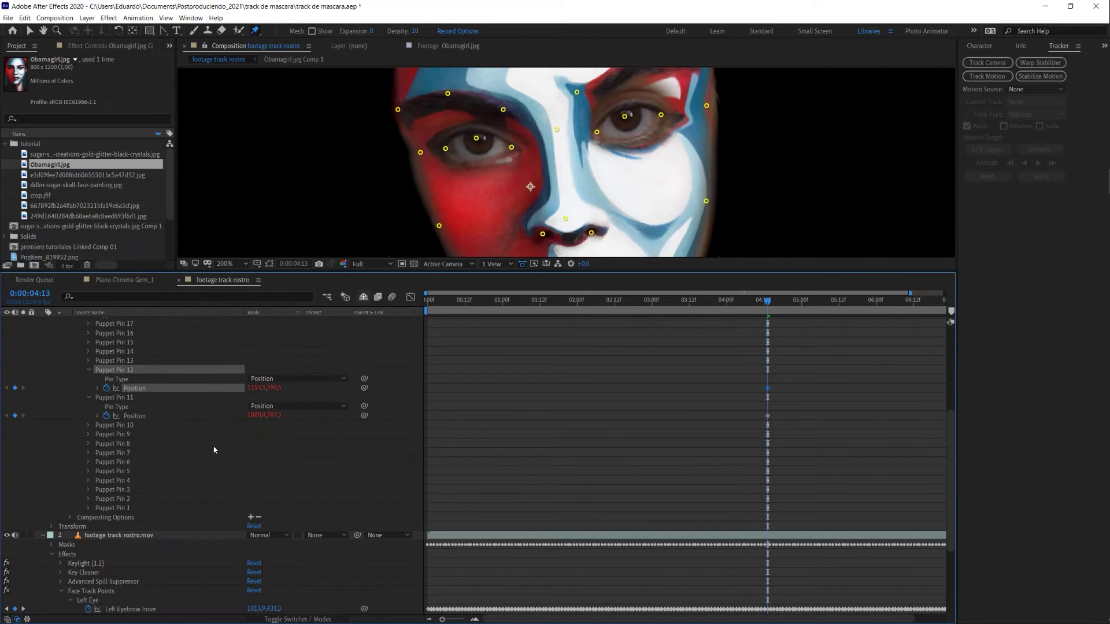
click(89, 371)
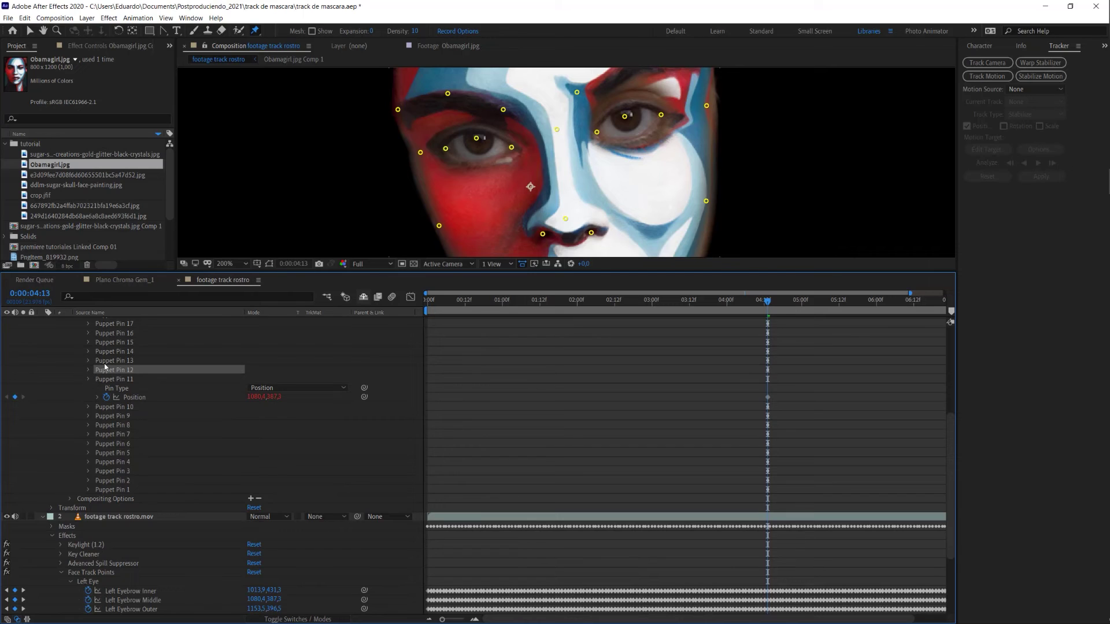
click(90, 360)
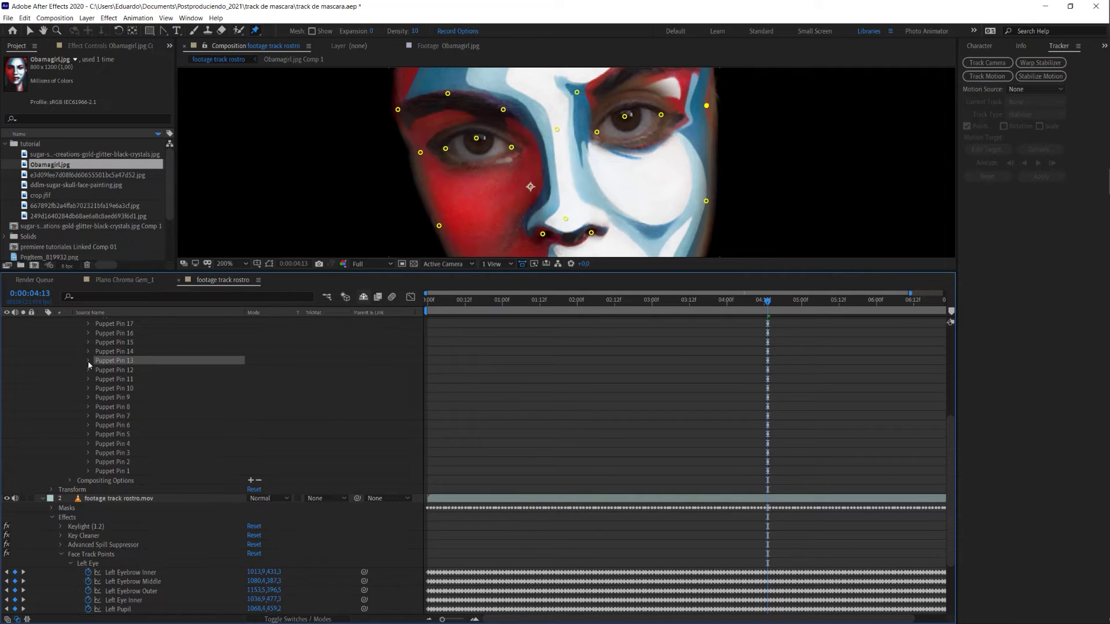
click(88, 360)
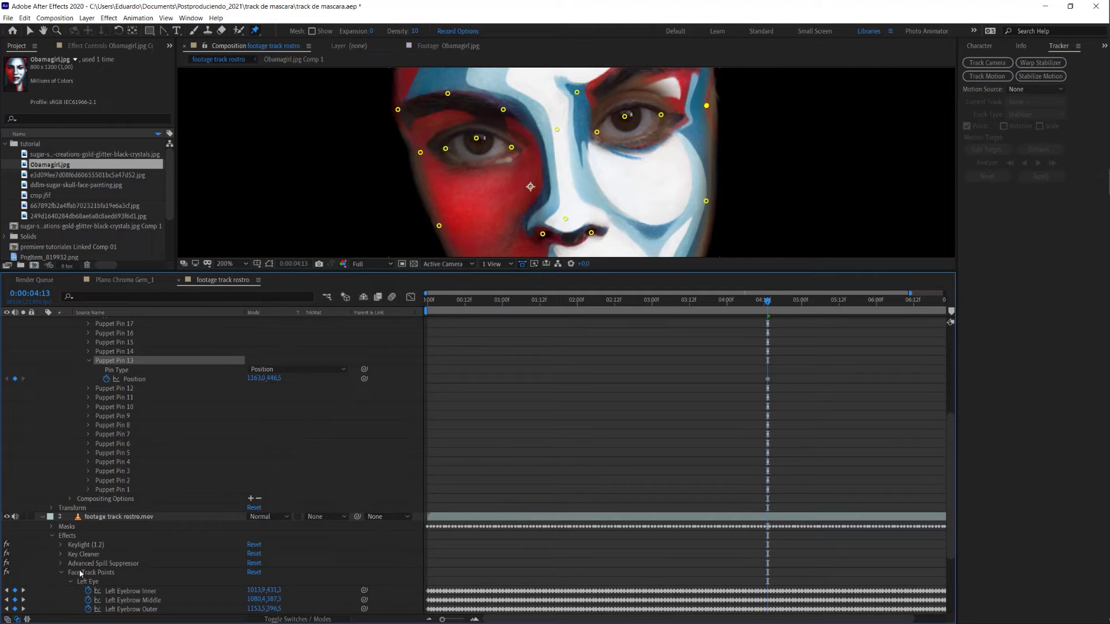
- Open the Cheeks and Chin track points and locate Left and Right Cheek Top
click(61, 573)
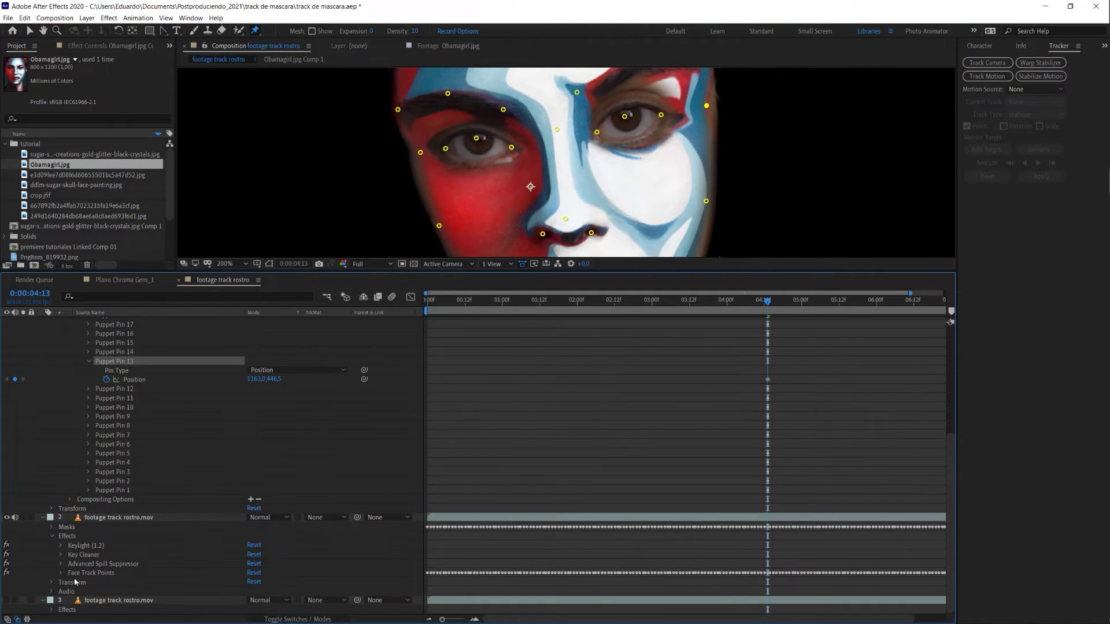
click(61, 572)
scroll(116, 537, down, 3)
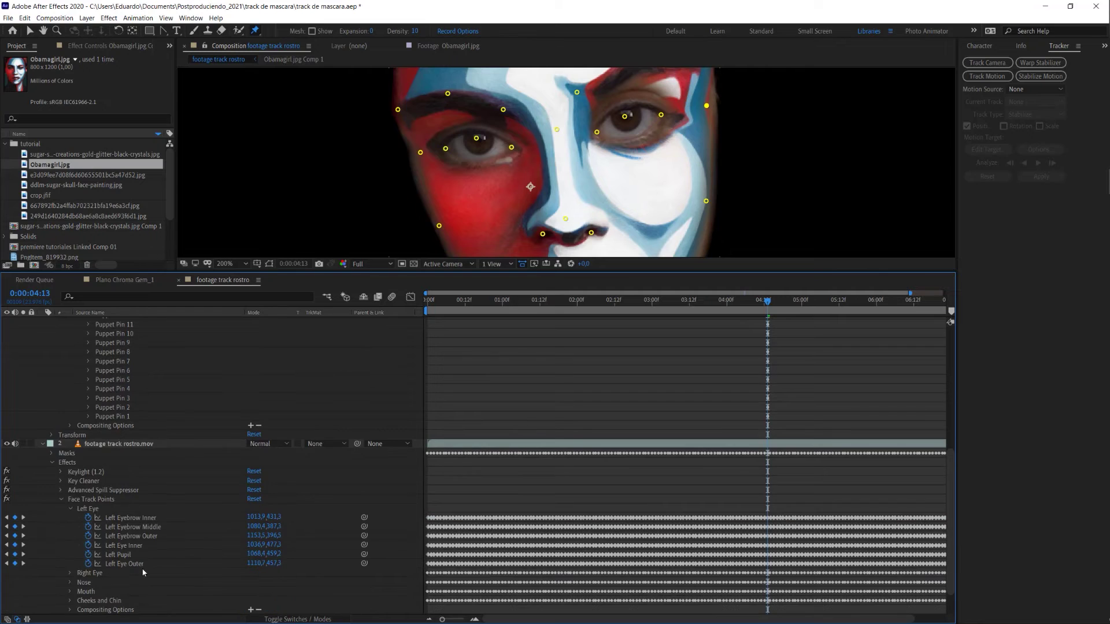
scroll(111, 522, down, 1)
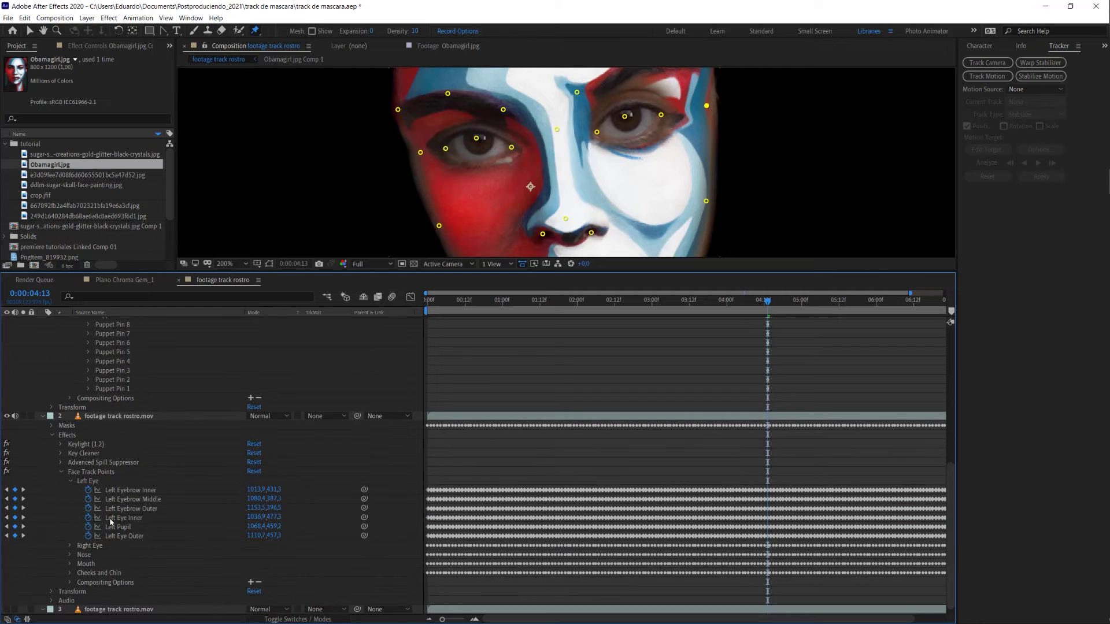
click(70, 481)
scroll(94, 493, up, 2)
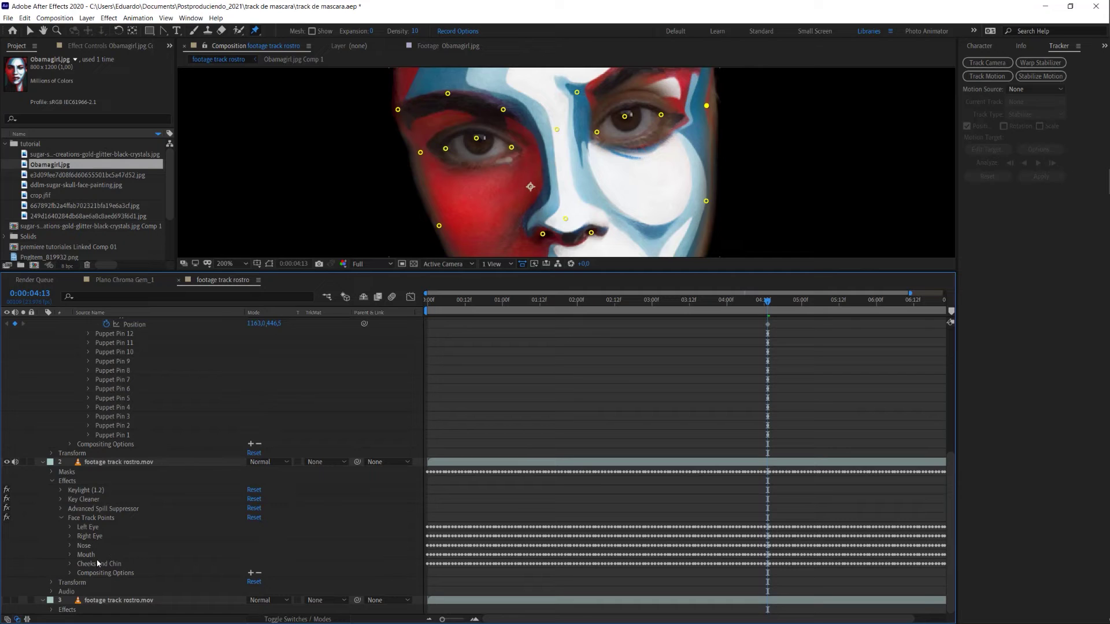
click(71, 565)
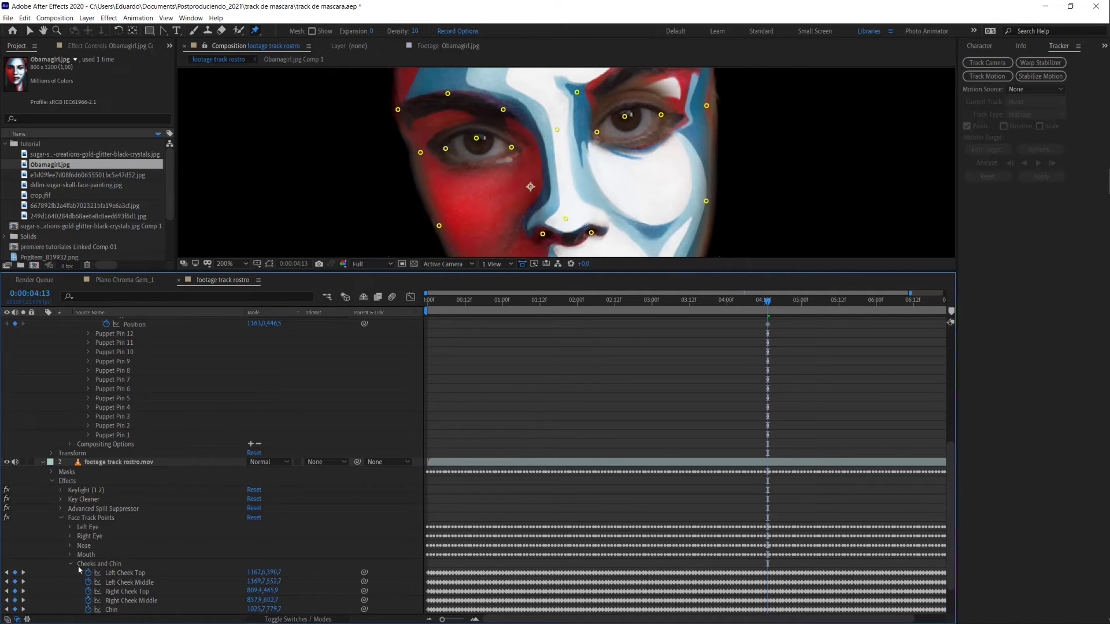
scroll(171, 531, down, 1)
click(130, 547)
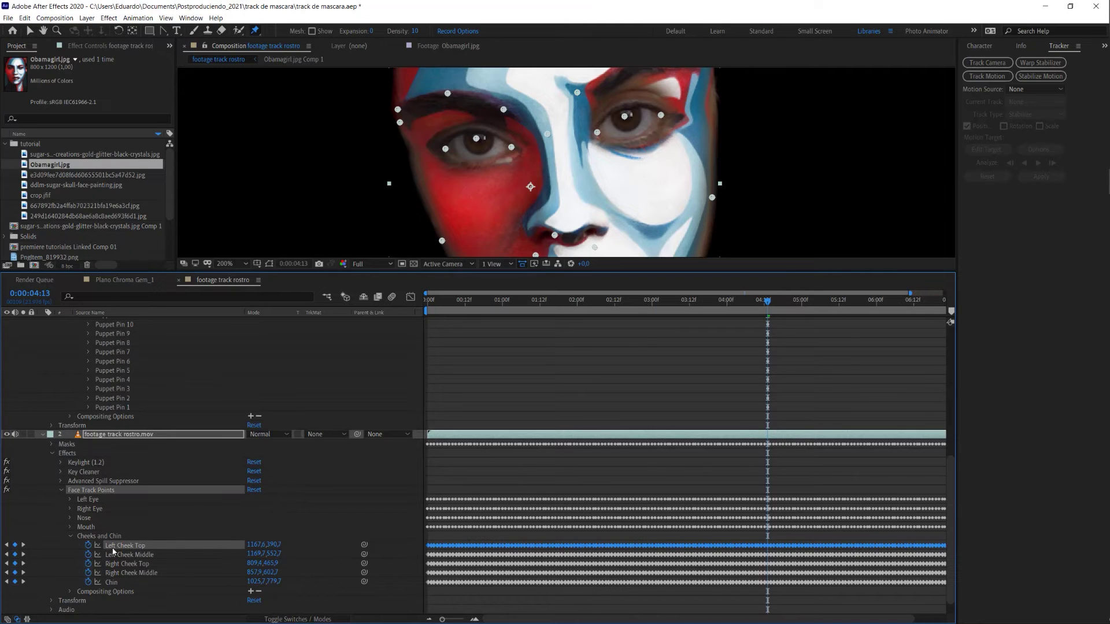
click(143, 564)
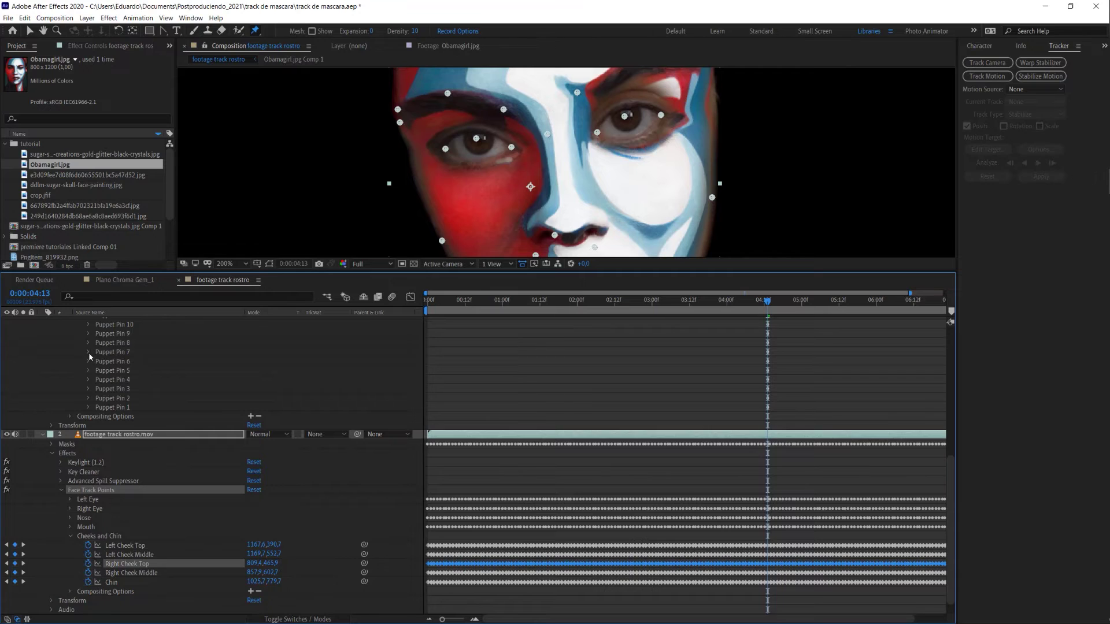
- Pick-whip Puppet Pin 13's Position to the Left Cheek Top track point
scroll(89, 356, up, 1)
scroll(129, 362, up, 1)
click(118, 334)
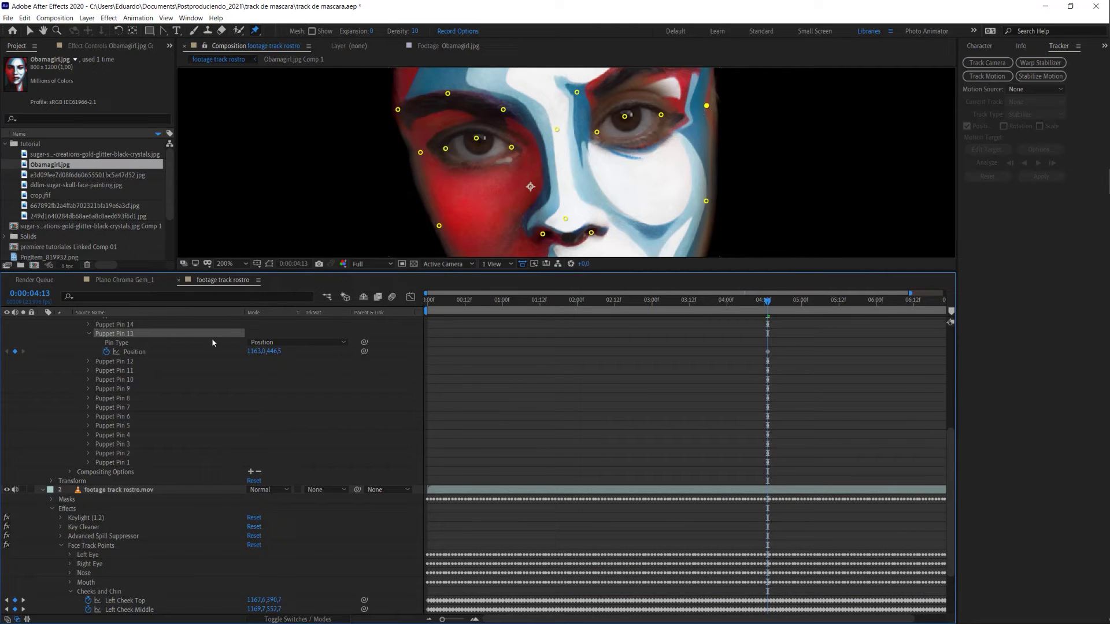
drag(364, 351, 141, 619)
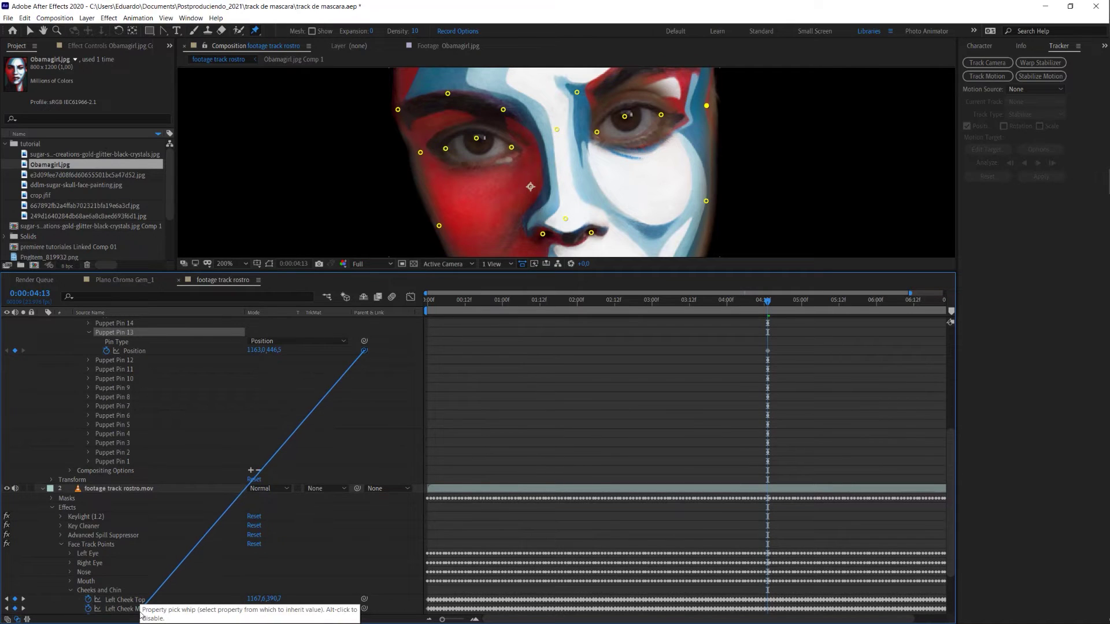
mouse_move(140, 615)
mouse_down()
mouse_move(134, 607)
mouse_move(155, 568)
mouse_up()
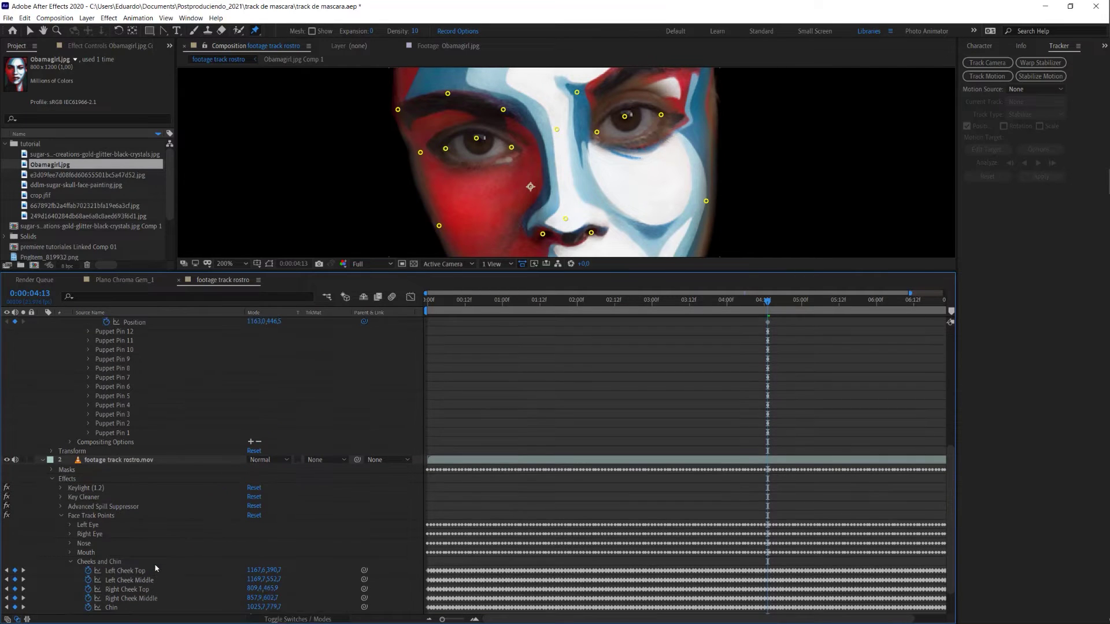
- Zoom the viewer to 100% and link Puppet Pin 14's Position to Left Cheek Middle
key(comma)
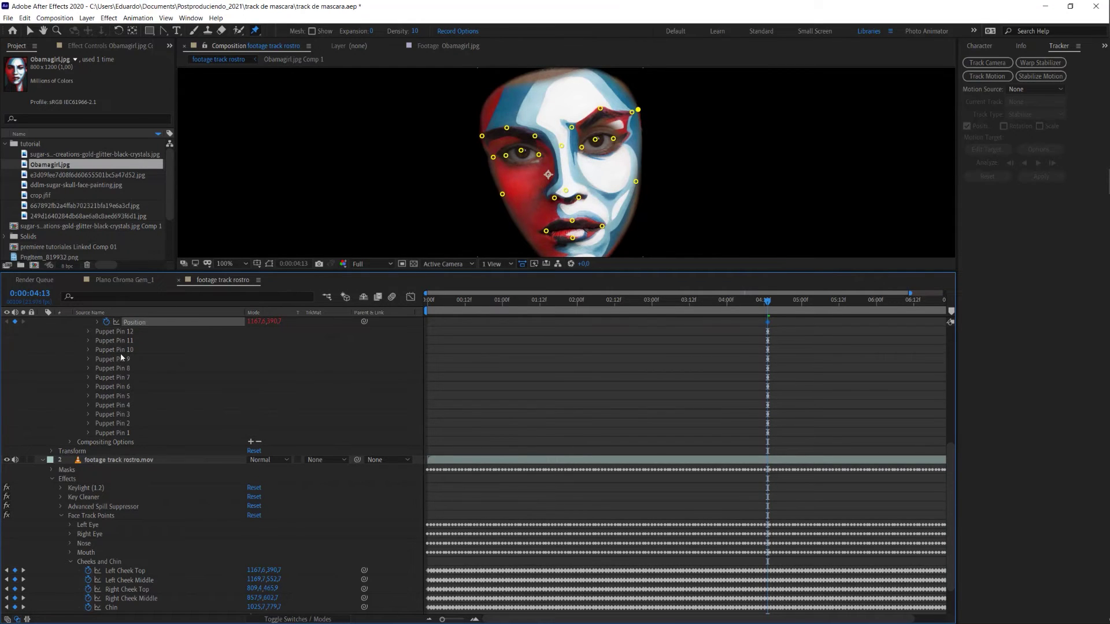
scroll(120, 355, up, 2)
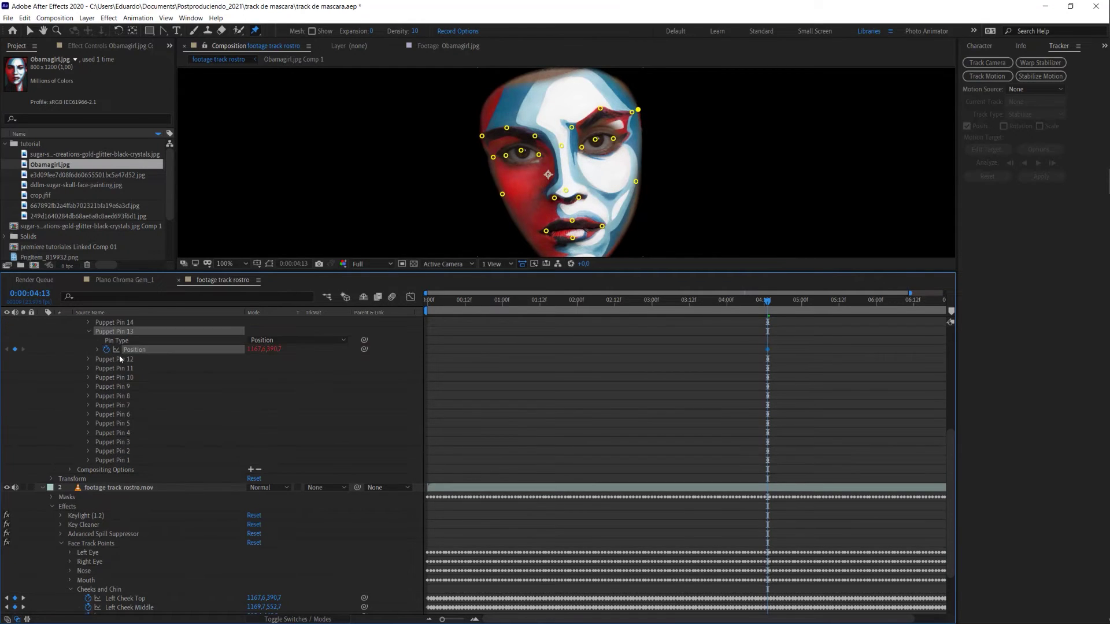
click(88, 331)
click(88, 322)
click(114, 322)
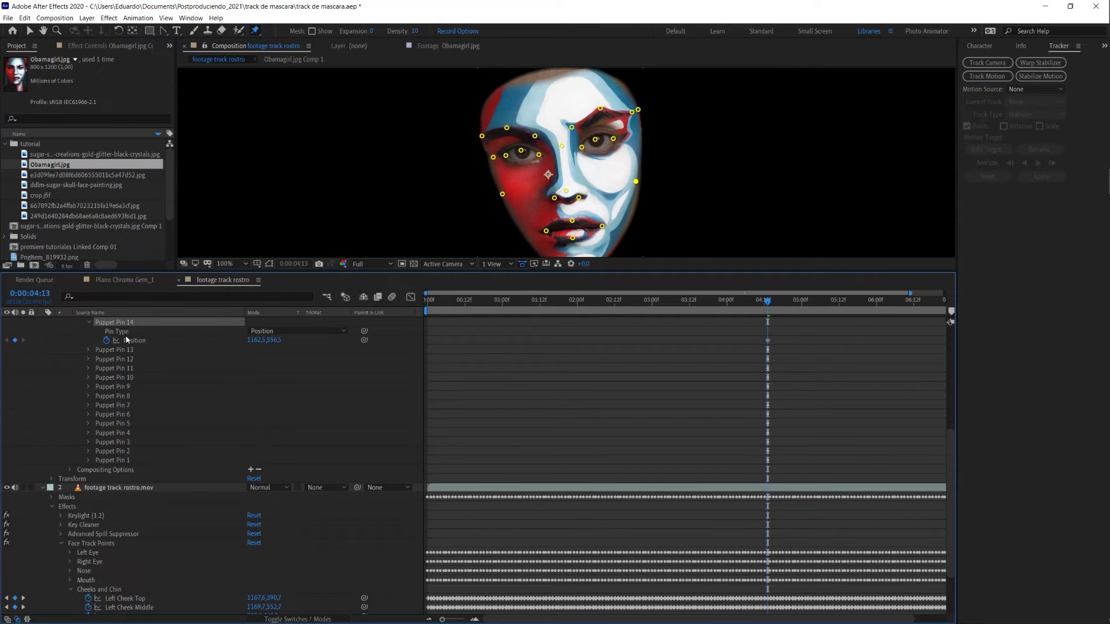
click(138, 334)
mouse_move(364, 339)
mouse_down()
mouse_move(165, 565)
mouse_move(156, 596)
mouse_up()
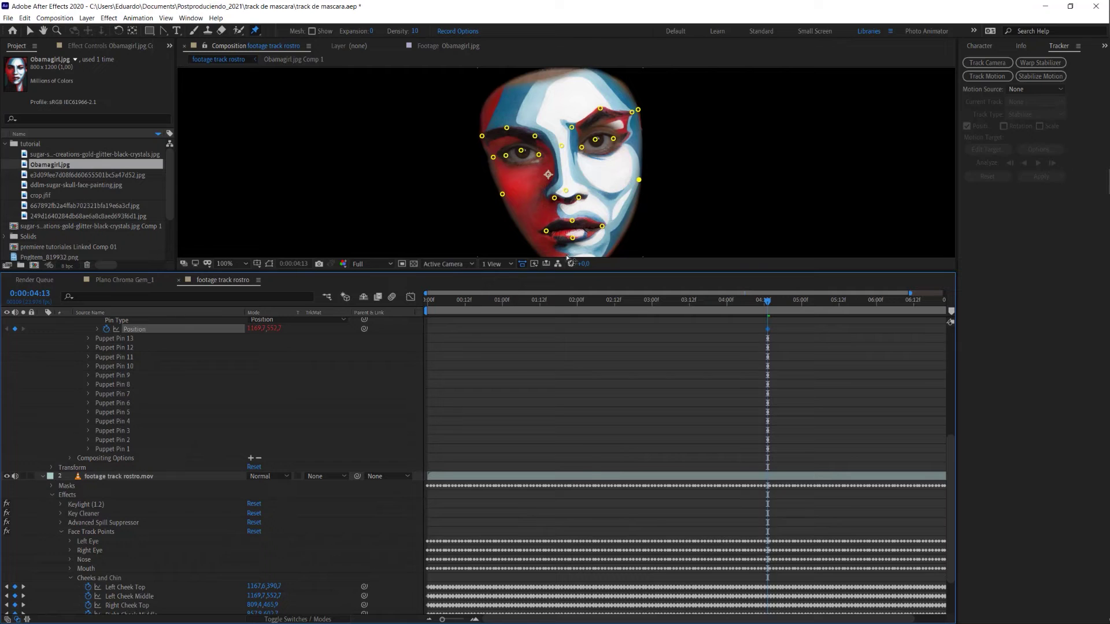
- Link Puppet Pin 15's Position to the Right Cheek Top track point
scroll(113, 358, up, 1)
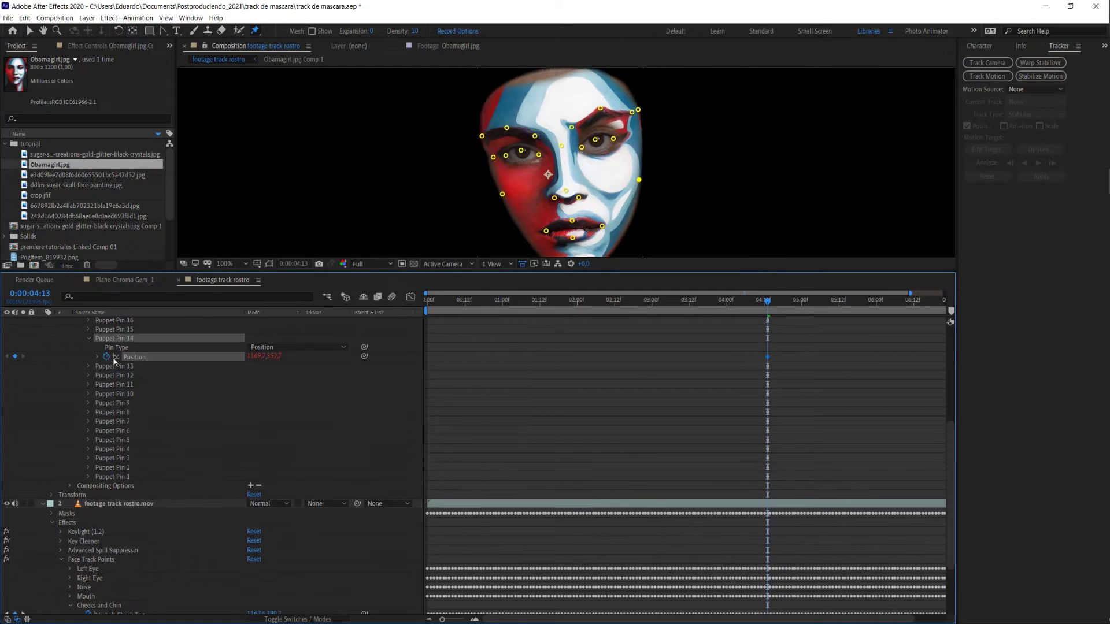
click(88, 338)
click(88, 329)
click(113, 329)
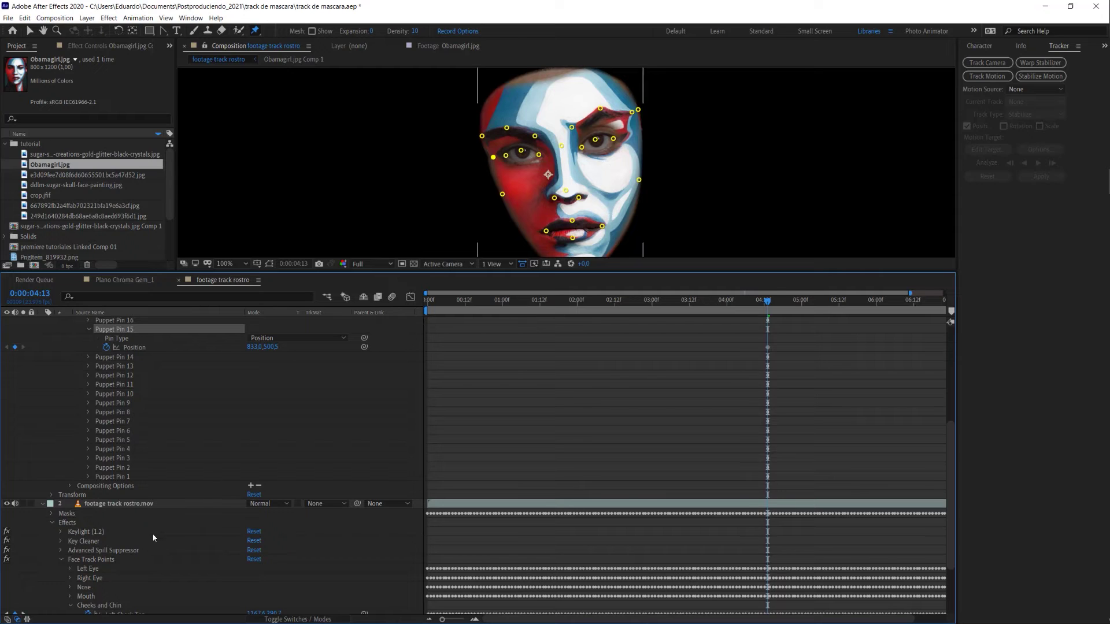
scroll(151, 550, down, 2)
scroll(174, 384, up, 2)
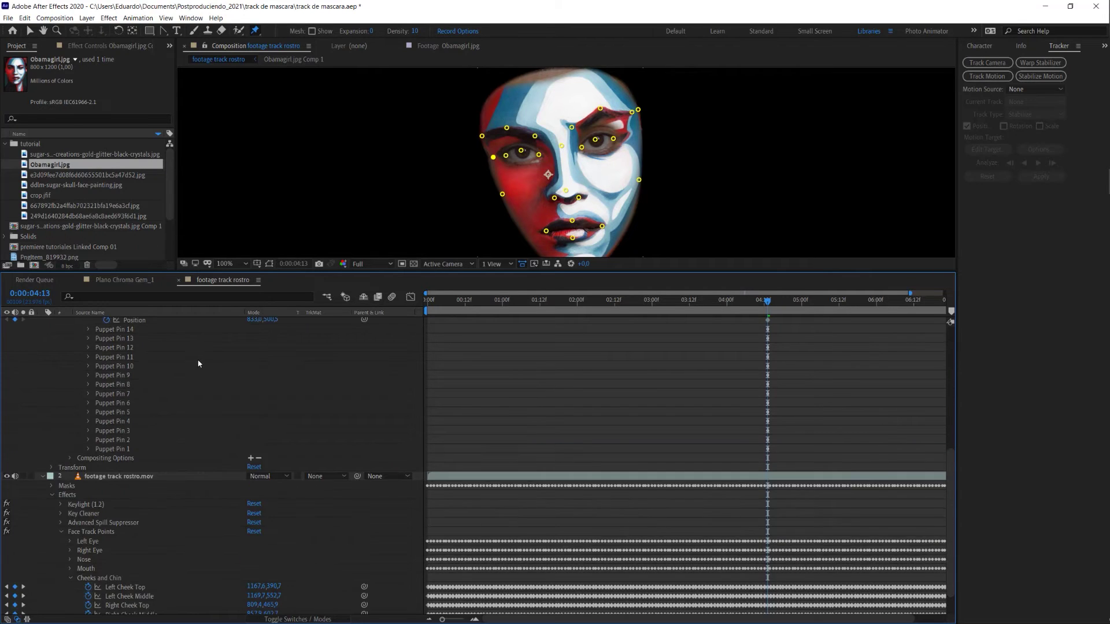
mouse_move(364, 347)
mouse_down()
mouse_move(135, 615)
mouse_move(183, 547)
mouse_move(148, 578)
mouse_up()
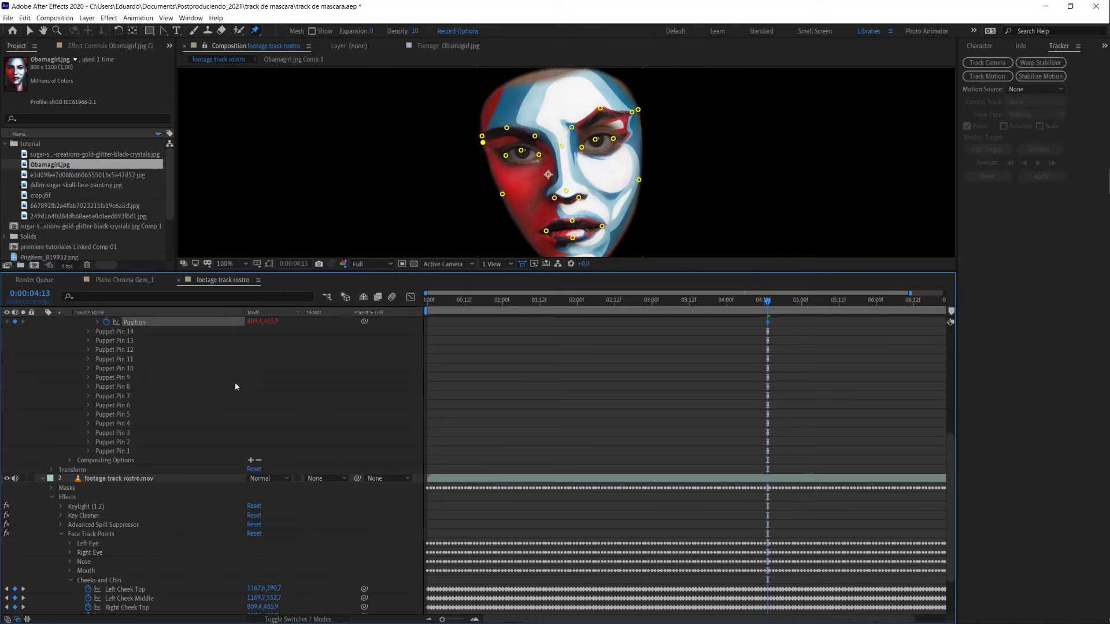
- Link Puppet Pin 16's Position to the Right Cheek Middle track point
scroll(128, 363, up, 1)
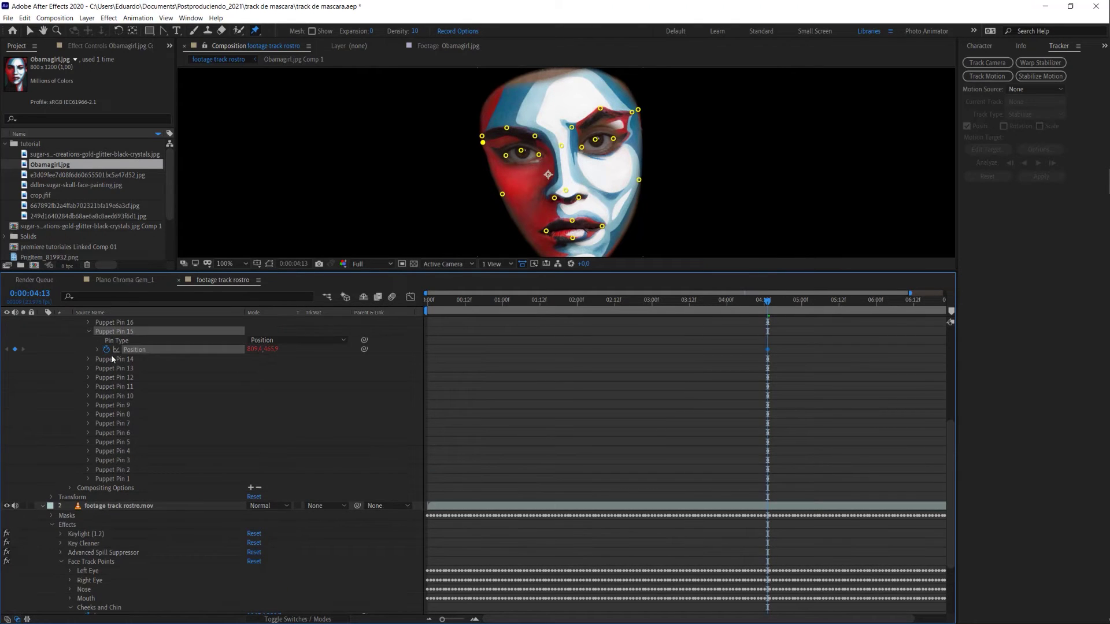
click(89, 323)
click(130, 322)
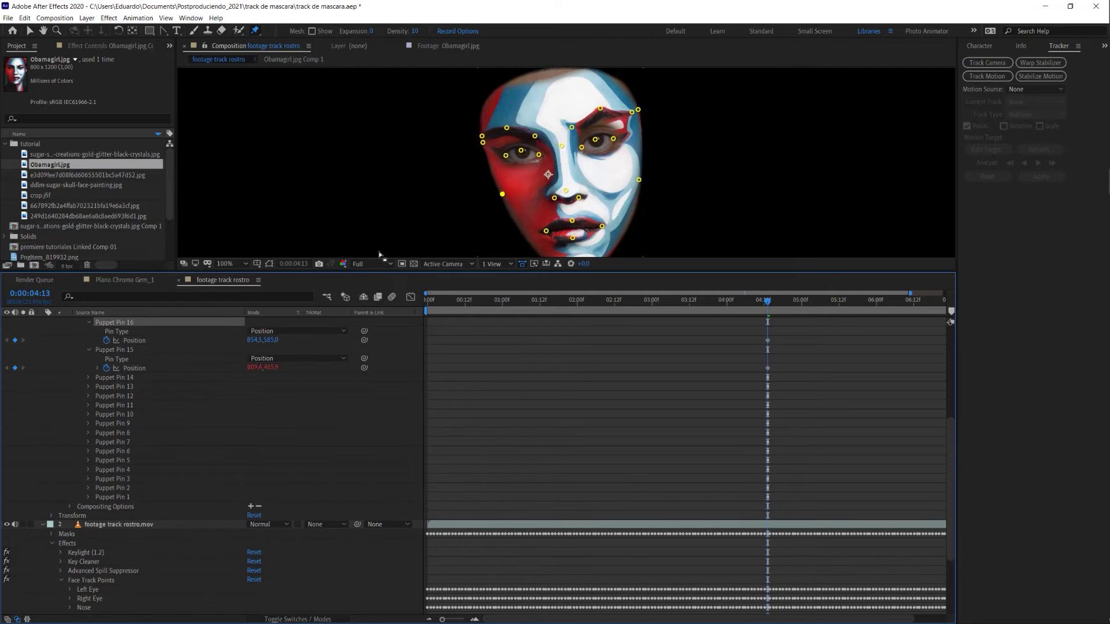
drag(365, 340, 148, 583)
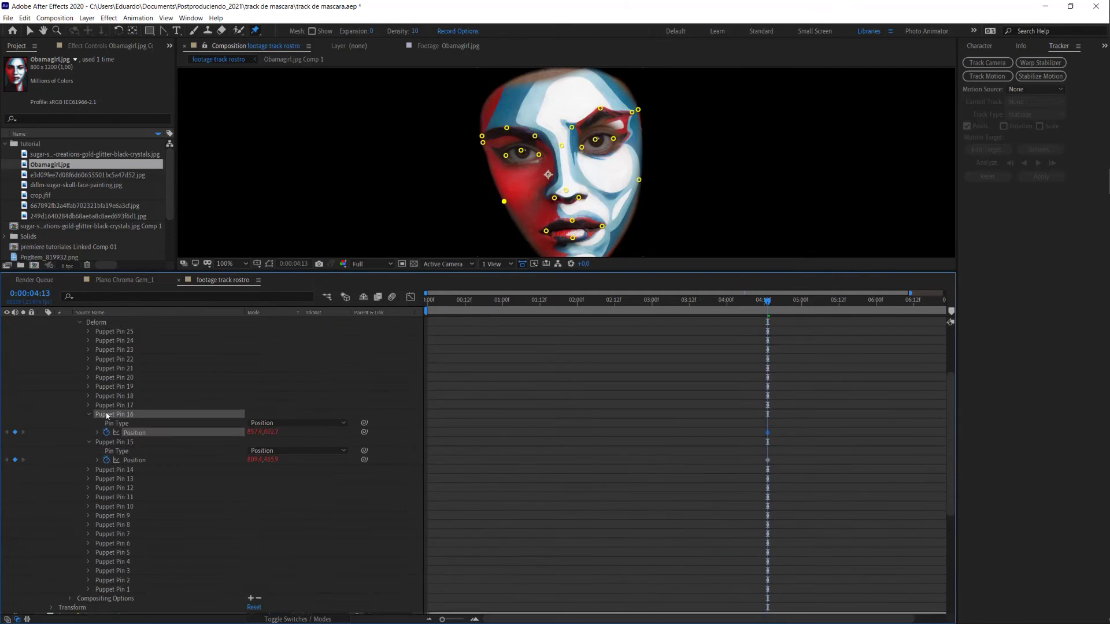
click(553, 136)
drag(553, 142, 541, 113)
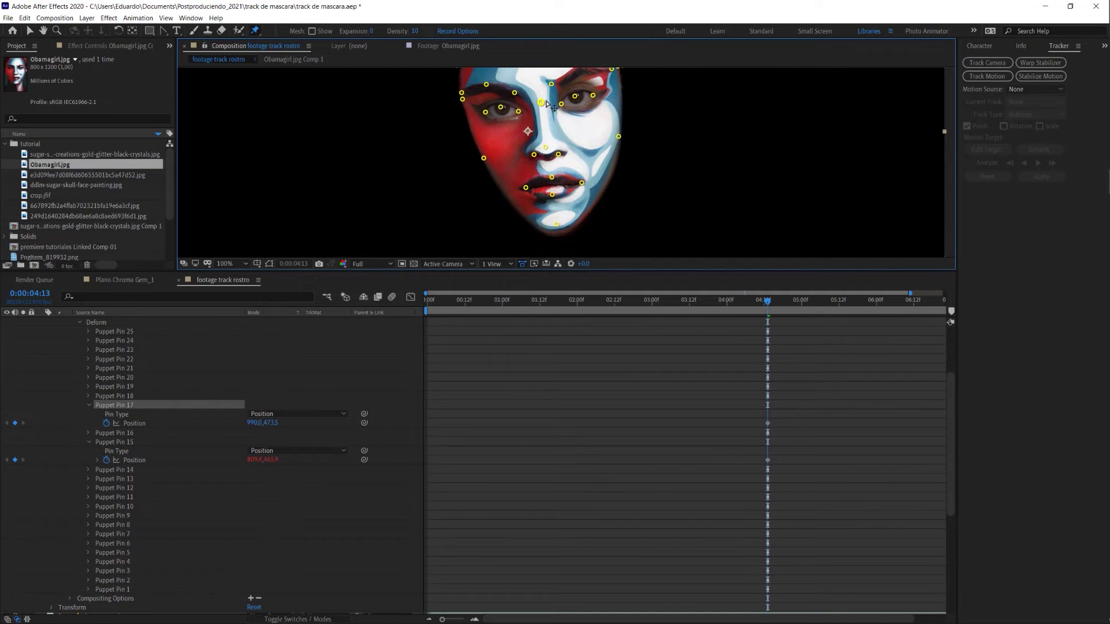
- Link Puppet Pin 25's Position to the Chin track point, then fold it away
click(556, 225)
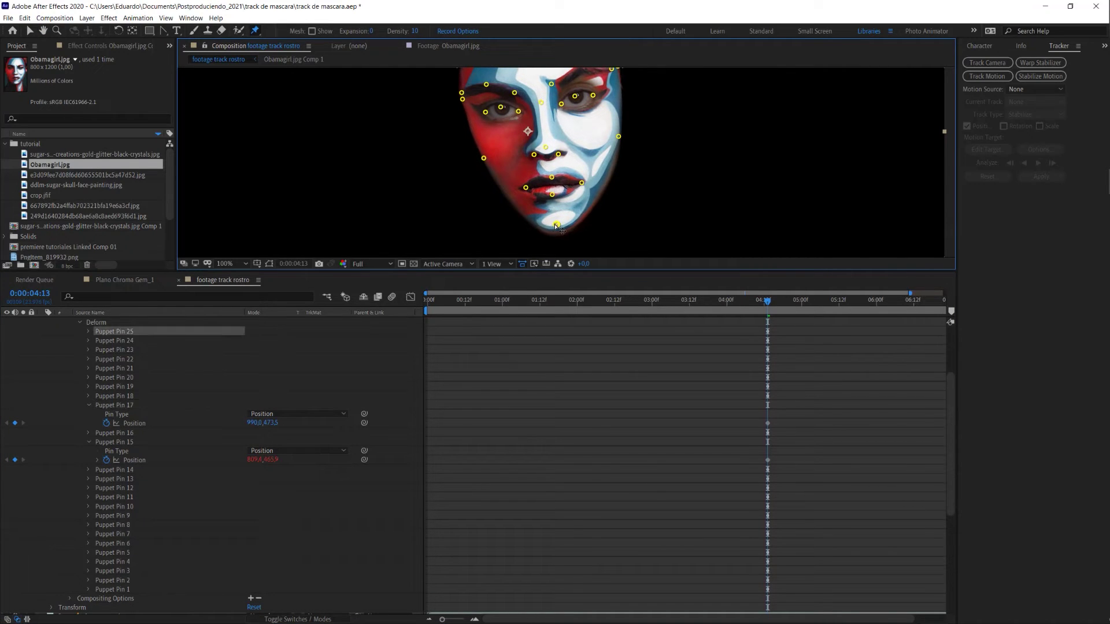
click(88, 331)
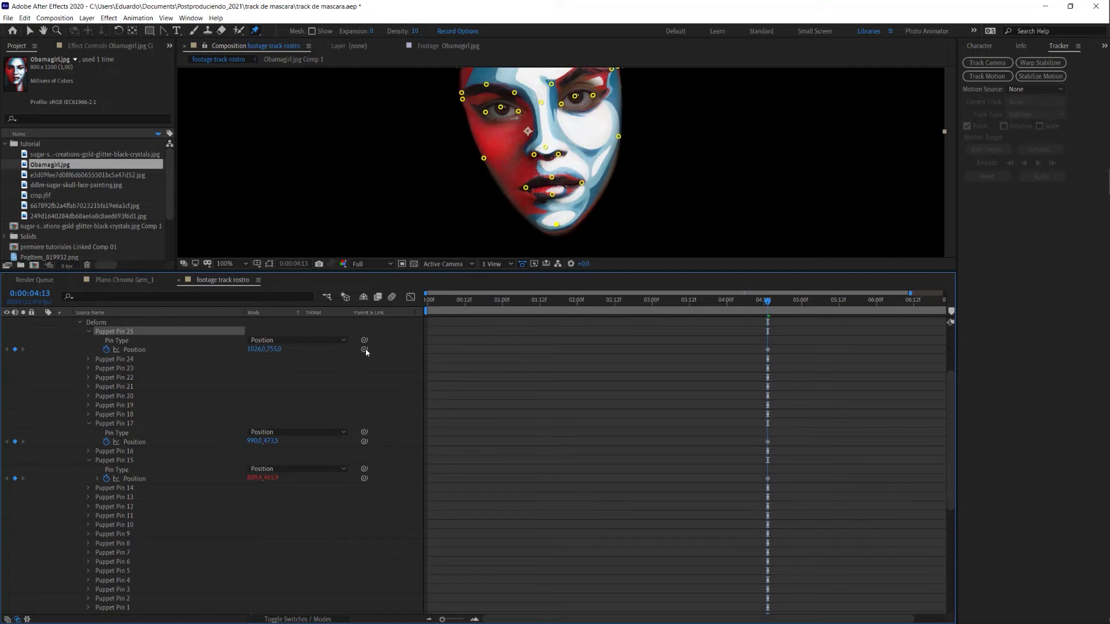
mouse_move(364, 349)
mouse_down()
mouse_move(162, 613)
mouse_move(136, 586)
mouse_up()
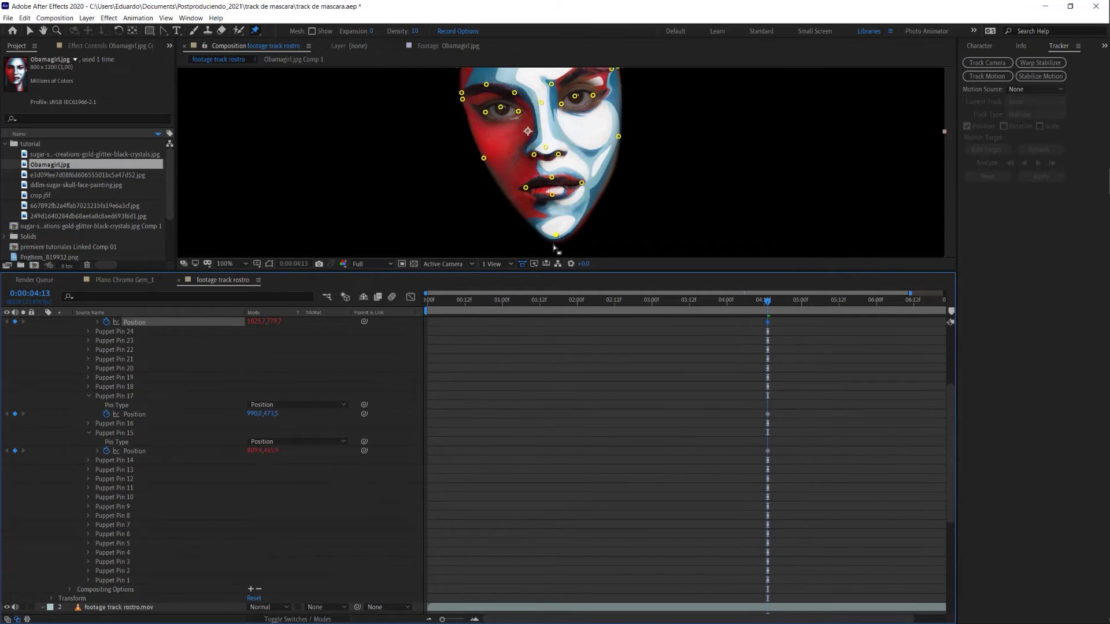
scroll(210, 399, up, 2)
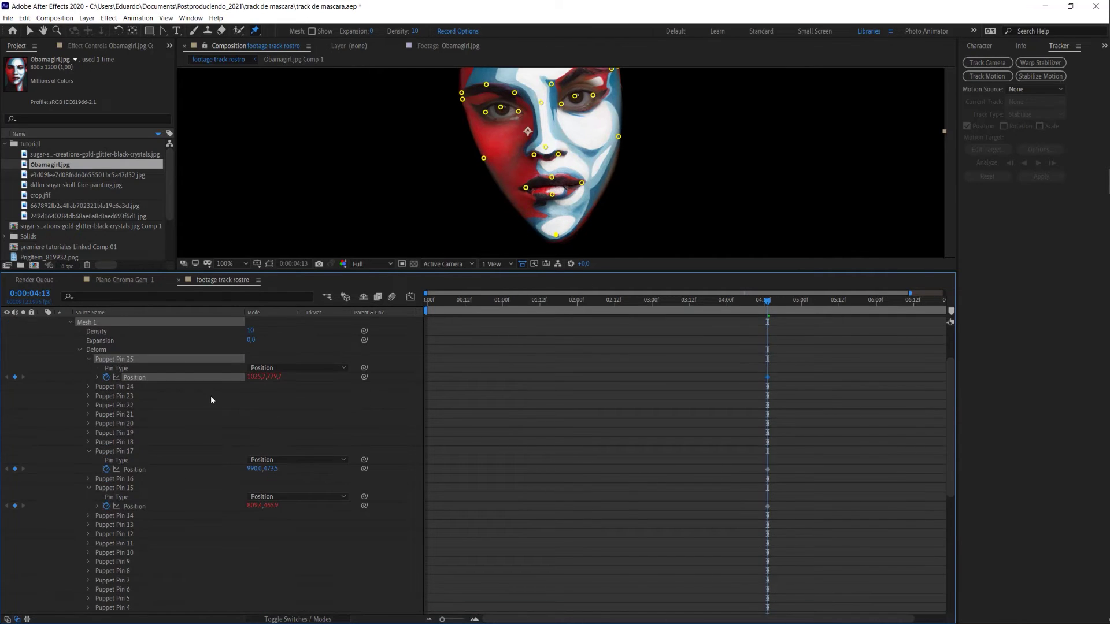
click(88, 360)
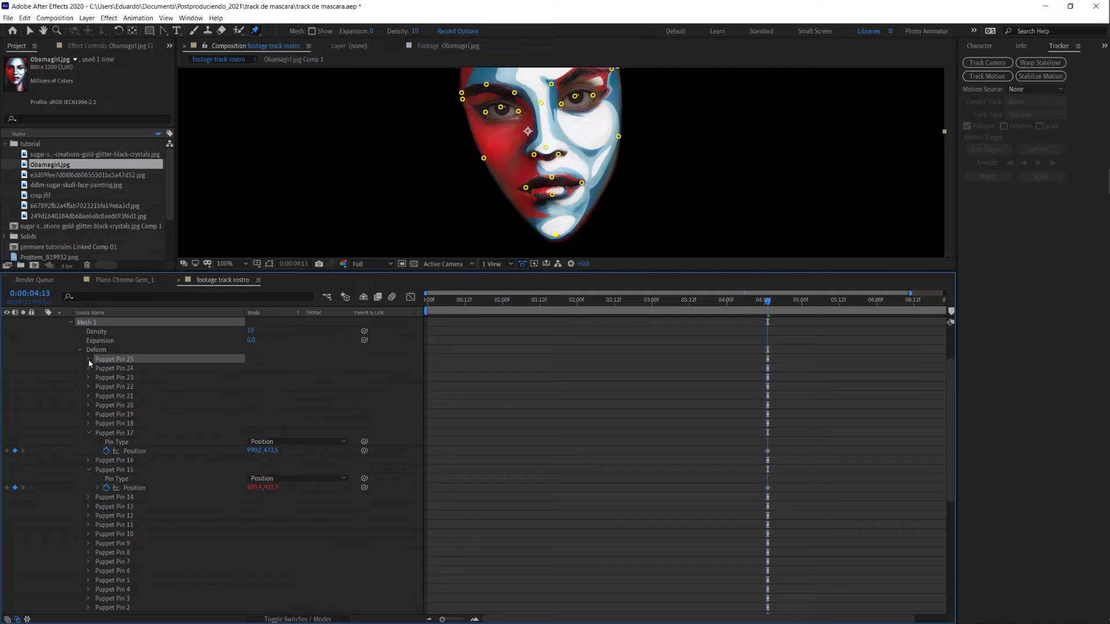
- Expose Puppet Pin 18's Position and collapse the Cheeks and Chin track-point groups
click(88, 424)
click(128, 434)
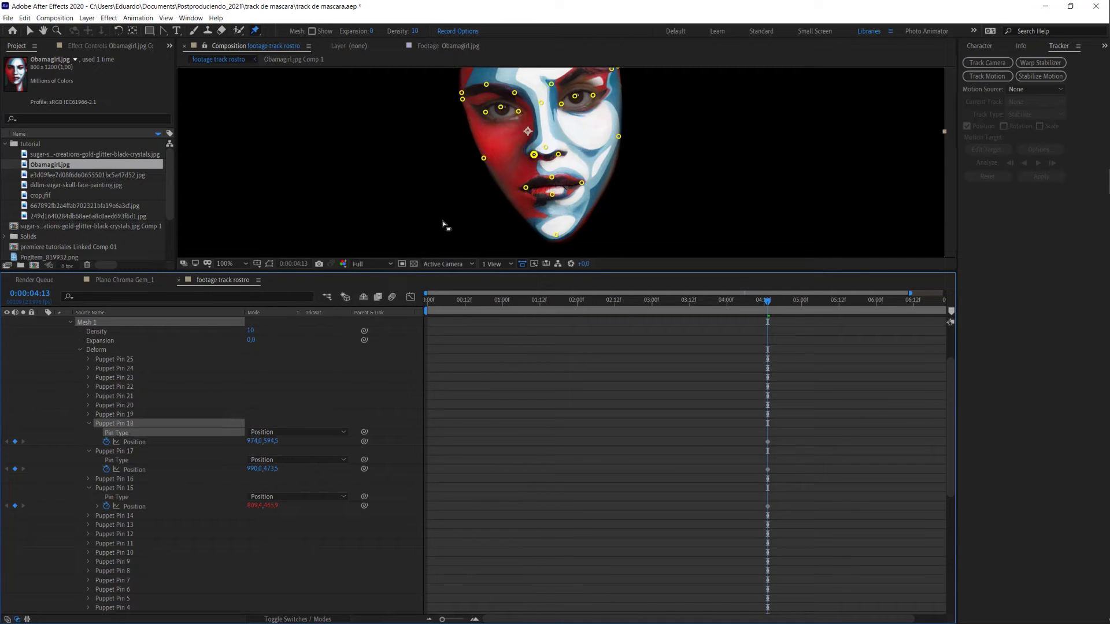
scroll(250, 525, down, 4)
scroll(250, 525, down, 1)
scroll(240, 515, down, 3)
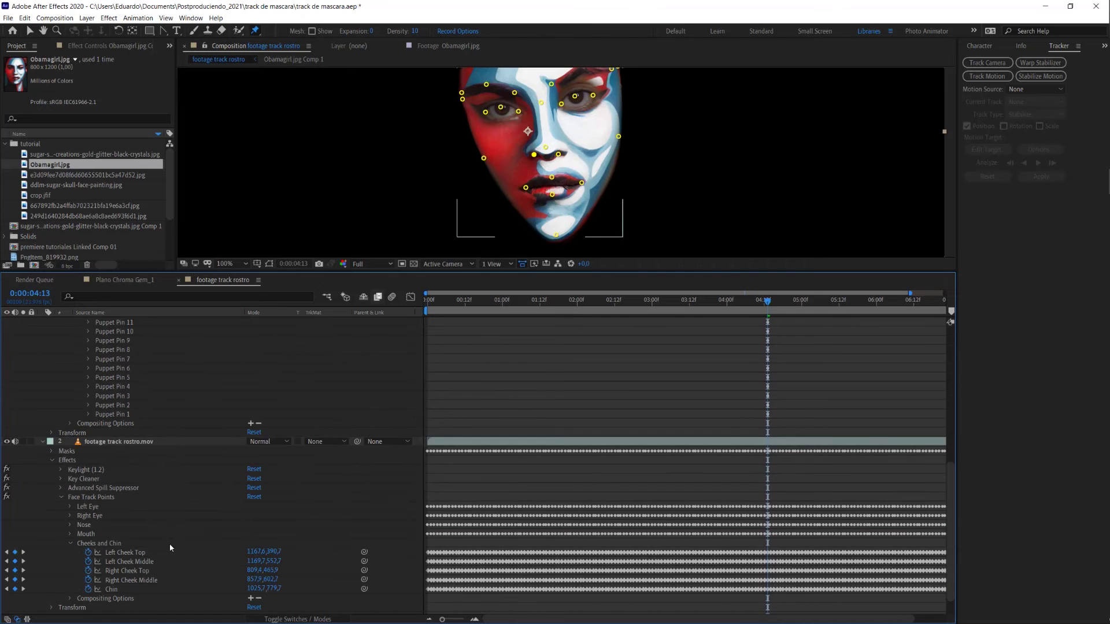
click(70, 544)
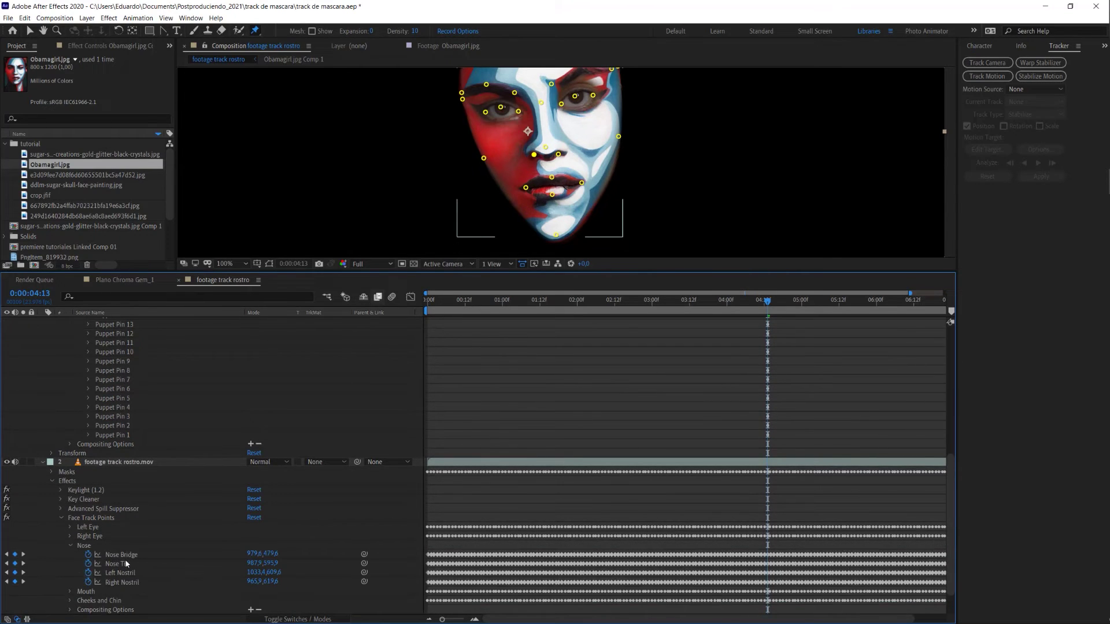
- Collapse Puppet Pins 17 and 15 and pick-whip Puppet Pin 18's Position to a nose point
scroll(169, 386, up, 1)
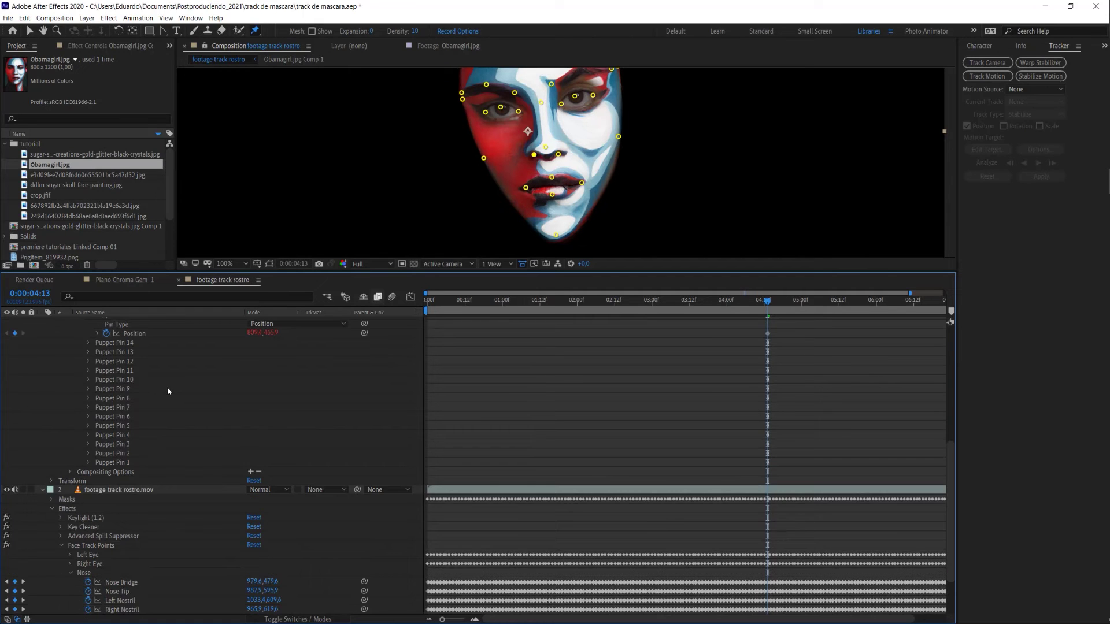
scroll(168, 386, up, 2)
scroll(168, 391, up, 2)
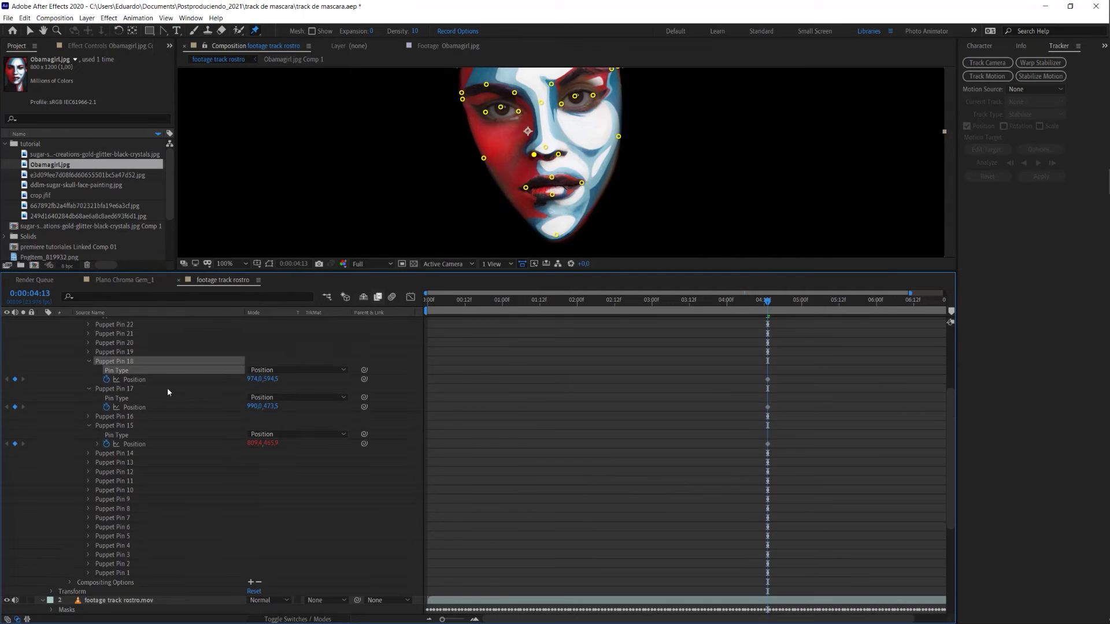
click(89, 389)
click(89, 408)
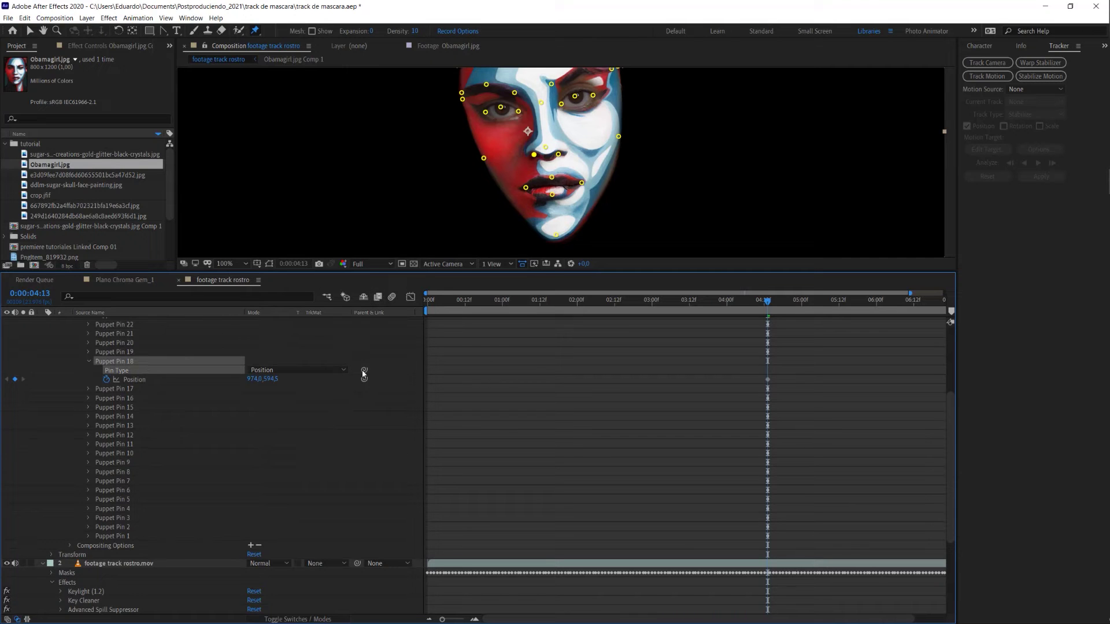
mouse_move(363, 380)
mouse_down()
mouse_move(141, 614)
mouse_move(139, 589)
mouse_up()
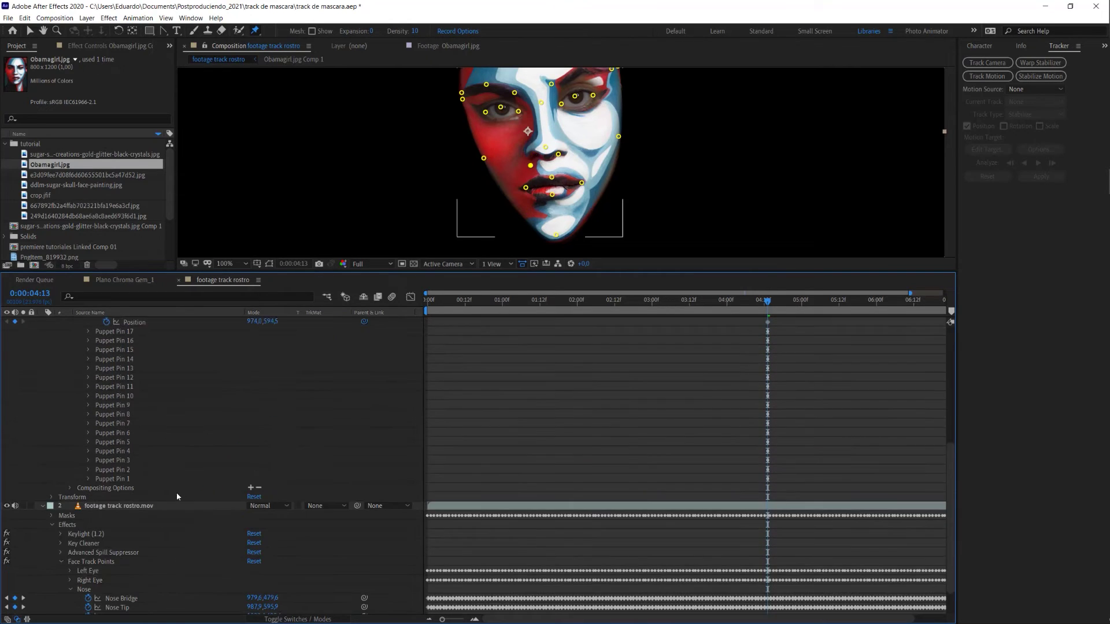
scroll(155, 427, up, 3)
click(88, 377)
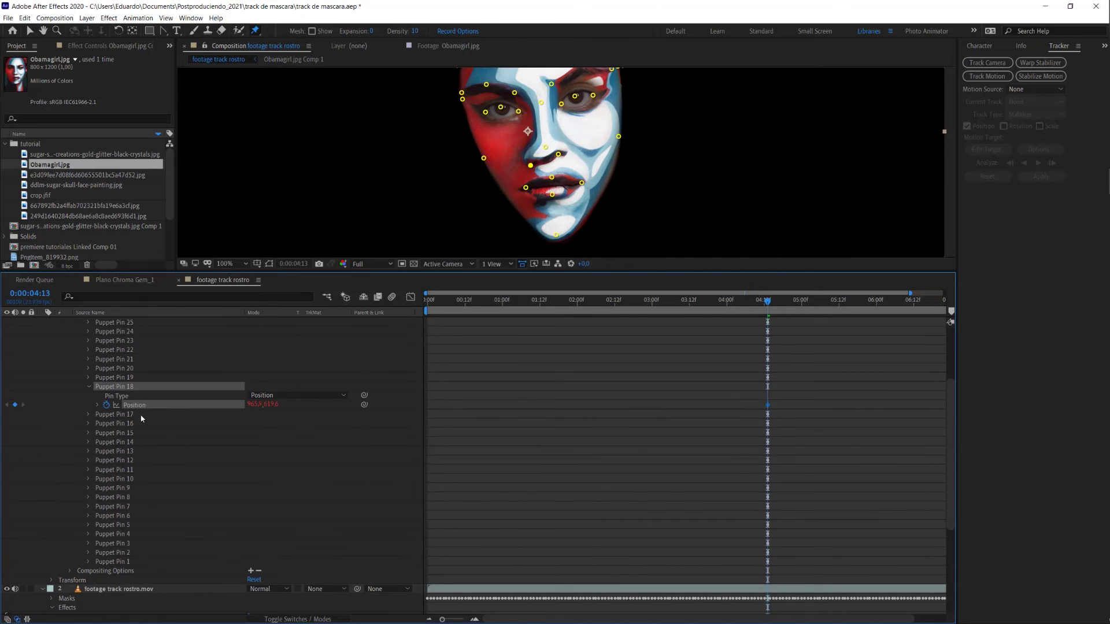
click(134, 395)
- Link Puppet Pins 19, 18 and 17 to the Nose Tip, nostril and Nose Bridge points
drag(364, 395, 259, 452)
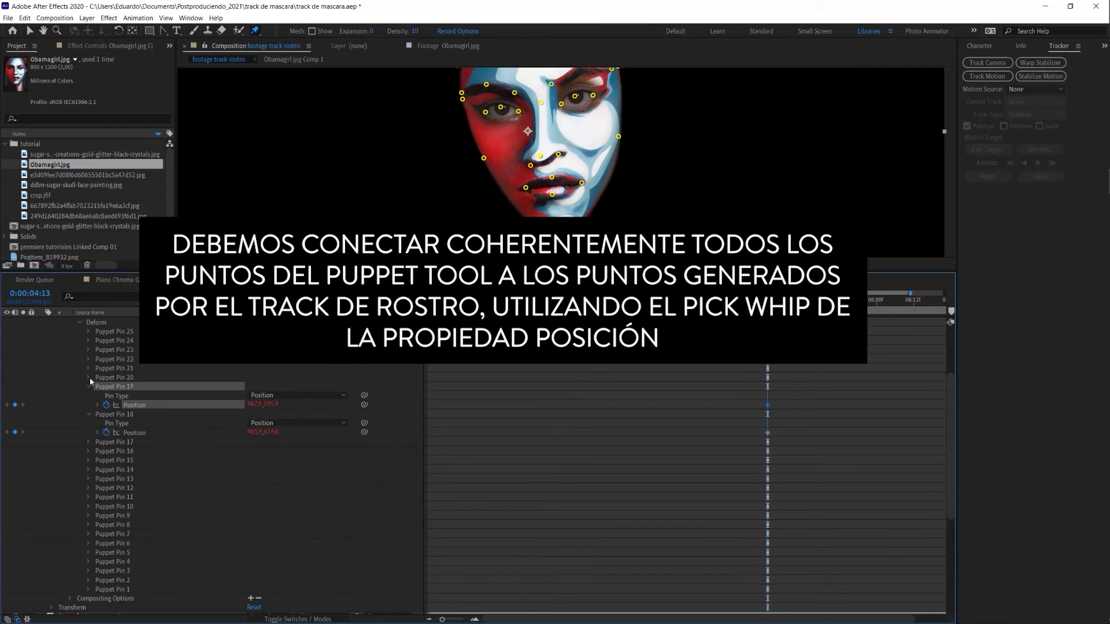
mouse_move(331, 349)
mouse_down()
mouse_move(179, 613)
mouse_move(145, 588)
mouse_up()
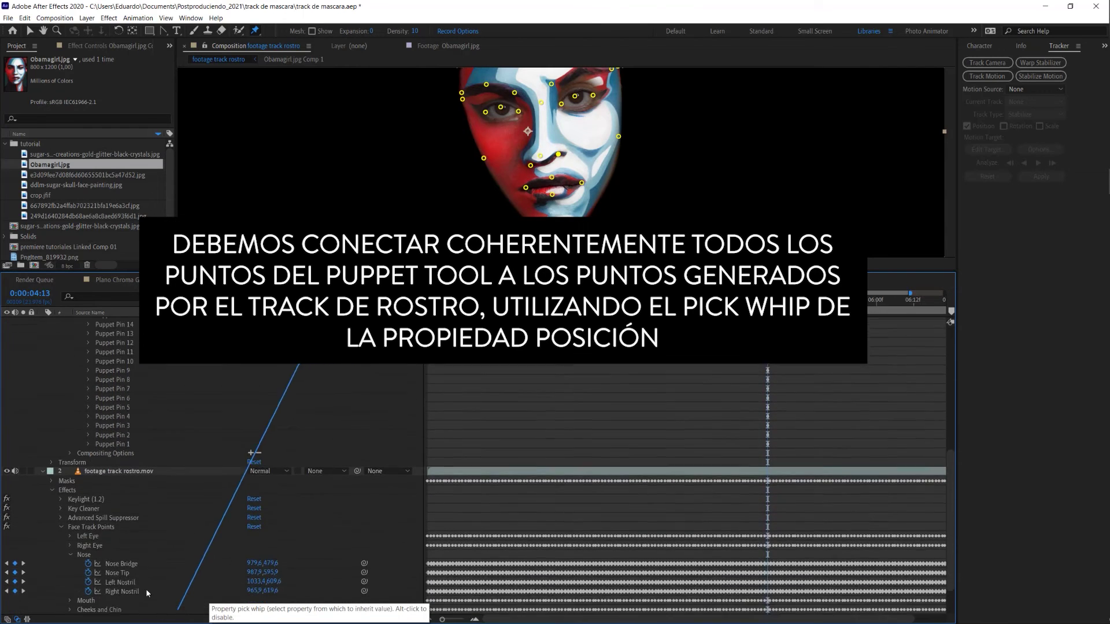
scroll(145, 463, up, 5)
click(105, 381)
click(89, 378)
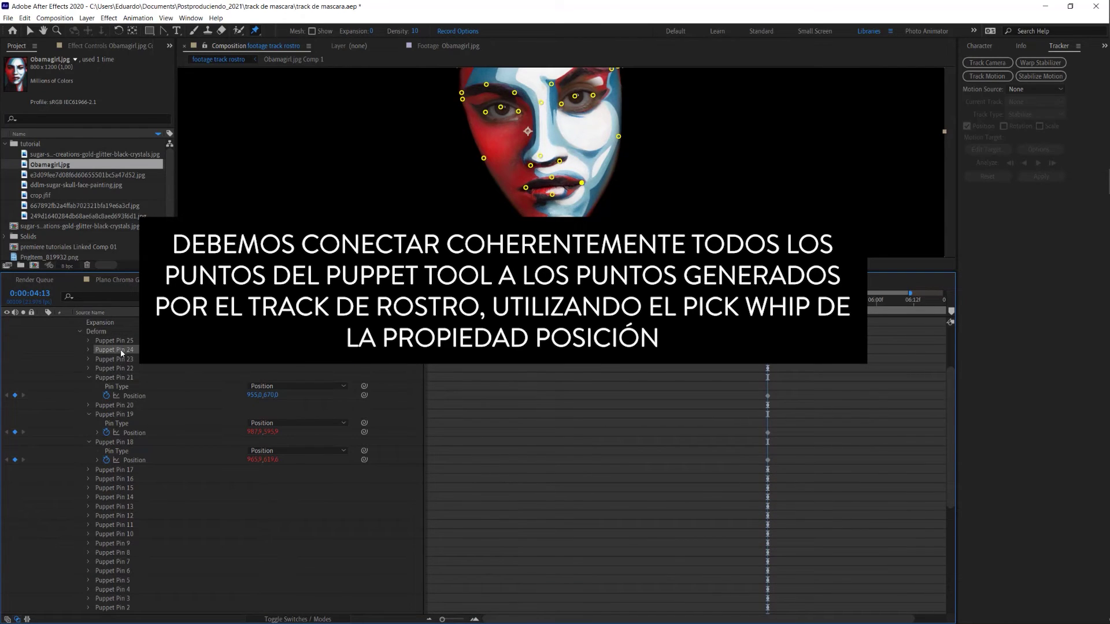
click(110, 470)
click(89, 469)
drag(364, 488, 167, 552)
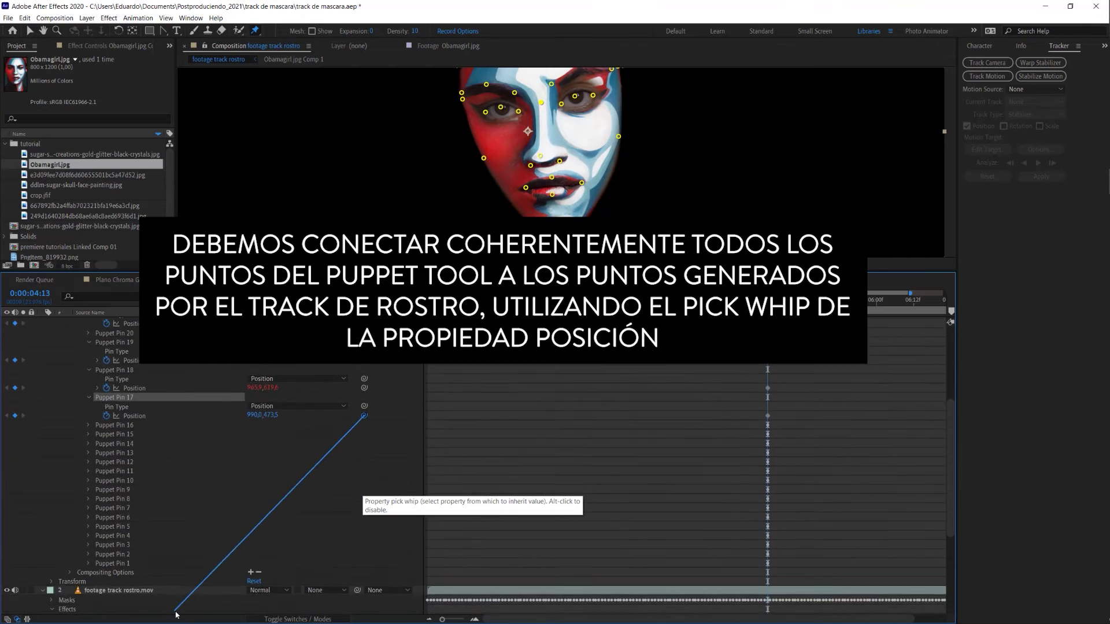
- Link Puppet Pins 21, 22 and 23 to Mouth Right, Mouth Top and Mouth Bottom
scroll(175, 433, up, 5)
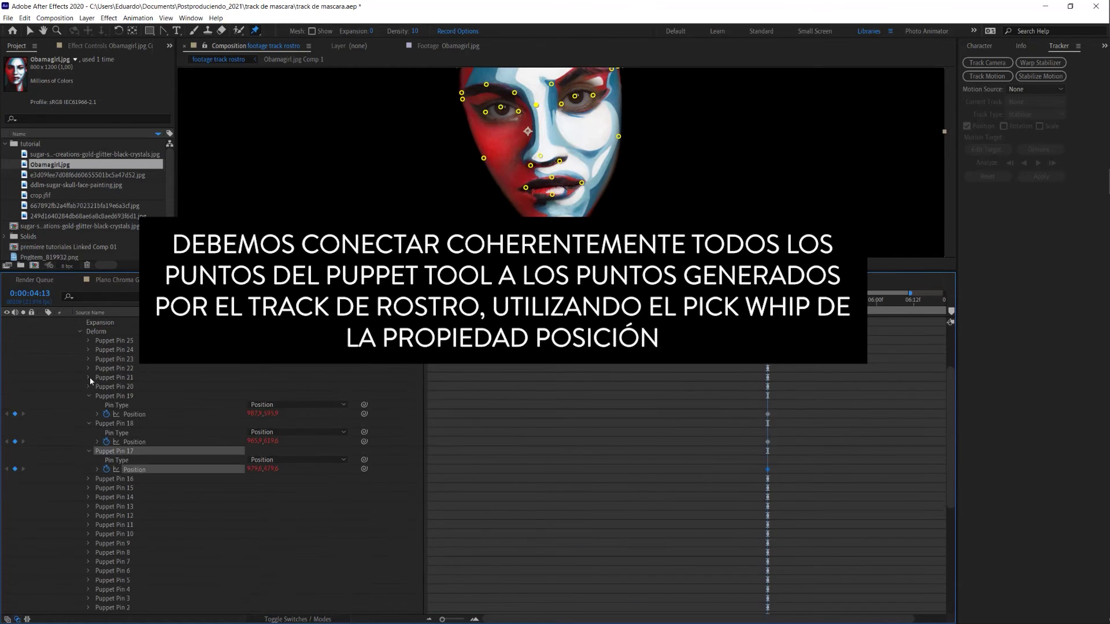
click(89, 377)
mouse_move(364, 395)
mouse_down()
mouse_move(229, 485)
mouse_move(346, 289)
mouse_up()
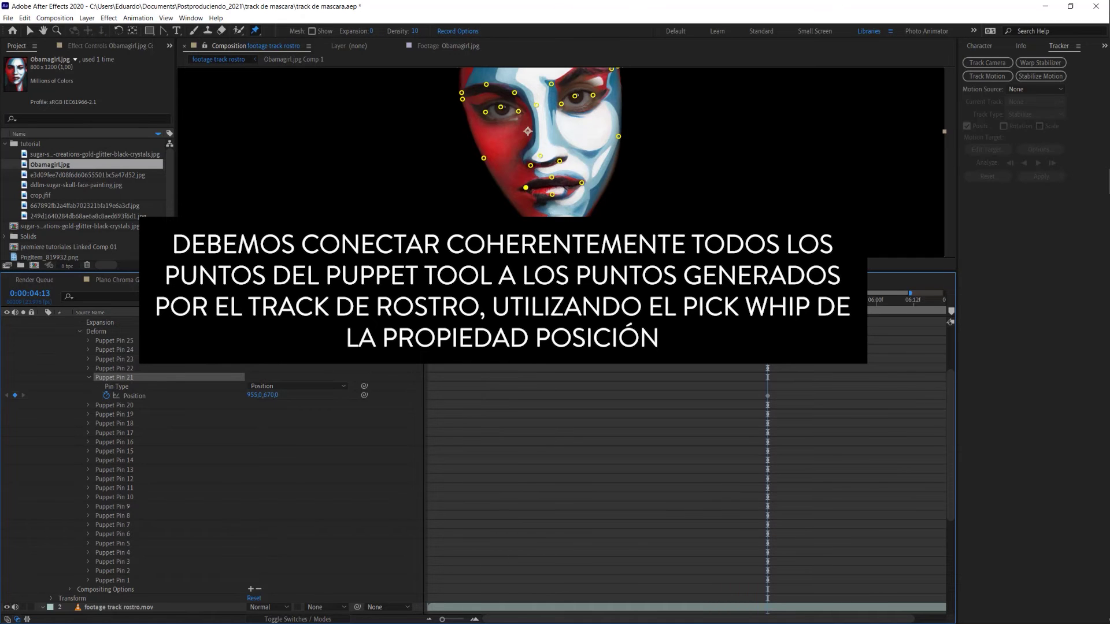
drag(364, 395, 151, 547)
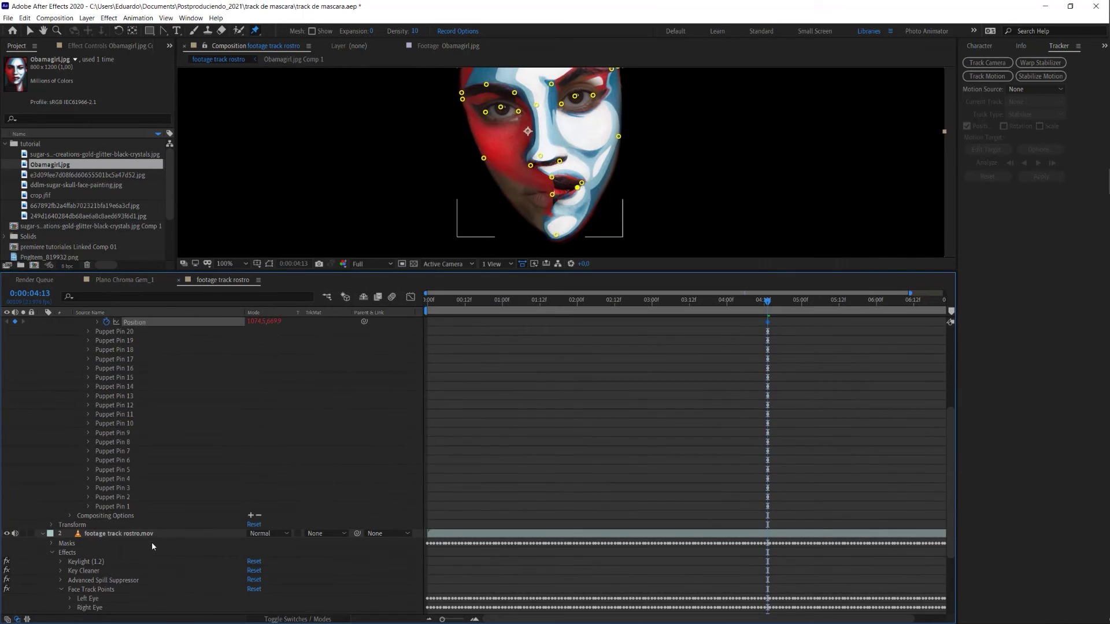
mouse_move(364, 322)
mouse_down()
mouse_move(113, 614)
mouse_move(116, 605)
mouse_up()
mouse_move(363, 396)
mouse_down()
mouse_move(165, 597)
mouse_move(363, 377)
mouse_move(154, 620)
mouse_move(119, 601)
mouse_up()
drag(363, 395, 186, 594)
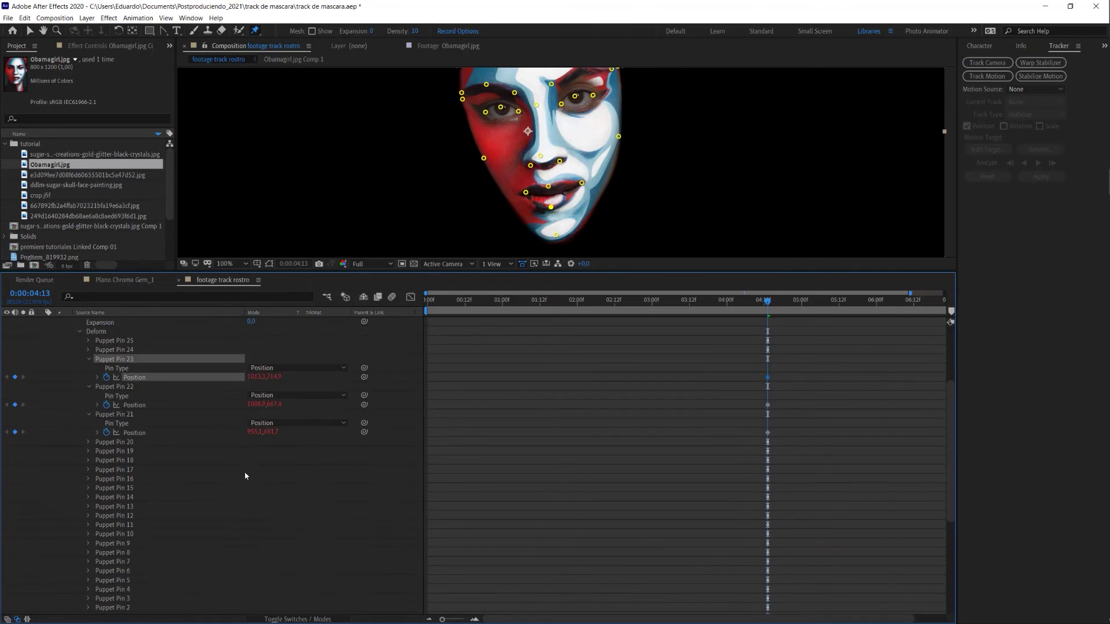
- Link Puppet Pin 24's Position to Mouth Top, then collapse Pins 21–24 and the Deform group
click(88, 350)
drag(363, 369, 220, 607)
click(88, 387)
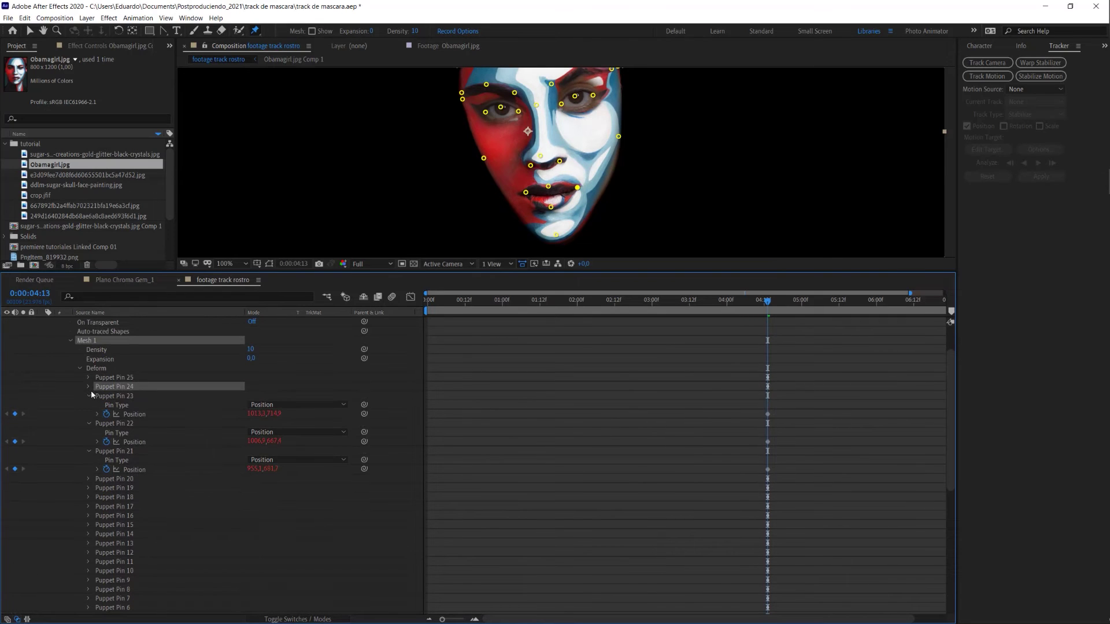
click(89, 396)
click(88, 406)
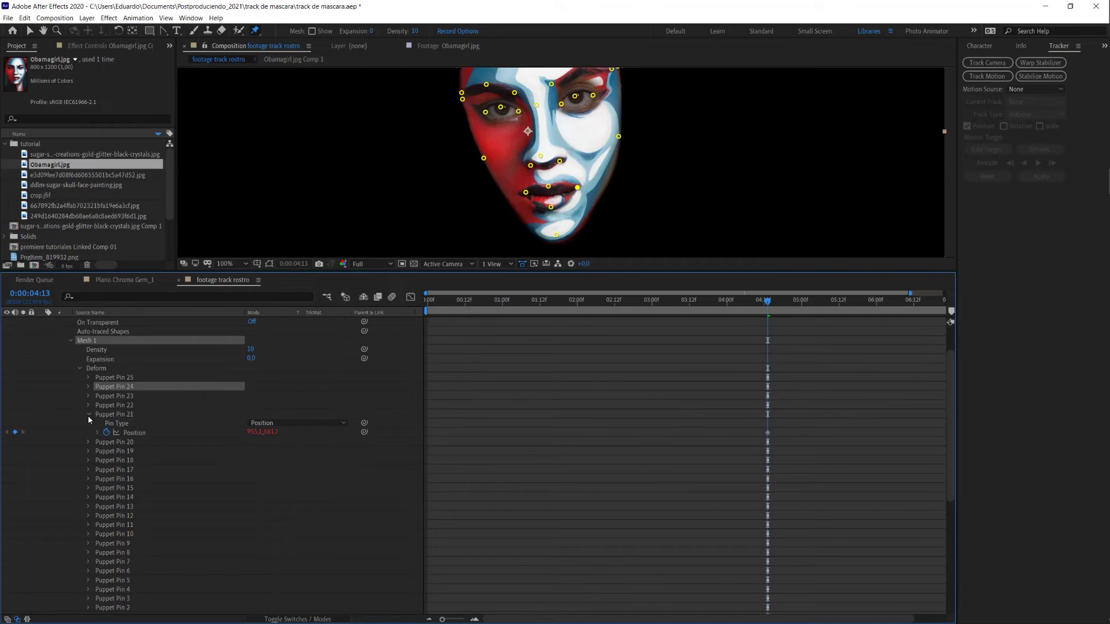
click(89, 414)
click(79, 369)
scroll(71, 345, up, 1)
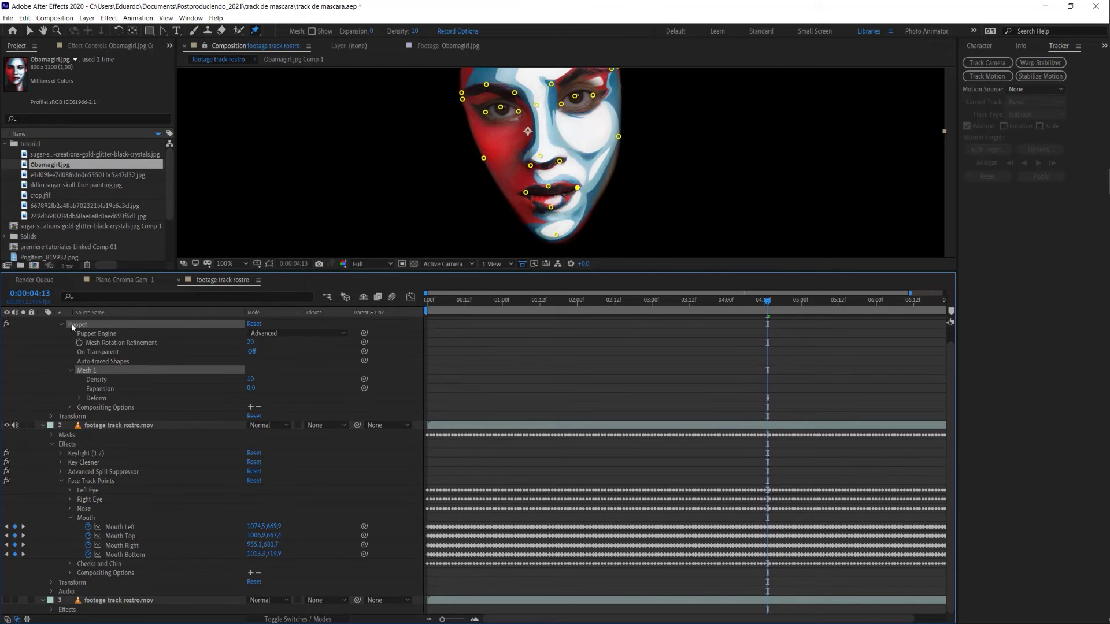
- Collapse both layers, enlarge the composition viewer, and play the preview from the first frame
scroll(72, 327, up, 1)
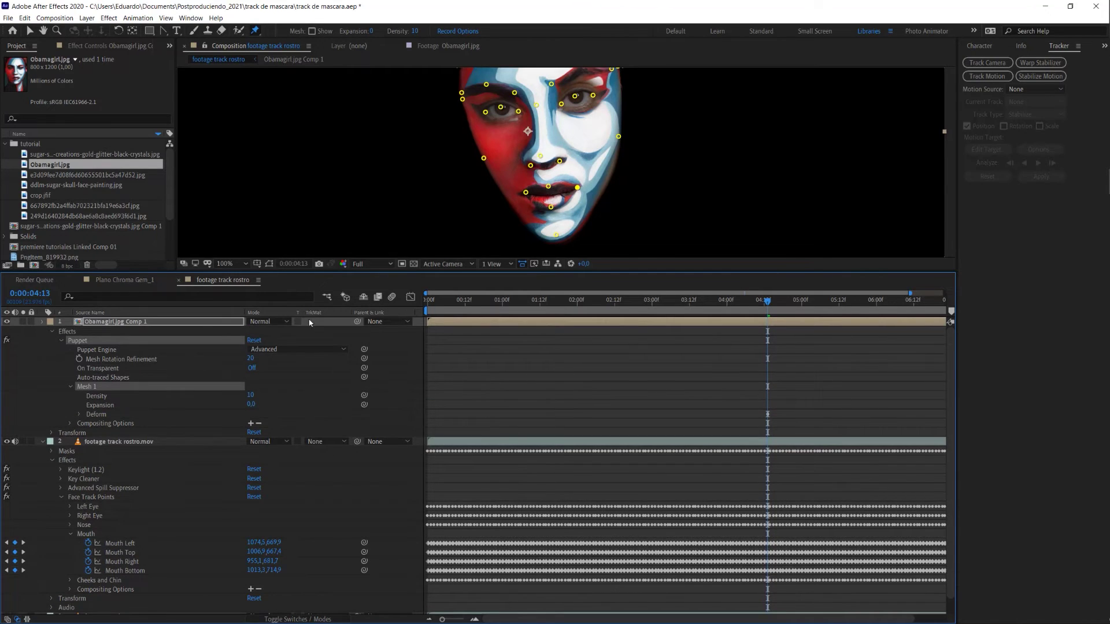
key(ctrl+grave)
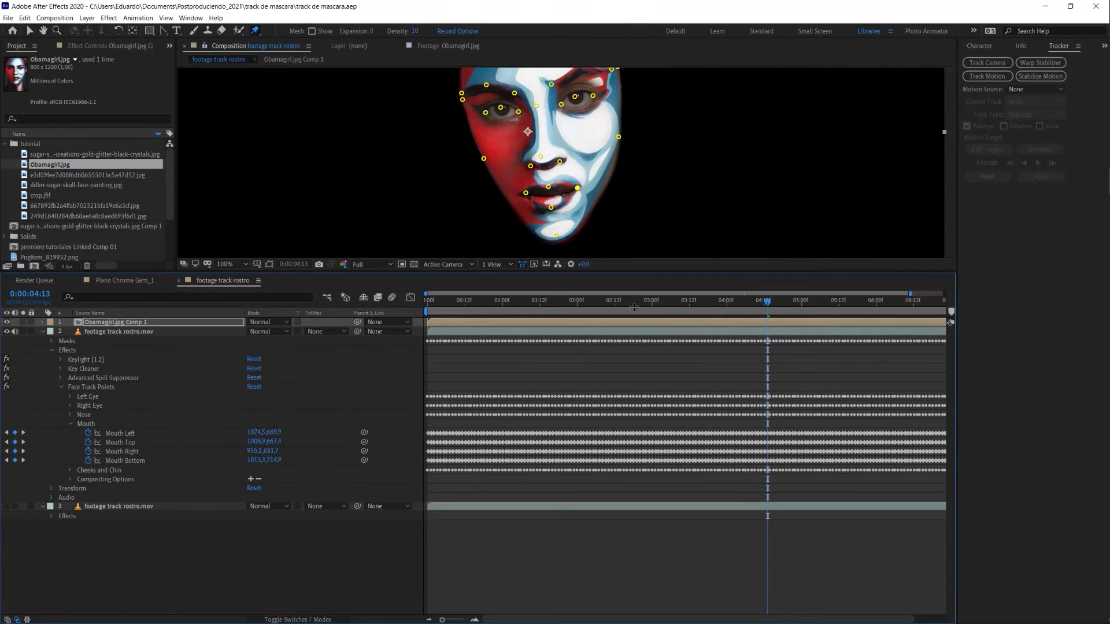
drag(638, 271, 638, 332)
click(41, 393)
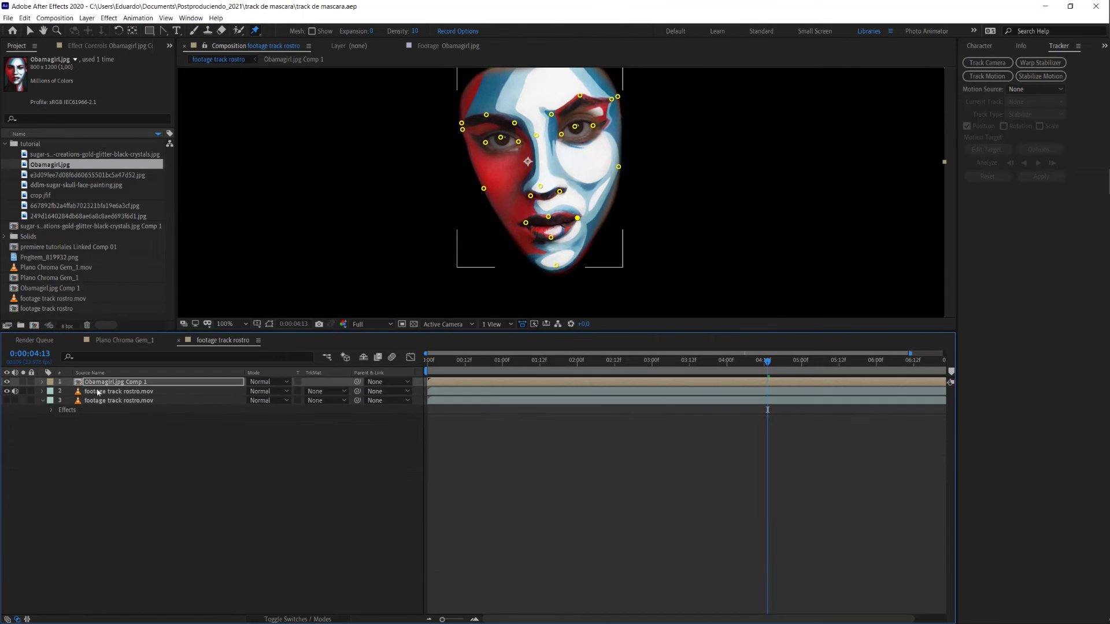
drag(348, 335, 348, 408)
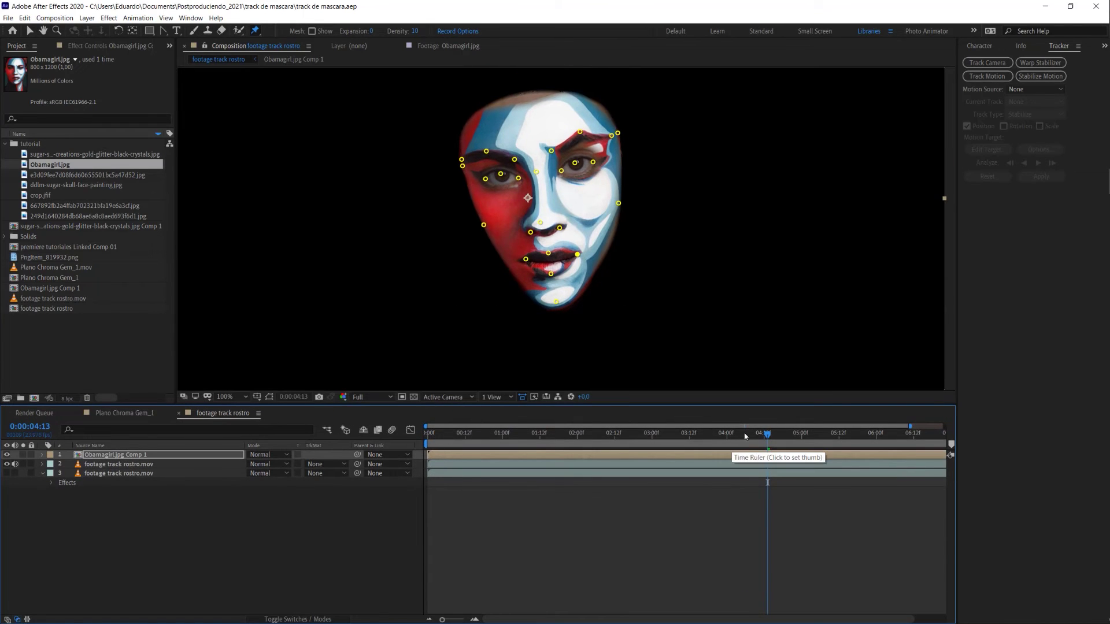
key(Home)
key(space)
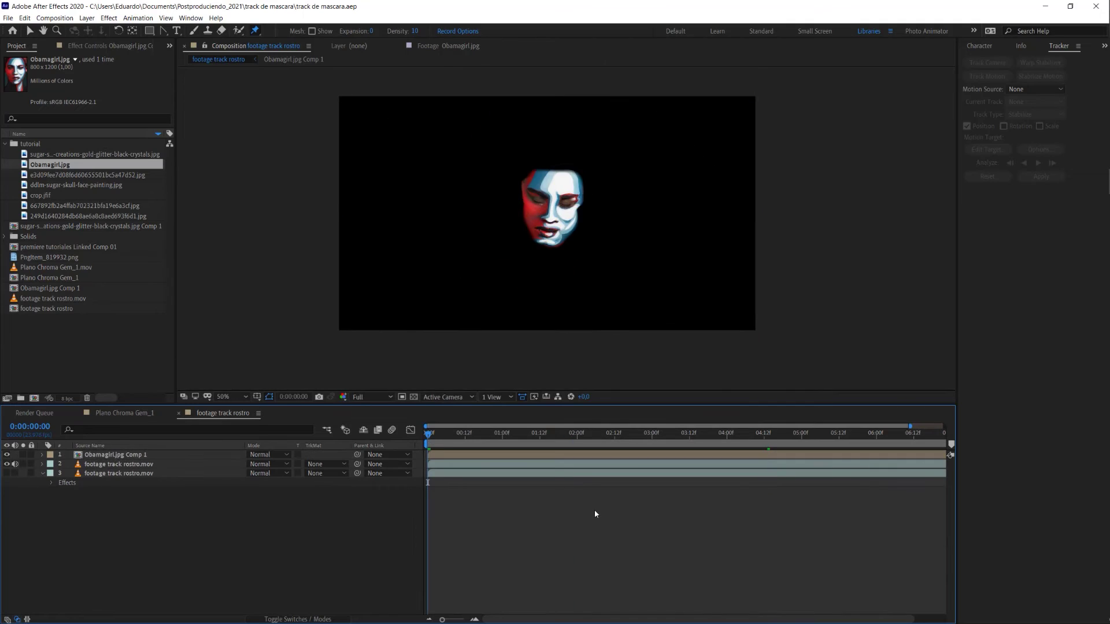
key(comma)
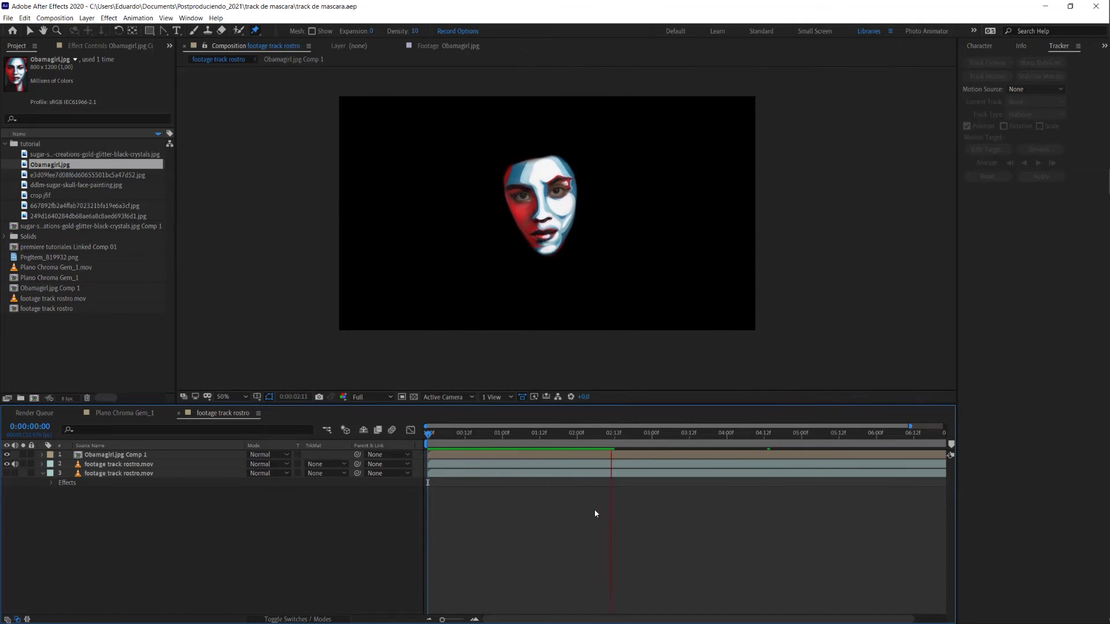
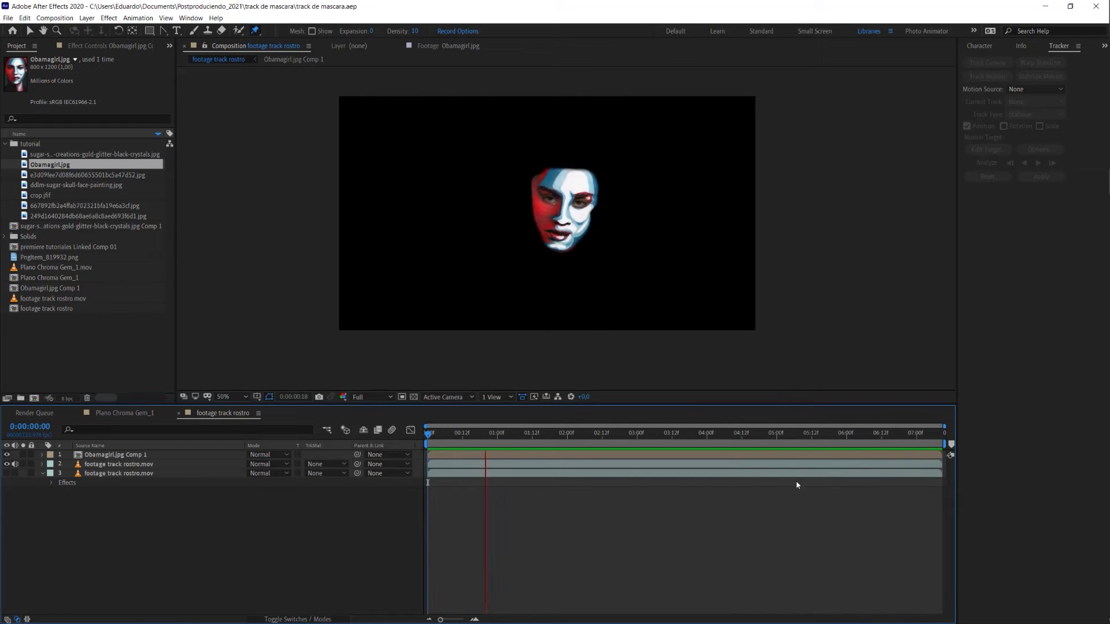
- Preview the tracked paint over the full footage from 0:00, then zoom the viewer to 100%
key(space)
key(ctrl+z)
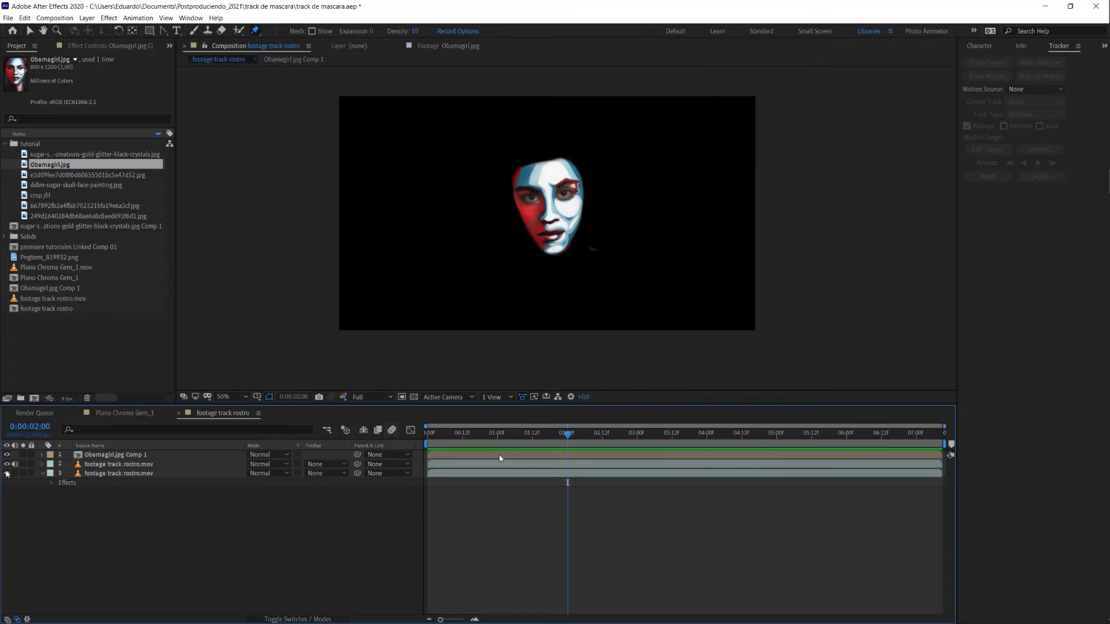
drag(454, 435, 416, 435)
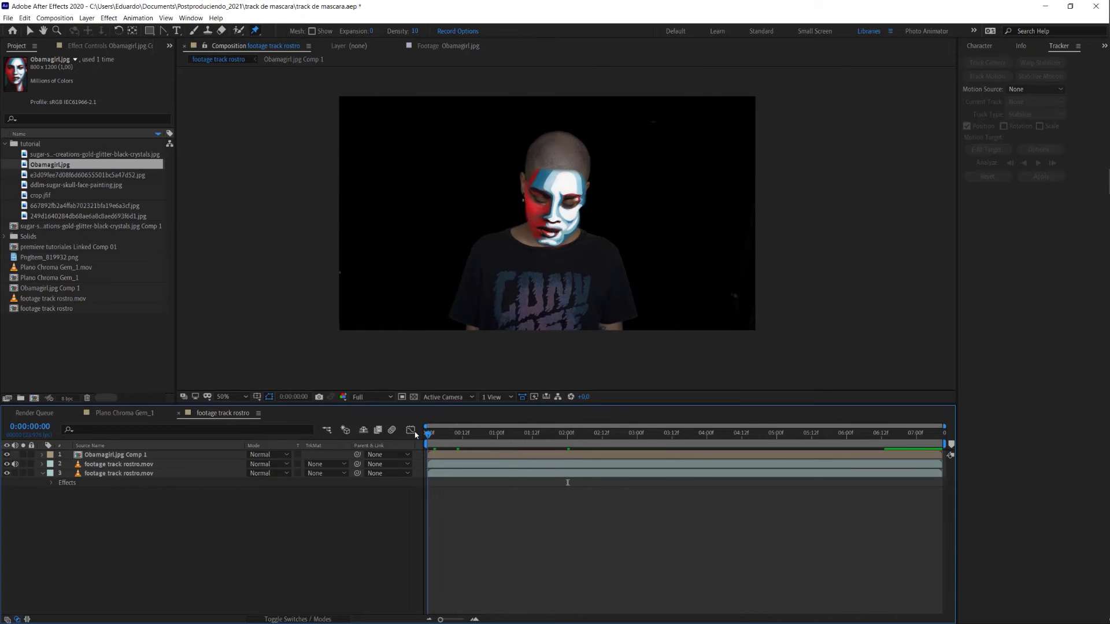
key(space)
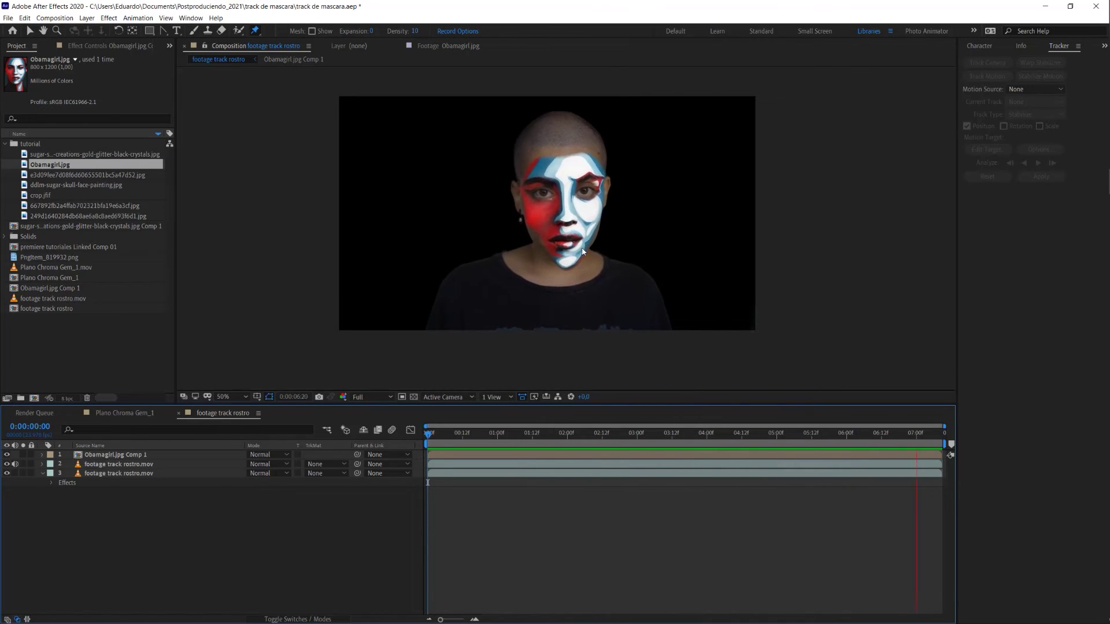
click(696, 310)
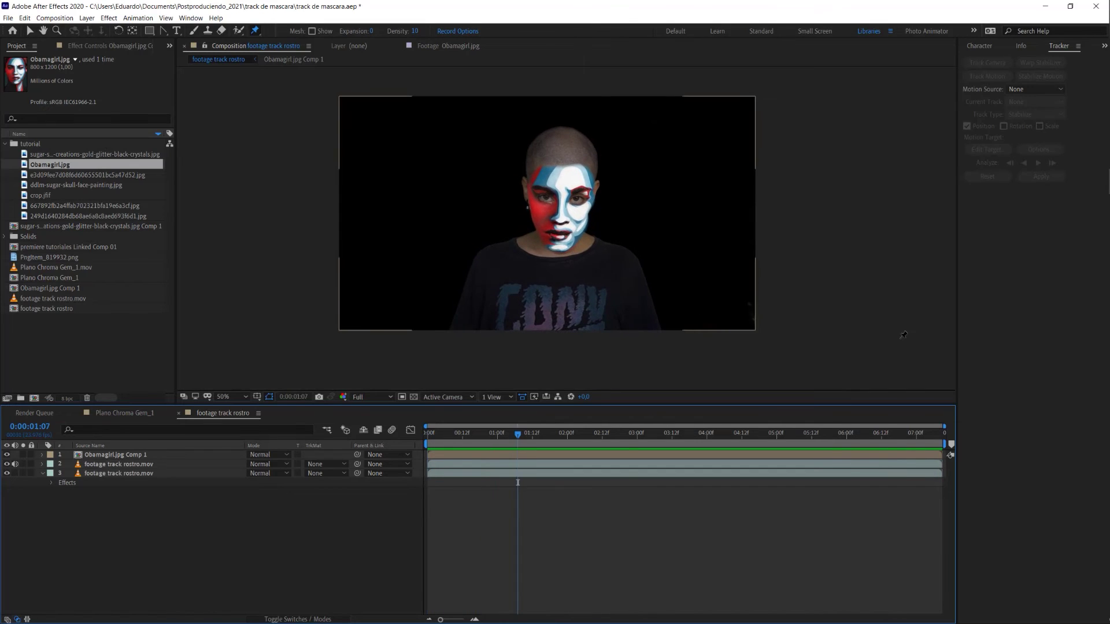
key(z)
click(577, 206)
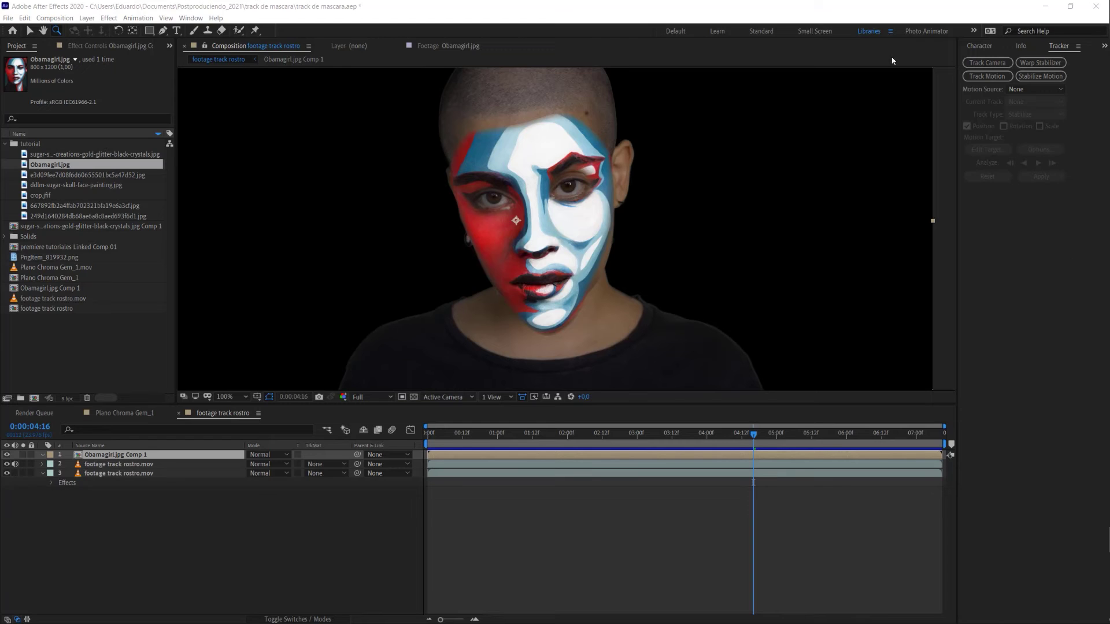
- Set Obamagirl.jpg Comp 1's blend mode to Soft Light and zoom the viewer to 400%
click(260, 454)
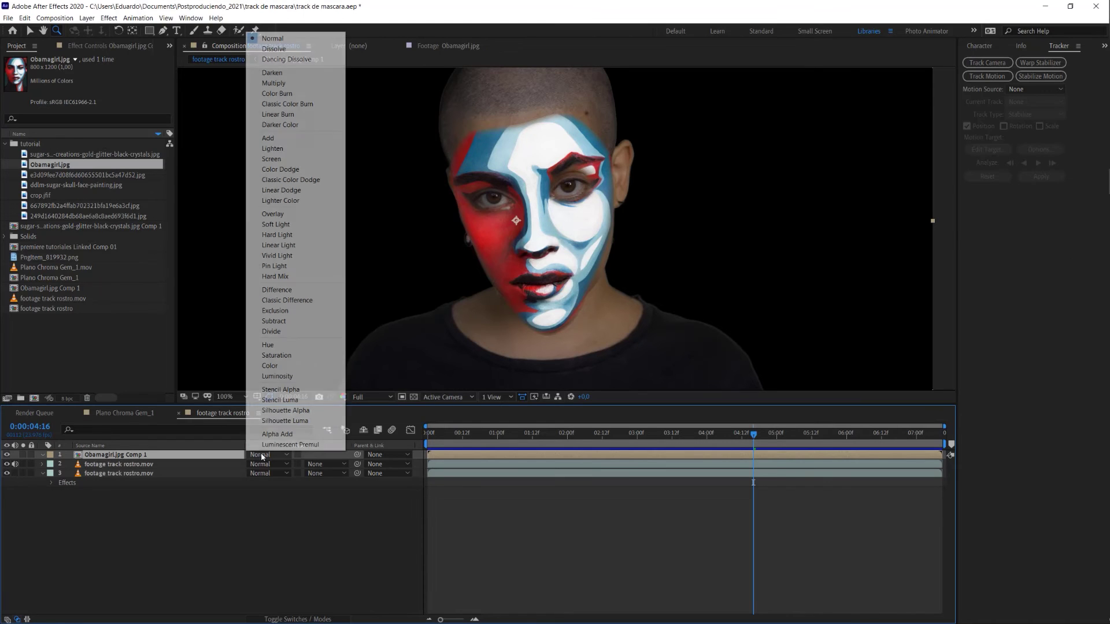
click(298, 227)
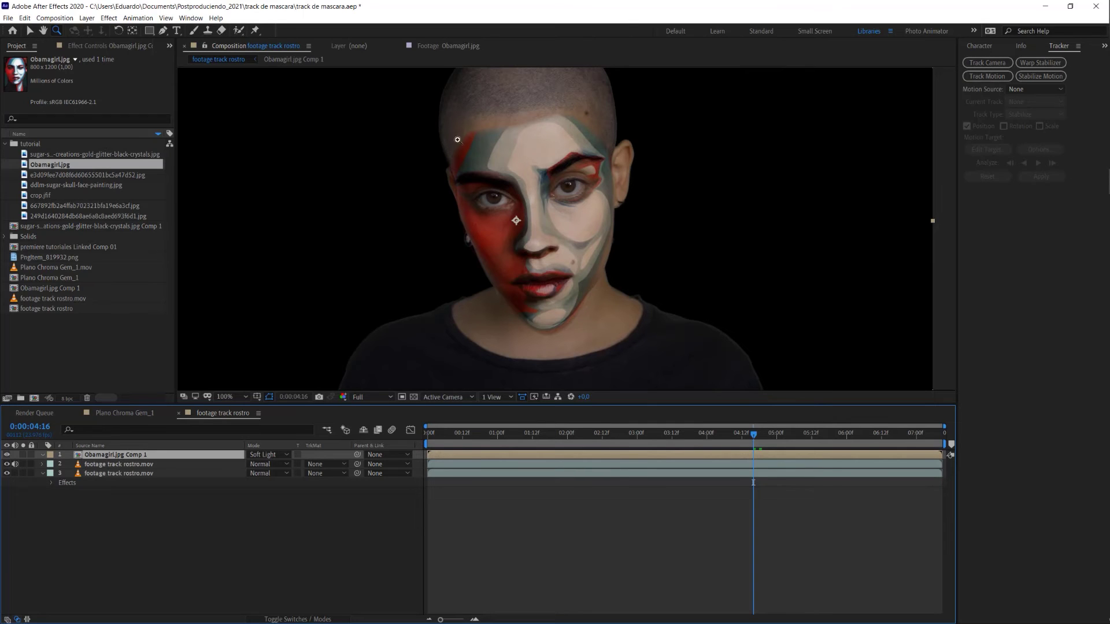
click(583, 225)
click(539, 227)
key(v)
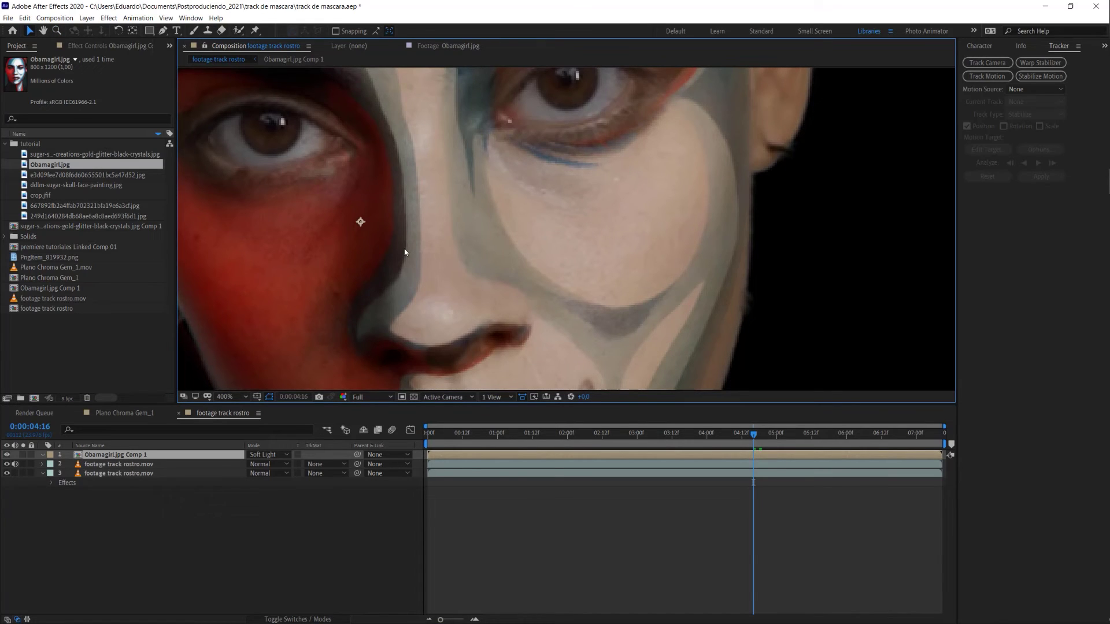
drag(587, 115, 567, 240)
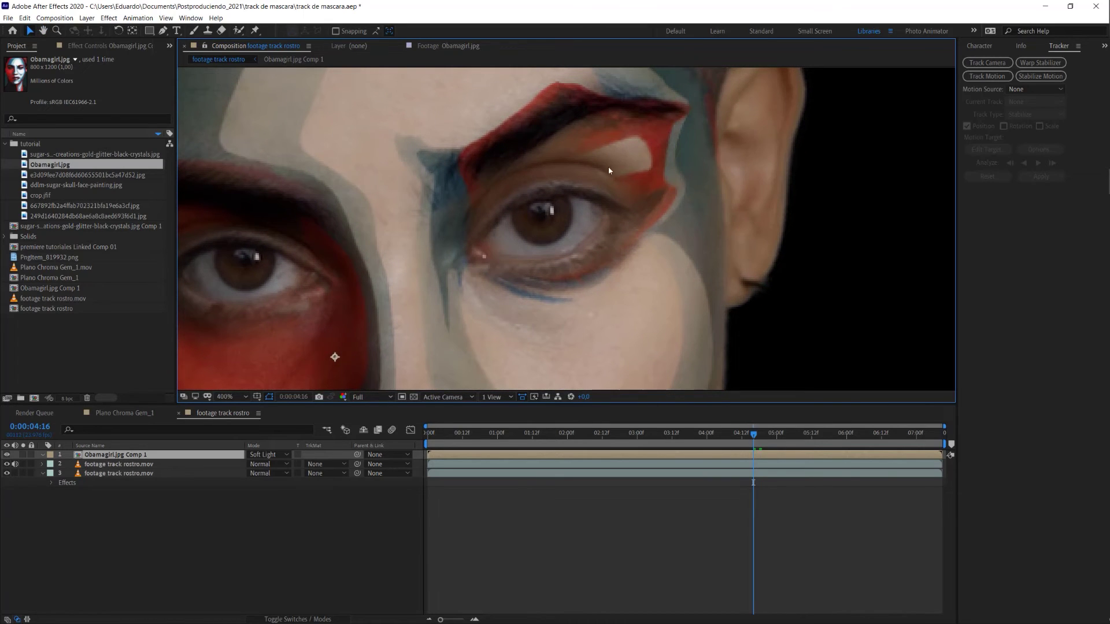
double_click(658, 456)
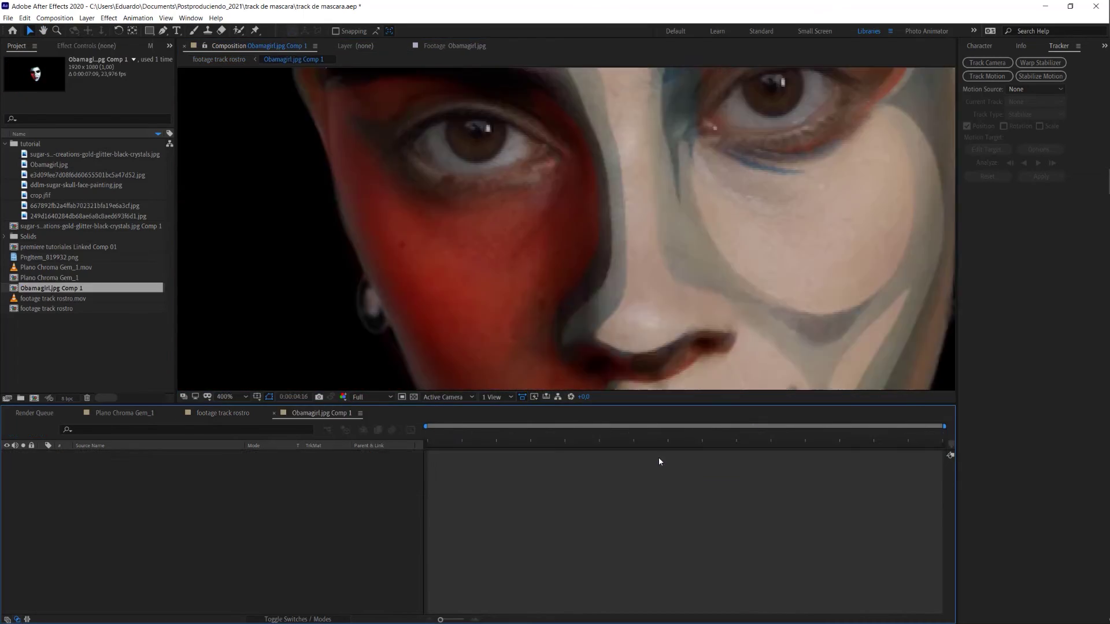
drag(764, 150, 738, 185)
click(724, 175)
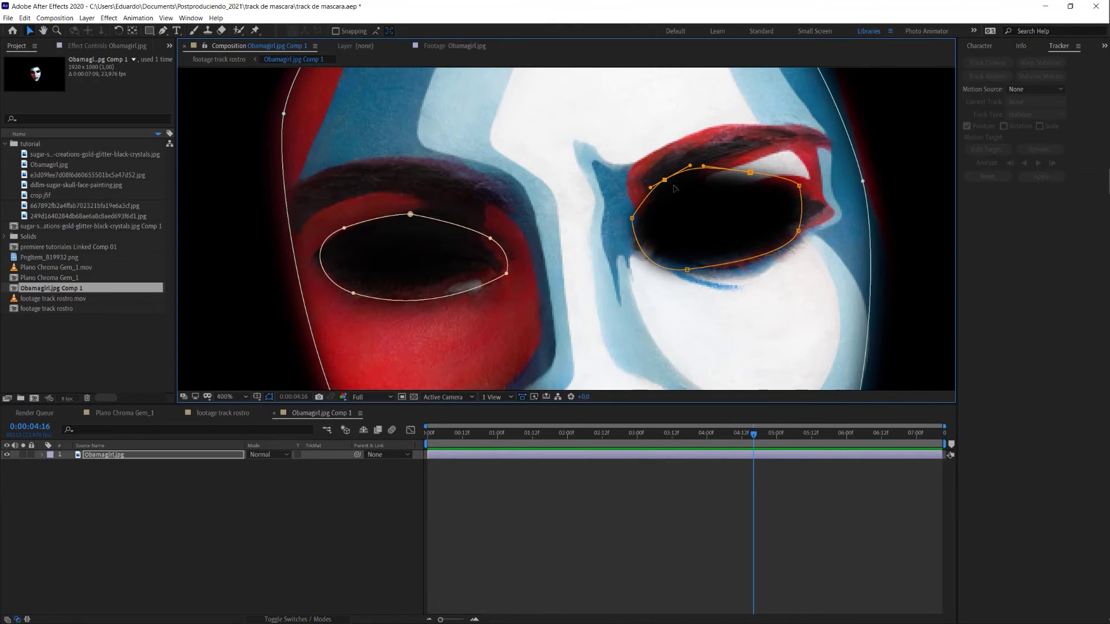
click(220, 414)
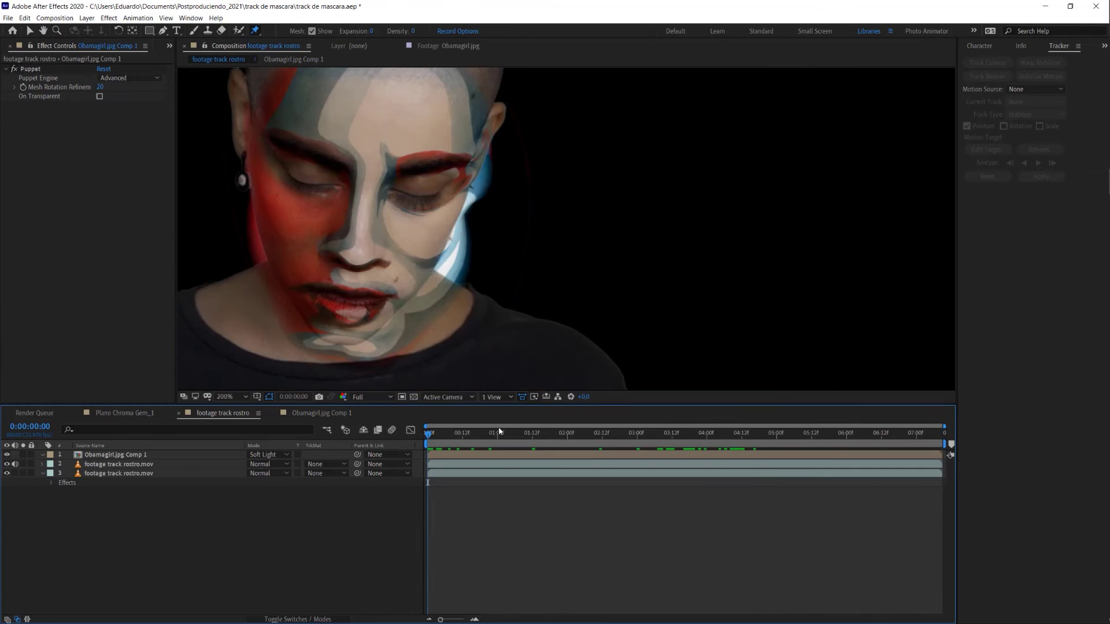
drag(500, 431, 597, 445)
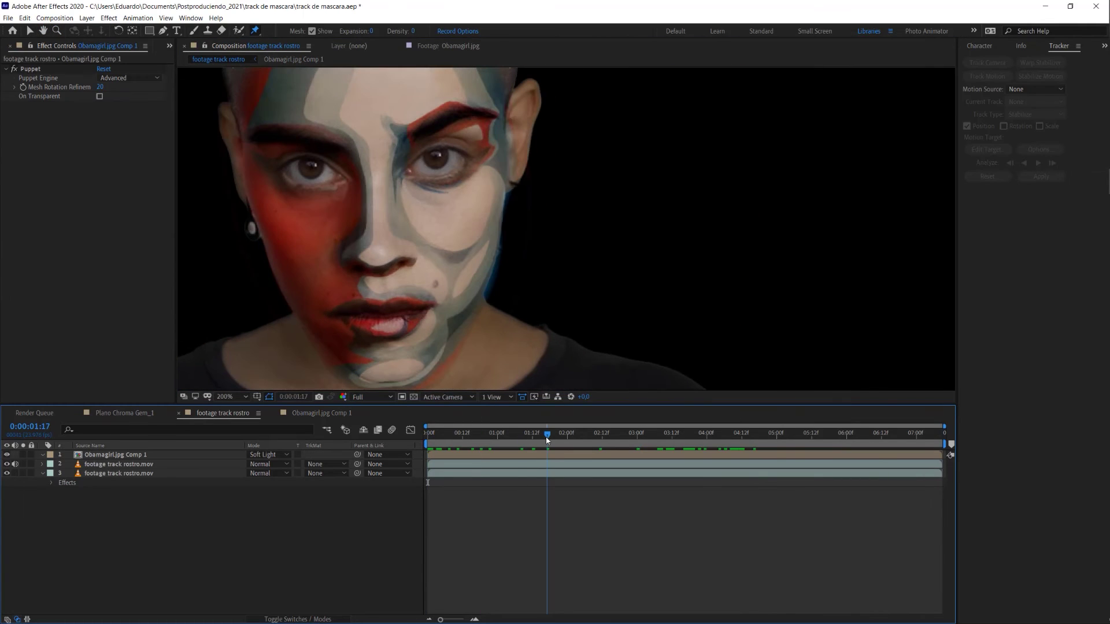
key(space)
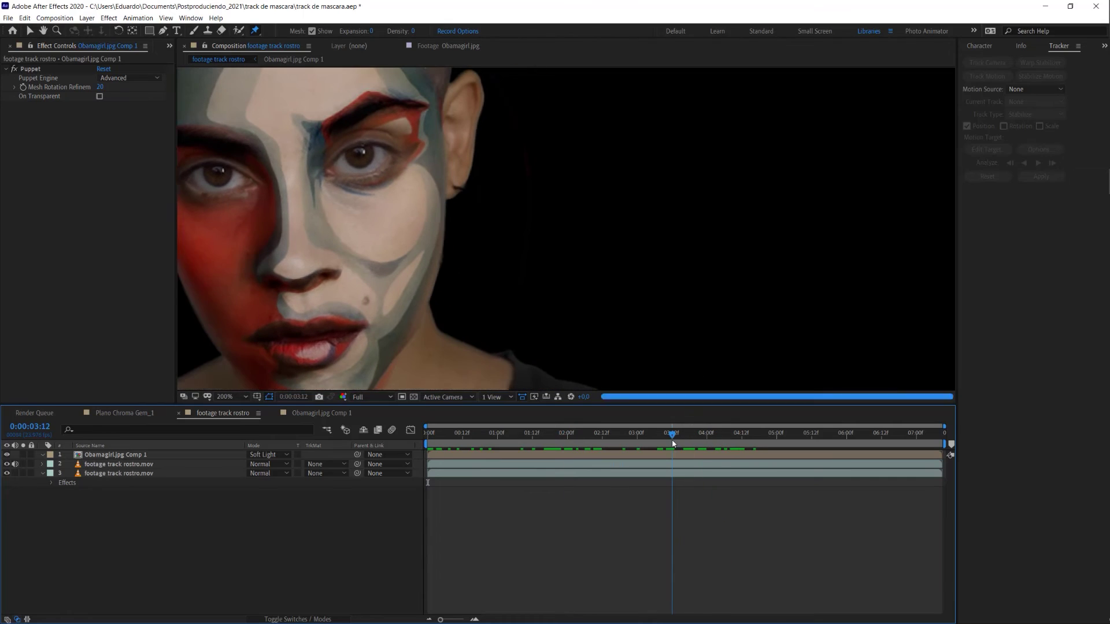
key(z)
alt+click(505, 208)
drag(551, 169, 591, 165)
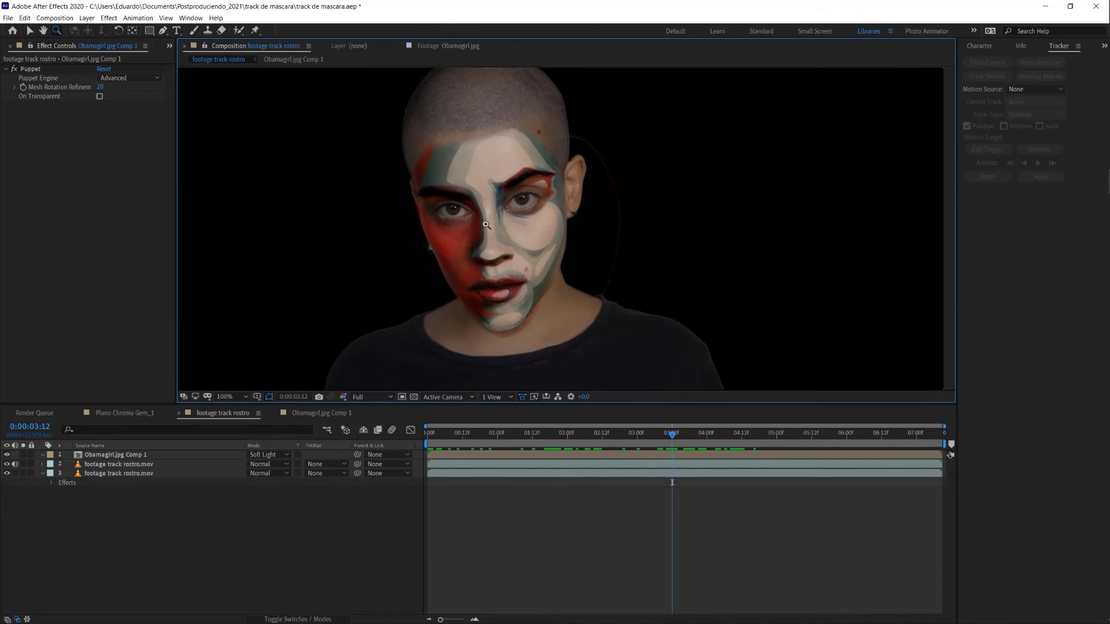
key(v)
click(131, 456)
- Apply Matte Choker to layer 1 with Gray Level Softness 1 at 46% and Choke 1 at 53
click(110, 19)
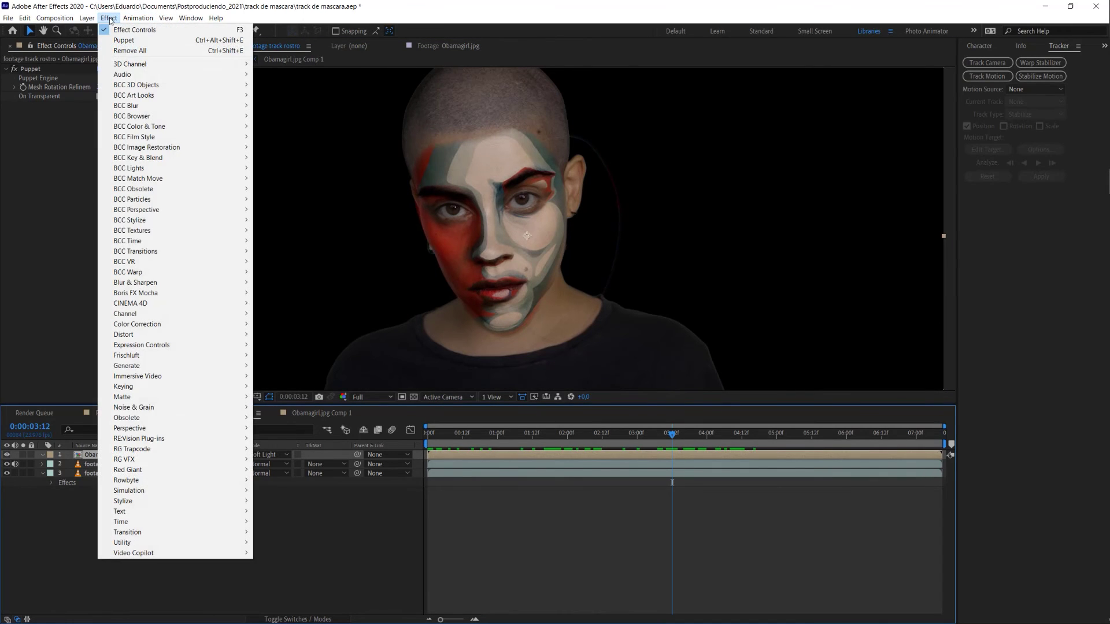
mouse_move(147, 398)
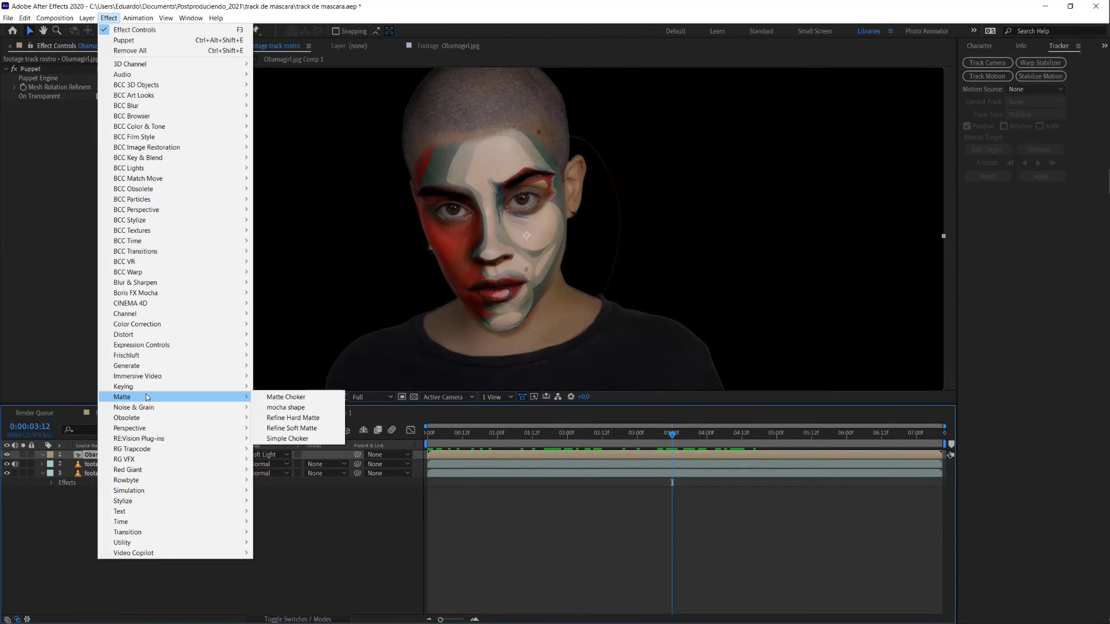
click(277, 397)
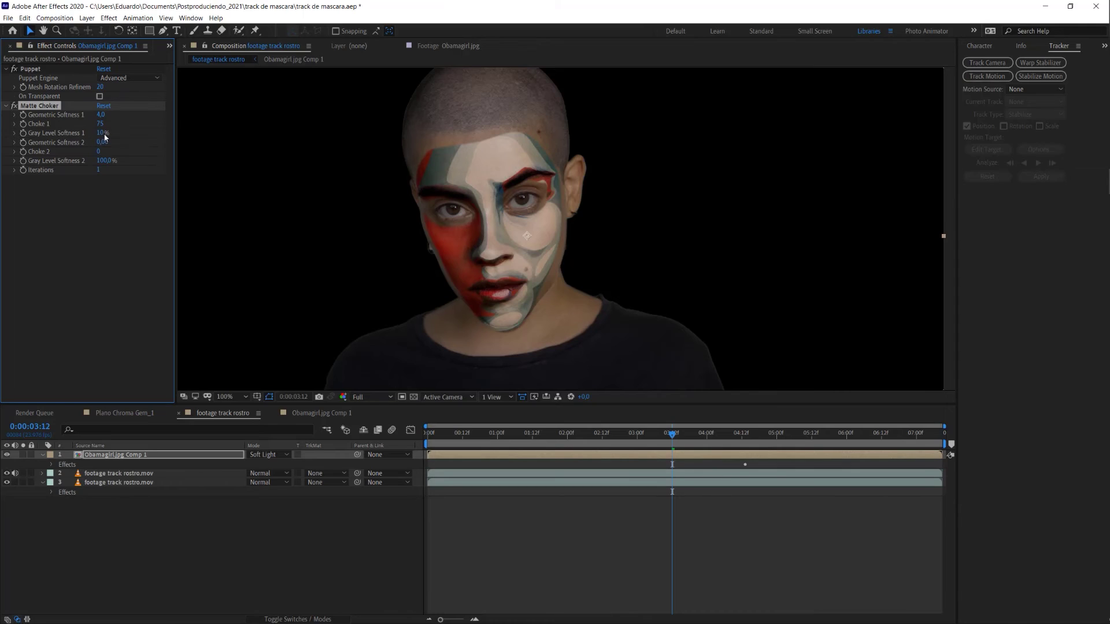
drag(104, 133, 119, 132)
drag(120, 121, 145, 114)
drag(204, 124, 104, 124)
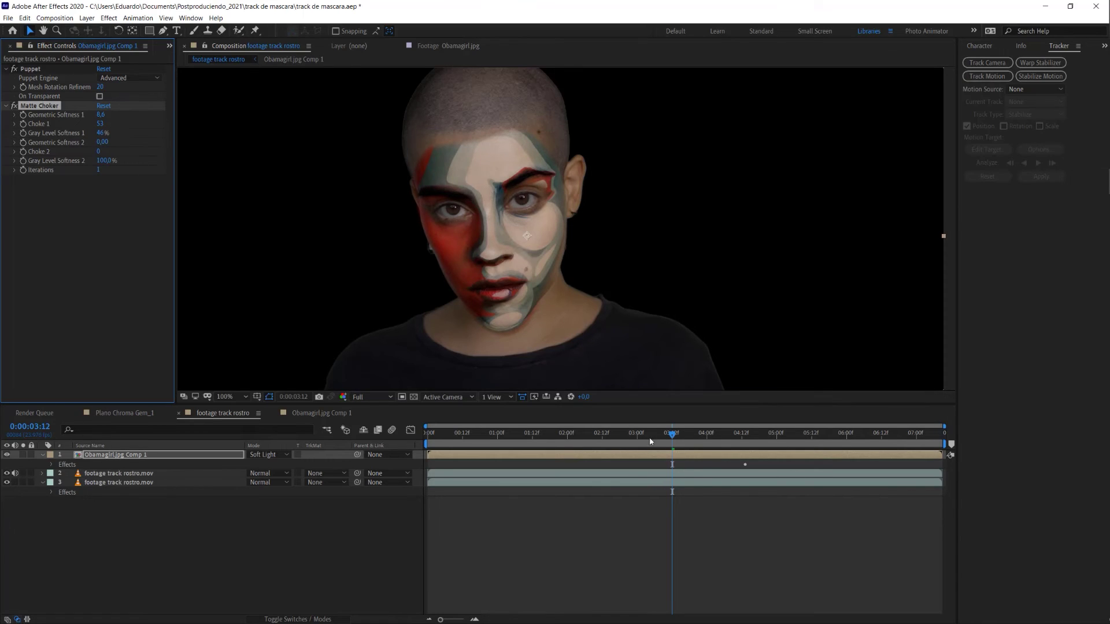
drag(672, 434, 564, 456)
- Draw a rectangular mask across the forehead, feather it 63 pixels, and keyframe its Mask Path
click(149, 30)
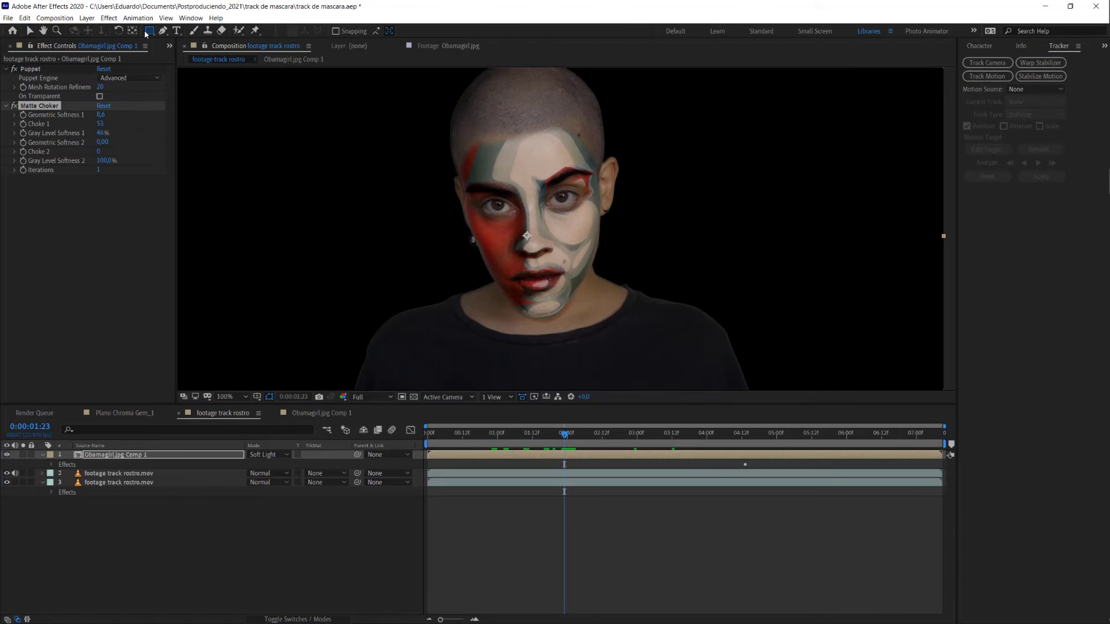
drag(406, 103, 644, 170)
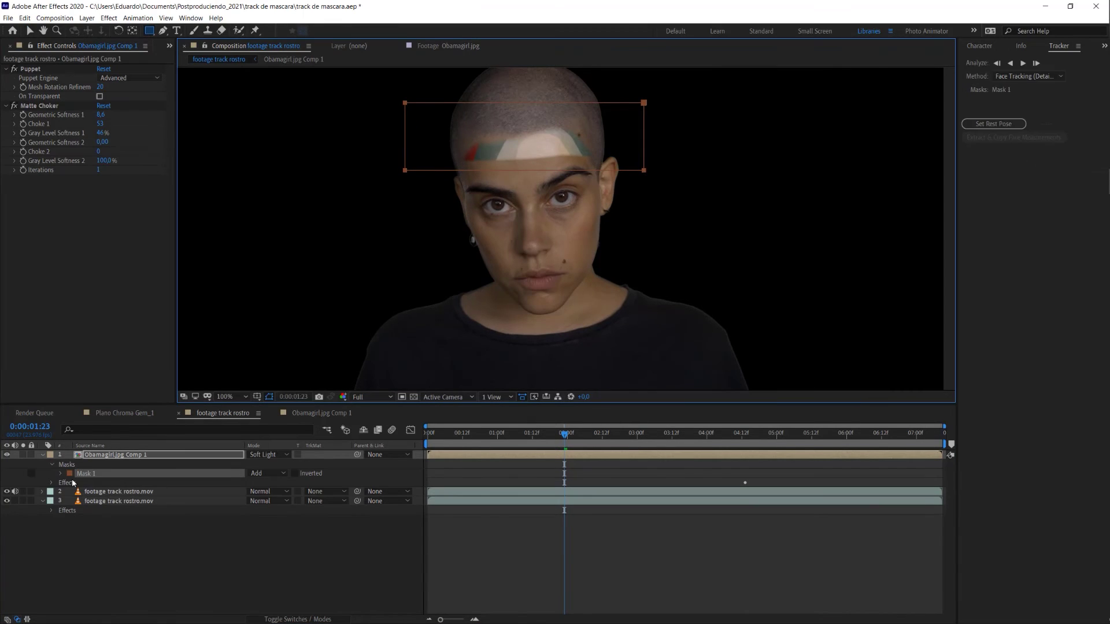
click(61, 473)
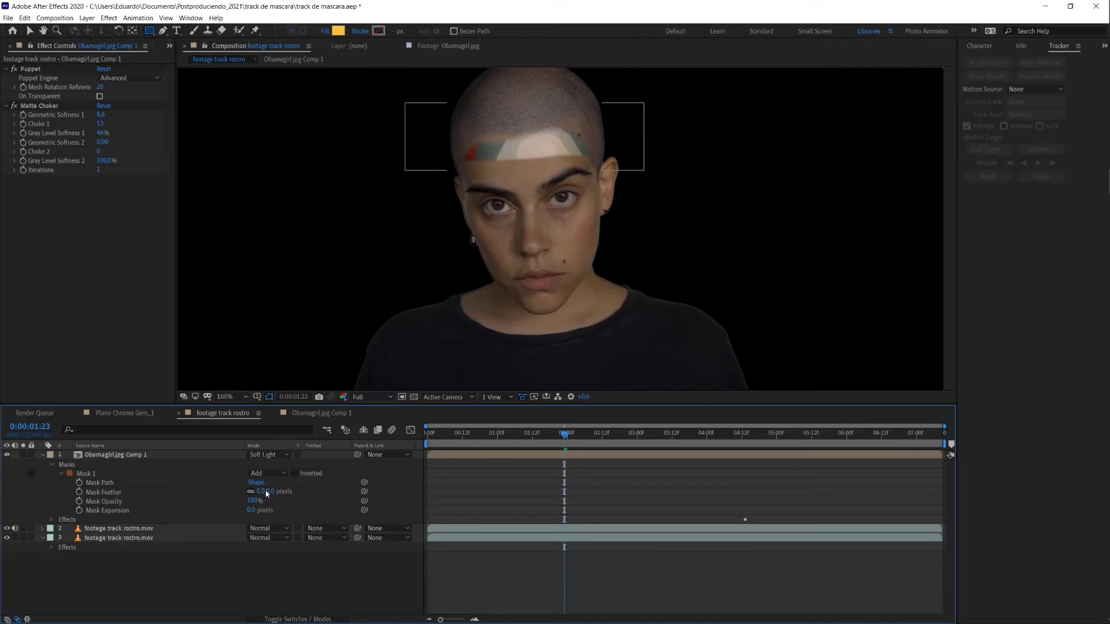
drag(260, 491, 300, 492)
click(115, 455)
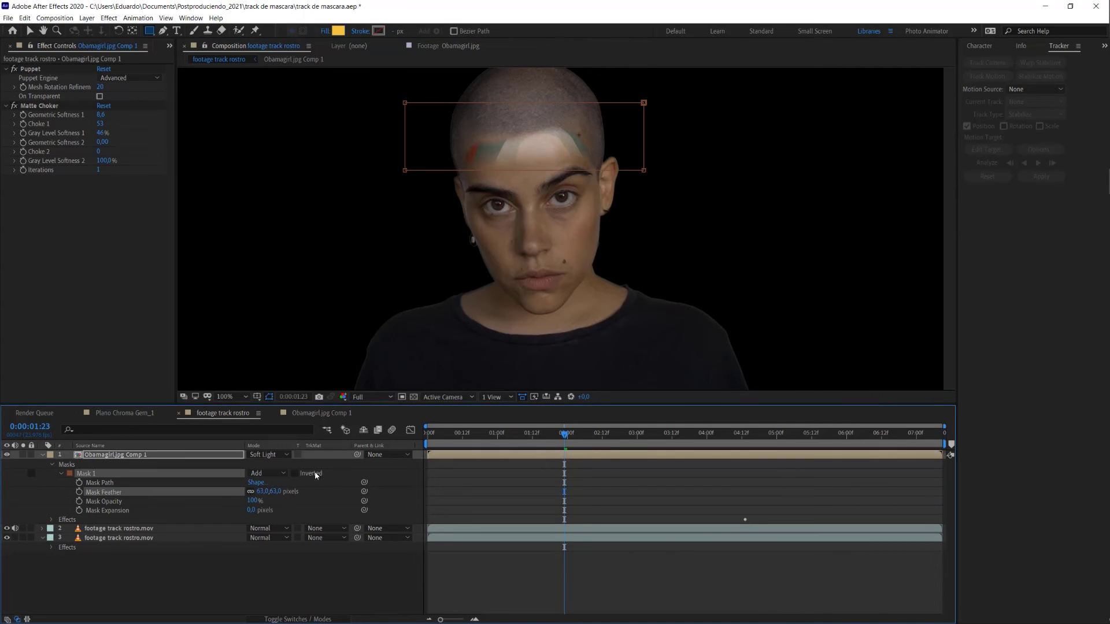
click(343, 483)
key(alt+shift+m)
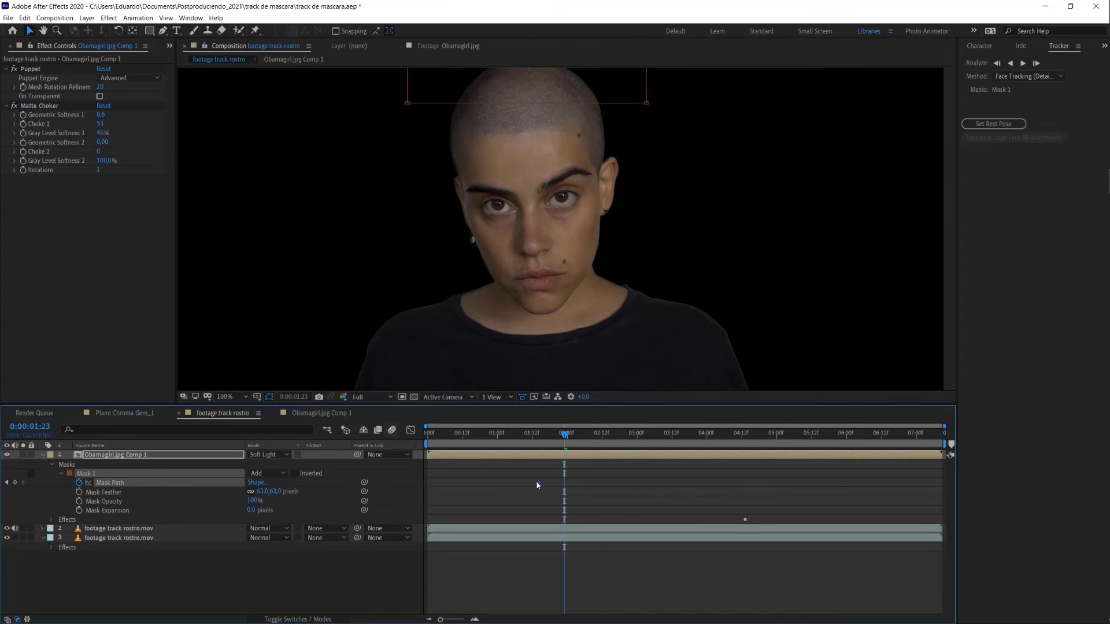
- At about 3:06, move the mask onto the forehead and stretch it over the whole face
drag(572, 444, 655, 443)
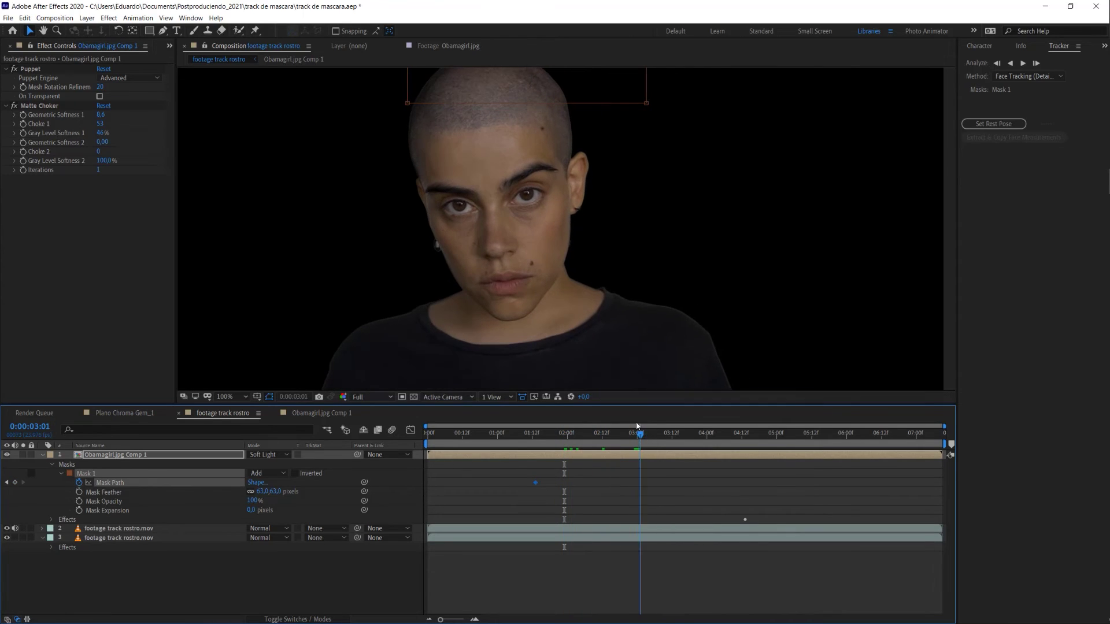
click(531, 107)
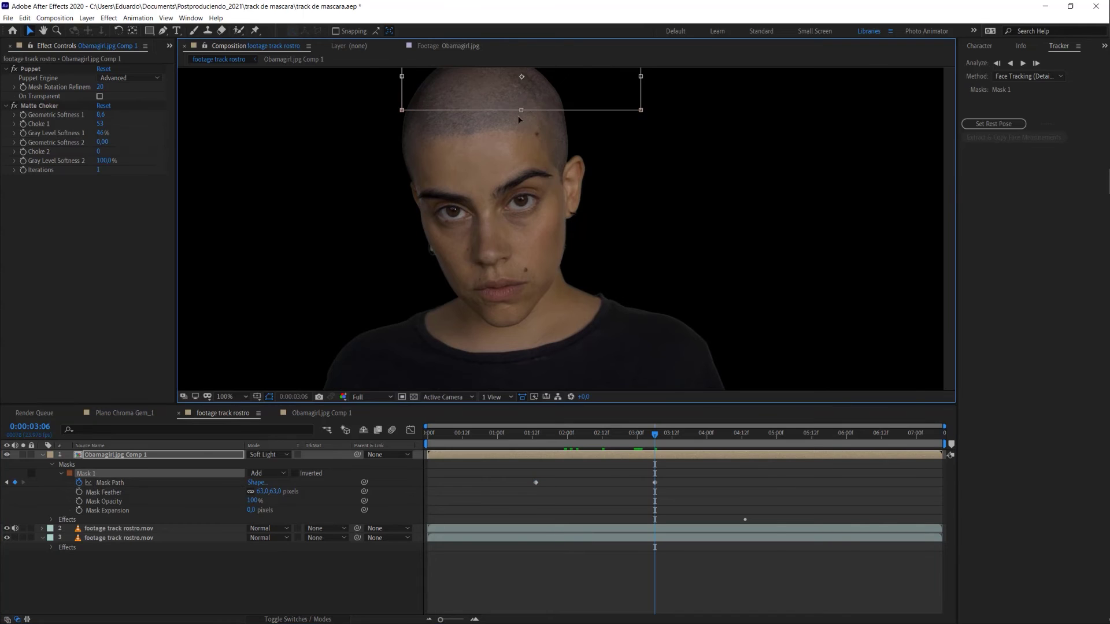
drag(531, 110, 510, 172)
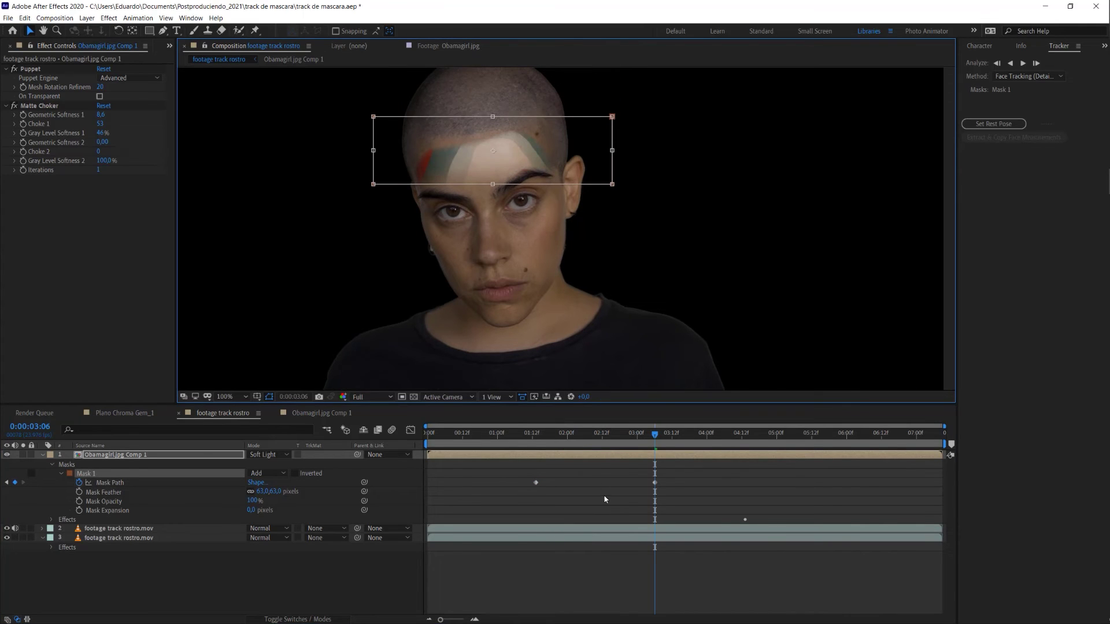
click(605, 497)
click(502, 185)
mouse_move(492, 184)
mouse_down()
mouse_move(511, 349)
mouse_move(512, 325)
mouse_up()
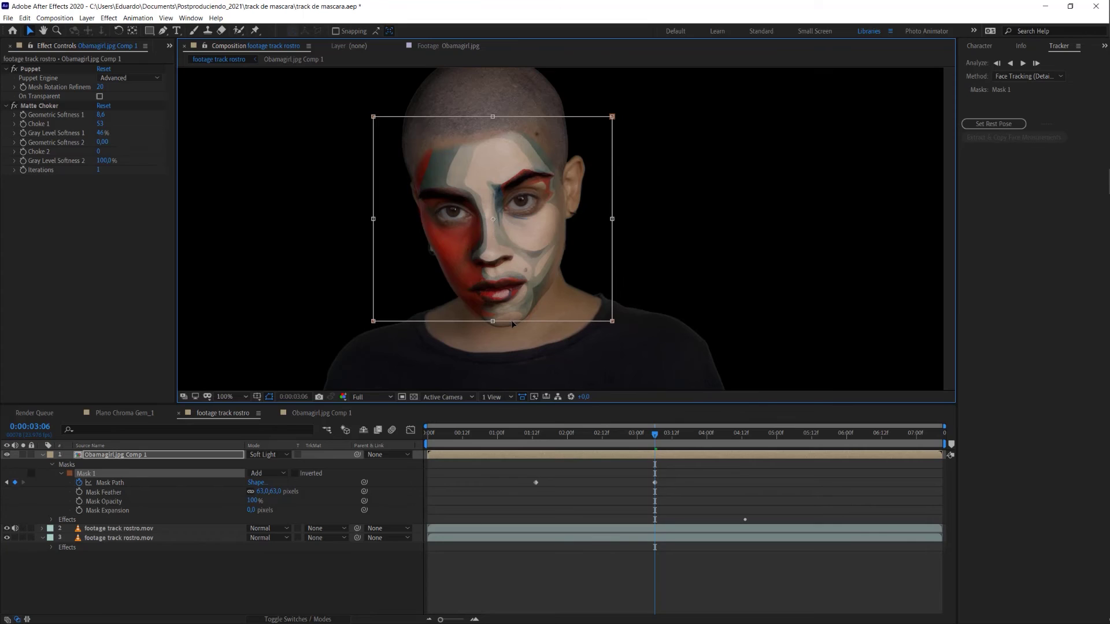
click(624, 488)
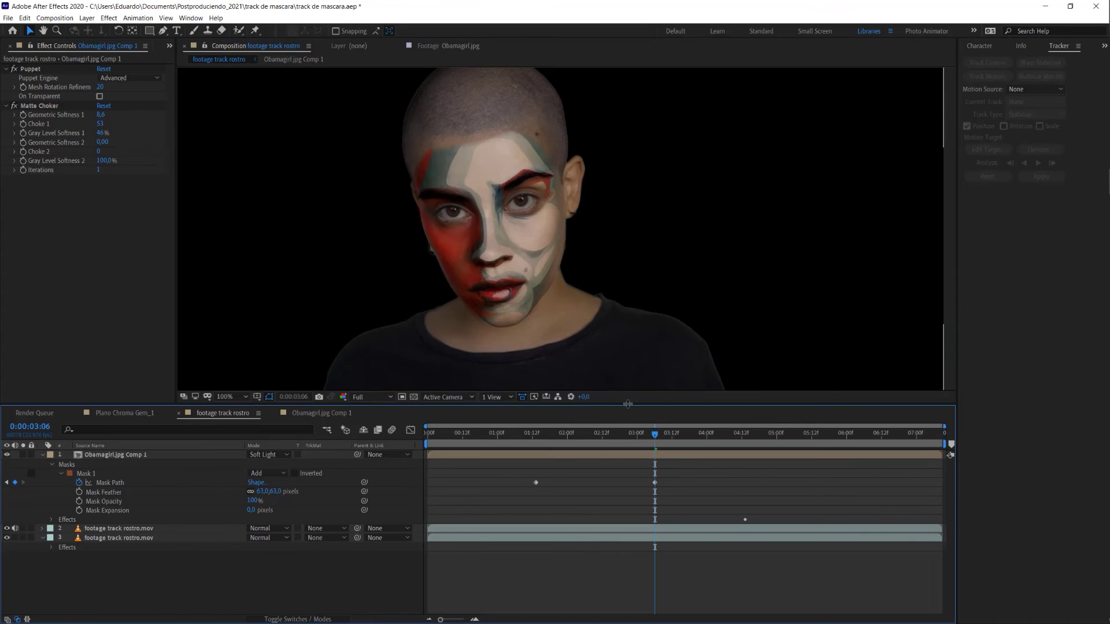
- Apply Easy Ease to both Mask Path keyframes and preview the face paint from 01:13
drag(665, 473, 533, 495)
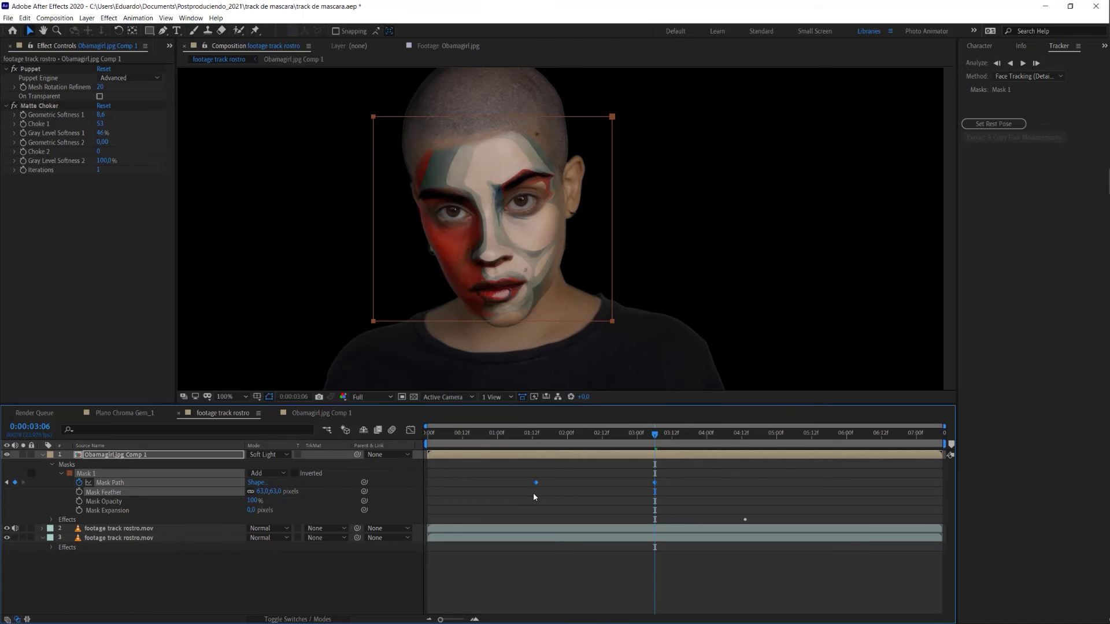
right_click(536, 484)
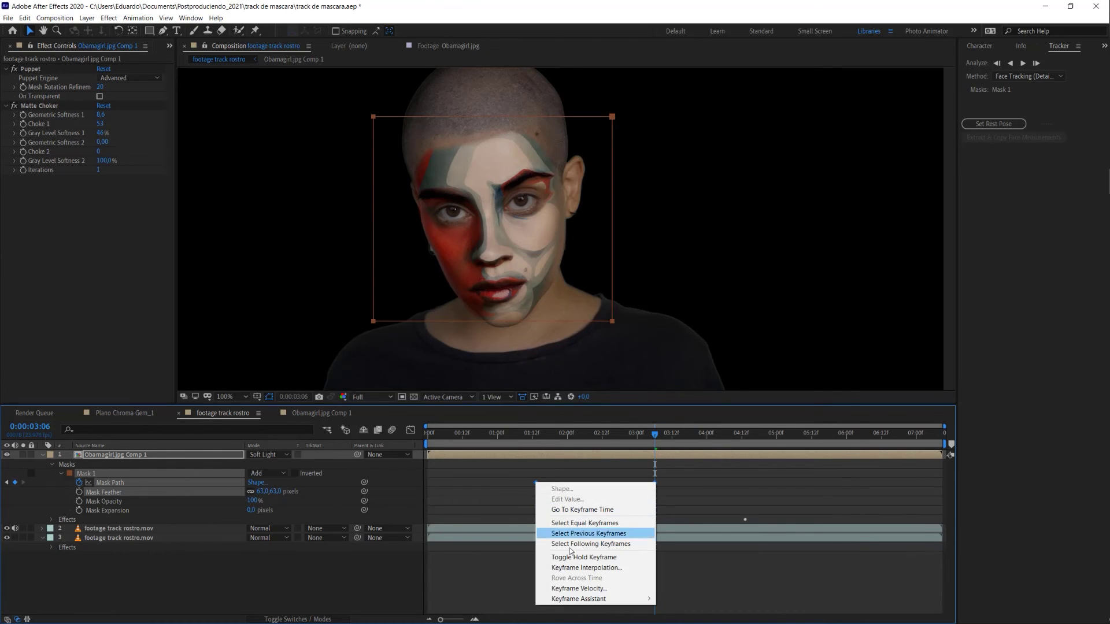
mouse_move(641, 599)
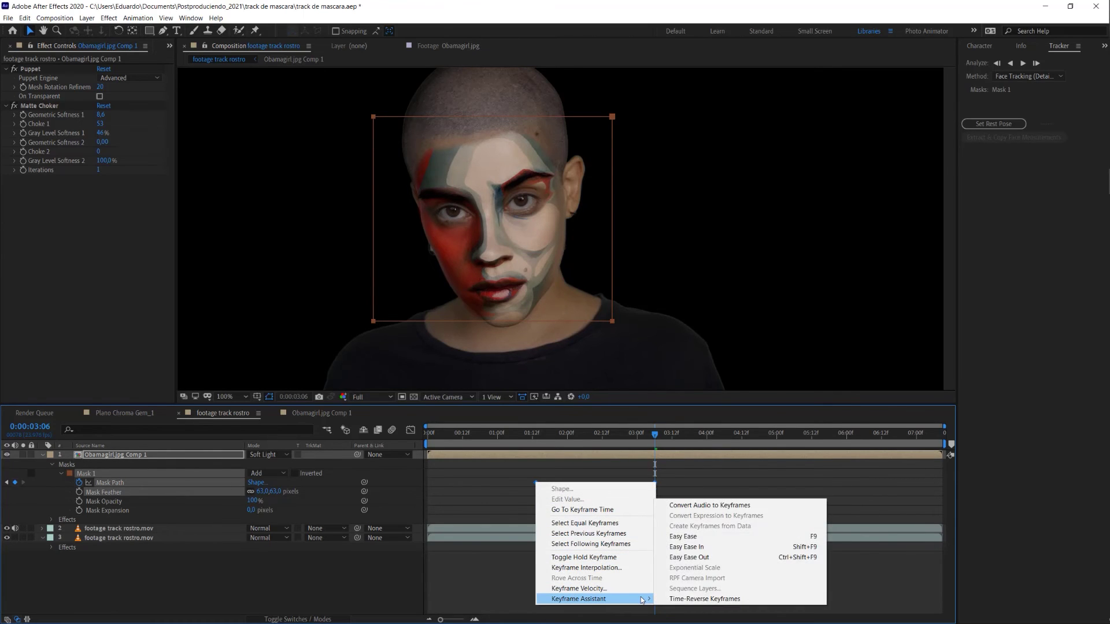
click(695, 536)
click(632, 479)
click(536, 435)
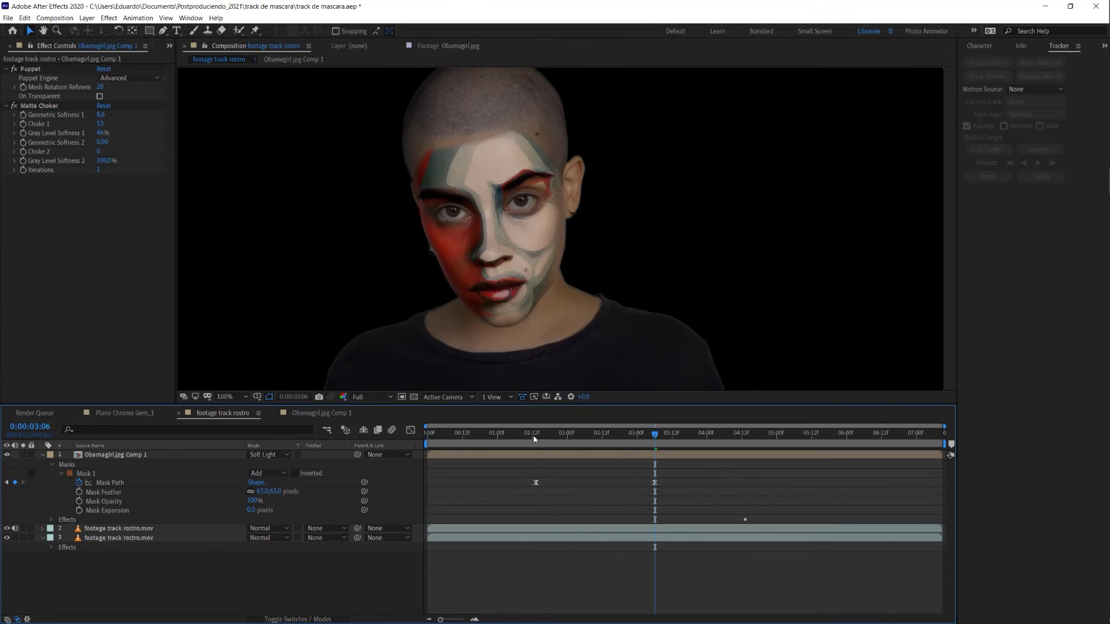
key(space)
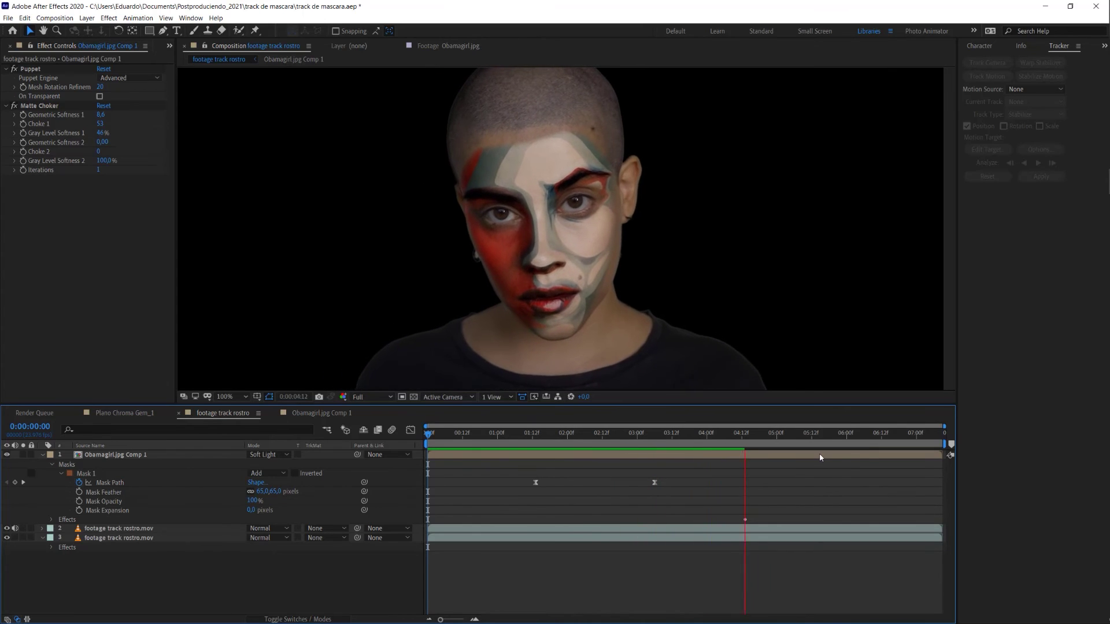
click(737, 453)
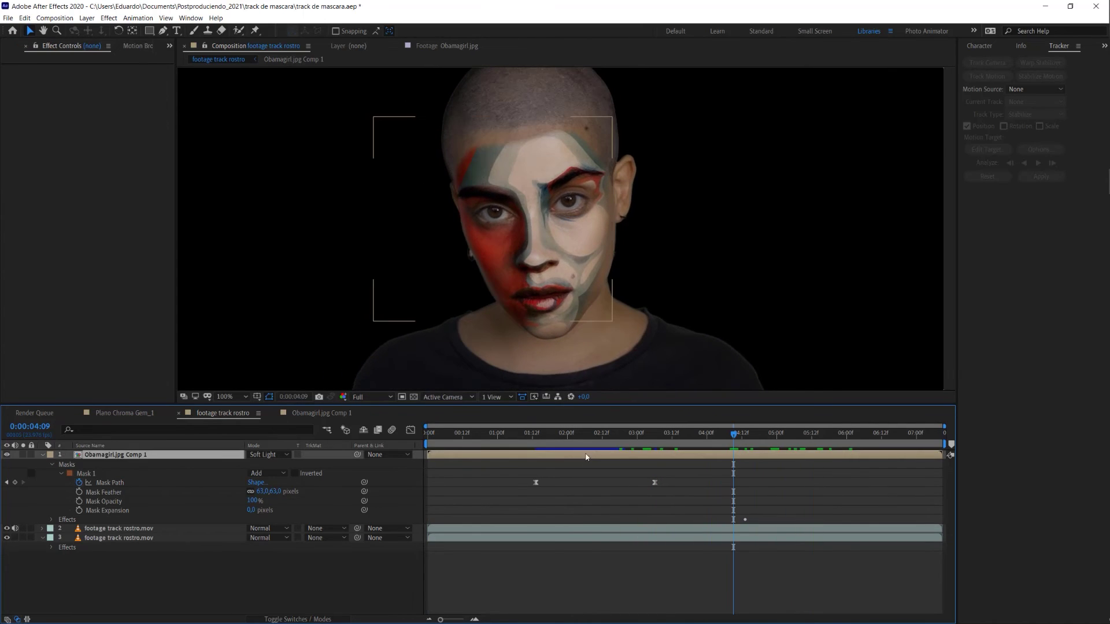
- Apply Lumetri Color to the painted face layer
click(104, 19)
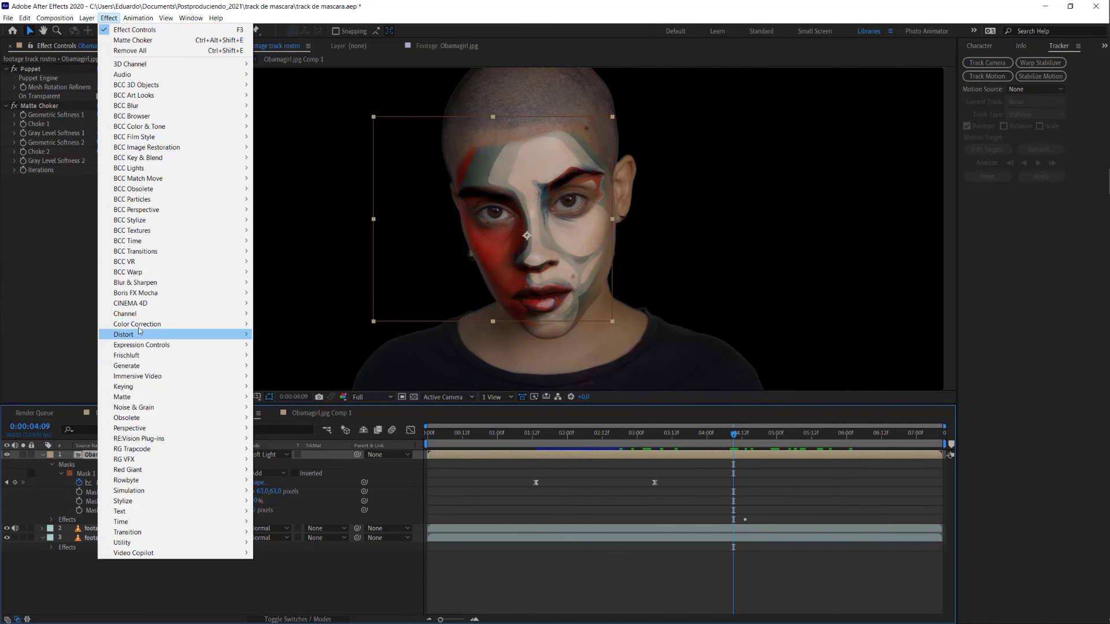
mouse_move(143, 325)
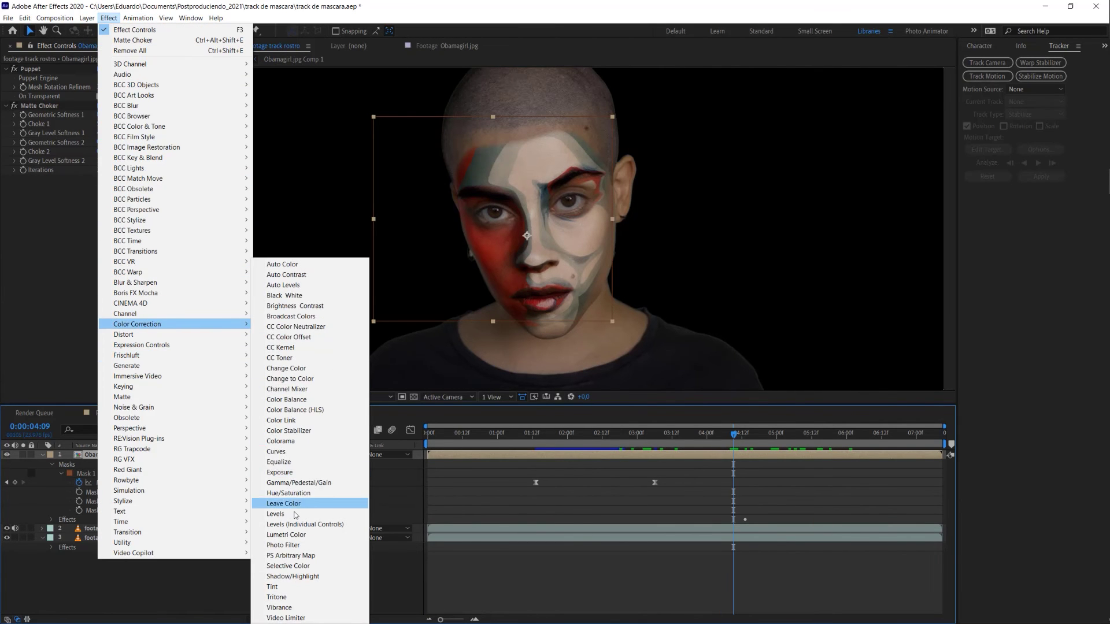
click(335, 535)
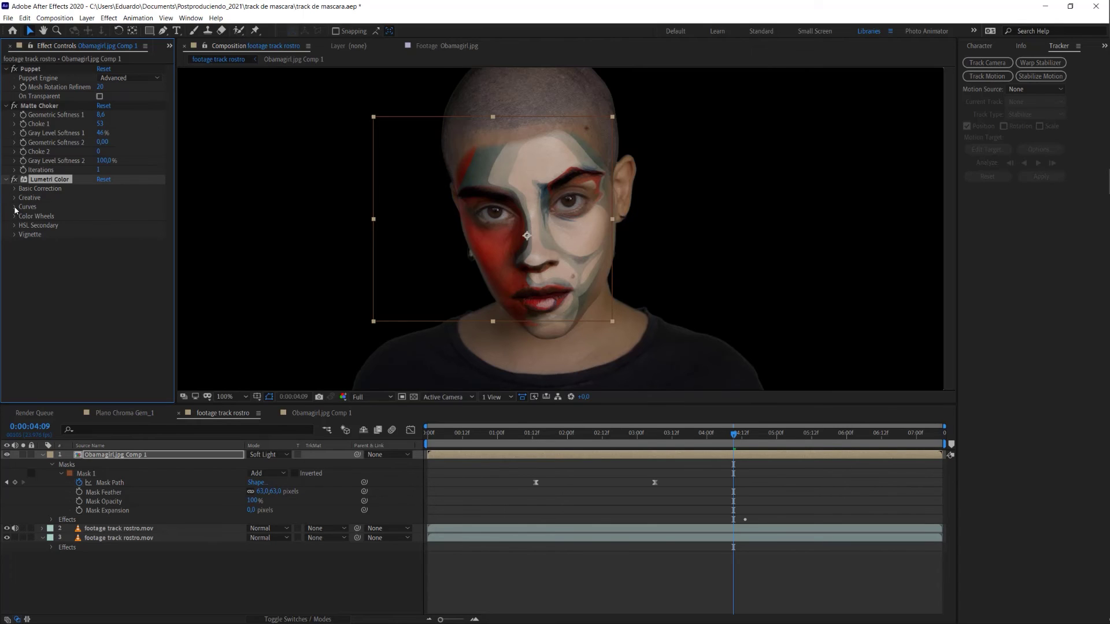
- Bend the Lumetri Hue vs Hue curve to shift the paint toward orange and lavender
click(14, 206)
scroll(122, 263, down, 5)
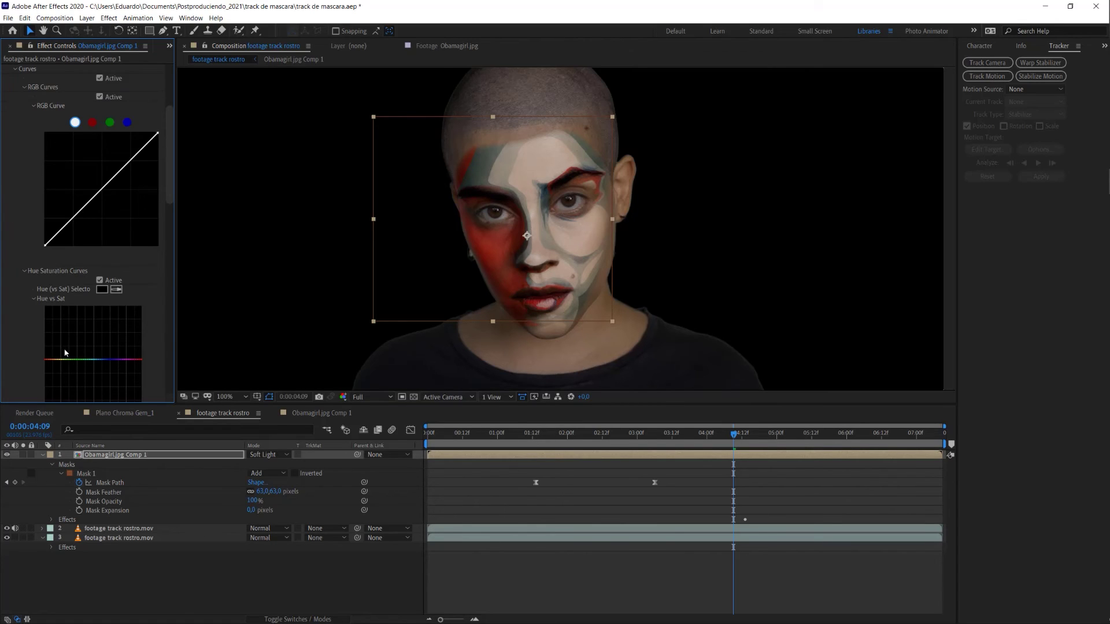
scroll(65, 352, down, 2)
scroll(162, 341, down, 2)
scroll(129, 337, down, 2)
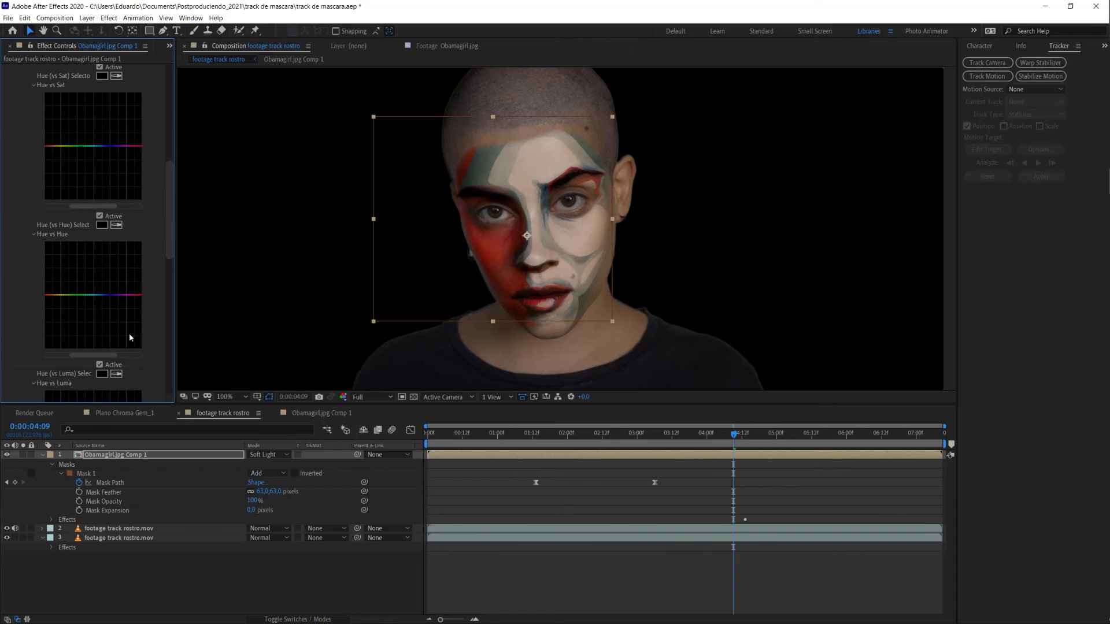
click(58, 295)
mouse_move(48, 295)
mouse_down()
mouse_move(80, 278)
mouse_move(77, 310)
mouse_move(108, 302)
mouse_up()
click(603, 491)
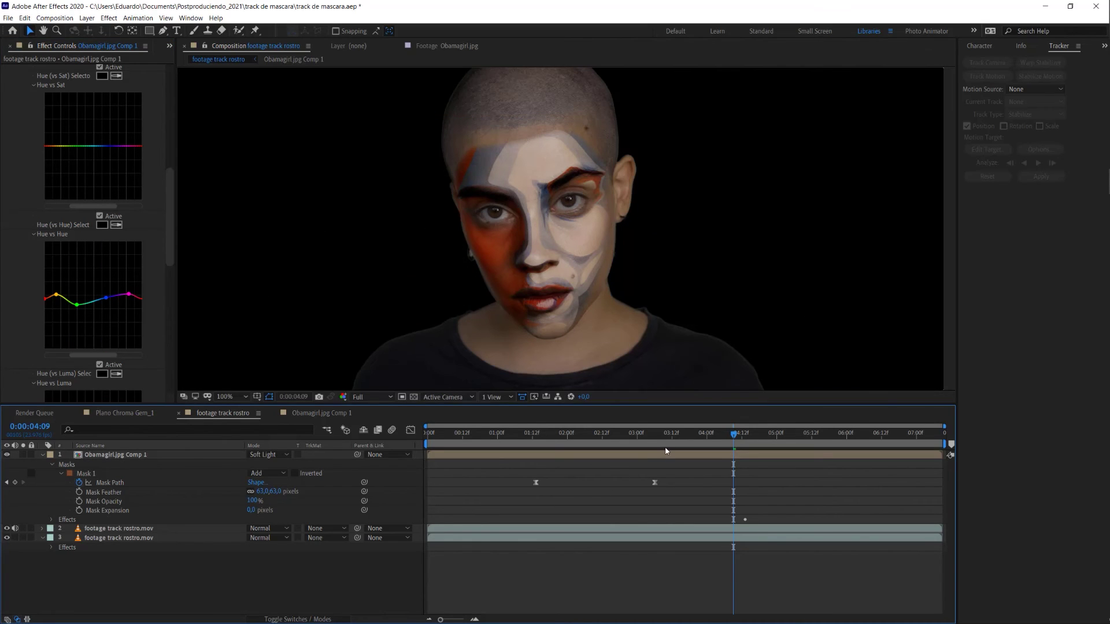
- Preview from the start and, at 04:22, raise the face mask's bottom edge
click(628, 435)
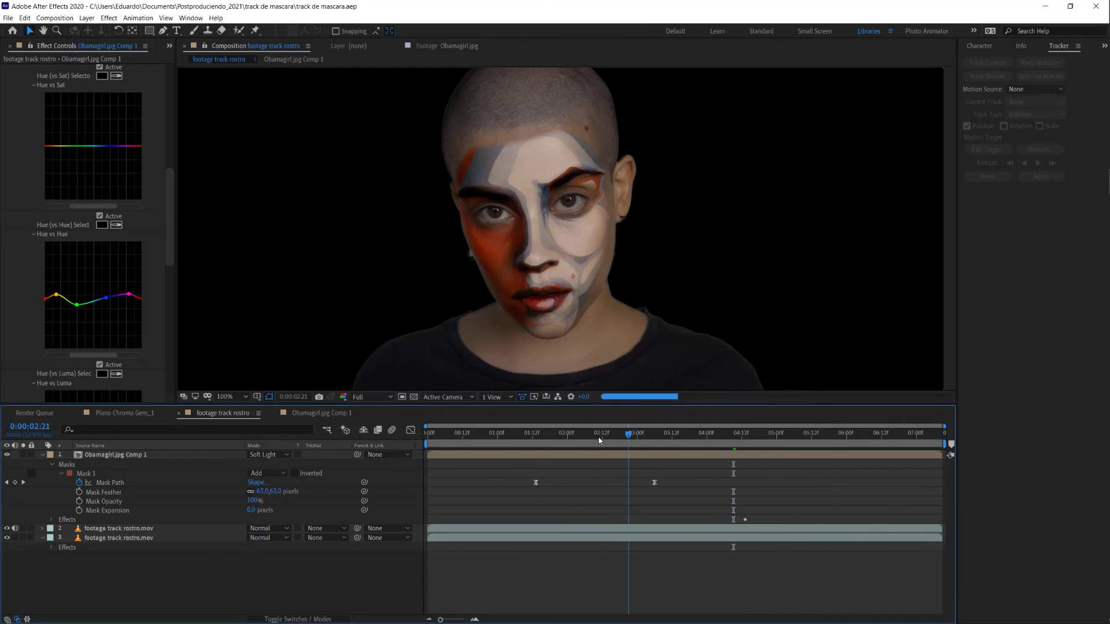
key(Home)
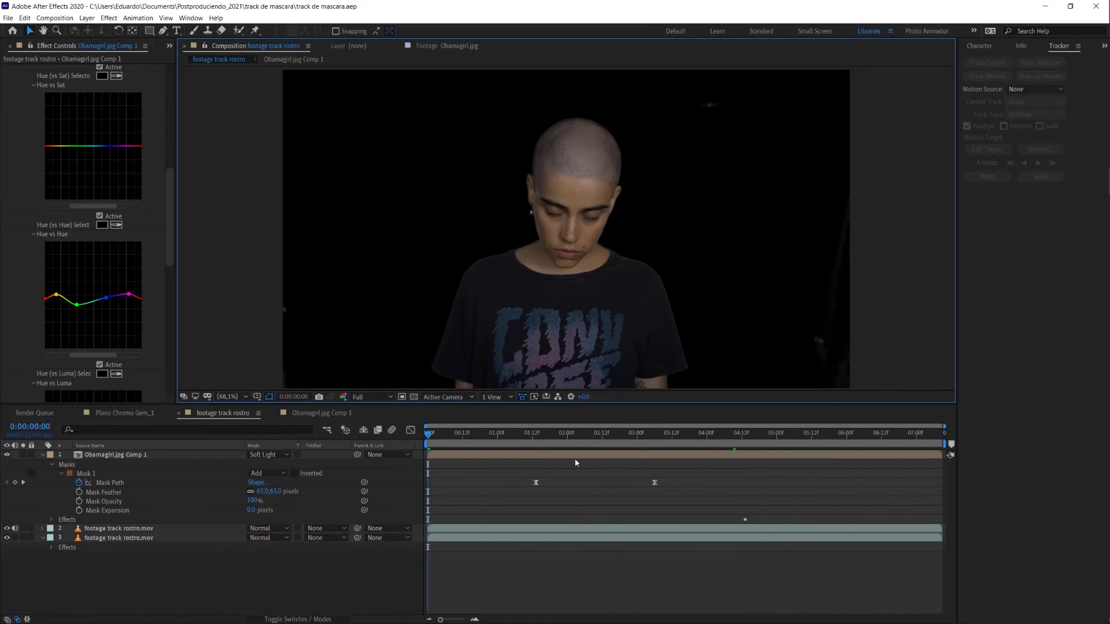
key(space)
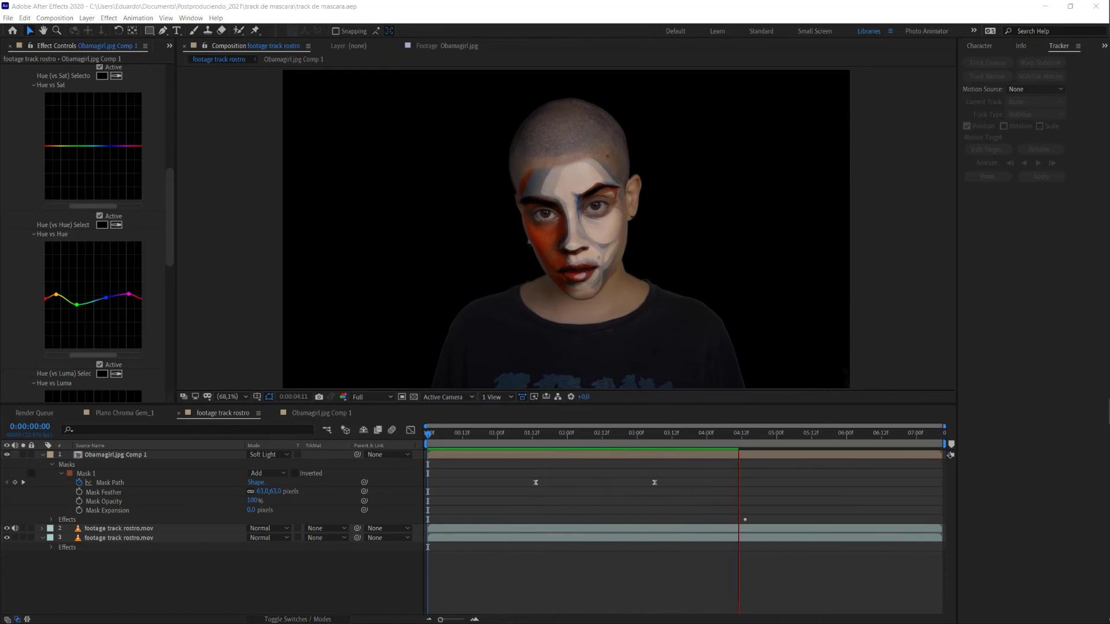
double_click(576, 298)
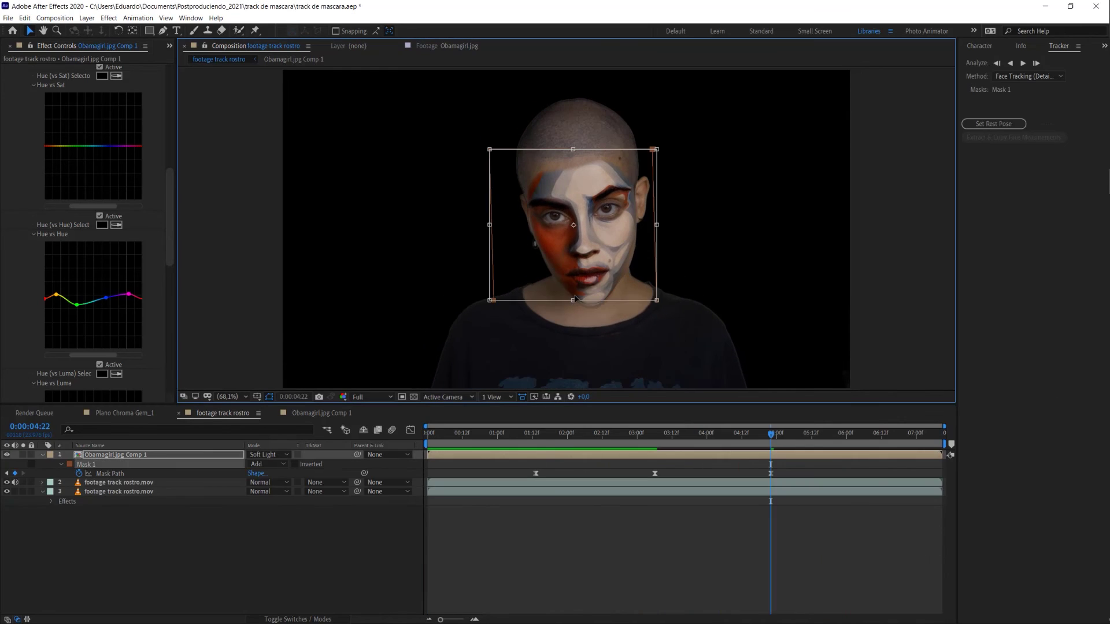
drag(575, 297, 576, 295)
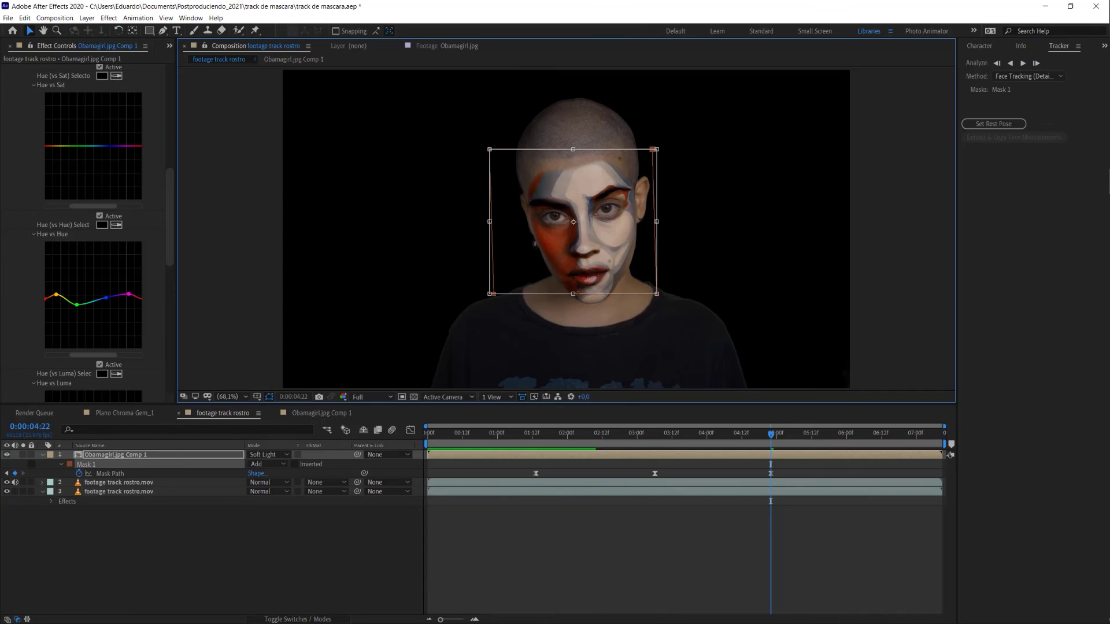
drag(573, 295, 574, 292)
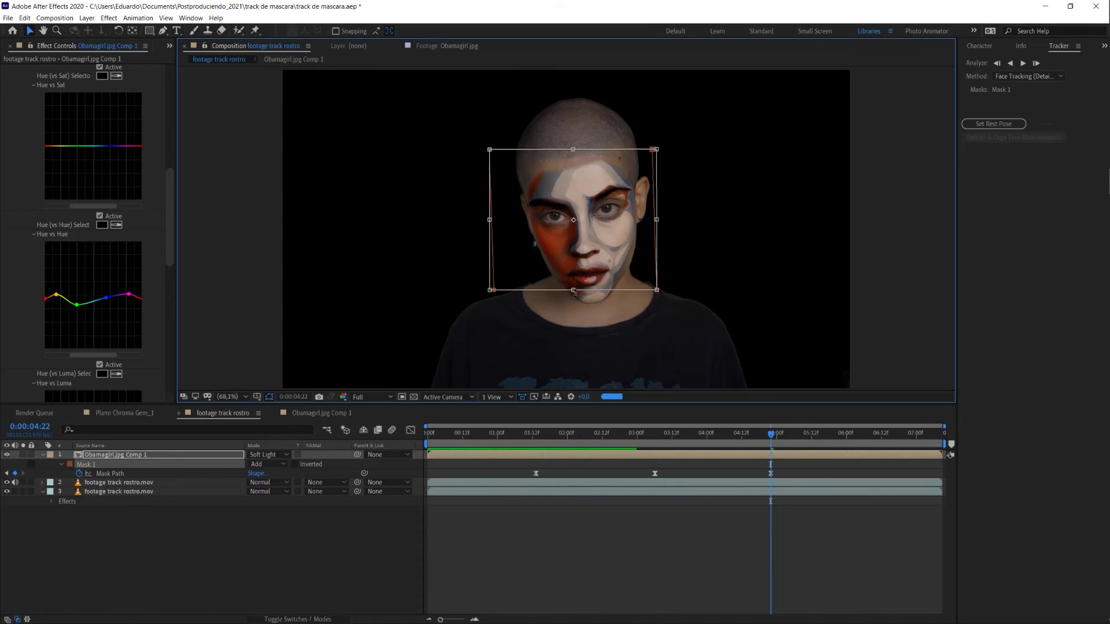
- At 07:08, lower the mask's bottom edge to fit the chin, then zoom out to 50%
click(937, 443)
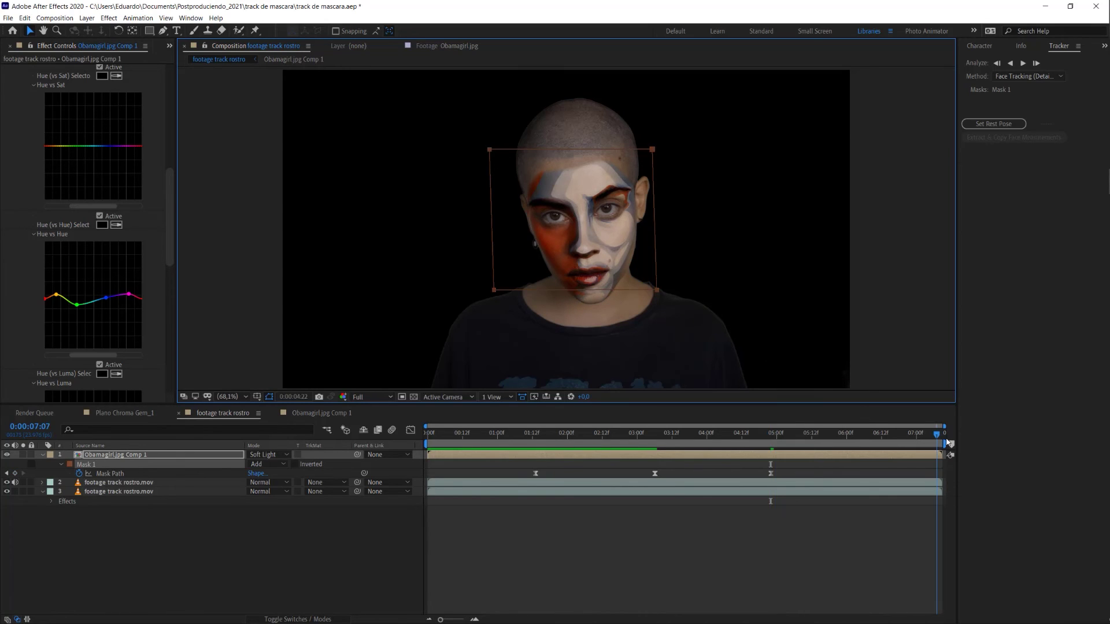
double_click(604, 292)
drag(573, 290, 573, 292)
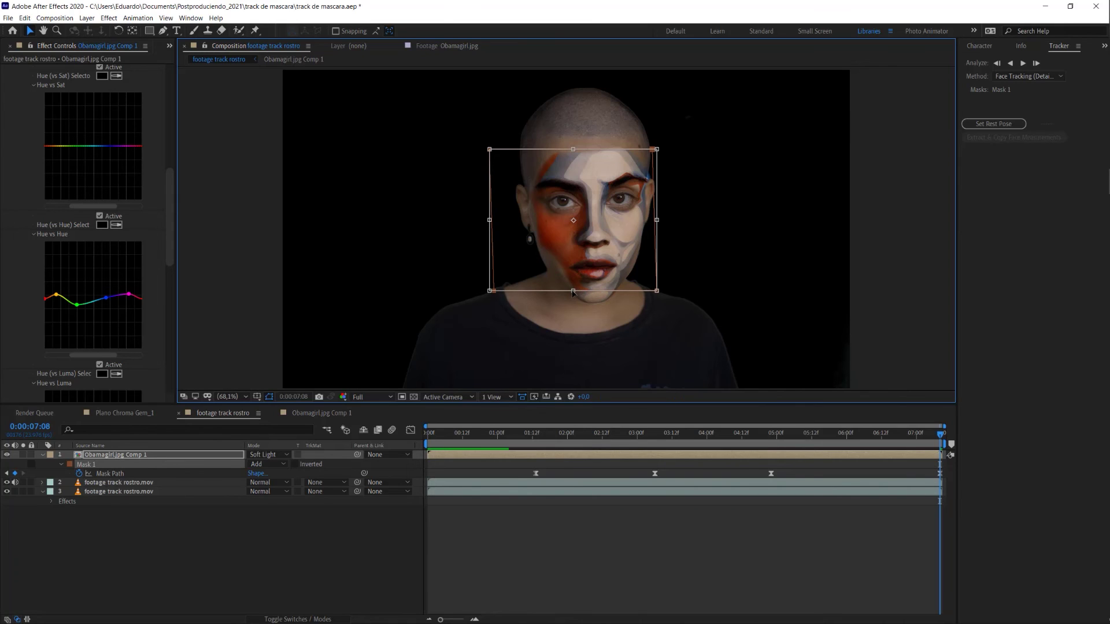
click(816, 518)
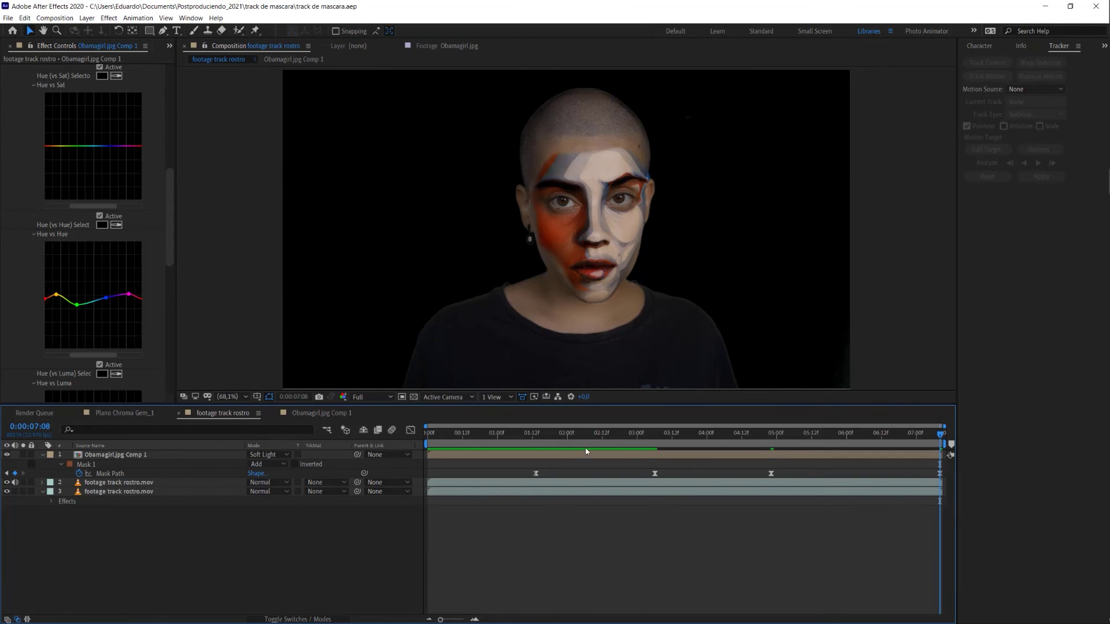
key(z)
alt+click(536, 288)
- At 01:04, start a Pen mask on the wrong layer and undo the mistaken points
click(565, 482)
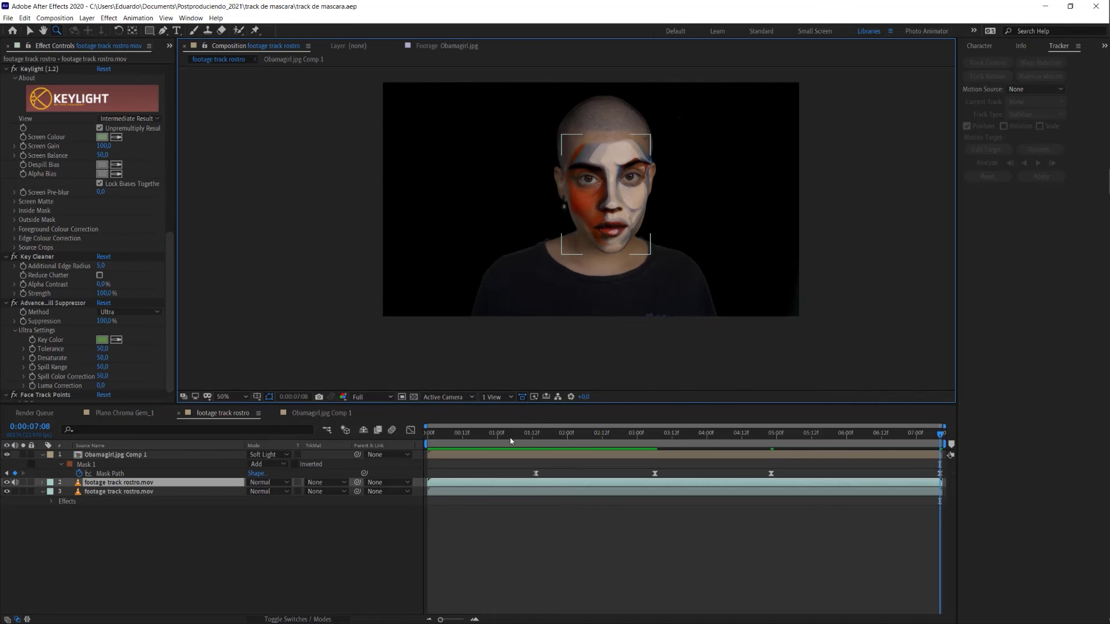
click(165, 32)
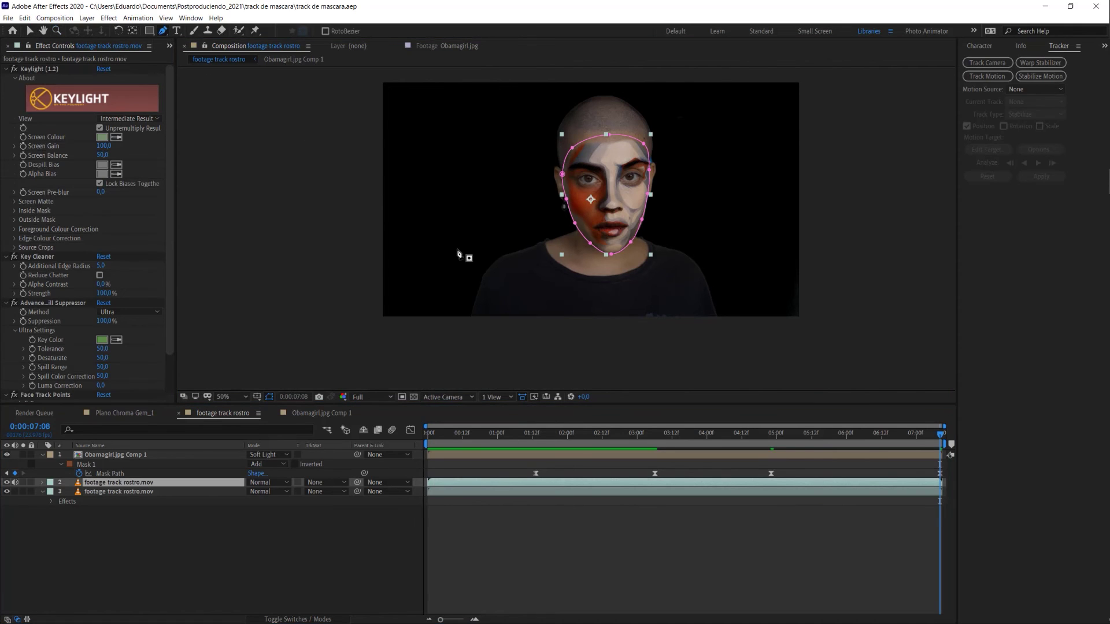
click(509, 434)
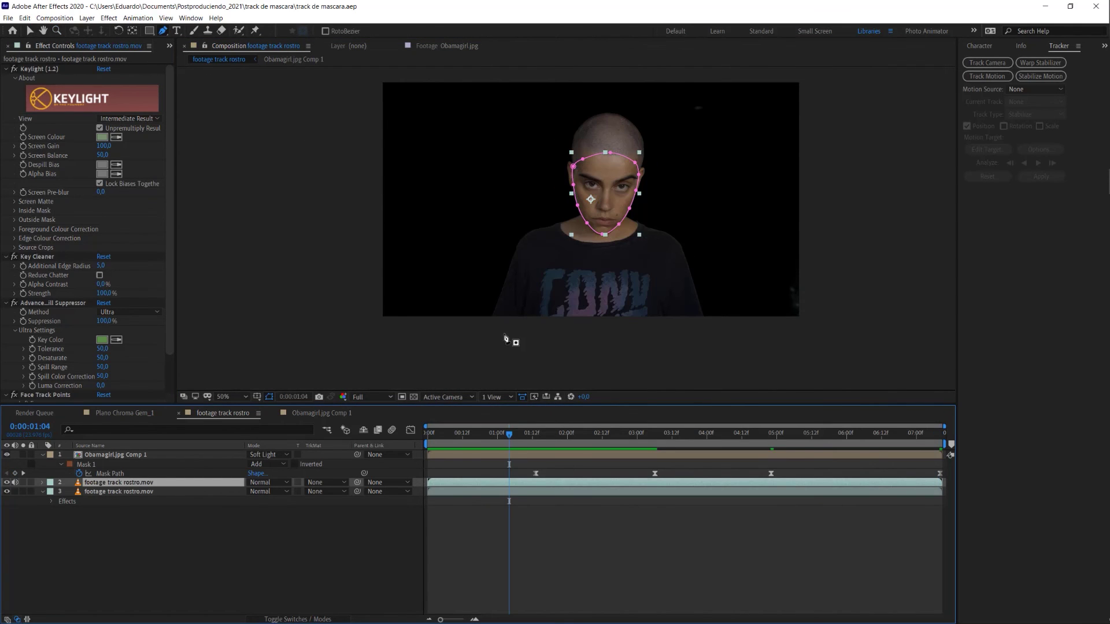
click(465, 343)
drag(470, 186, 478, 153)
drag(527, 88, 550, 52)
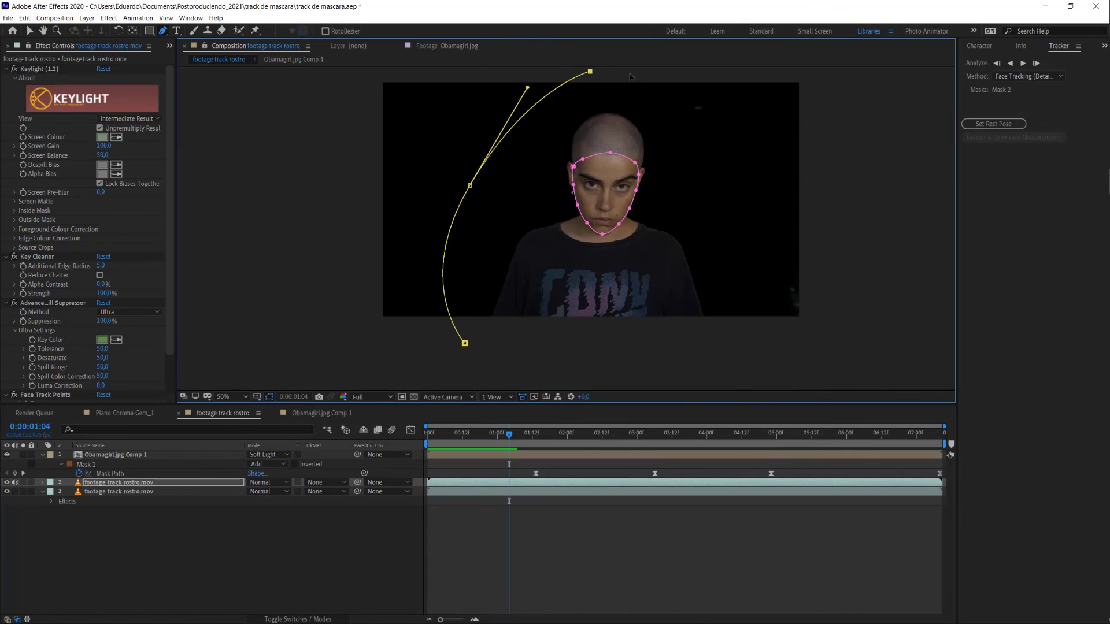
click(590, 72)
click(645, 86)
key(ctrl+z)
key(ctrl+z)
key(ctrl+z)
key(ctrl+z)
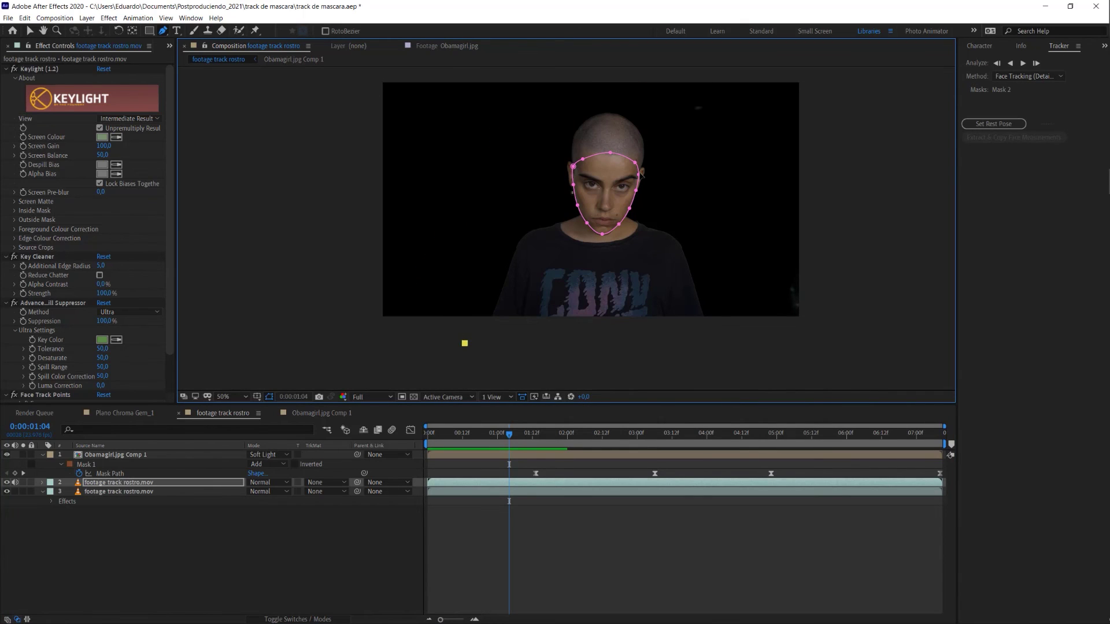
- Draw a closed mask around her head and shoulders on layer 3 and keyframe its path
key(ctrl+Down)
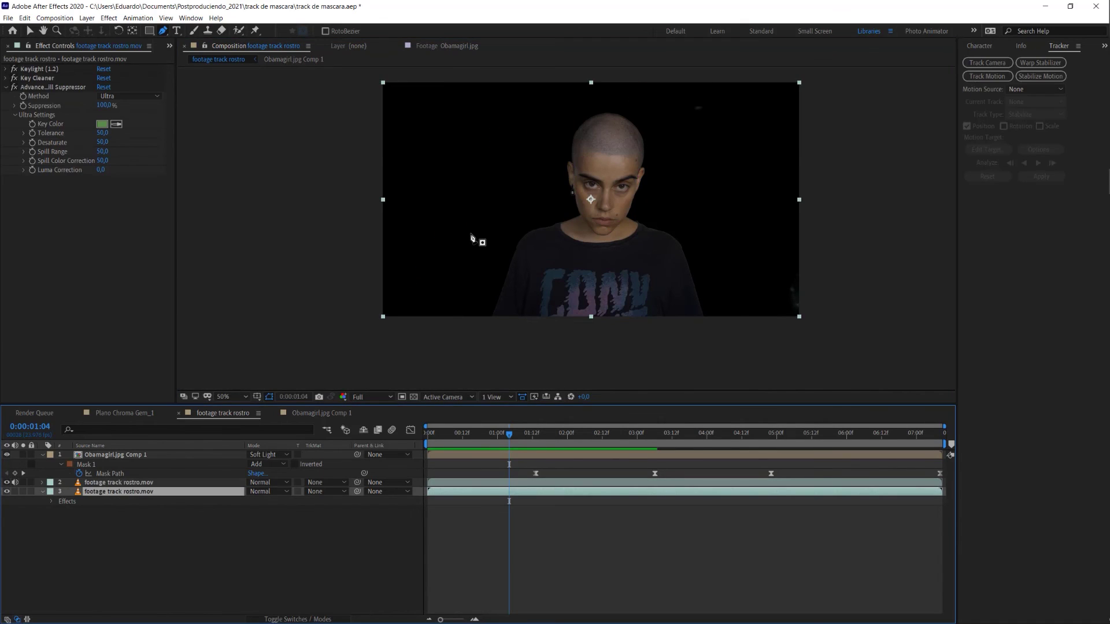
click(461, 349)
mouse_move(476, 201)
mouse_down()
mouse_move(525, 119)
mouse_move(595, 99)
mouse_move(685, 152)
mouse_up()
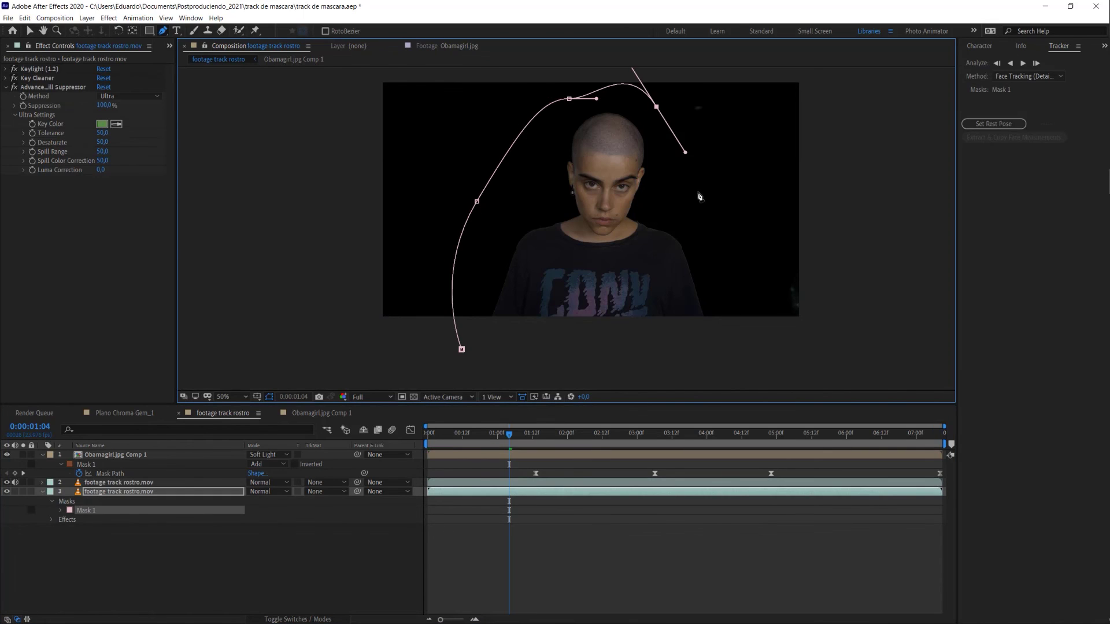
drag(720, 271, 724, 296)
drag(740, 364, 747, 398)
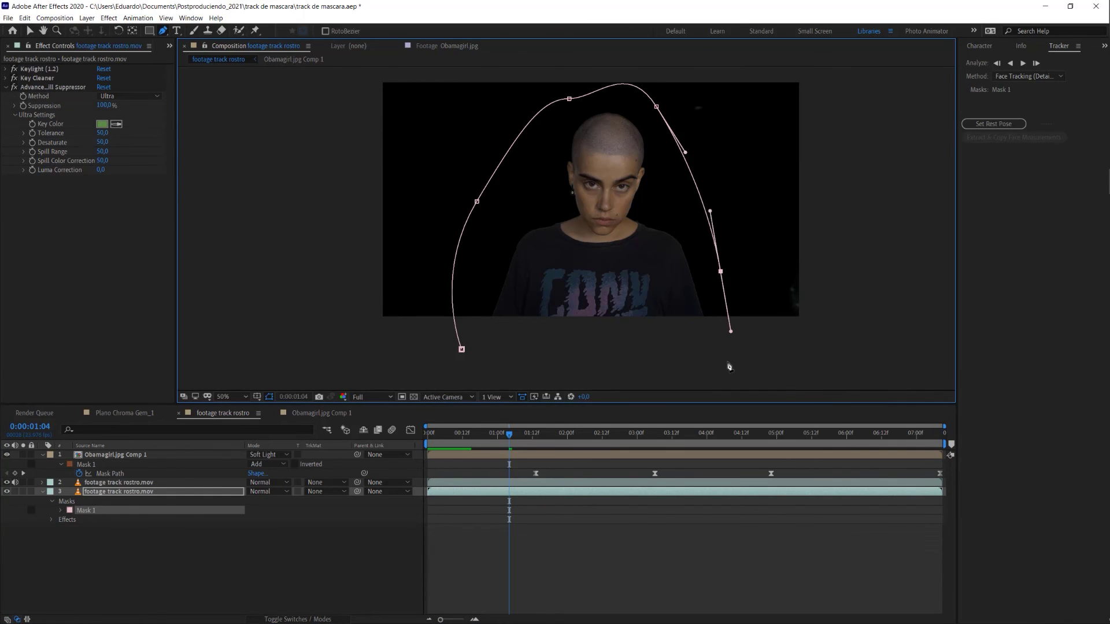
click(461, 350)
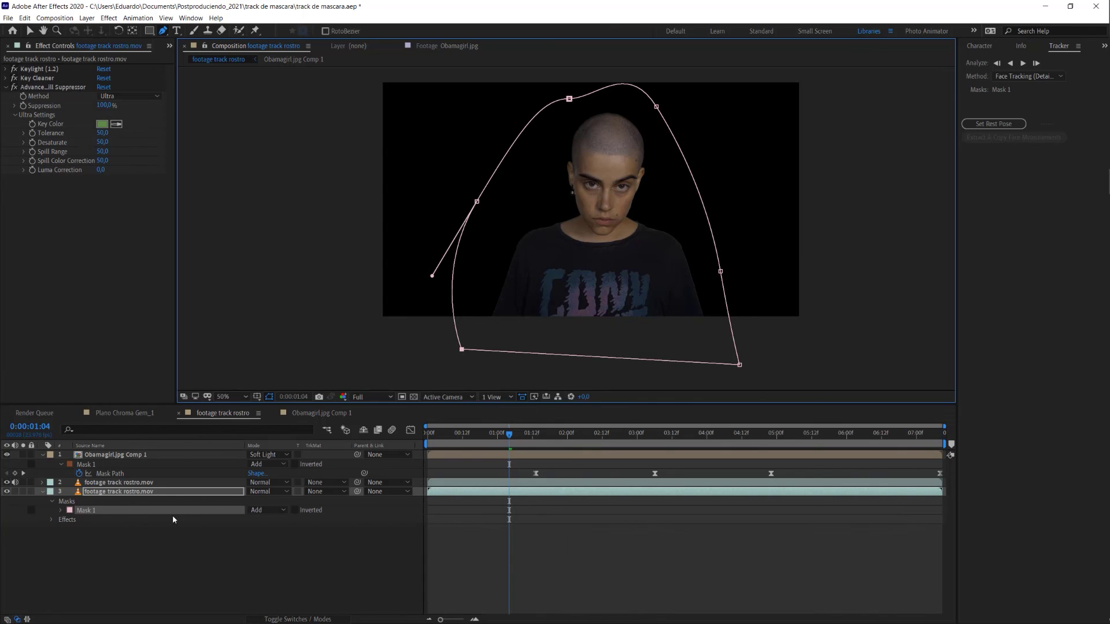
click(60, 510)
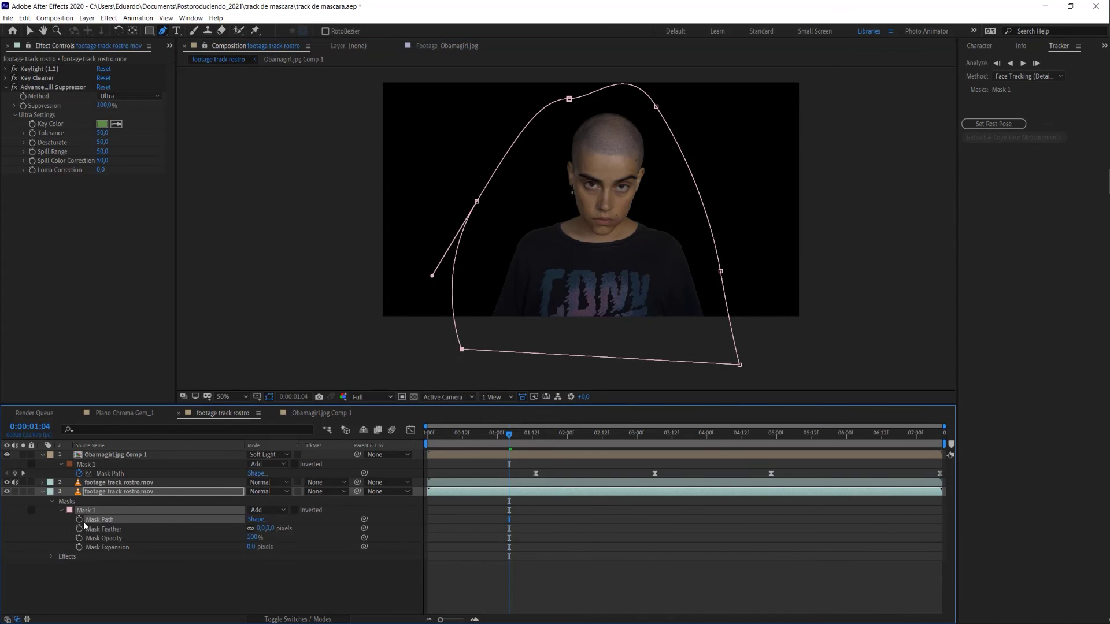
click(79, 519)
- At 0:00:03:05, adjust the body mask's top and upper-right points around her head
drag(498, 440, 428, 439)
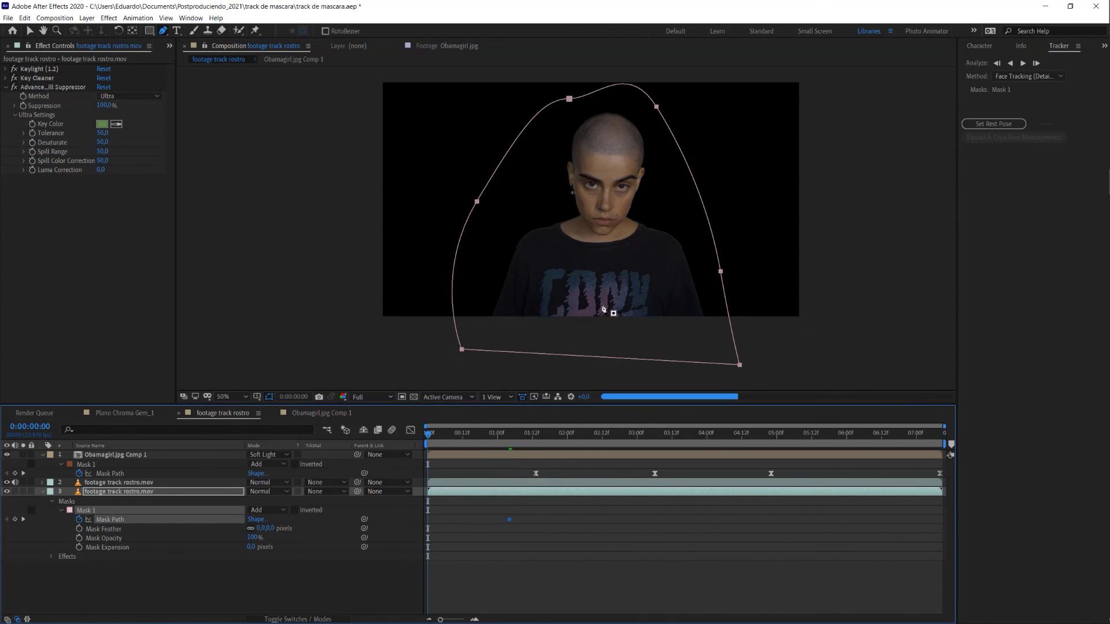
click(653, 439)
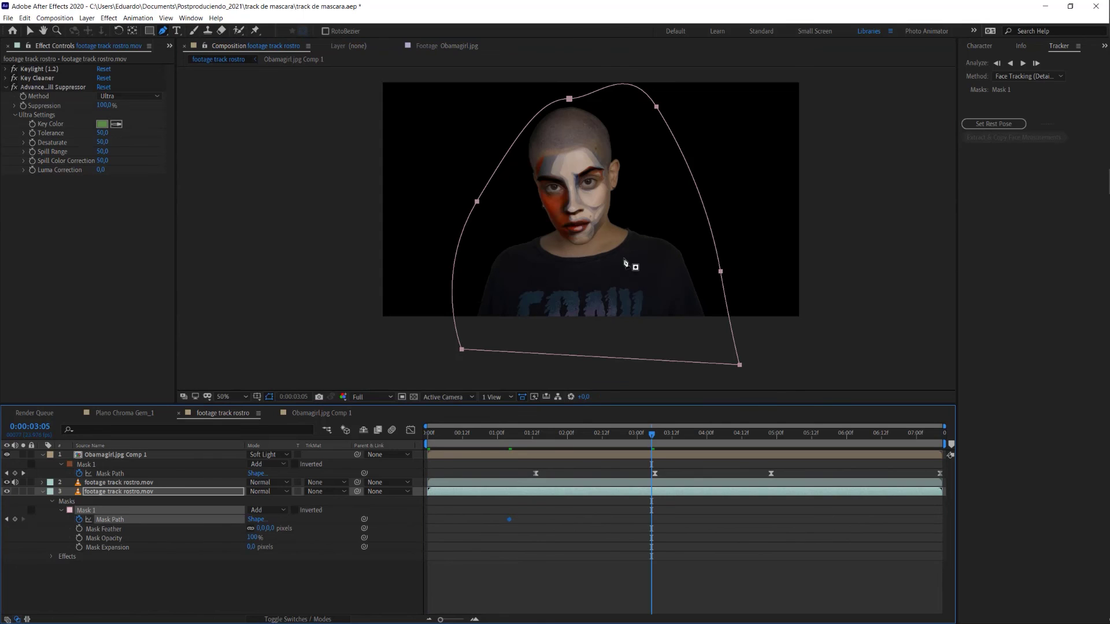
key(v)
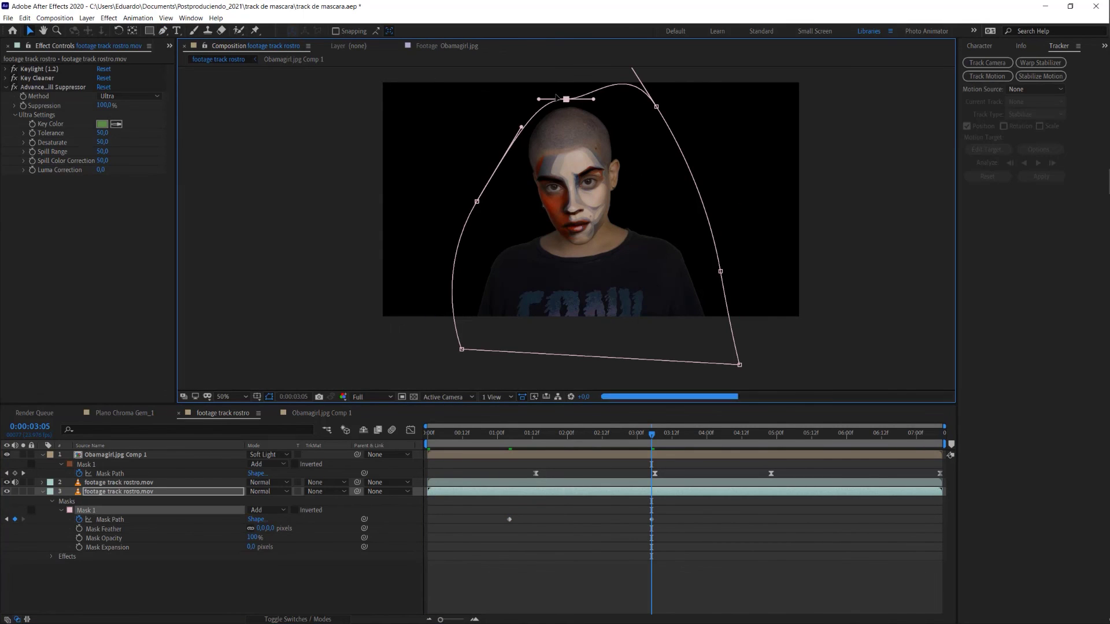
drag(570, 98, 561, 97)
drag(657, 108, 661, 134)
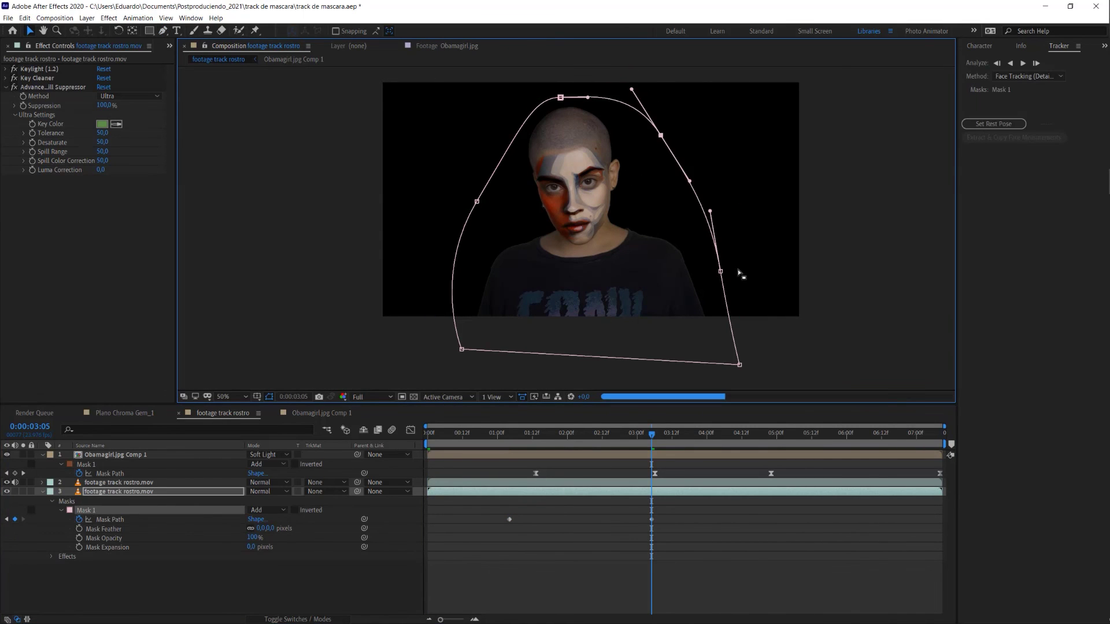
- At 0:00:05:07, reshape the mask's upper-right edge to follow her head
click(797, 442)
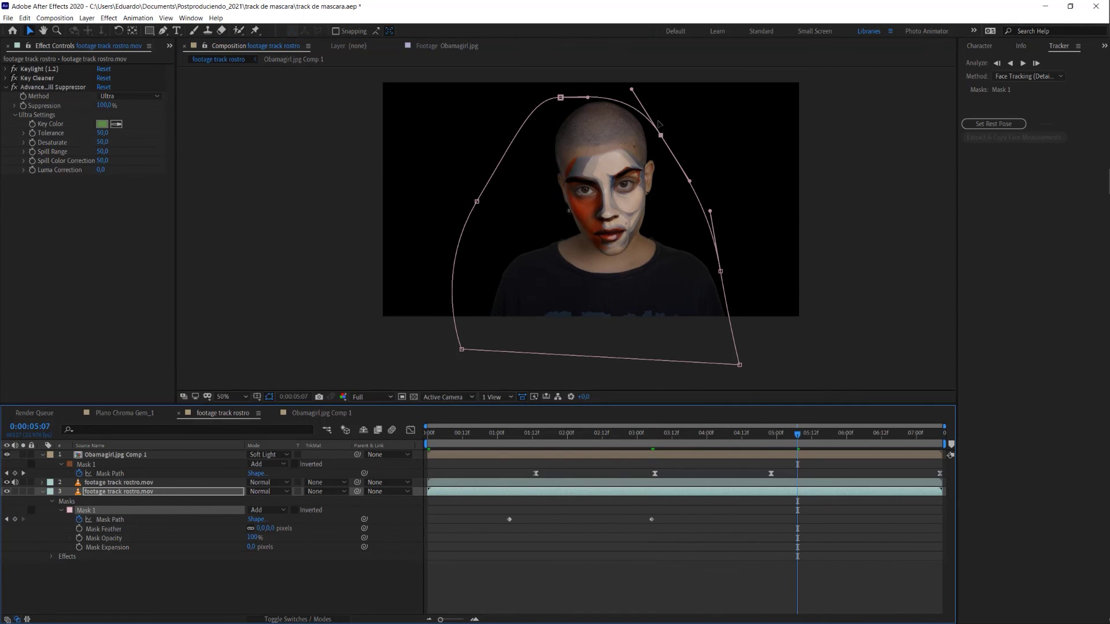
drag(661, 134, 656, 110)
drag(587, 97, 587, 86)
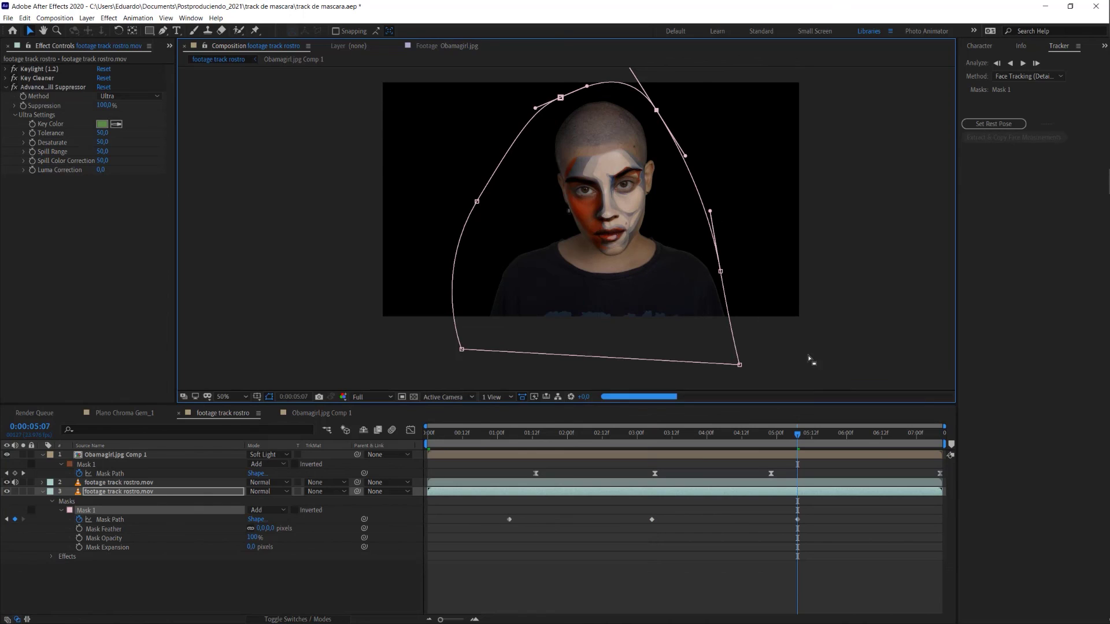
click(817, 548)
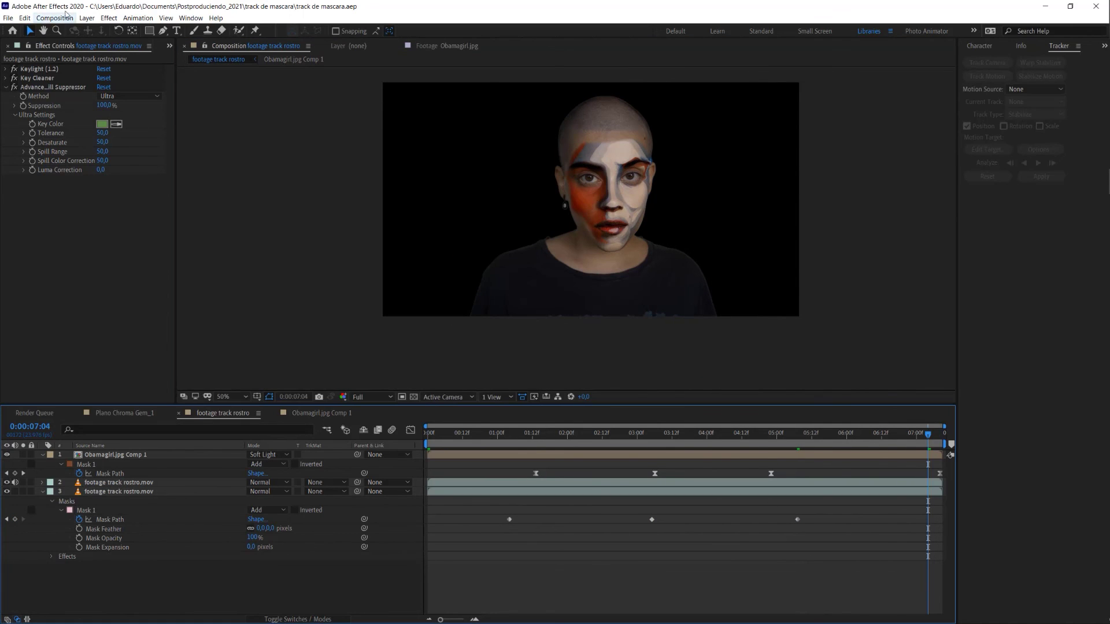
- Create a 1920×1080 royal blue solid and move it to the bottom of the layer stack
click(87, 18)
mouse_move(104, 27)
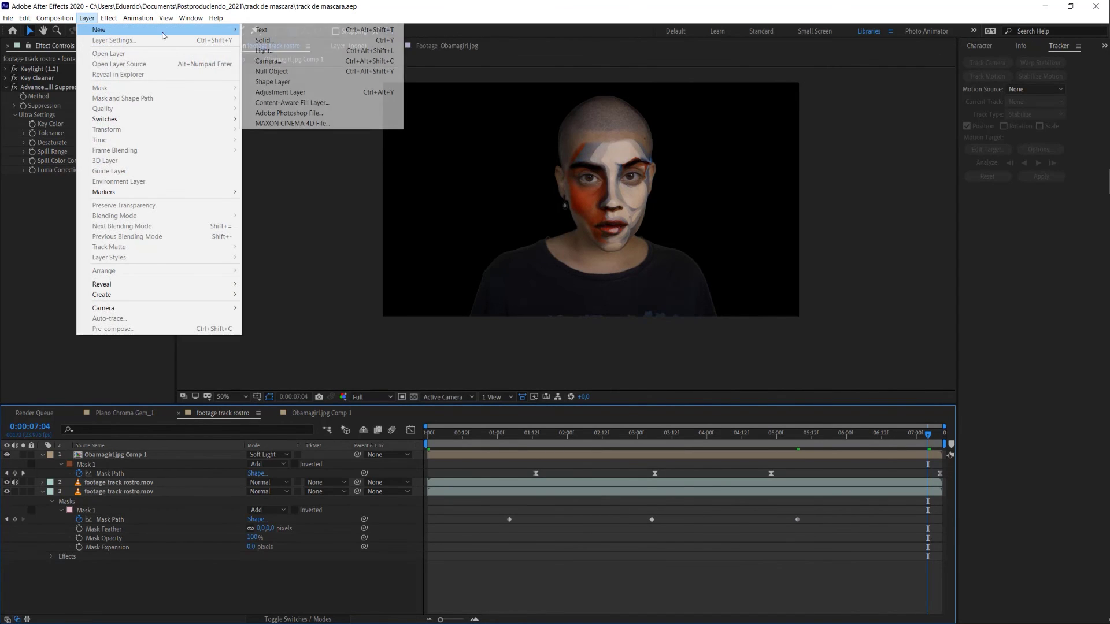
click(258, 43)
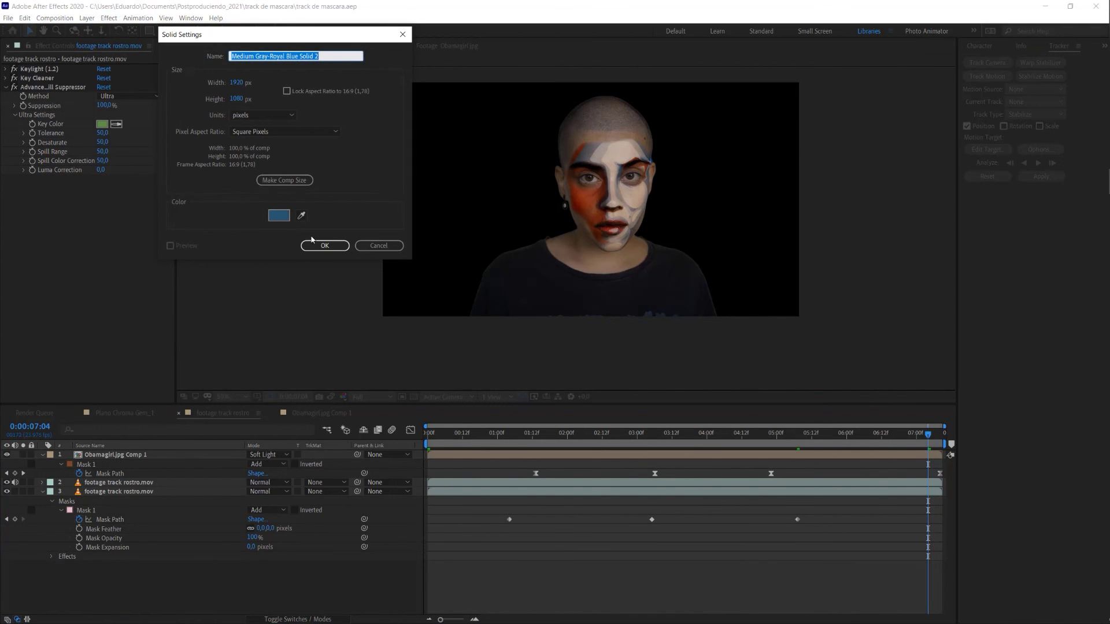
click(315, 242)
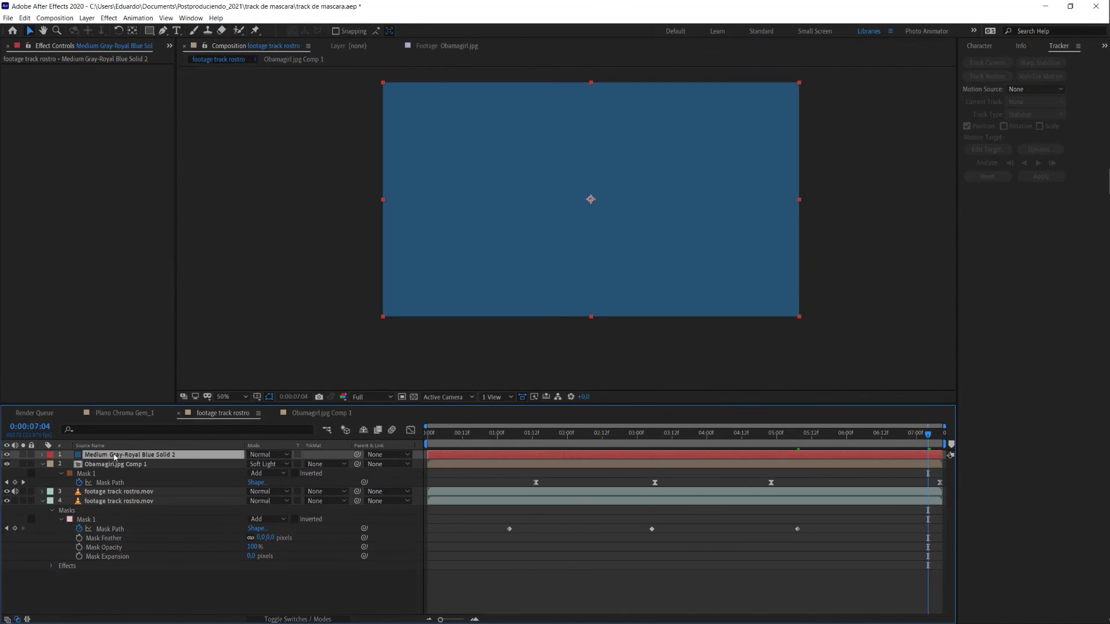
drag(116, 454, 115, 566)
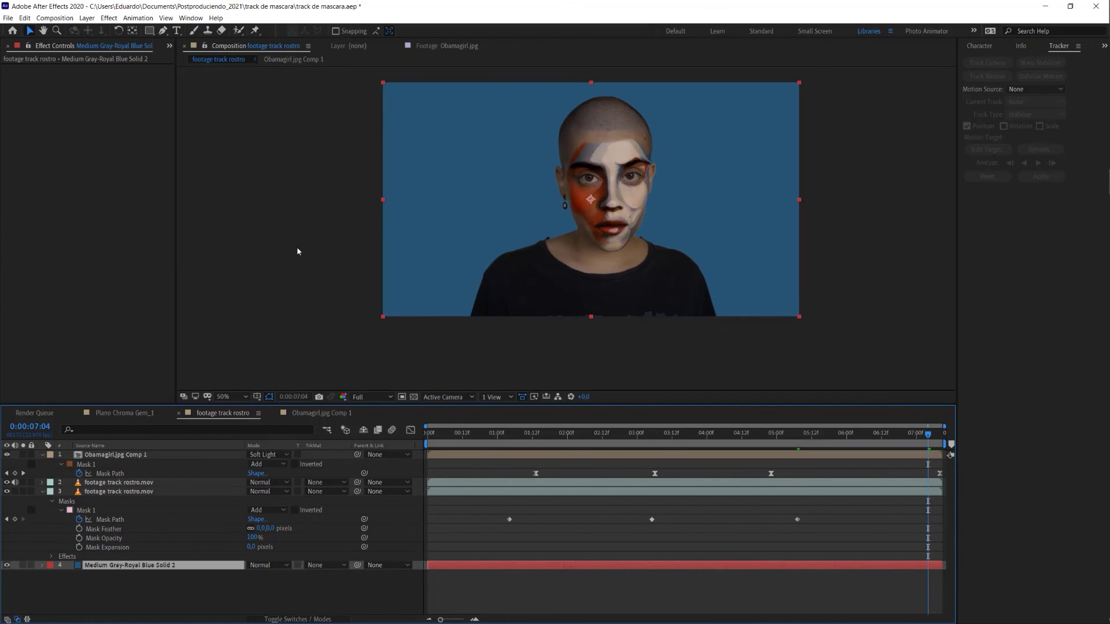
click(1102, 48)
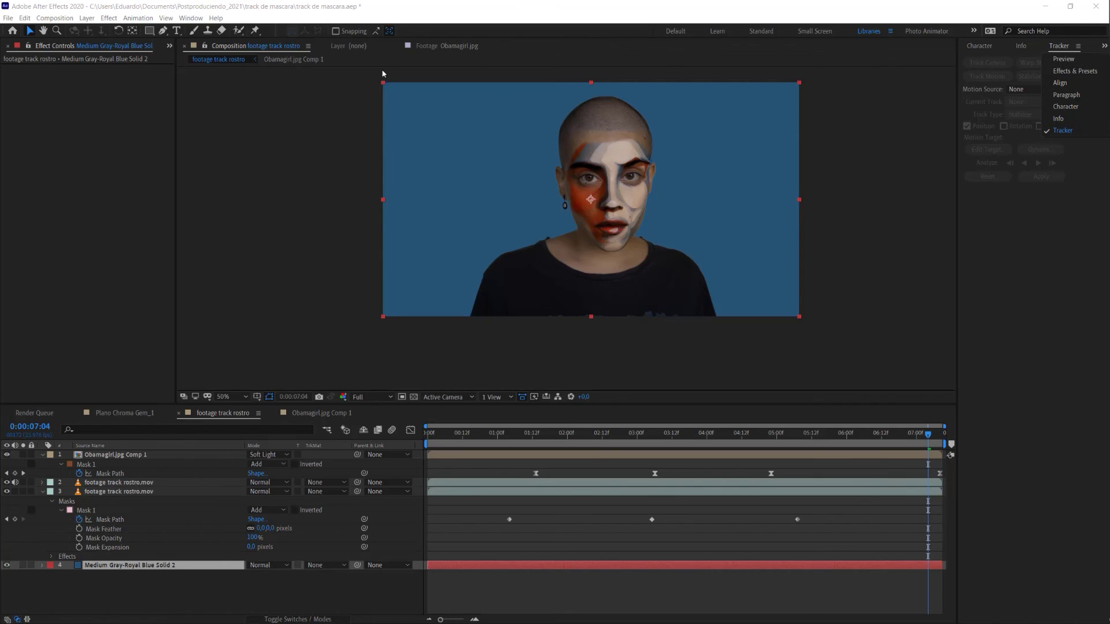
- Create a new solid coloured teal from the Postproduciendo library swatches in the Libraries workspace
click(869, 31)
click(811, 64)
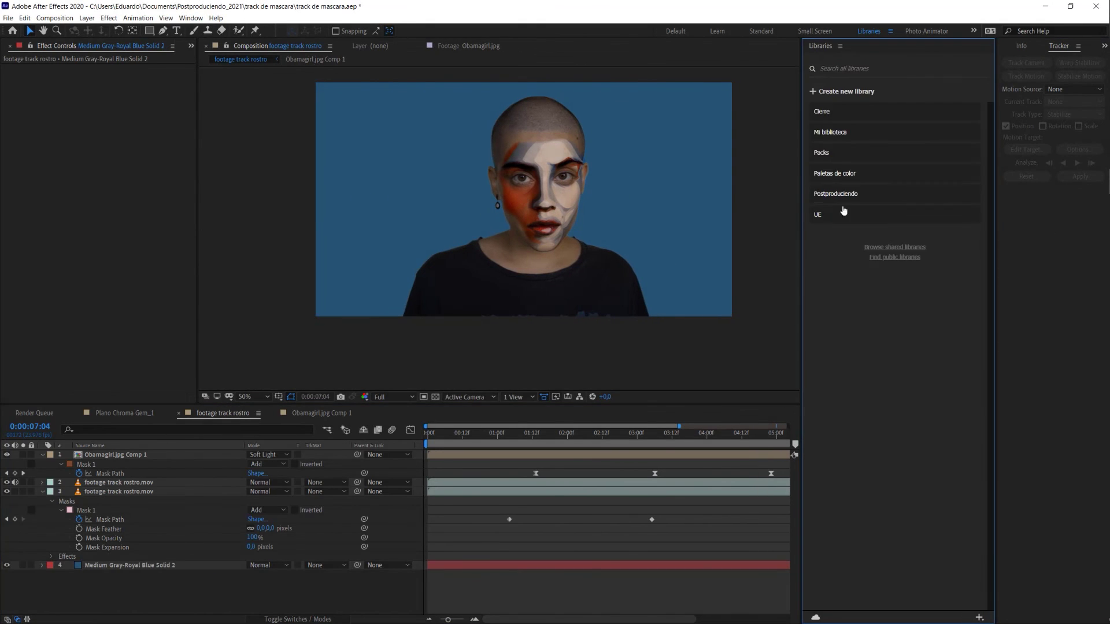
click(842, 210)
click(87, 18)
click(116, 37)
click(86, 18)
click(109, 50)
click(215, 274)
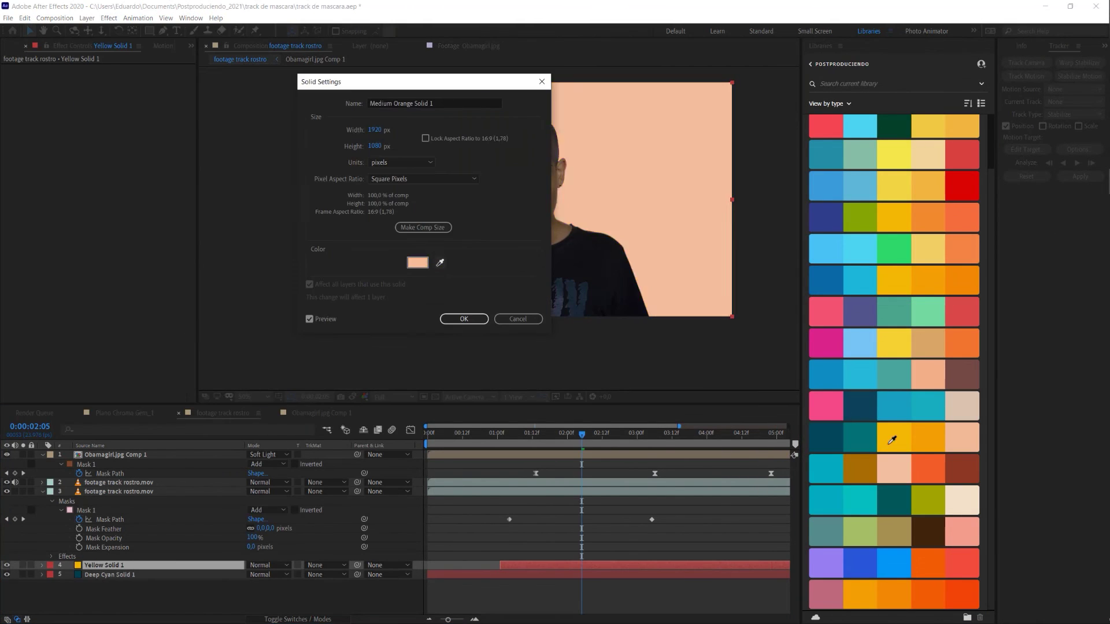
click(894, 437)
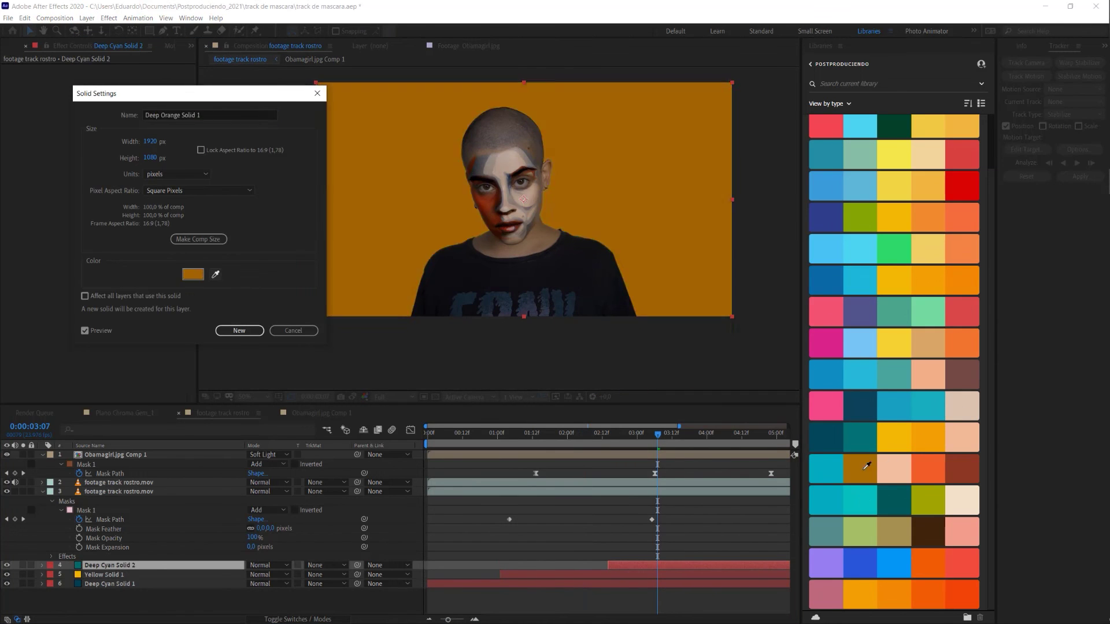
click(825, 438)
key(Return)
- At 0:00:04:14, change a solid's colour to yellow in Solid Settings
click(566, 440)
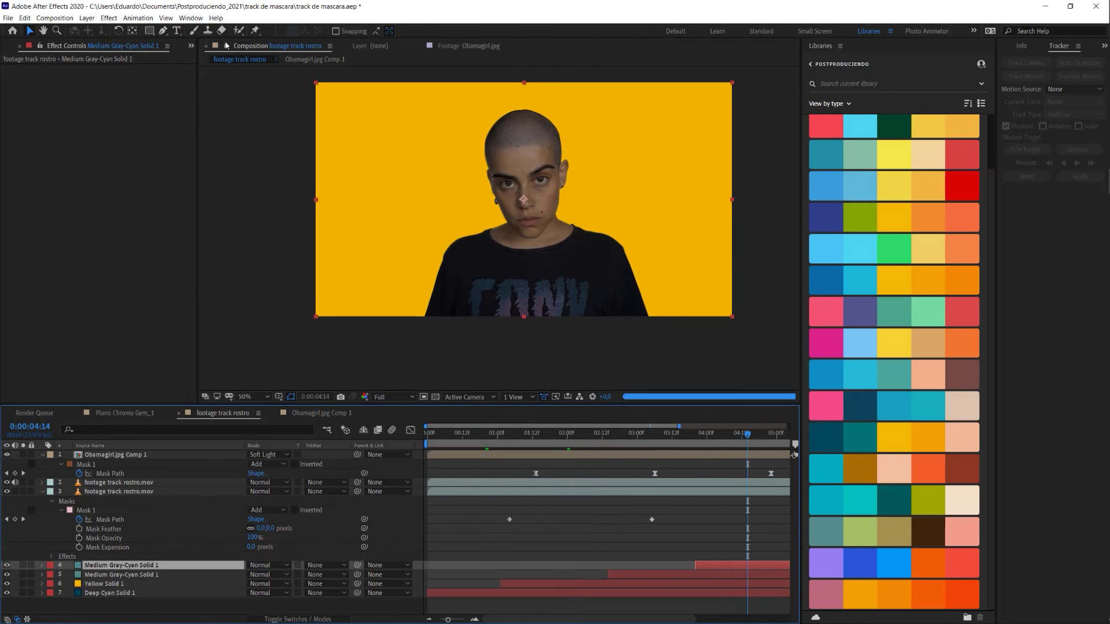
key(ctrl+y)
click(192, 274)
key(Return)
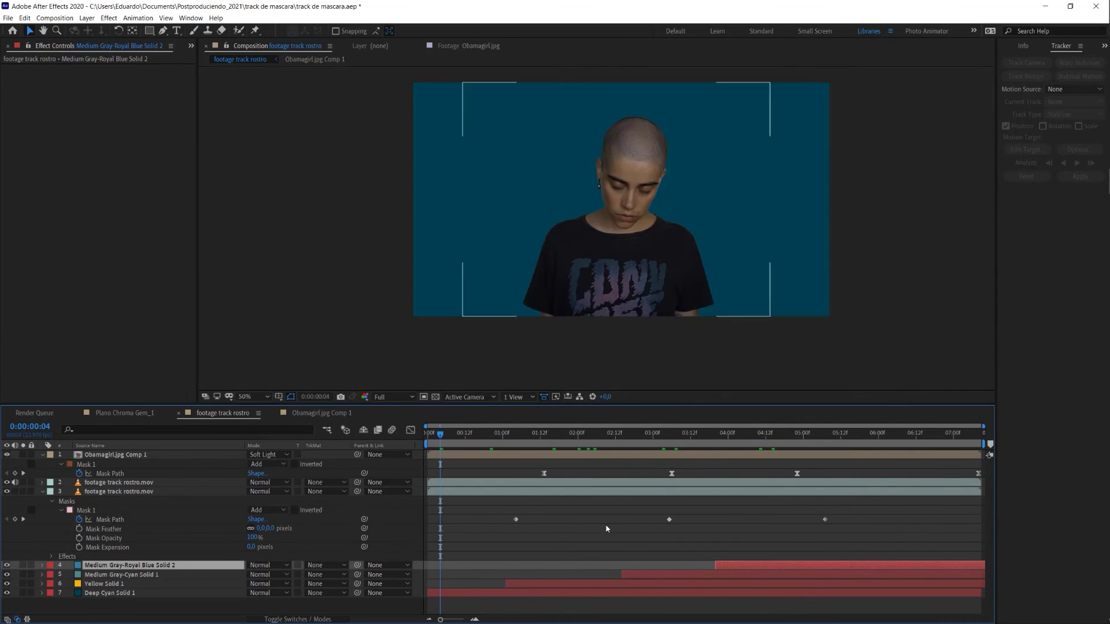
key(Return)
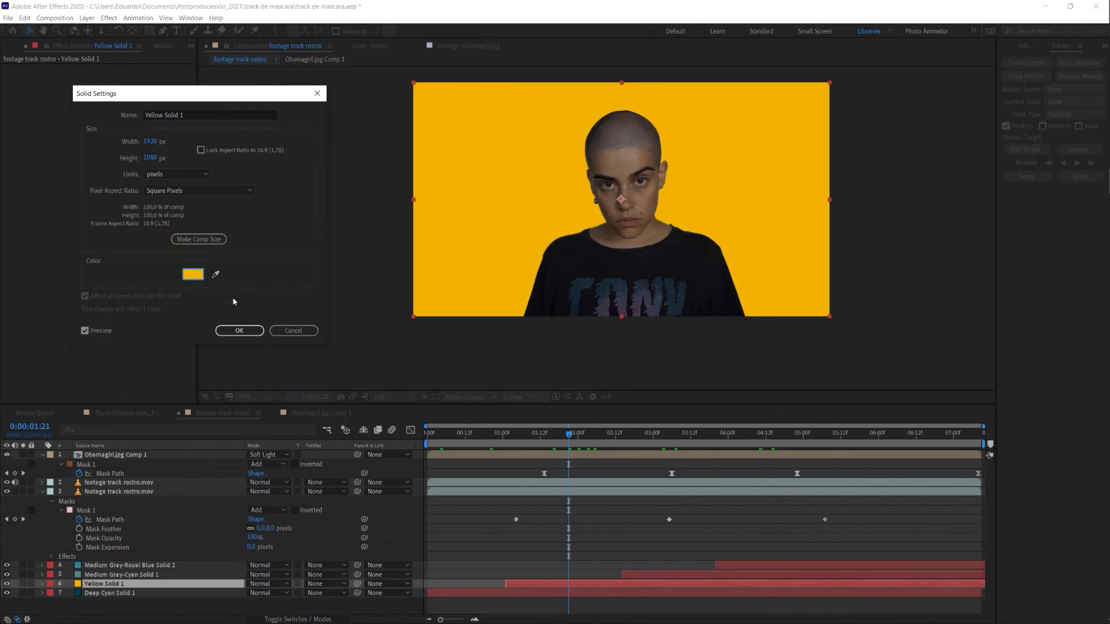
click(238, 330)
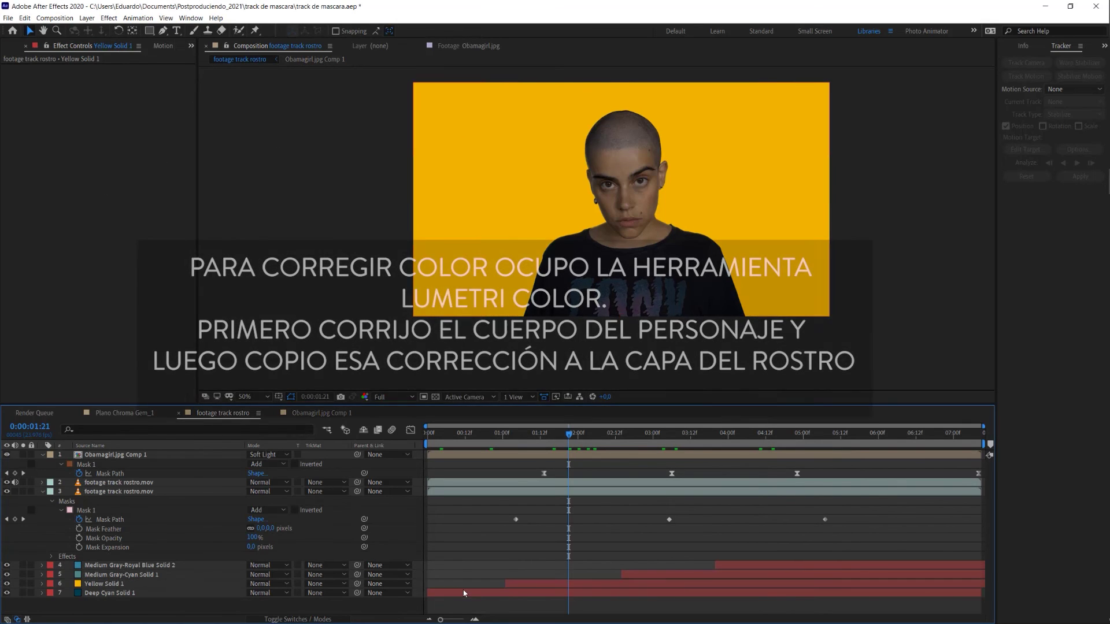
- Apply Lumetri Color and expand its Basic Correction settings
click(449, 592)
click(109, 18)
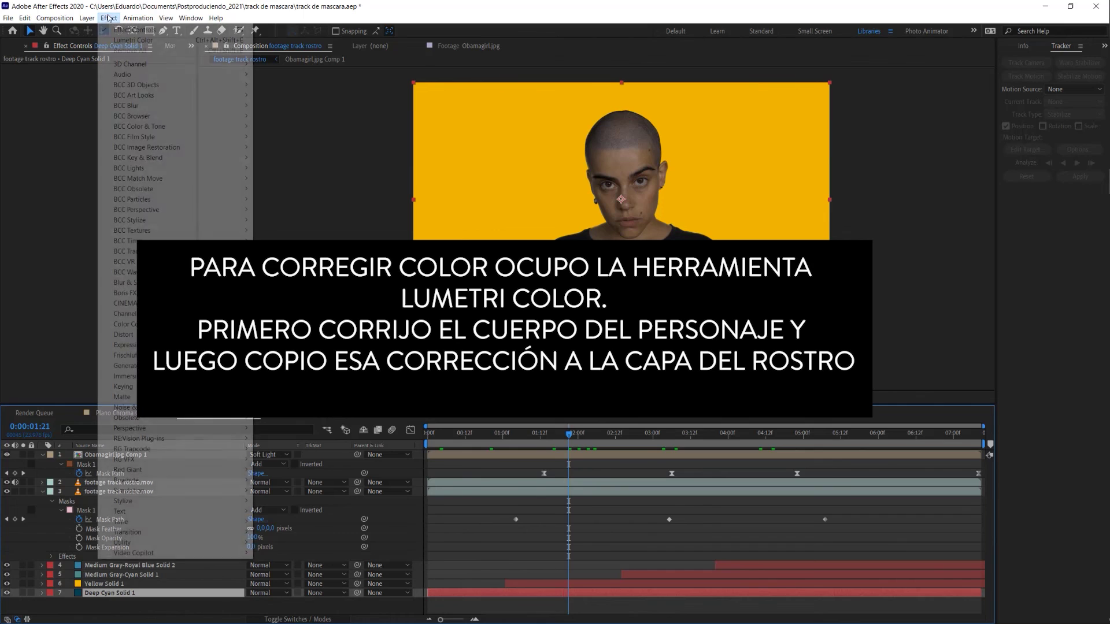
click(130, 37)
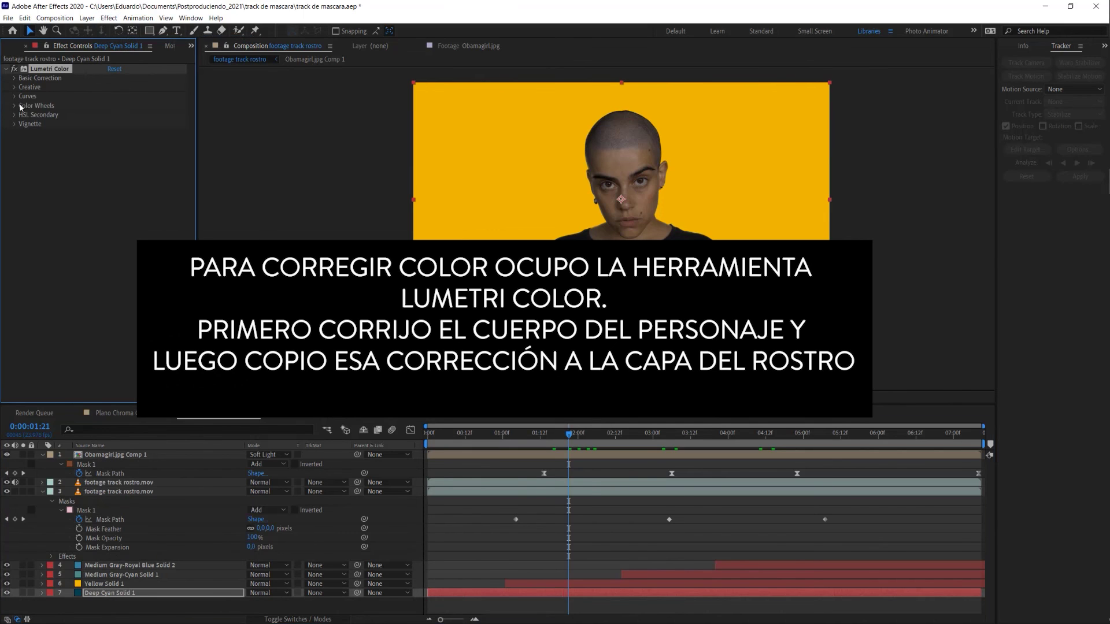
click(15, 78)
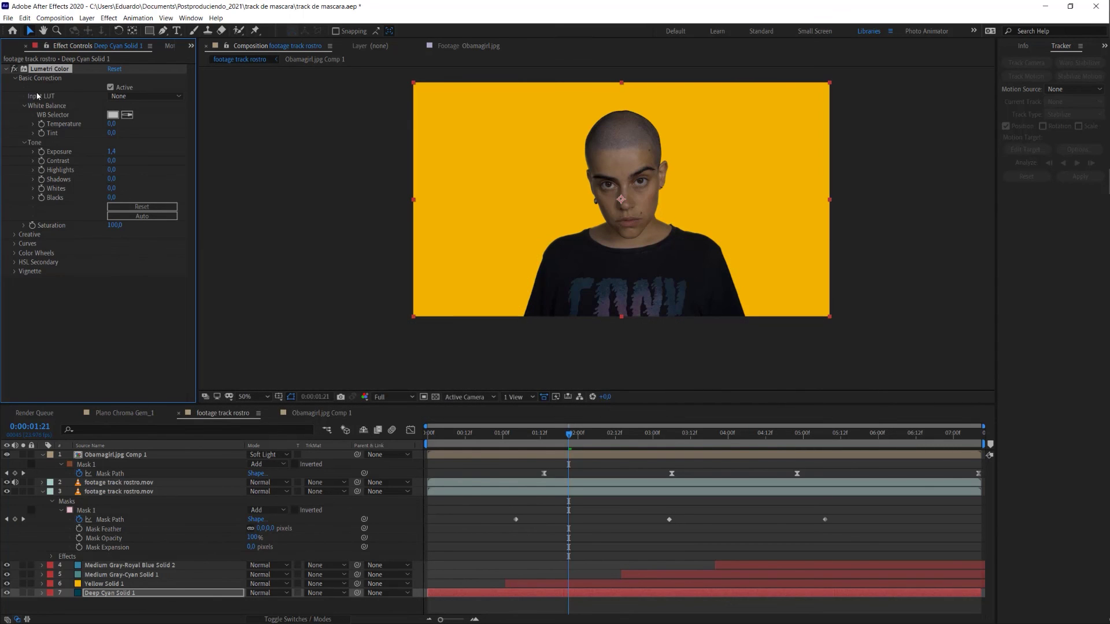
- Hide the painted face layer and raise the rostro.mov footage's Contrast to 15
click(516, 492)
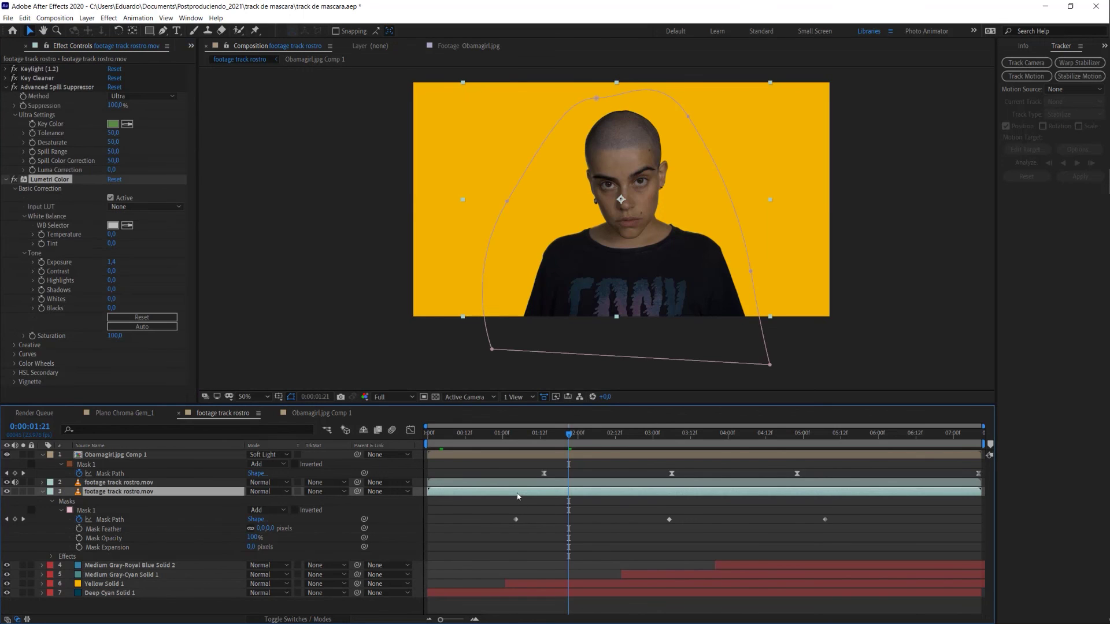
click(7, 483)
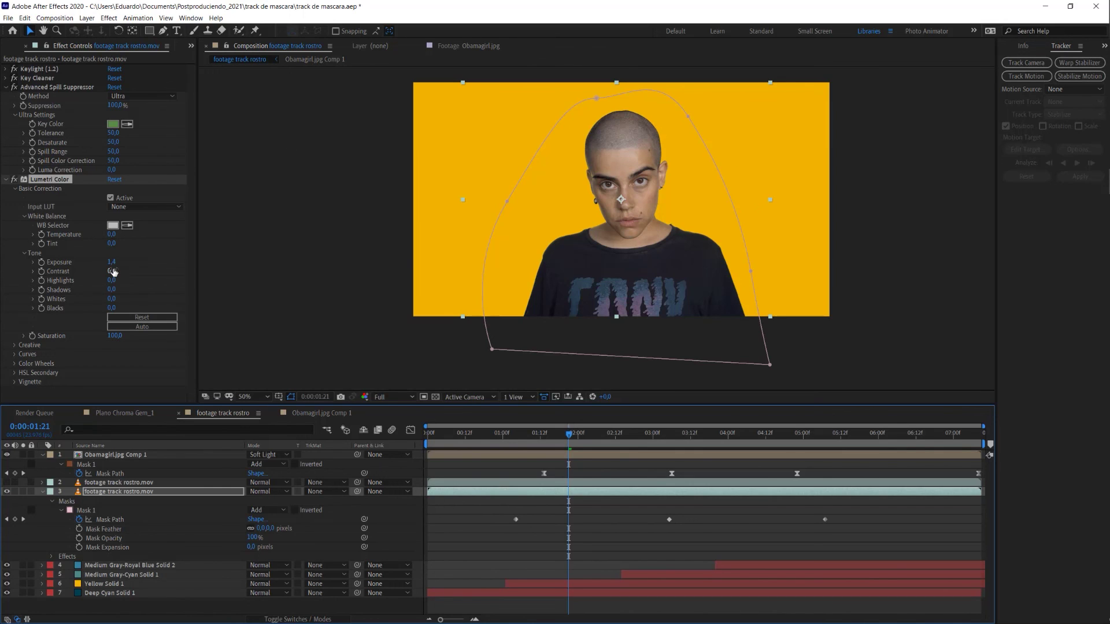
drag(114, 271, 131, 267)
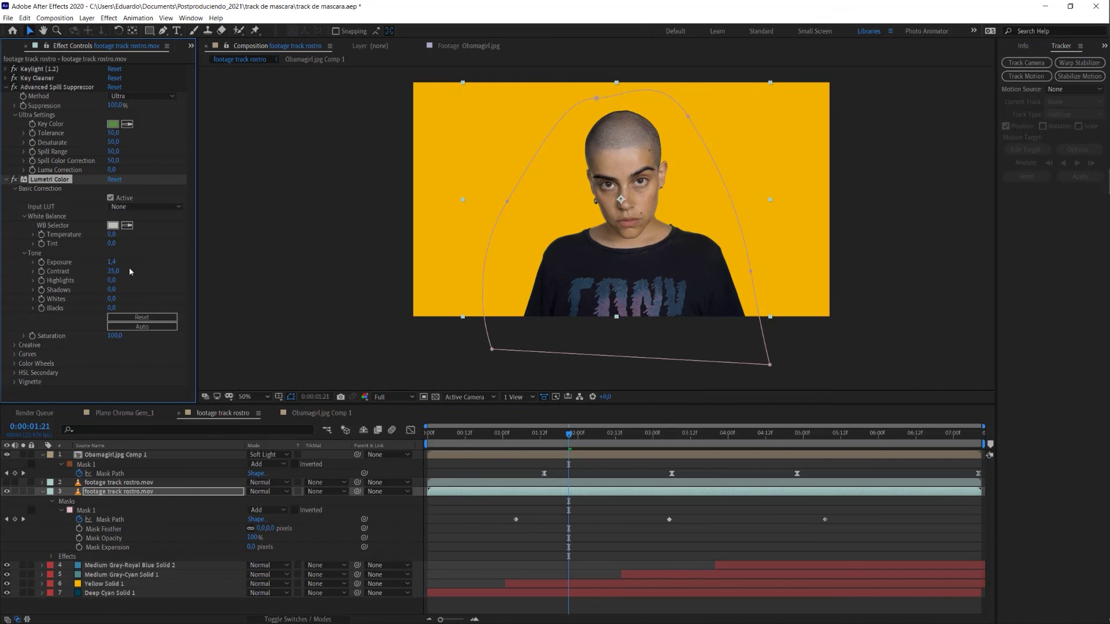
- Look through the Window menu for the Lumetri Scopes panel
click(140, 18)
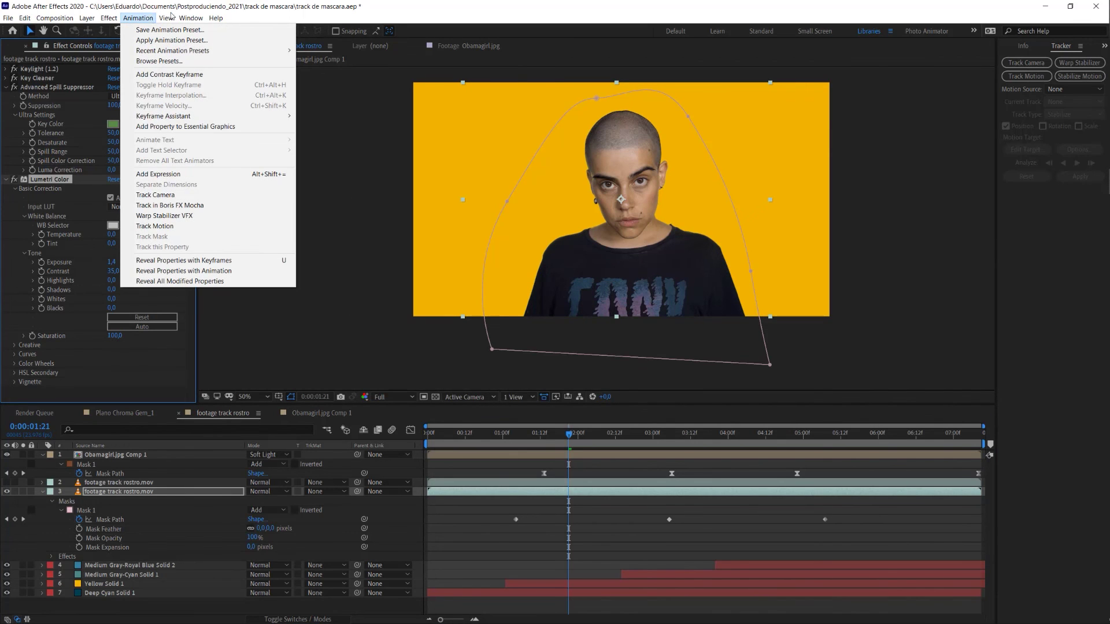
click(144, 17)
click(192, 17)
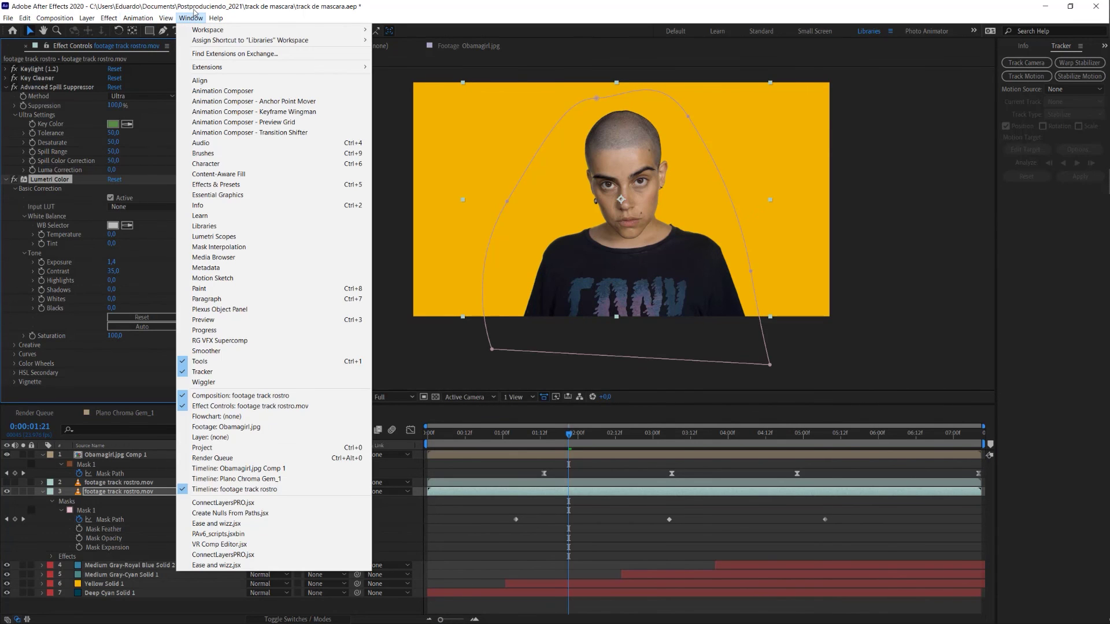
- Against the Lumetri waveform at 0:00:01:22, set Highlights to 14 and Shadows to -20, then show layer modes
click(258, 237)
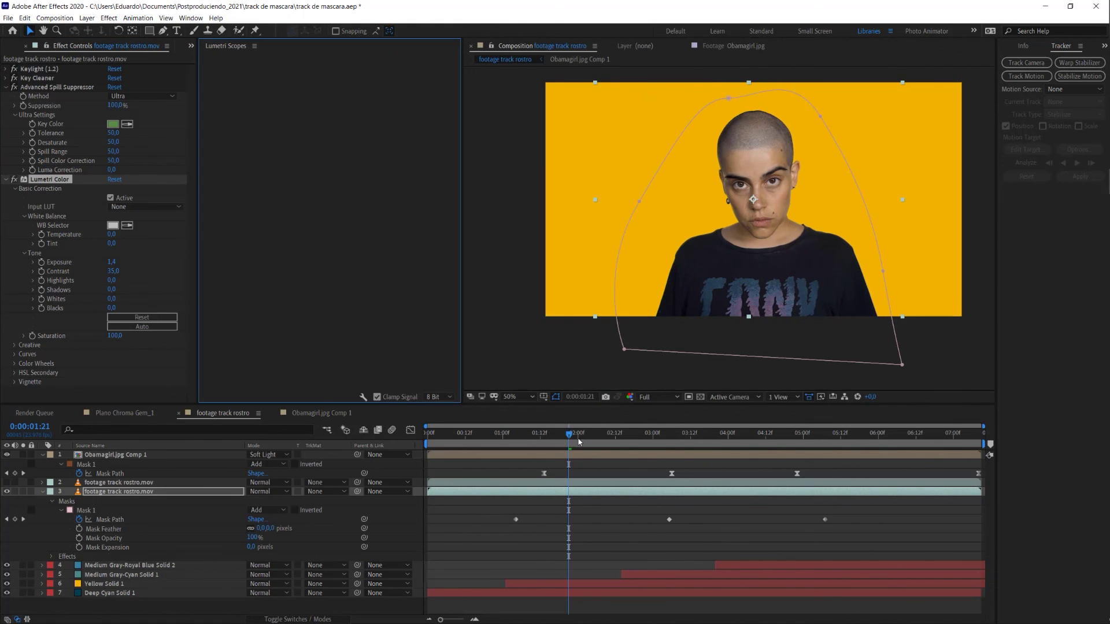
drag(577, 443, 573, 444)
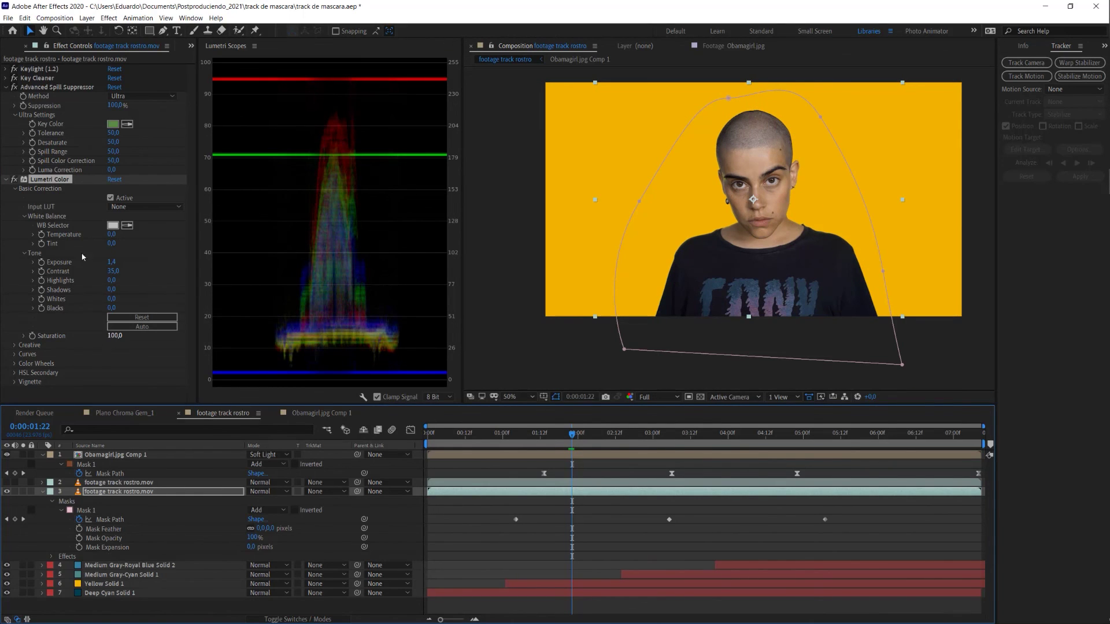
click(113, 272)
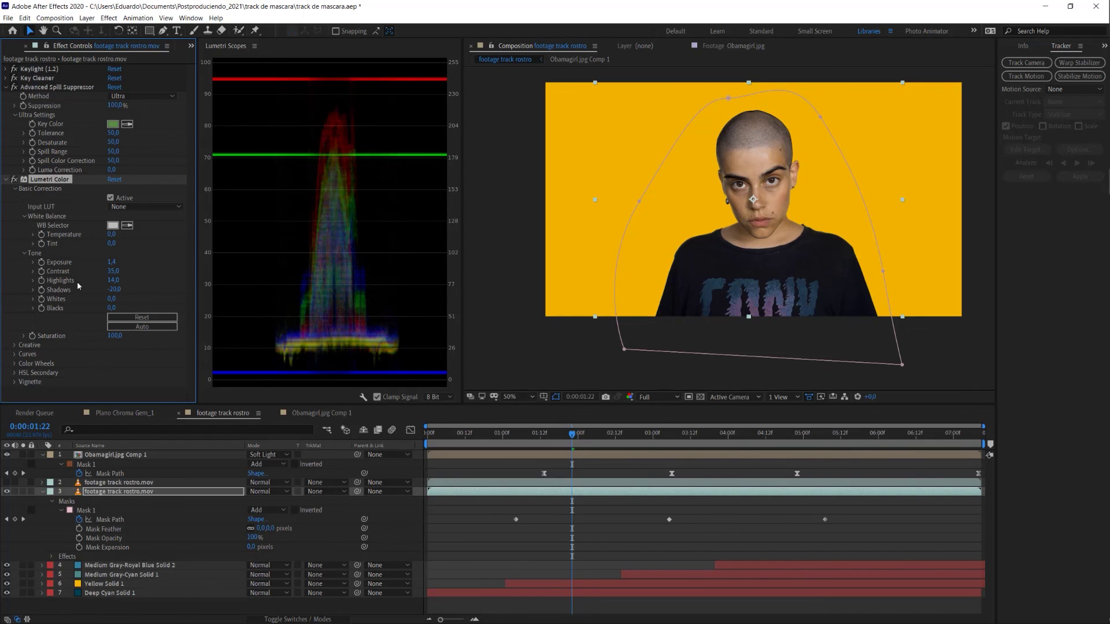
click(133, 482)
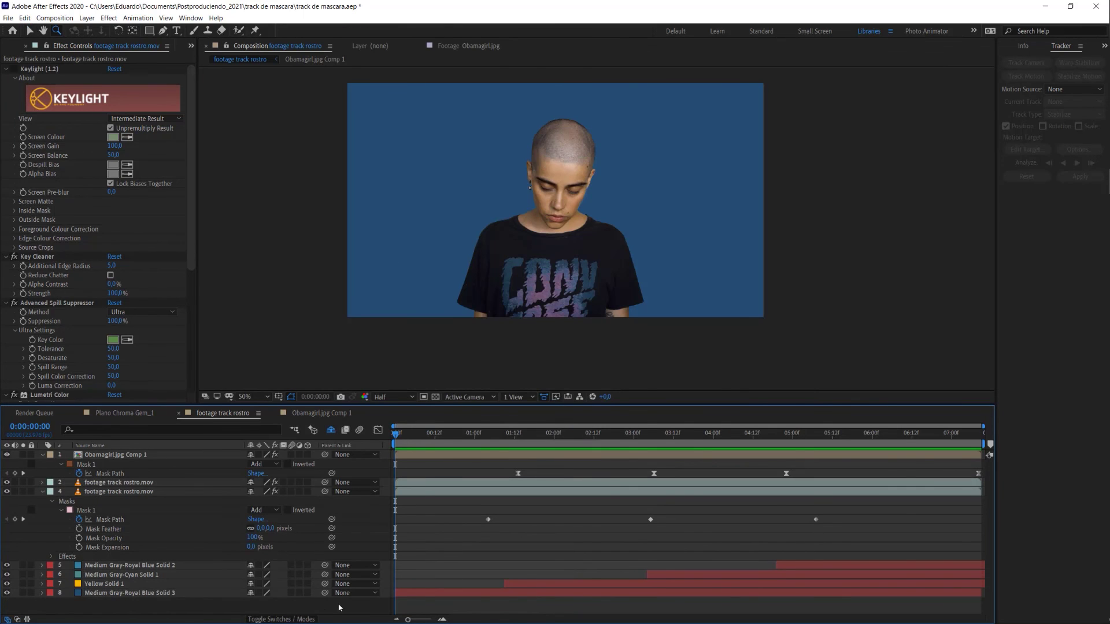
key(F4)
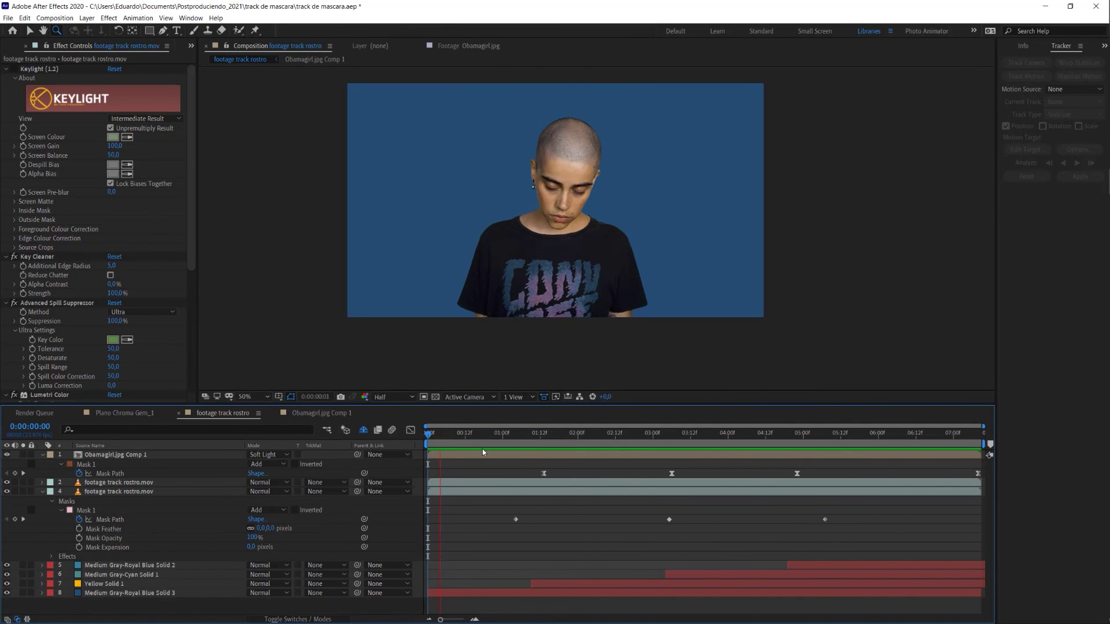